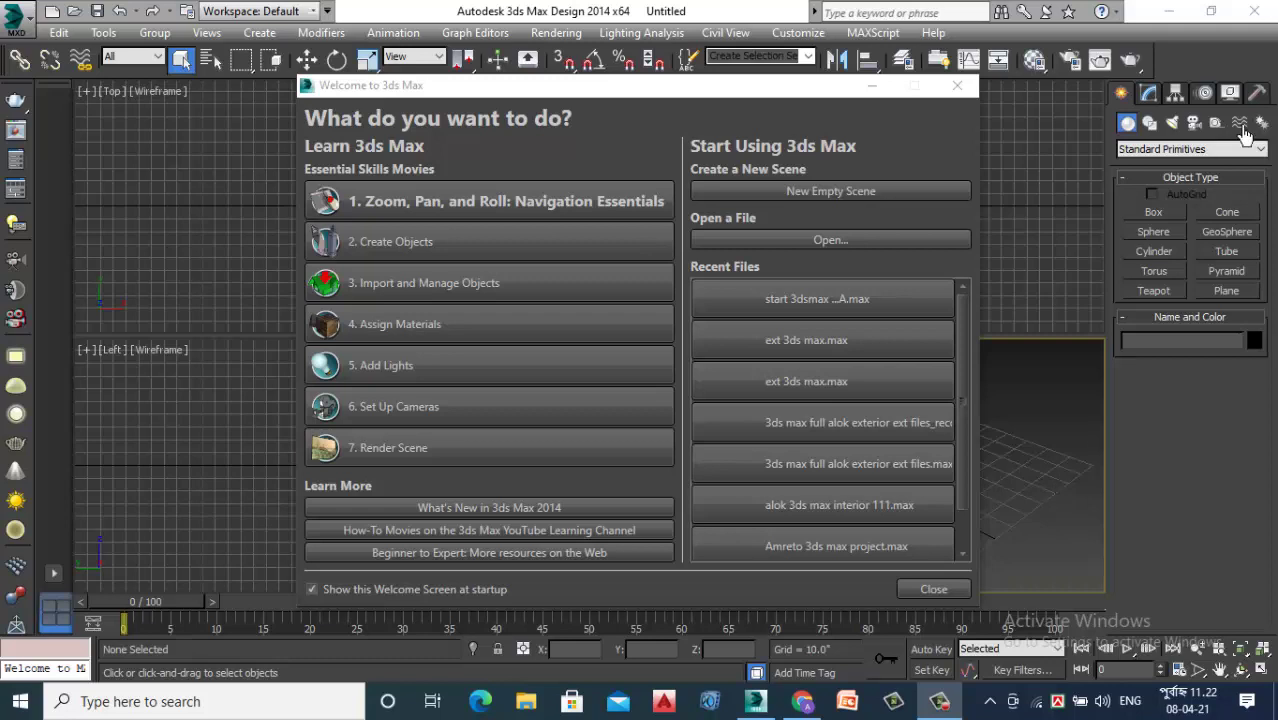
Close the Welcome to 3ds Max screen to reveal the empty four-viewport Untitled scene
{"action": "left_click", "coordinate": [934, 590]}
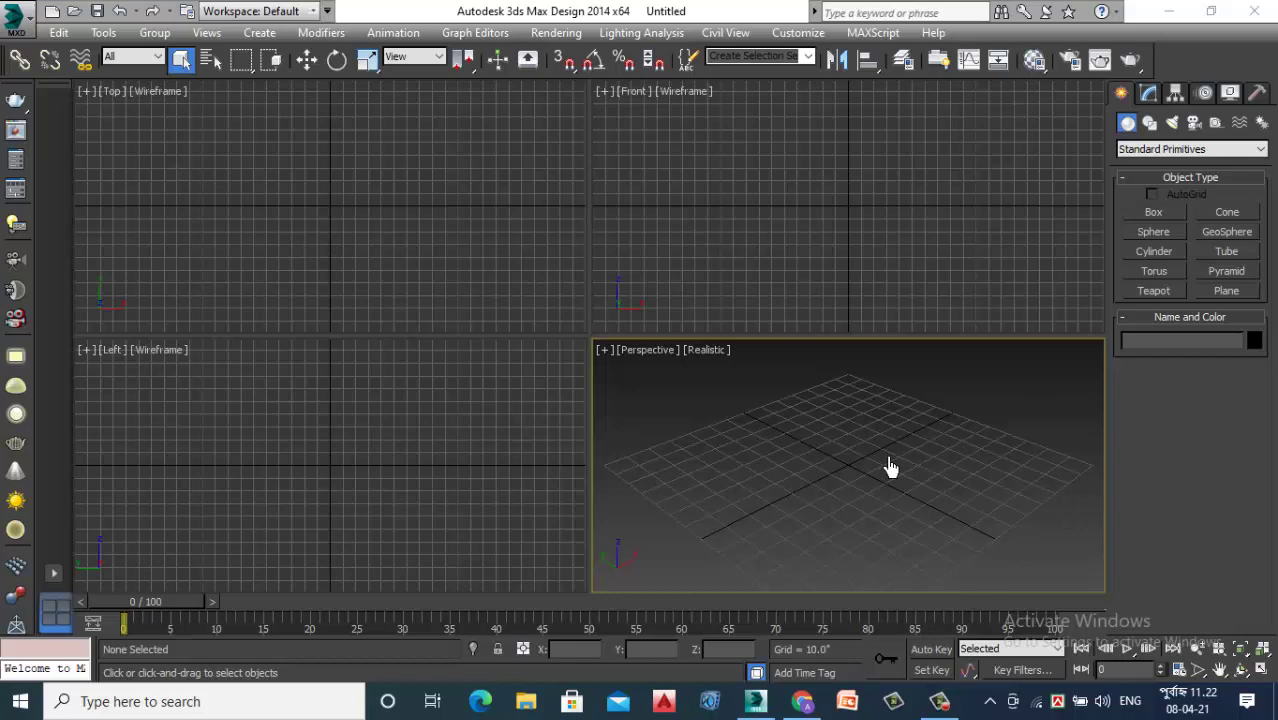
{"action": "left_click", "coordinate": [703, 188]}
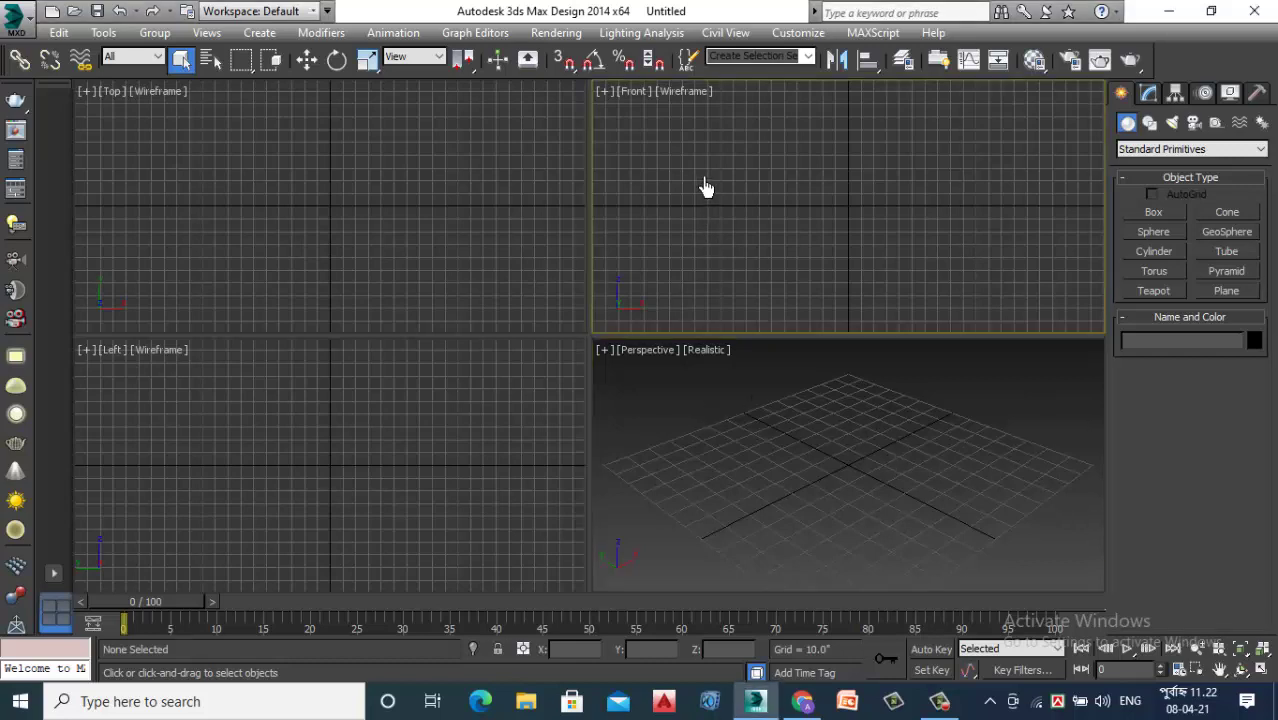
{"action": "left_click", "coordinate": [288, 157]}
{"action": "left_click", "coordinate": [307, 468]}
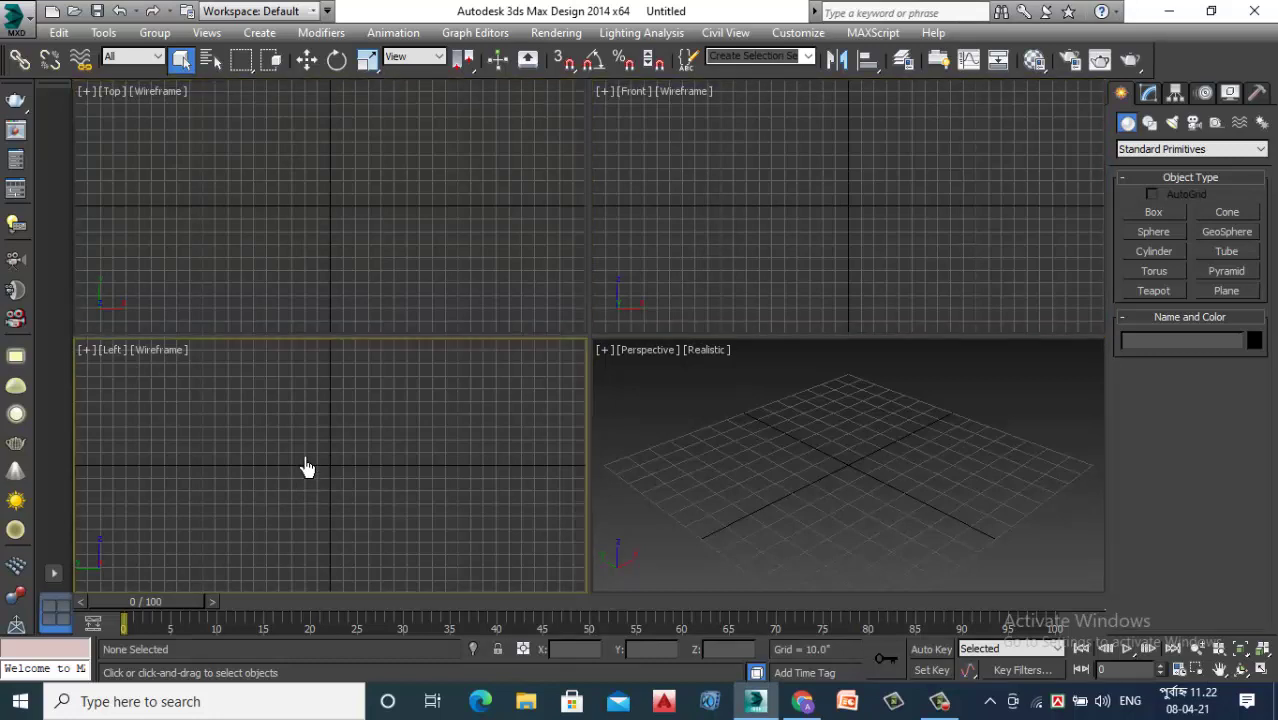
{"action": "left_click", "coordinate": [795, 472]}
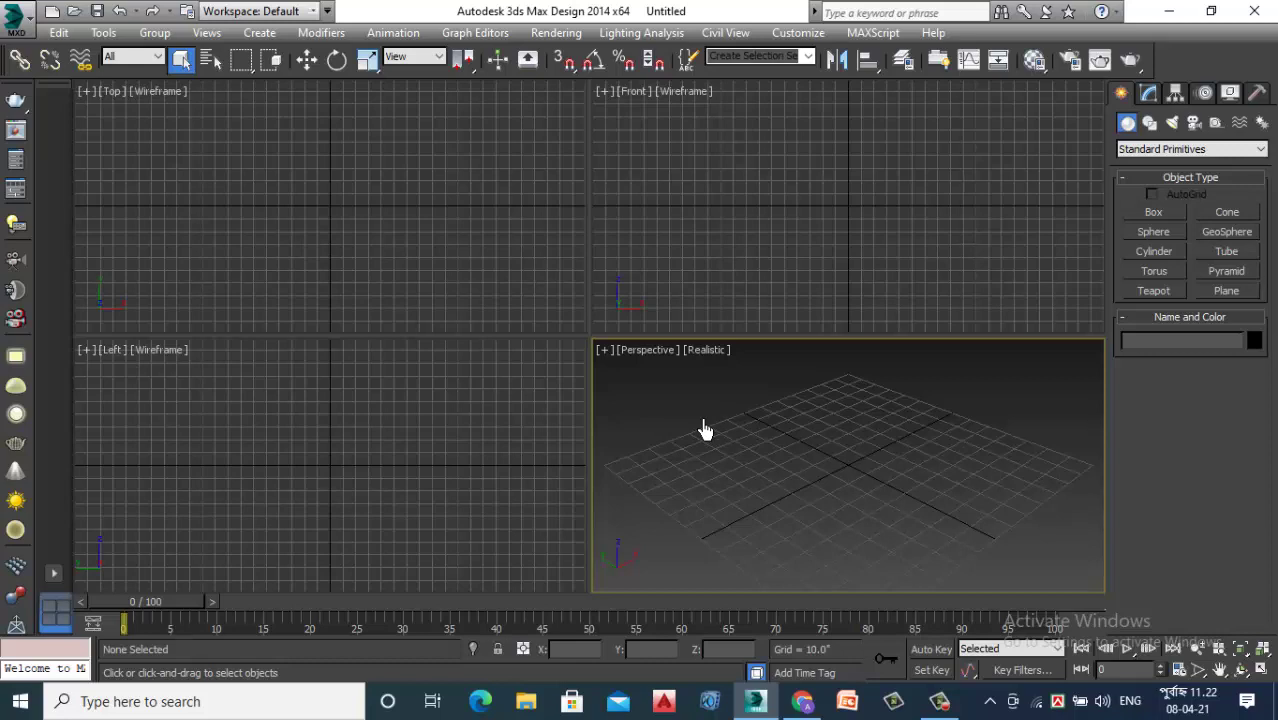
{"action": "left_click", "coordinate": [766, 244]}
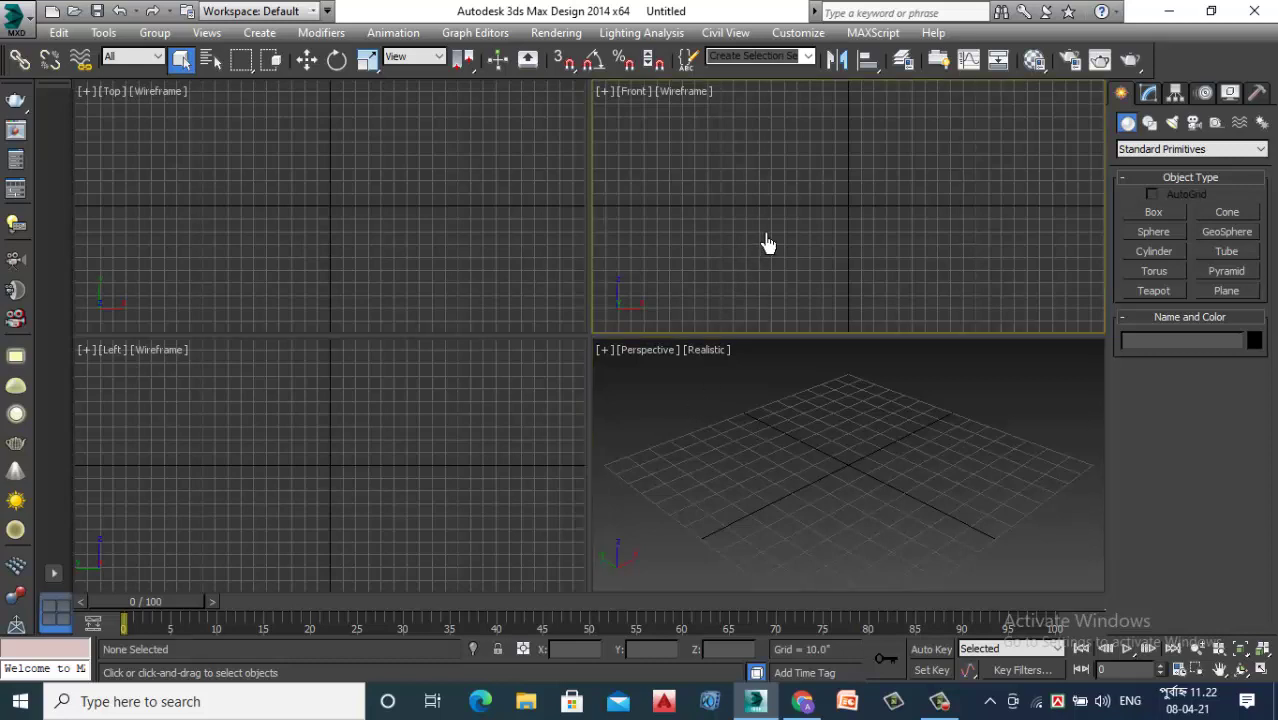
{"action": "left_click", "coordinate": [395, 175]}
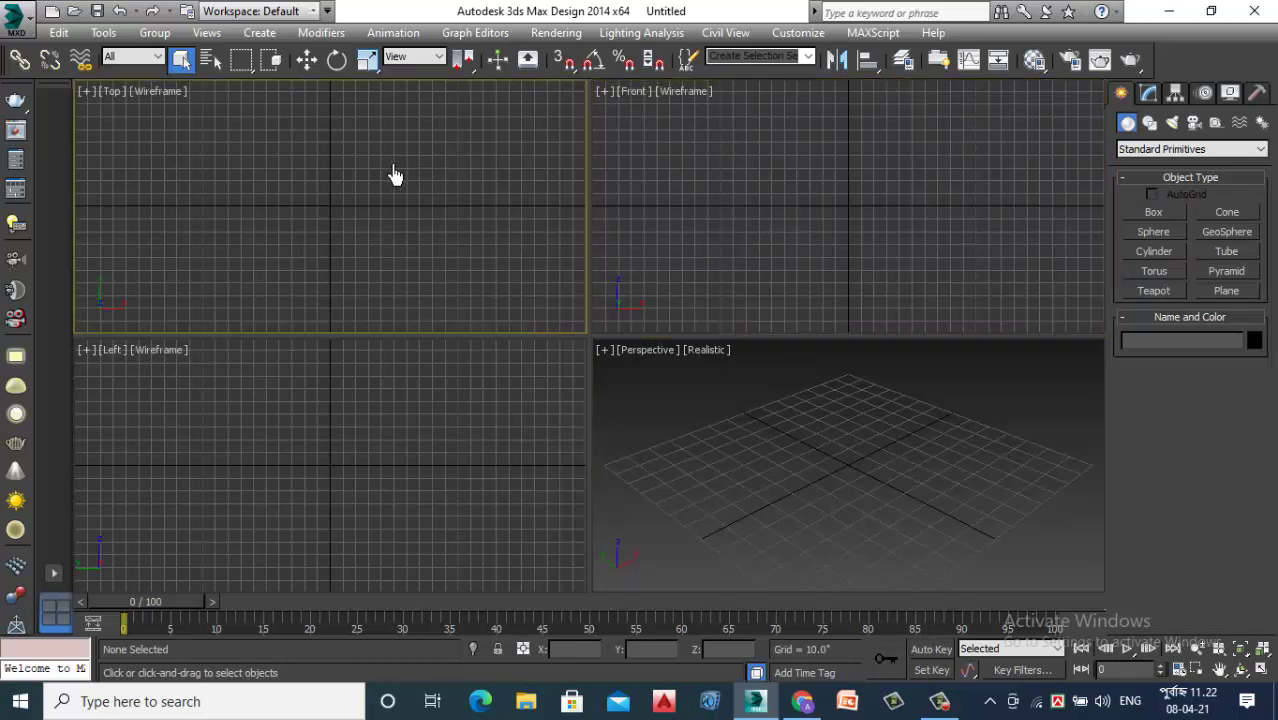
{"action": "left_click", "coordinate": [402, 458]}
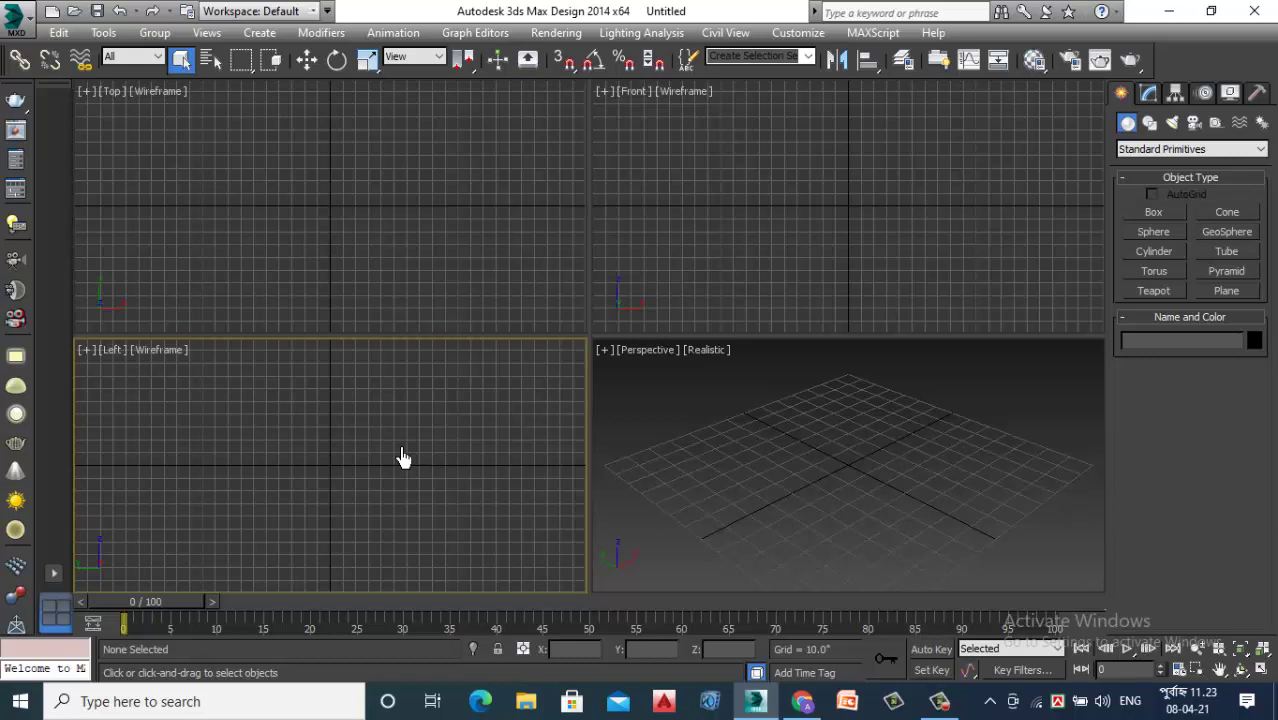
{"action": "left_click", "coordinate": [846, 474]}
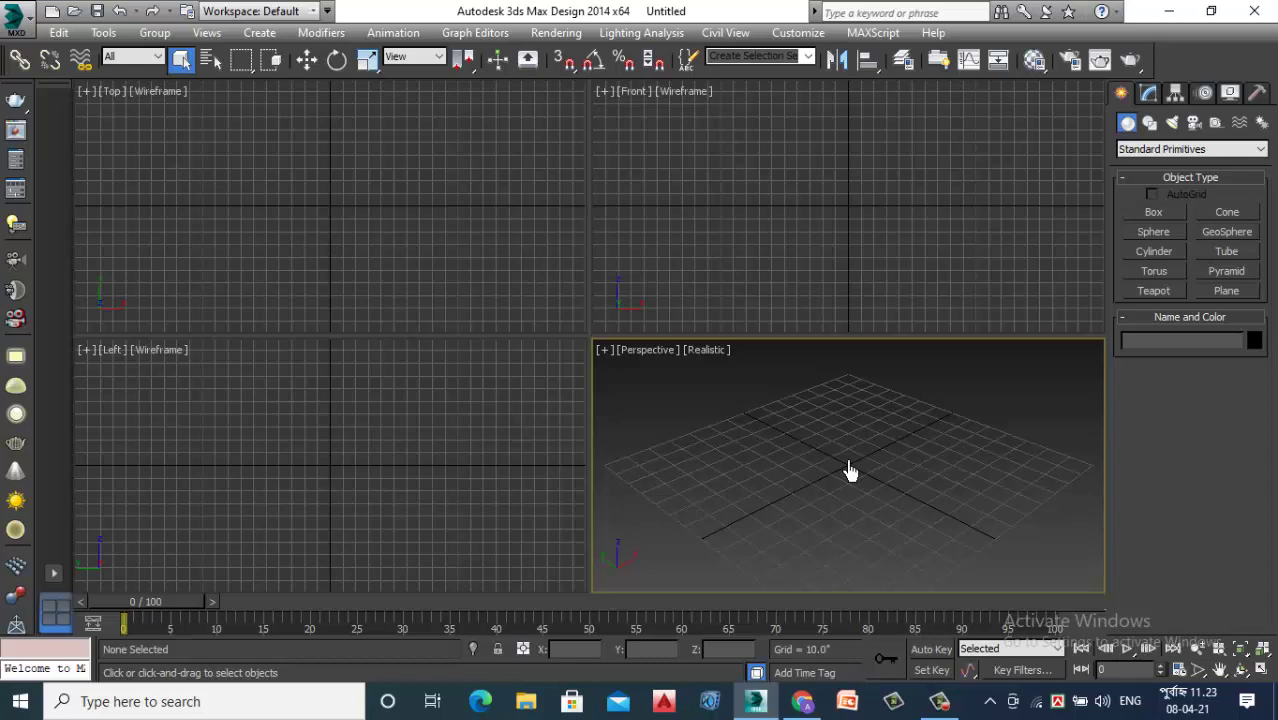
Hide the home grid in the Perspective, Front, Top and Left viewports, leaving Perspective active
{"action": "key", "text": "g"}
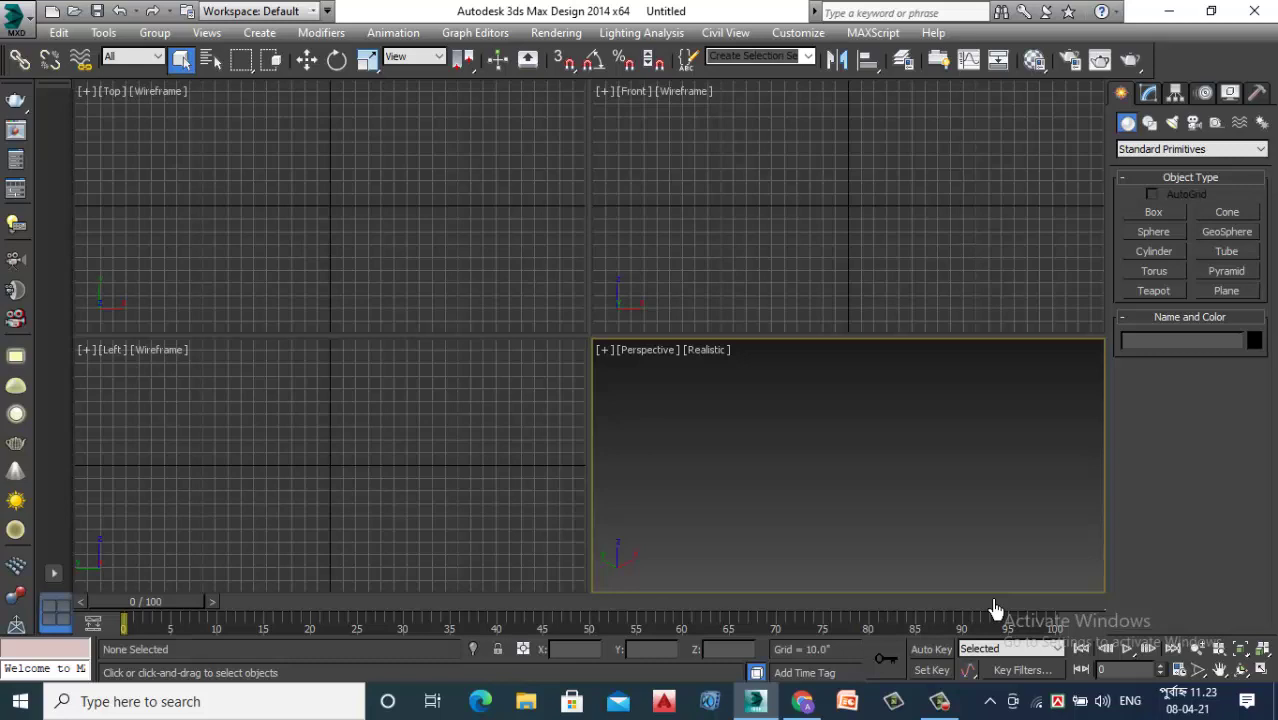
{"action": "key", "text": "g"}
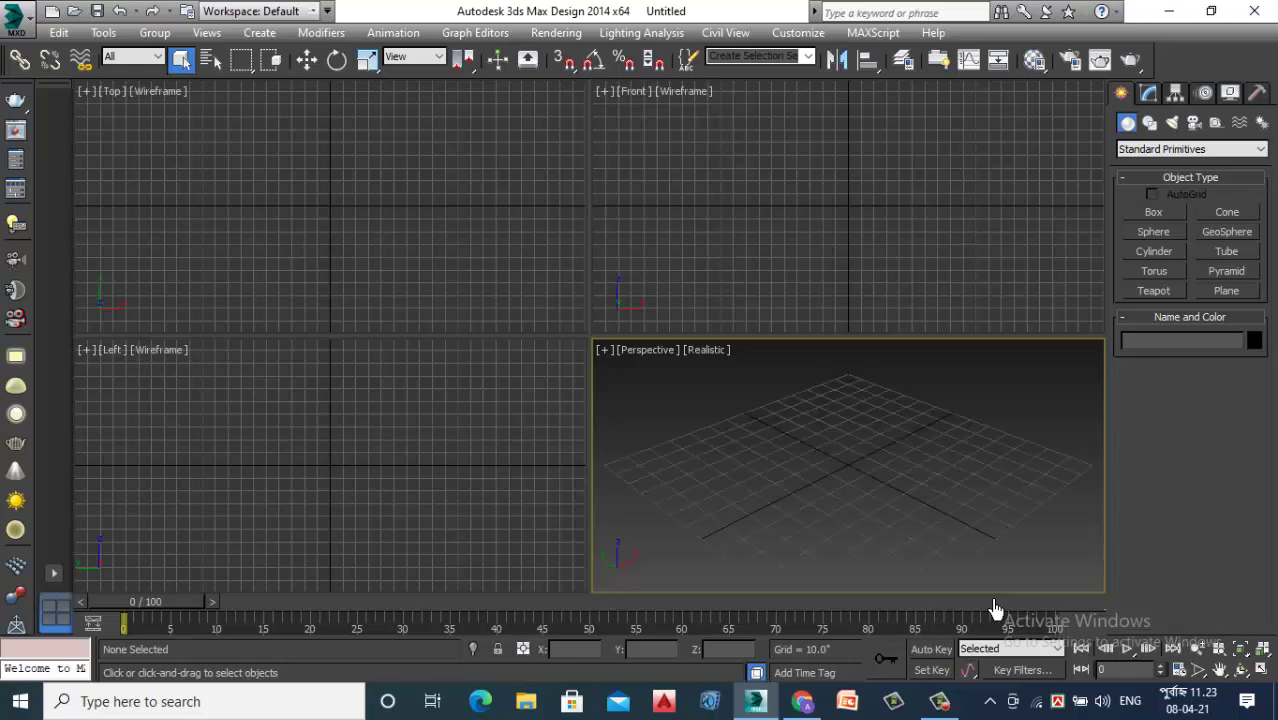
{"action": "key", "text": "g"}
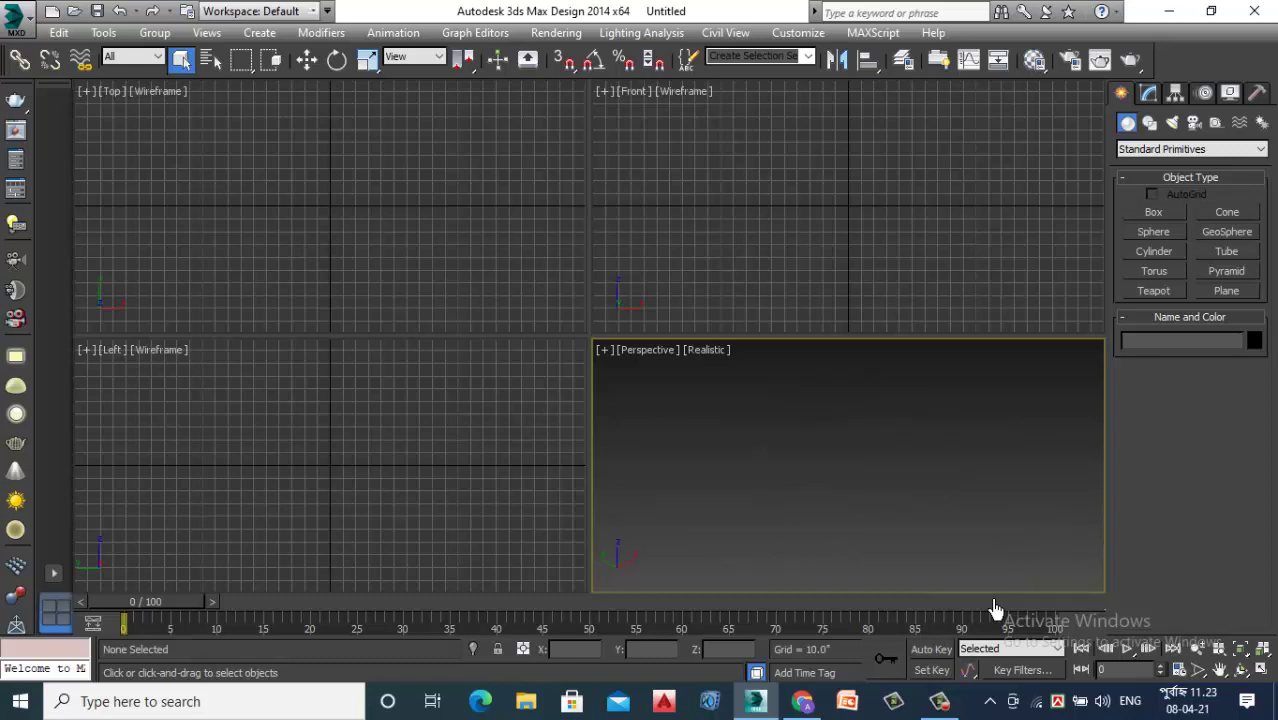
{"action": "left_click", "coordinate": [805, 224]}
{"action": "key", "text": "g"}
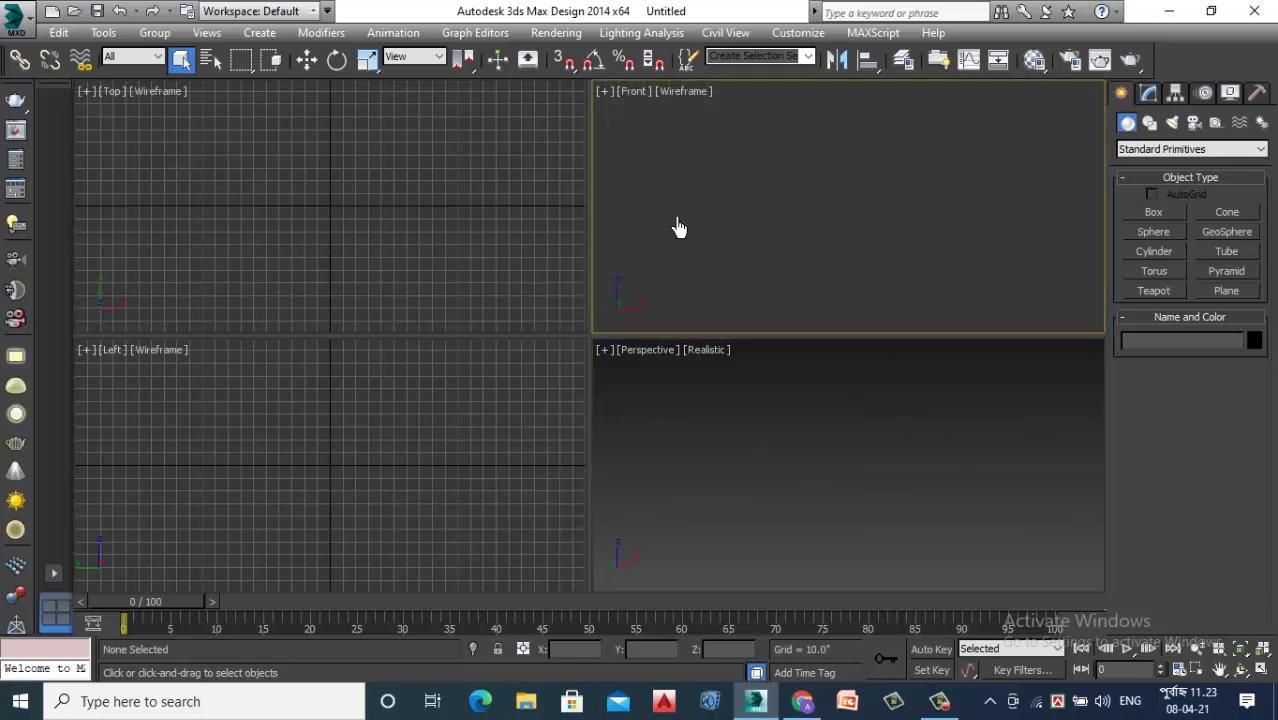
{"action": "left_click", "coordinate": [280, 196]}
{"action": "key", "text": "g"}
{"action": "left_click", "coordinate": [290, 445]}
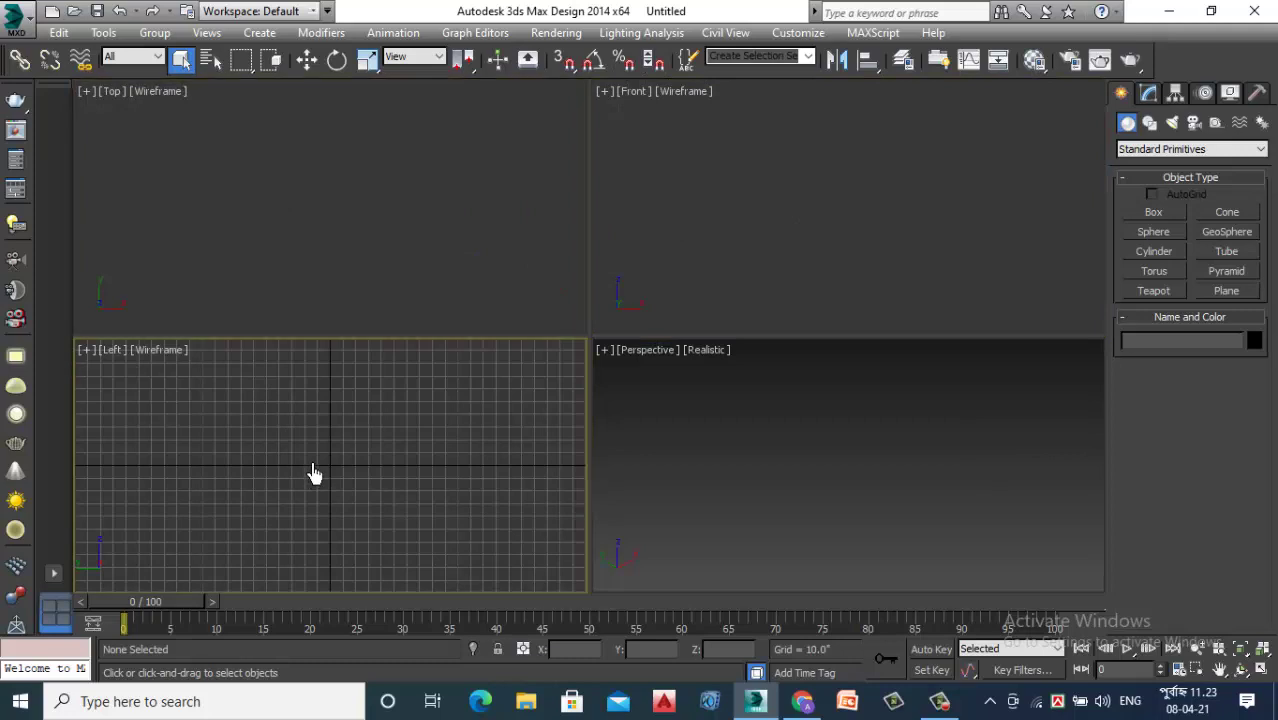
{"action": "key", "text": "g"}
{"action": "left_click", "coordinate": [762, 478]}
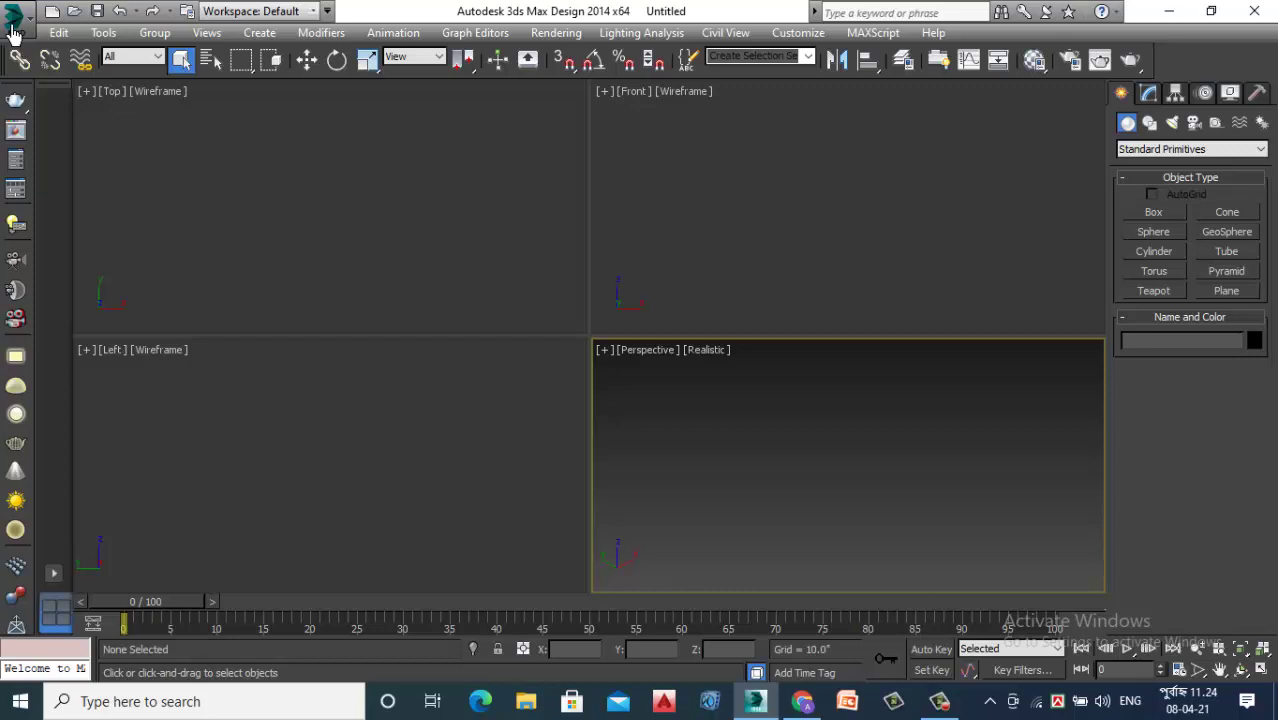
Start linking an AutoCAD drawing through Application menu > Import > Link AutoCAD
{"action": "left_click", "coordinate": [14, 18]}
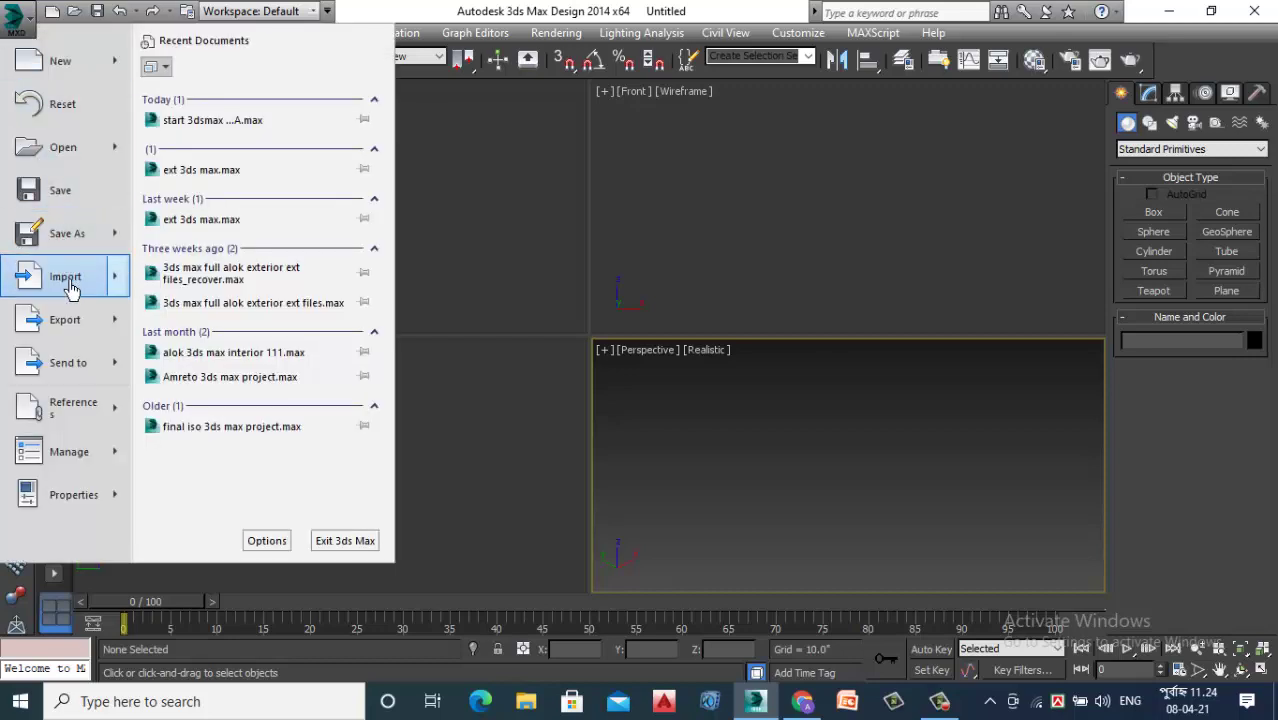
{"action": "mouse_move", "coordinate": [66, 276]}
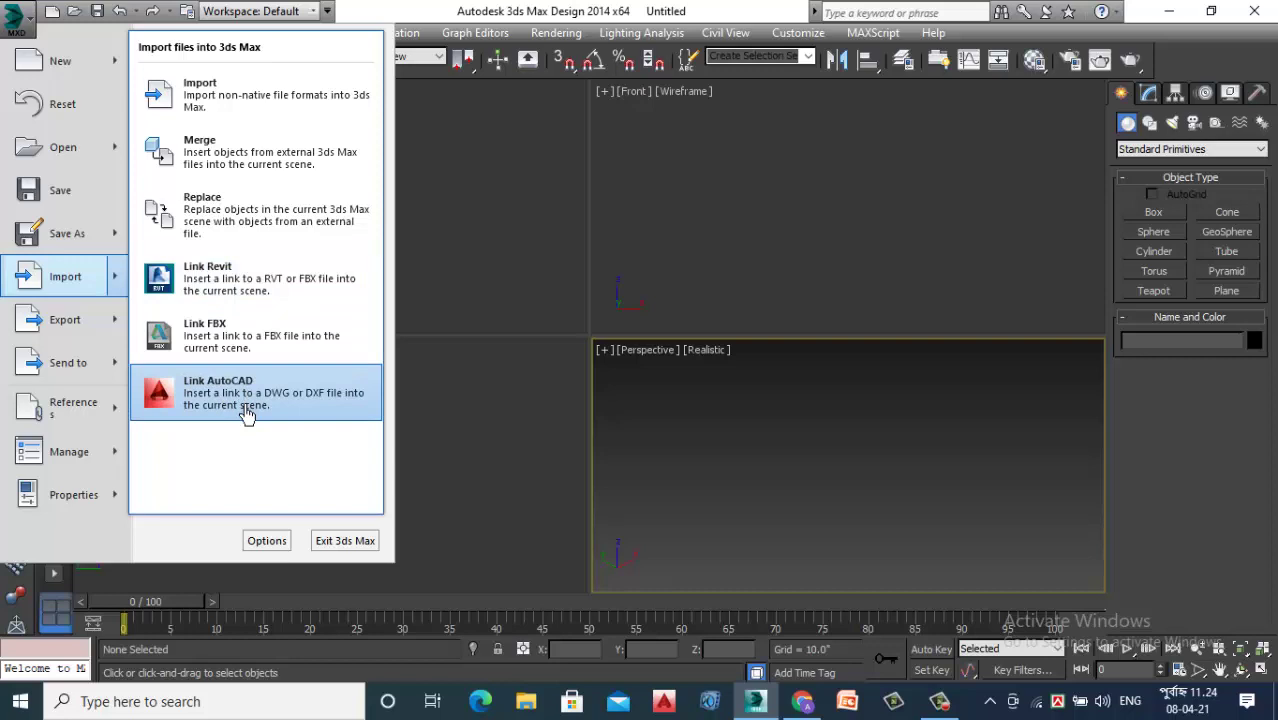
{"action": "left_click", "coordinate": [257, 408]}
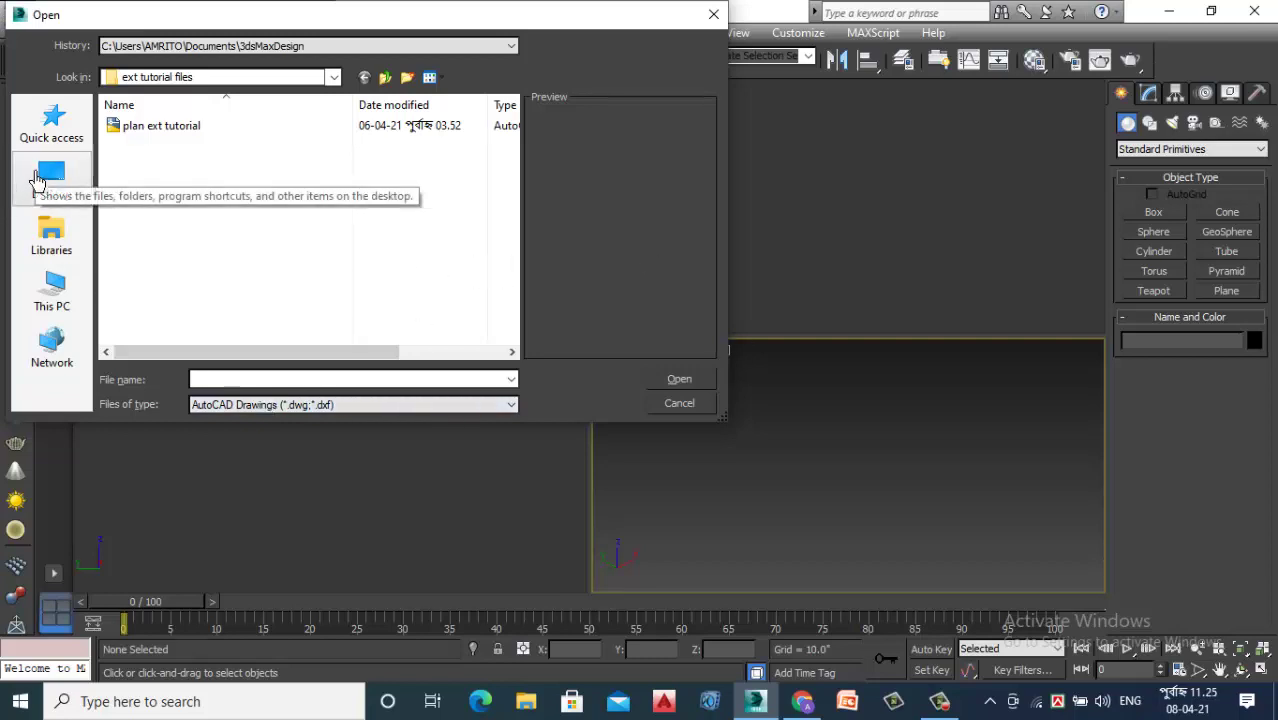
Browse to the ext tutorial files folder on the Desktop and select the plan ext tutorial drawing
{"action": "left_click", "coordinate": [38, 178]}
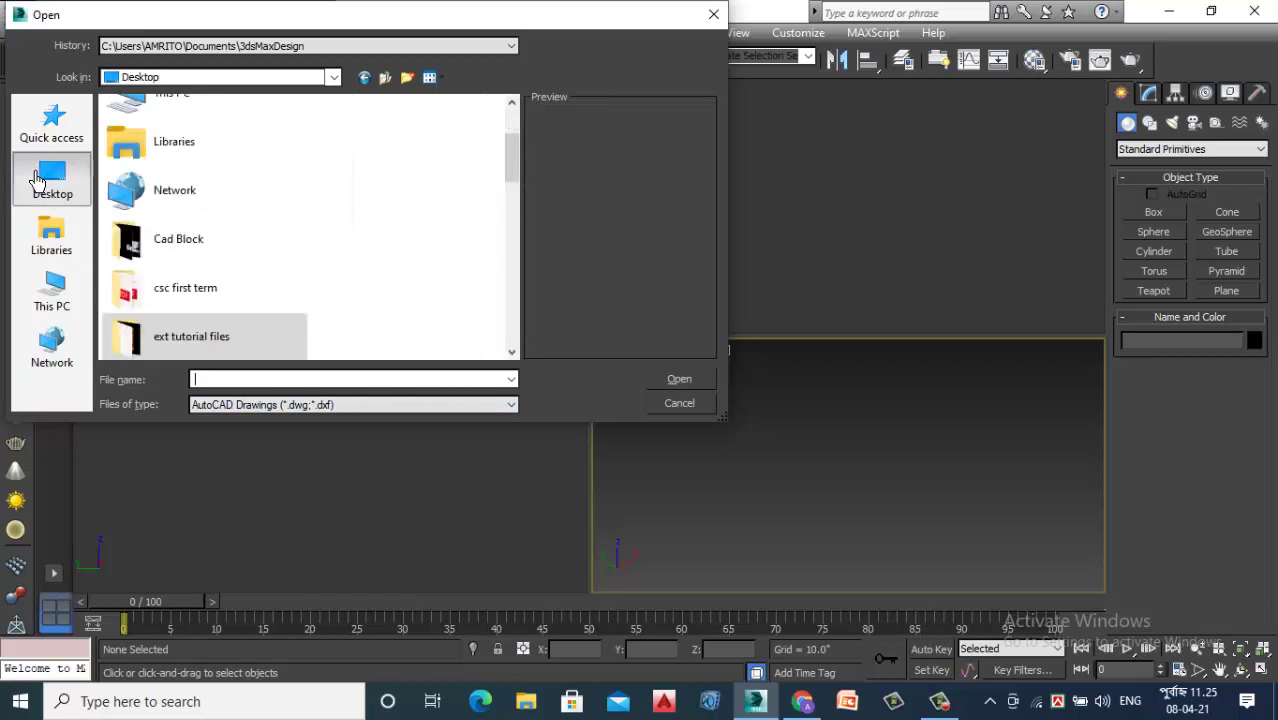
{"action": "scroll", "coordinate": [340, 207], "scroll_direction": "down", "scroll_amount": 3}
{"action": "scroll", "coordinate": [340, 207], "scroll_direction": "down", "scroll_amount": 2}
{"action": "scroll", "coordinate": [340, 207], "scroll_direction": "up", "scroll_amount": 3}
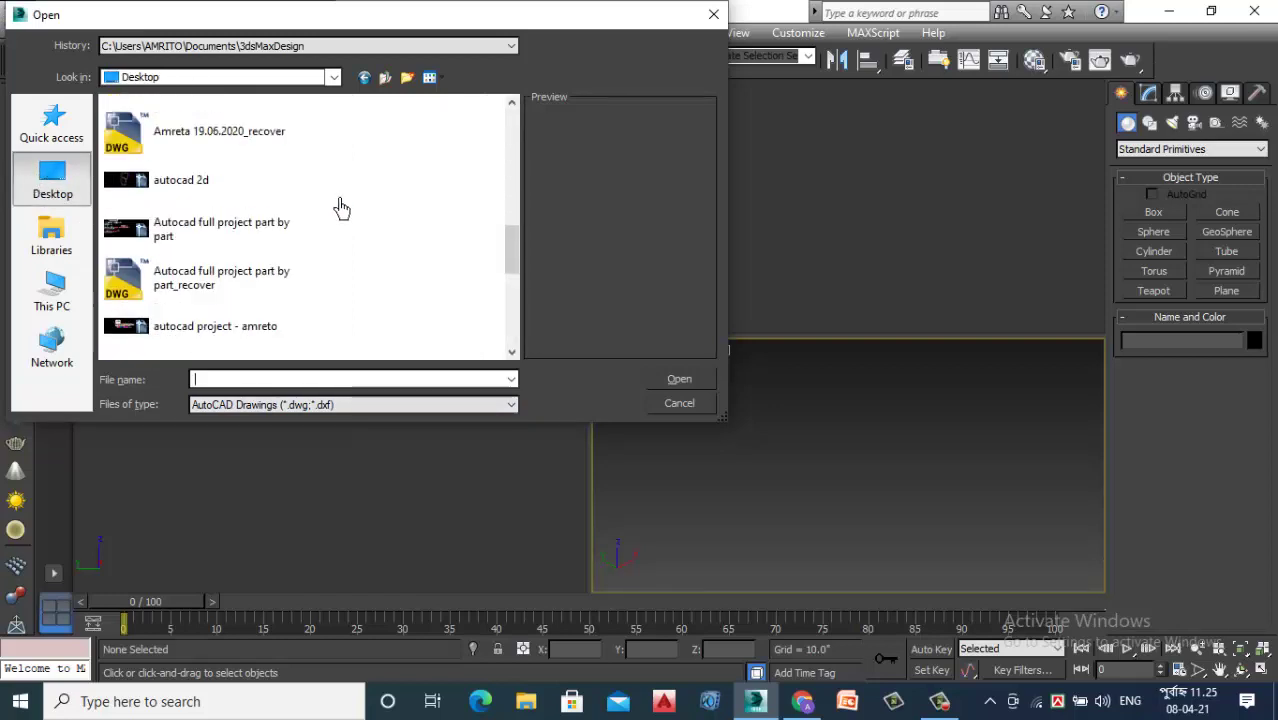
{"action": "scroll", "coordinate": [340, 207], "scroll_direction": "up", "scroll_amount": 5}
{"action": "scroll", "coordinate": [340, 207], "scroll_direction": "down", "scroll_amount": 5}
{"action": "scroll", "coordinate": [340, 207], "scroll_direction": "down", "scroll_amount": 4}
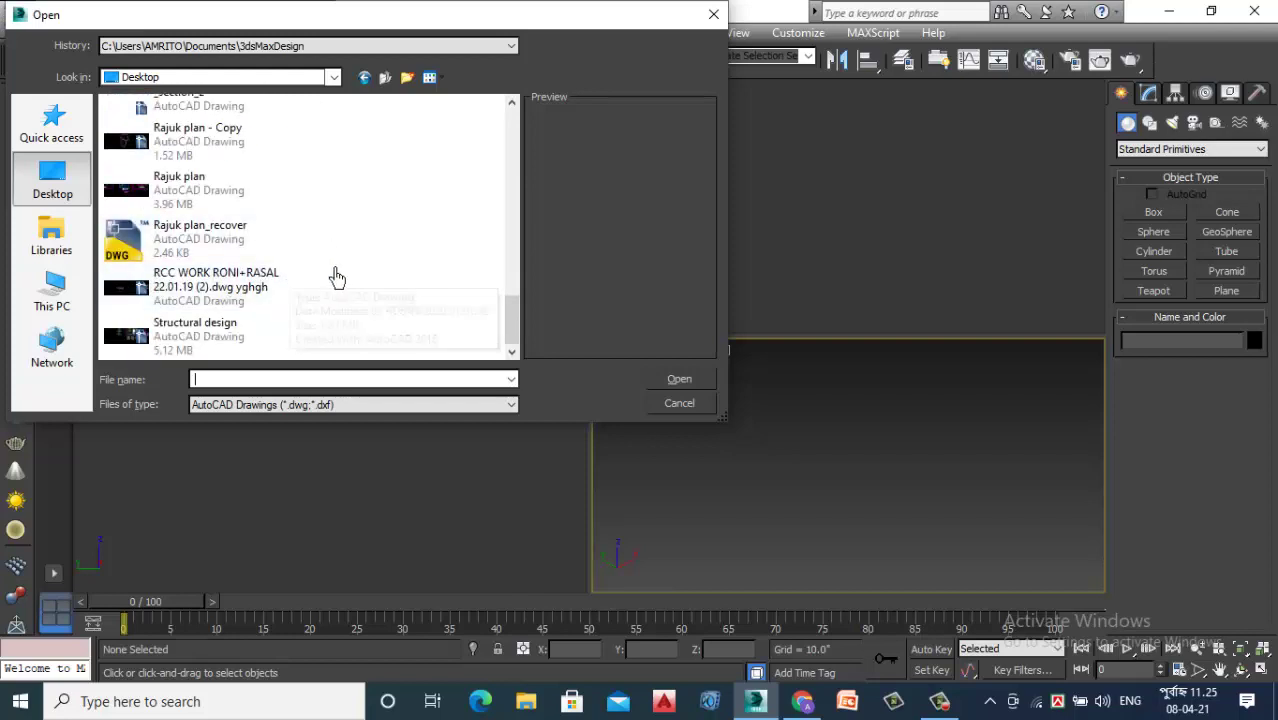
{"action": "scroll", "coordinate": [340, 276], "scroll_direction": "up", "scroll_amount": 1}
{"action": "scroll", "coordinate": [340, 276], "scroll_direction": "up", "scroll_amount": 3}
{"action": "scroll", "coordinate": [336, 274], "scroll_direction": "down", "scroll_amount": 4}
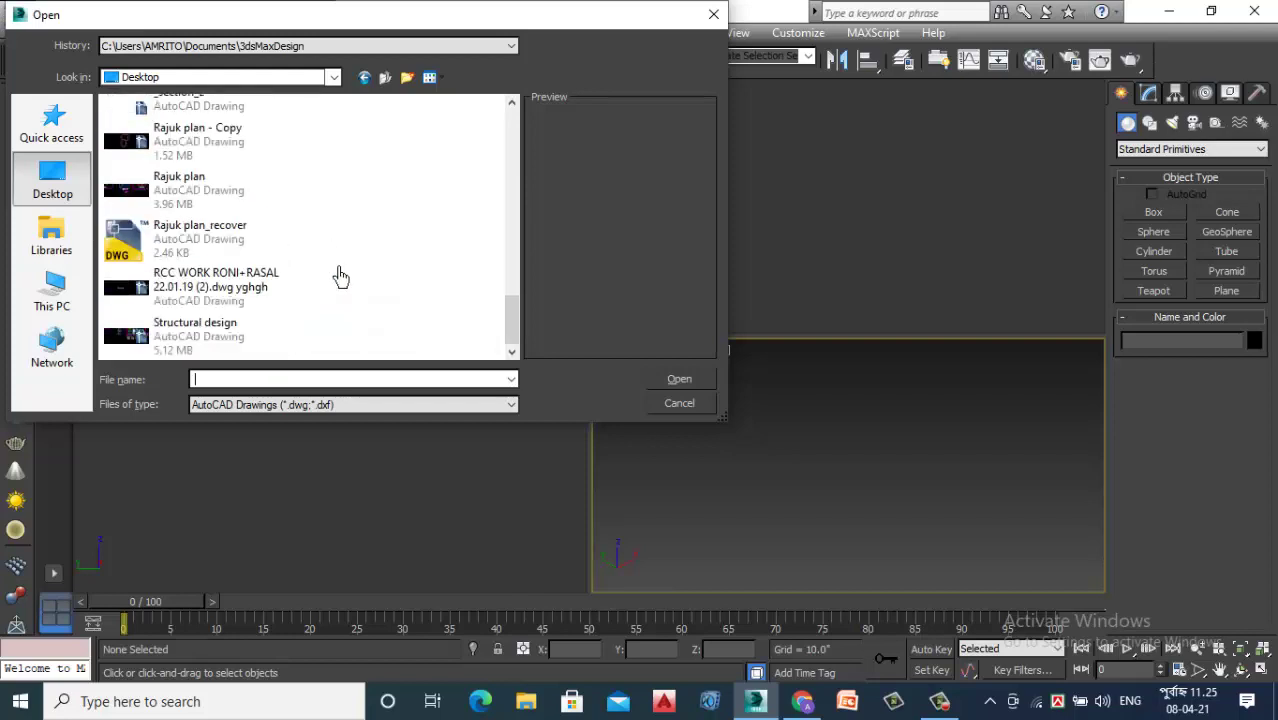
{"action": "scroll", "coordinate": [213, 300], "scroll_direction": "up", "scroll_amount": 3}
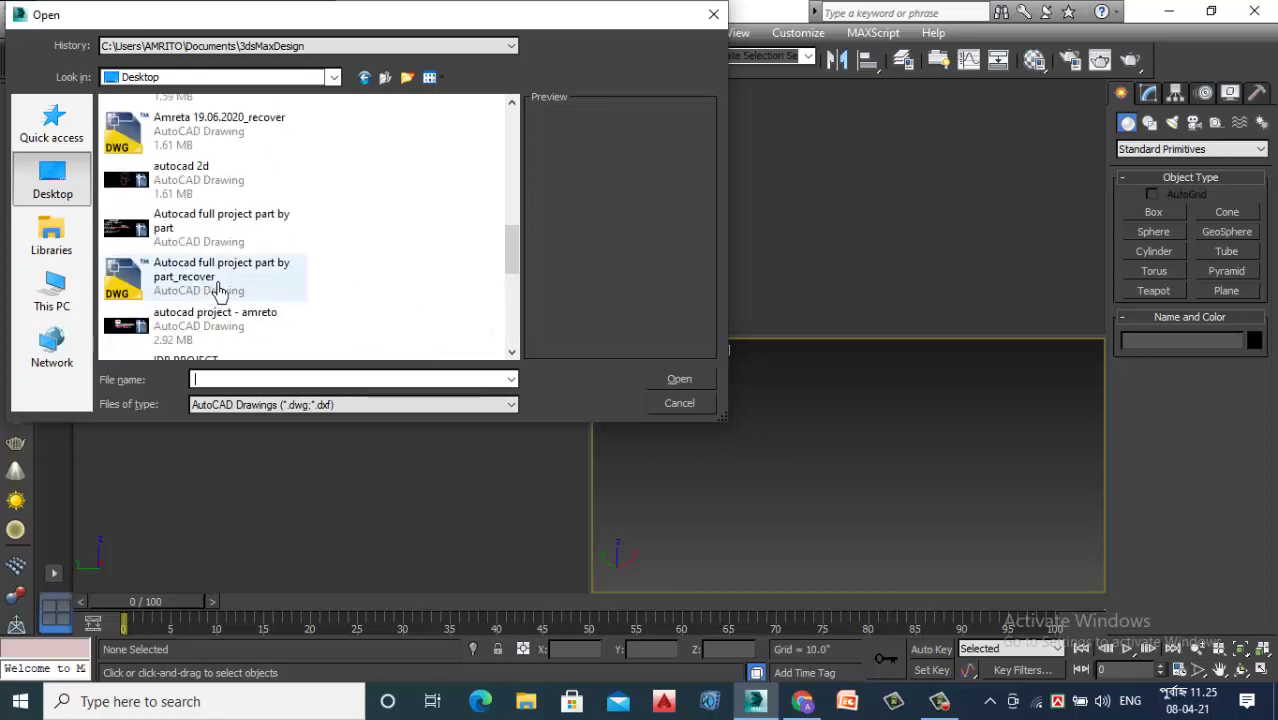
{"action": "scroll", "coordinate": [218, 292], "scroll_direction": "up", "scroll_amount": 1}
{"action": "scroll", "coordinate": [221, 288], "scroll_direction": "up", "scroll_amount": 1}
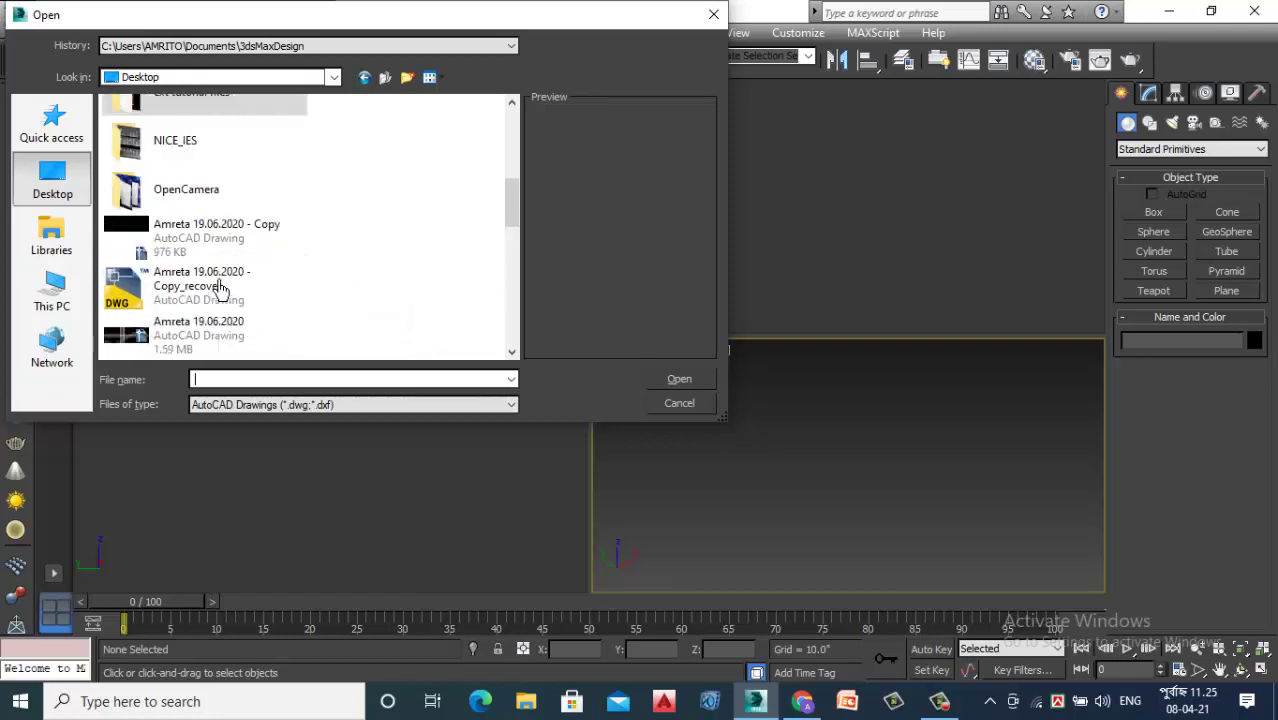
{"action": "scroll", "coordinate": [222, 286], "scroll_direction": "up", "scroll_amount": 1}
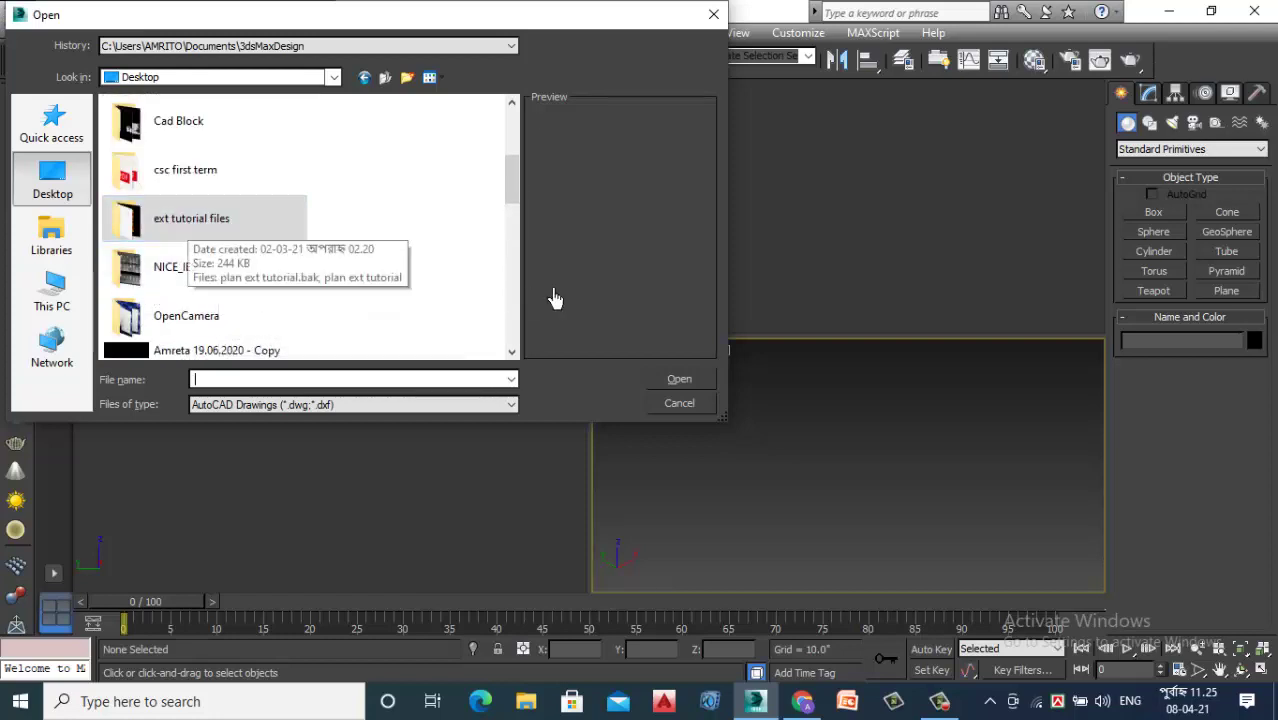
{"action": "double_click", "coordinate": [229, 222]}
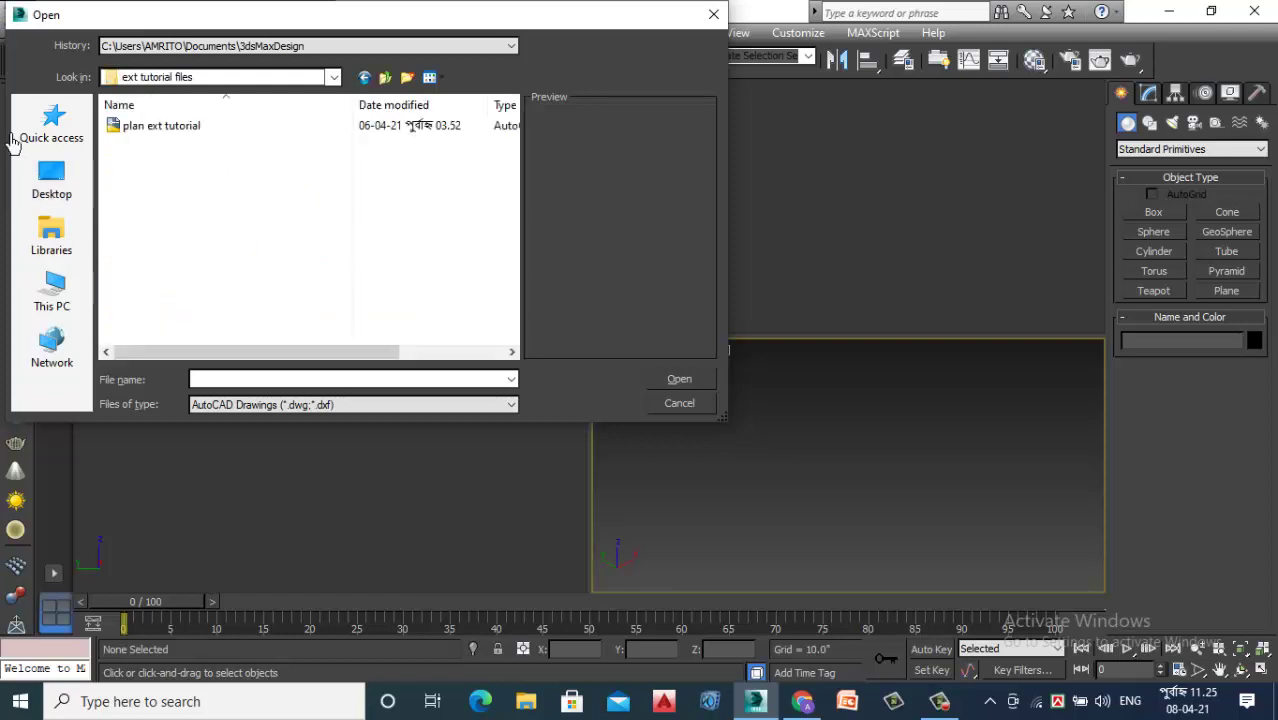
{"action": "left_click", "coordinate": [172, 134]}
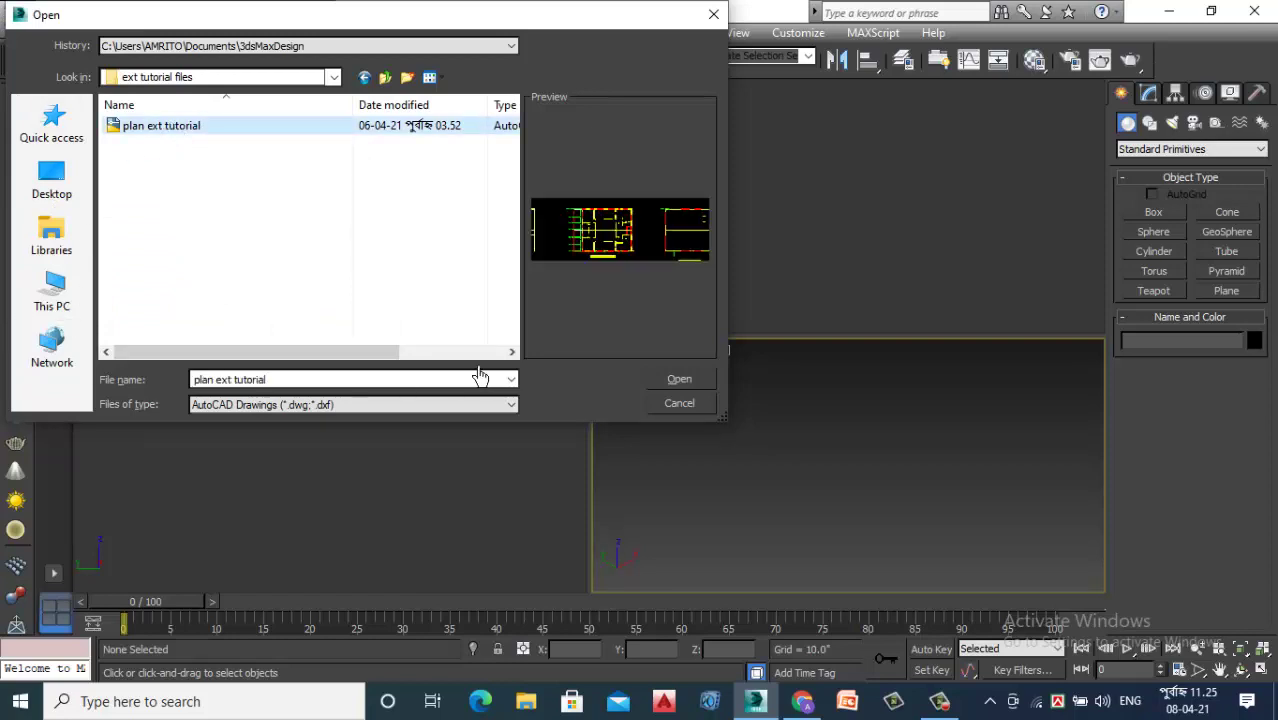
Link plan ext tutorial into the scene, rescaling it from Inches, and close Manage Links
{"action": "left_click", "coordinate": [697, 386]}
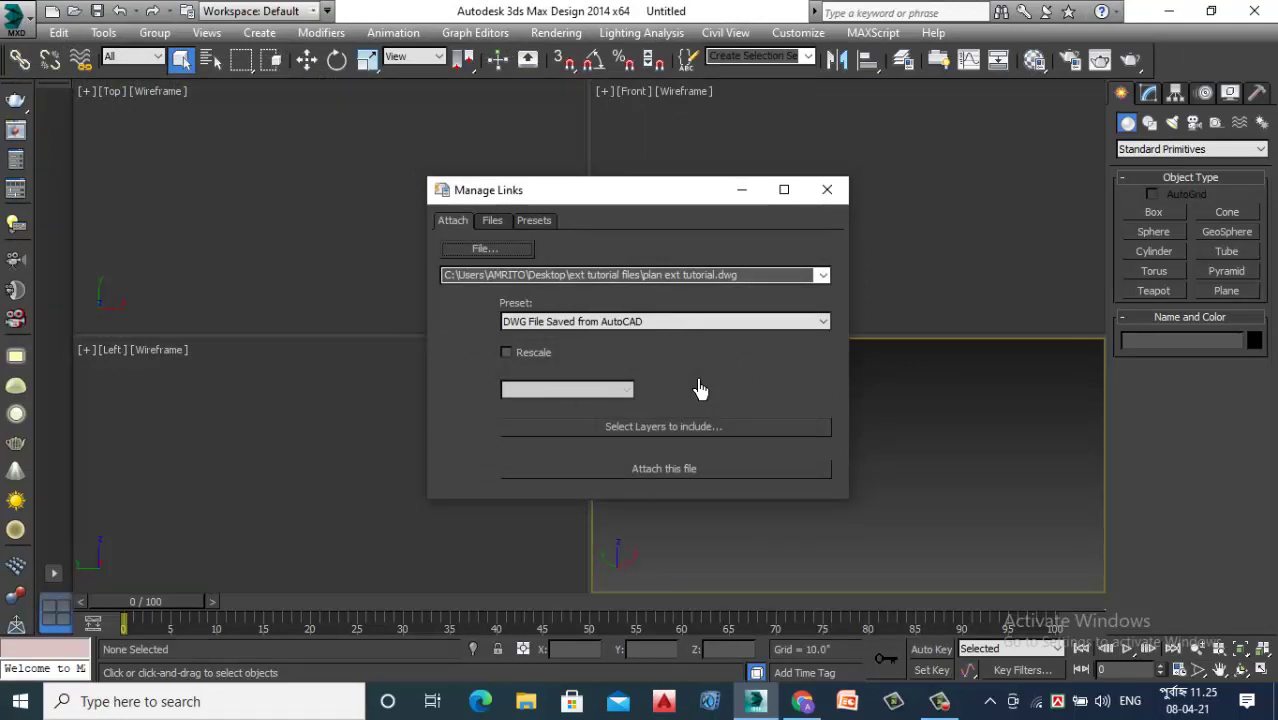
{"action": "left_click", "coordinate": [506, 352]}
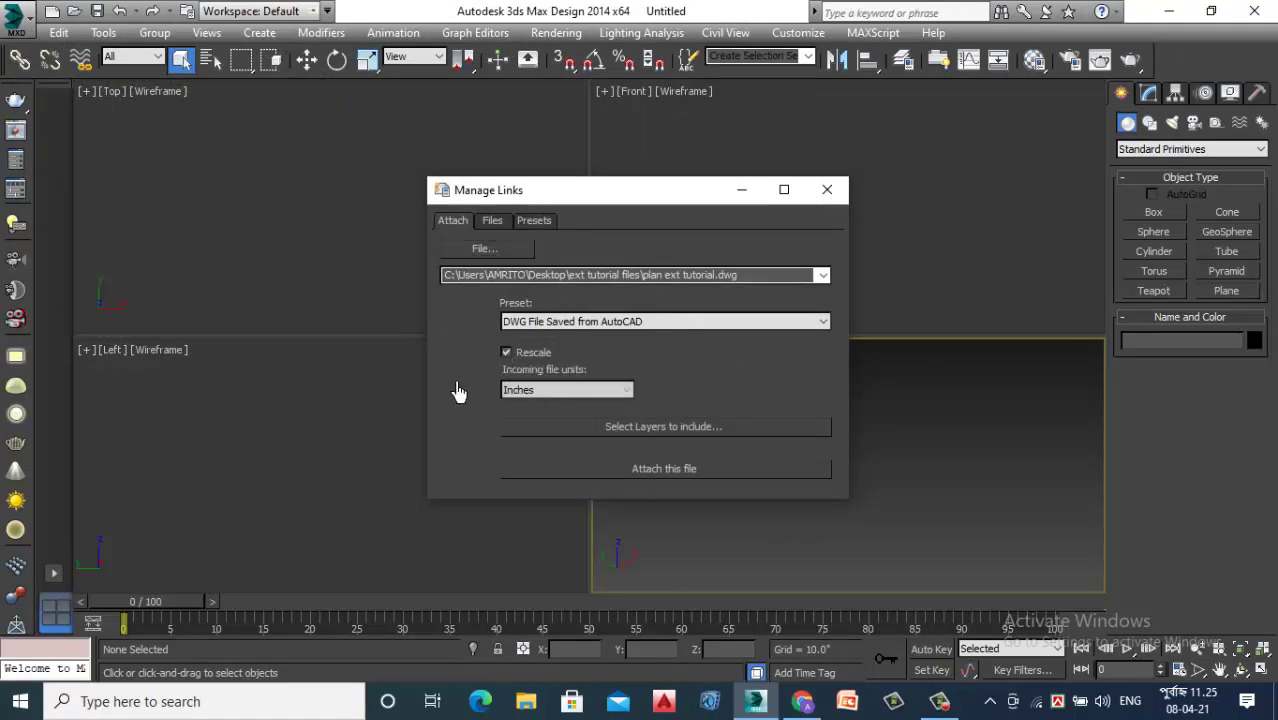
{"action": "left_click", "coordinate": [673, 470]}
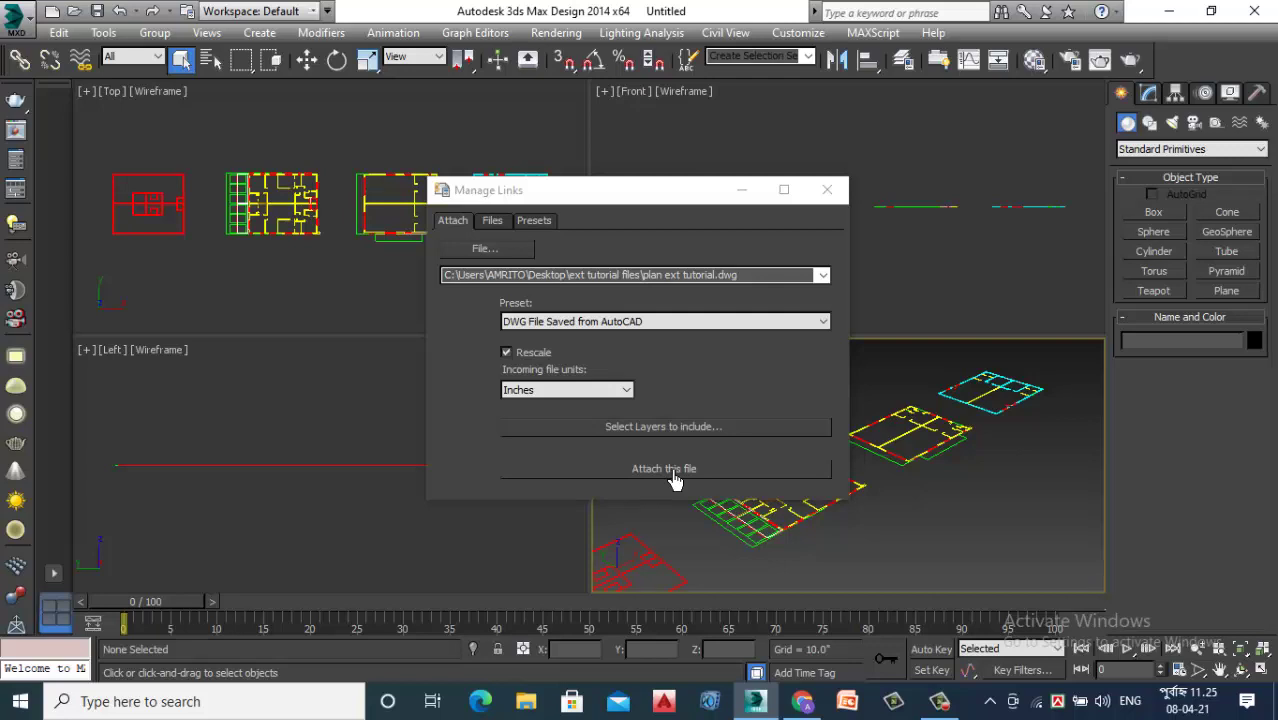
{"action": "left_click", "coordinate": [826, 189]}
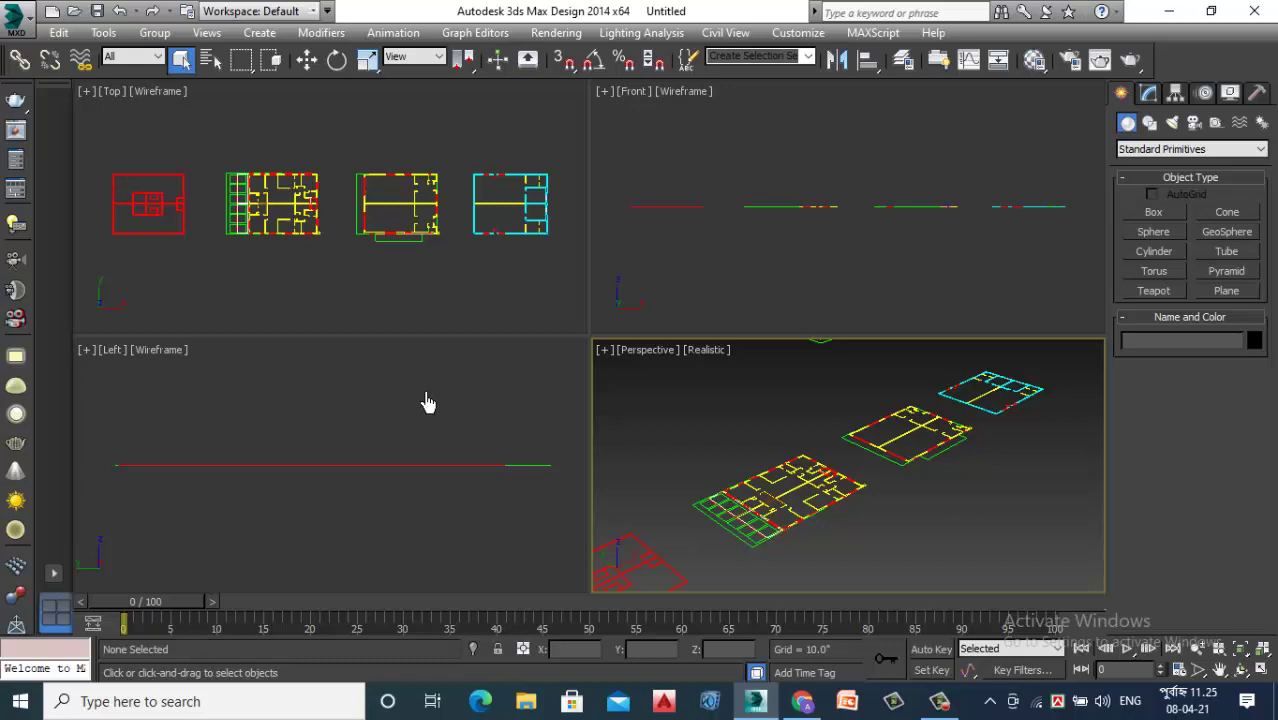
Maximize the Perspective viewport and box-select all the linked floor-plan entities
{"action": "scroll", "coordinate": [730, 420], "scroll_direction": "down", "scroll_amount": 3}
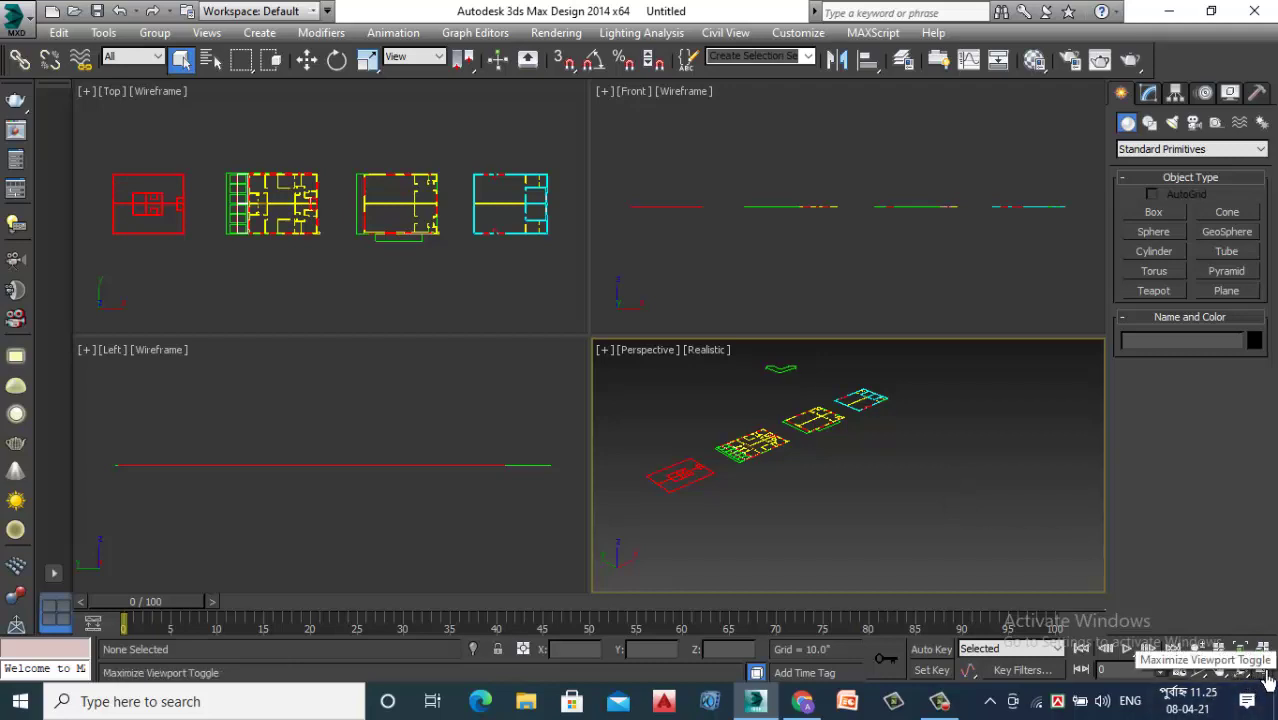
{"action": "left_click", "coordinate": [1262, 672]}
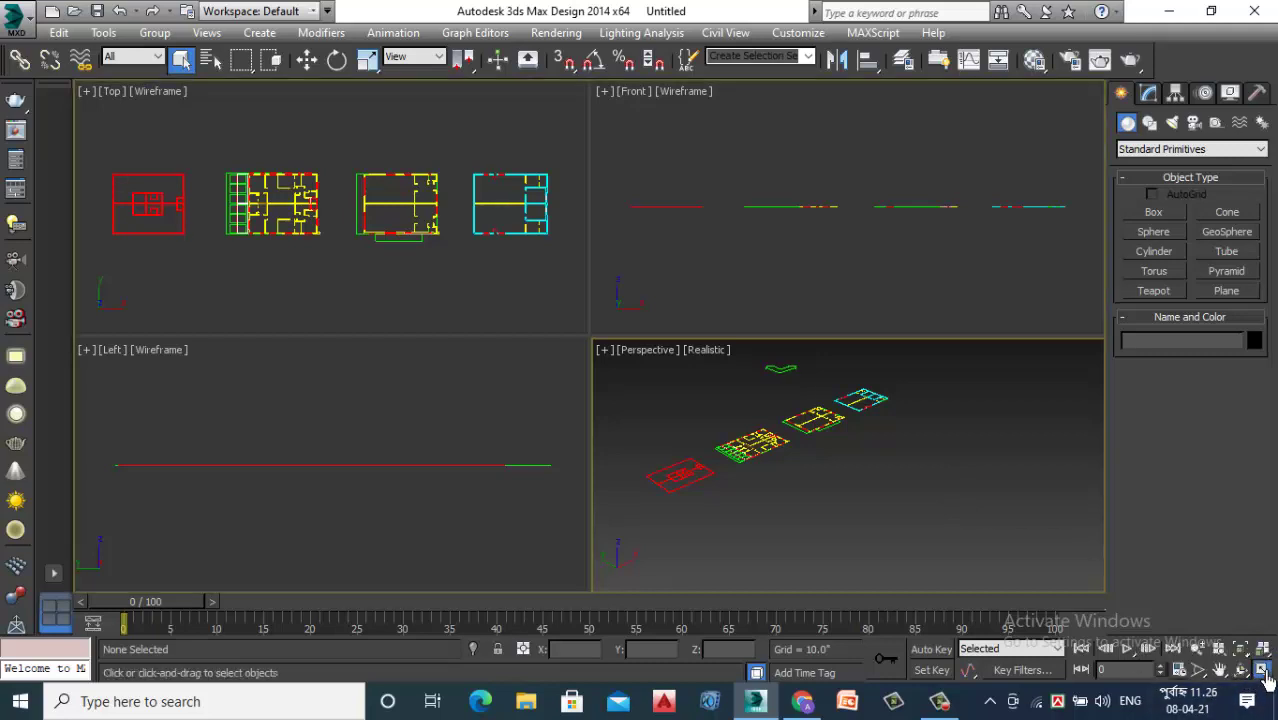
{"action": "left_click", "coordinate": [1263, 672]}
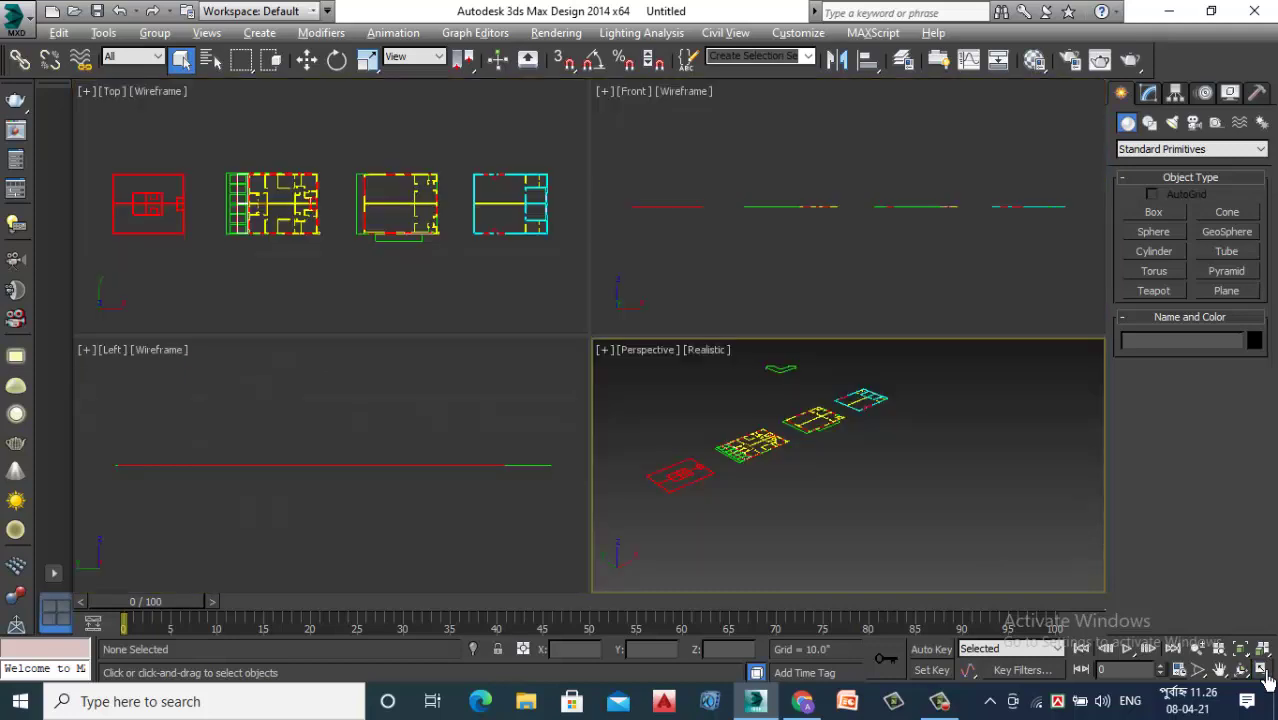
{"action": "left_click", "coordinate": [1262, 672]}
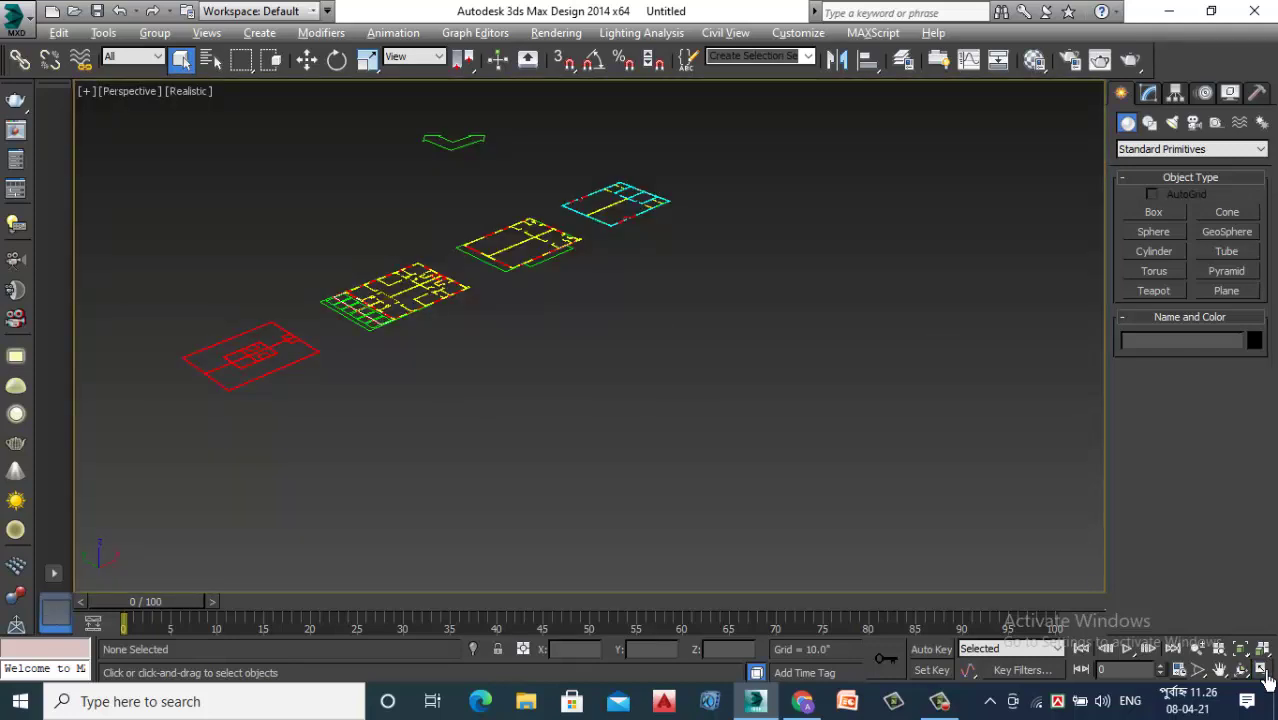
{"action": "left_click", "coordinate": [1262, 672]}
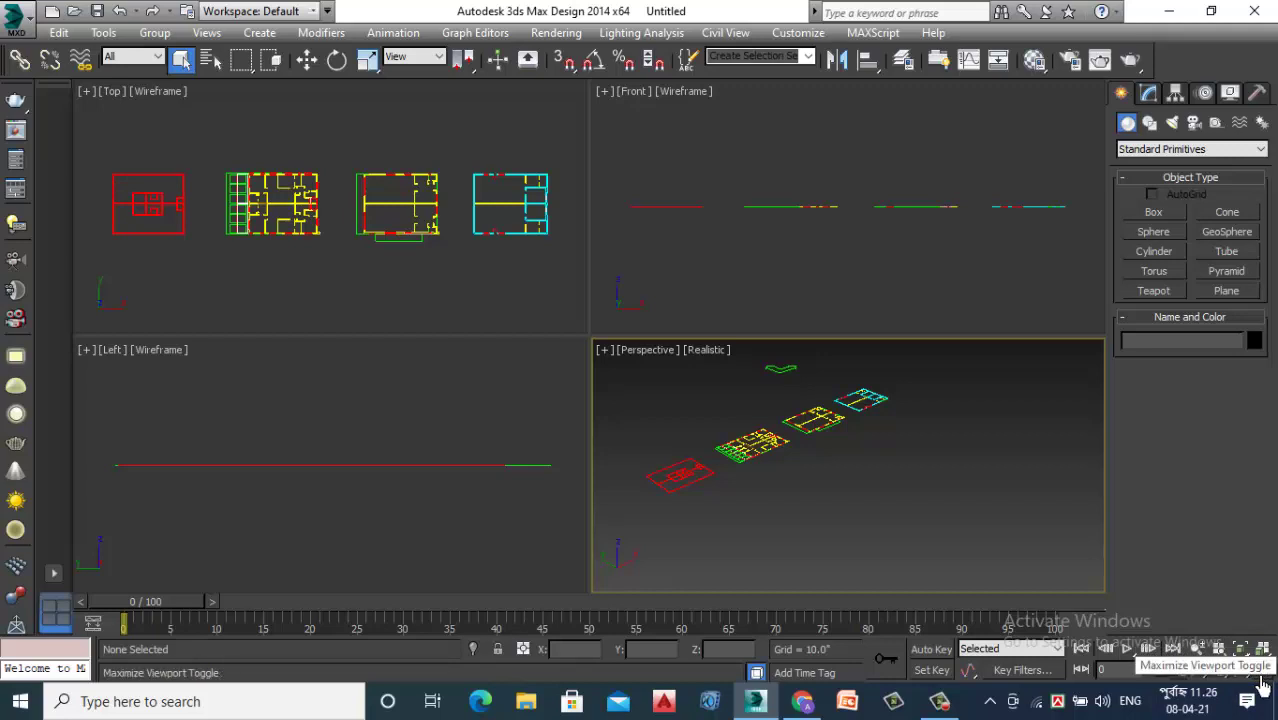
{"action": "left_click", "coordinate": [1263, 684]}
{"action": "left_click", "coordinate": [1262, 682]}
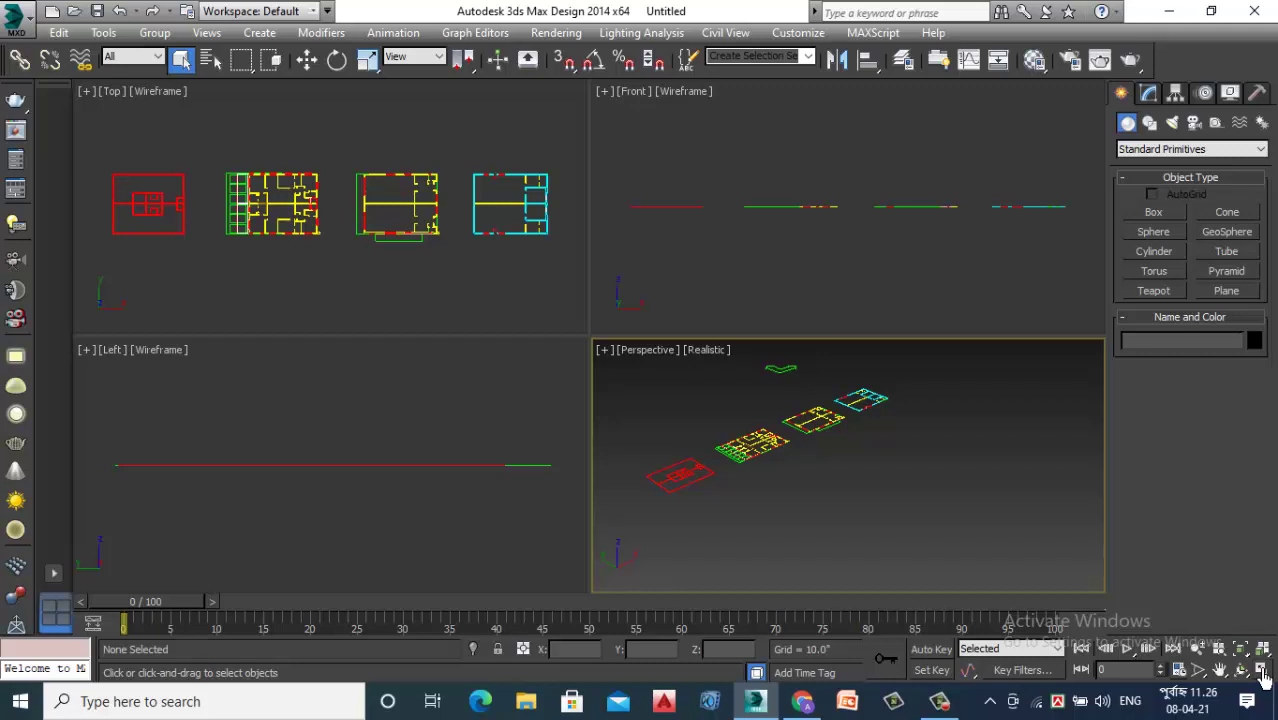
{"action": "left_click", "coordinate": [1263, 676]}
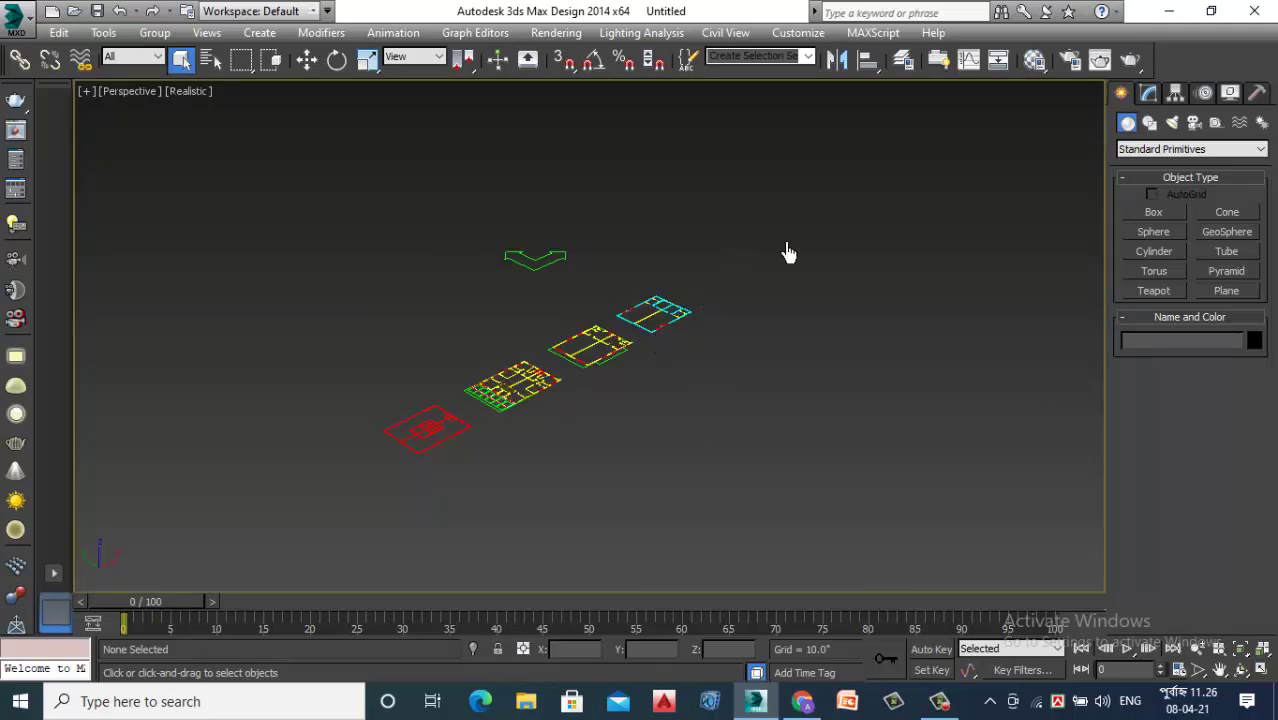
{"action": "left_click_drag", "start_coordinate": [785, 240], "coordinate": [297, 518]}
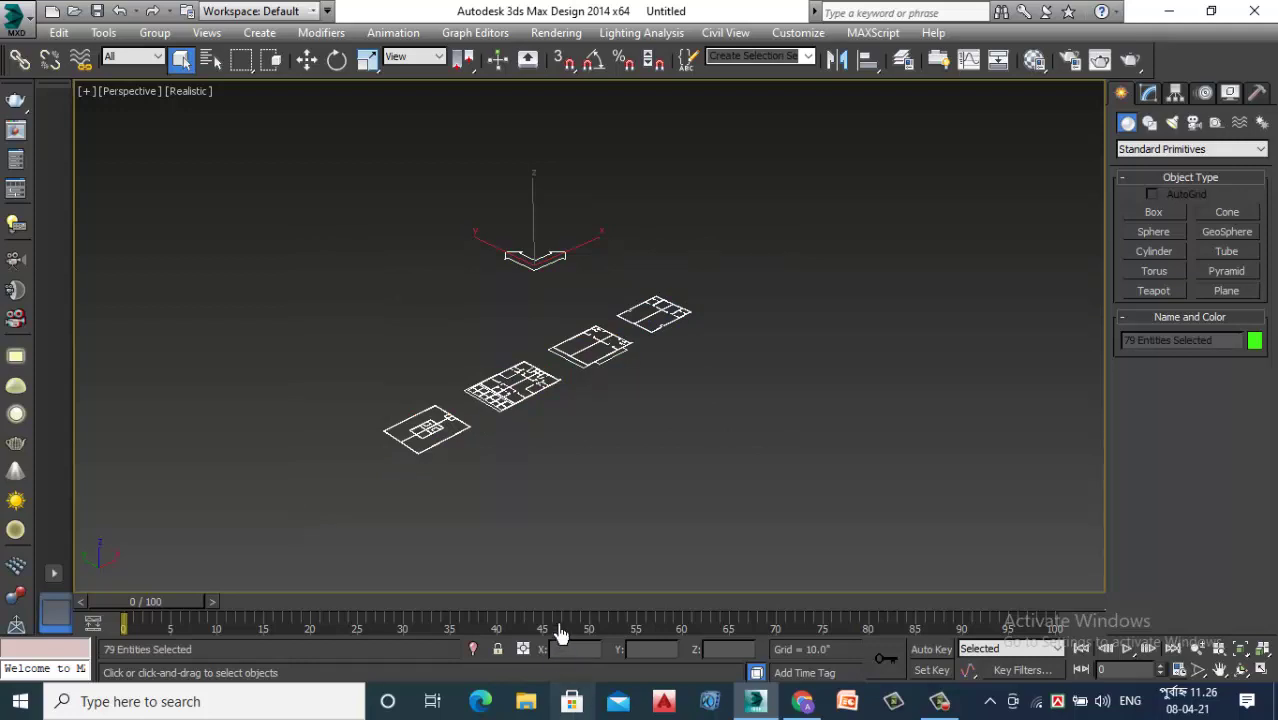
{"action": "left_click", "coordinate": [307, 60]}
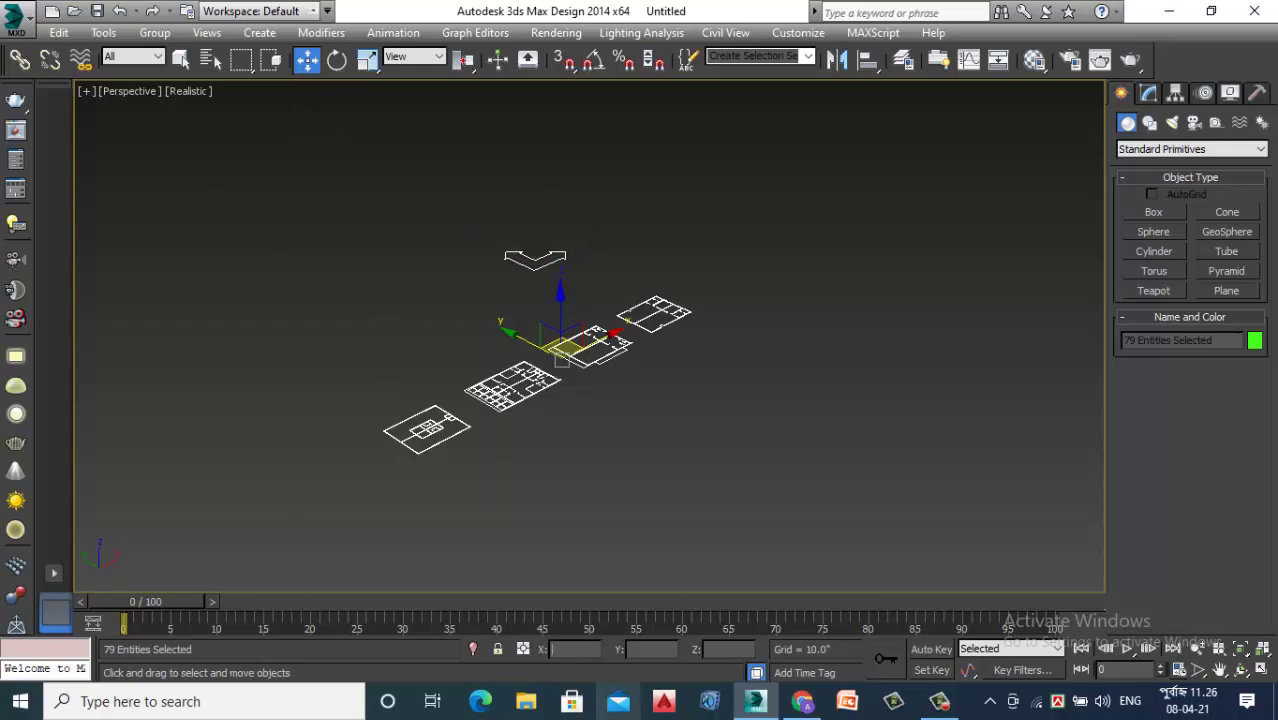
{"action": "left_click", "coordinate": [656, 655]}
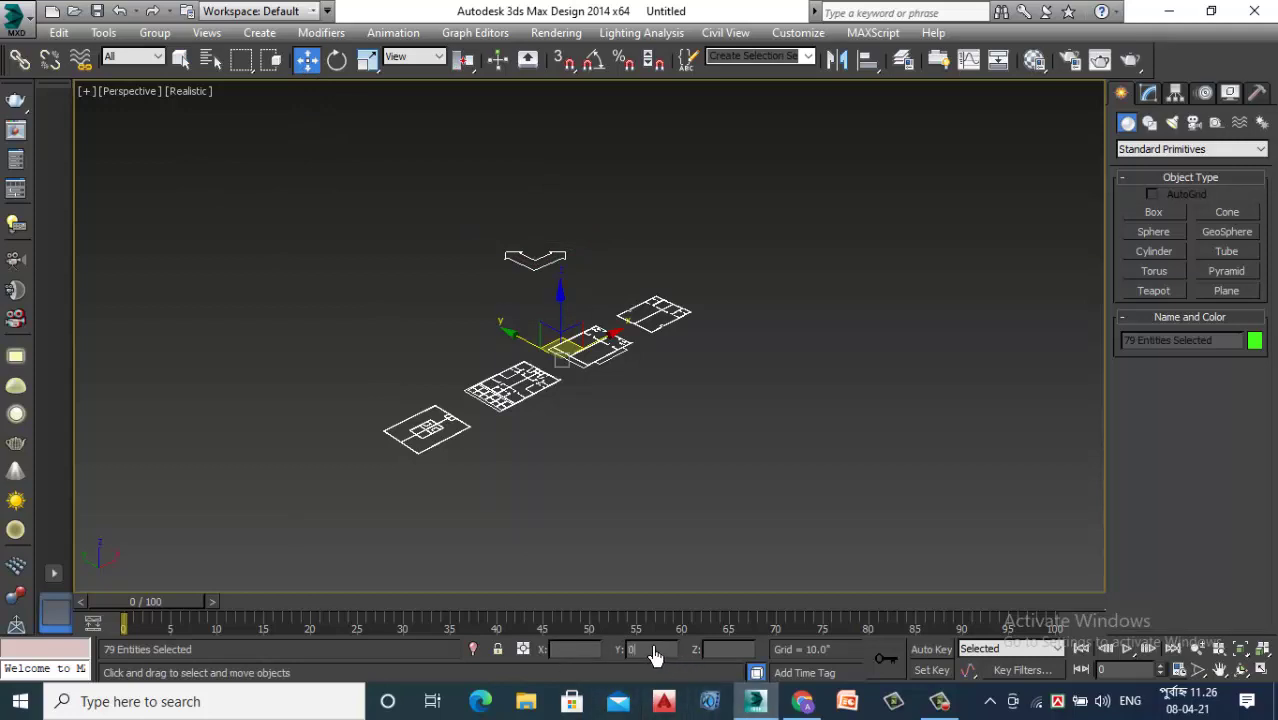
{"action": "left_click", "coordinate": [720, 654]}
{"action": "left_click", "coordinate": [775, 480]}
{"action": "scroll", "coordinate": [540, 448], "scroll_direction": "down", "scroll_amount": 2}
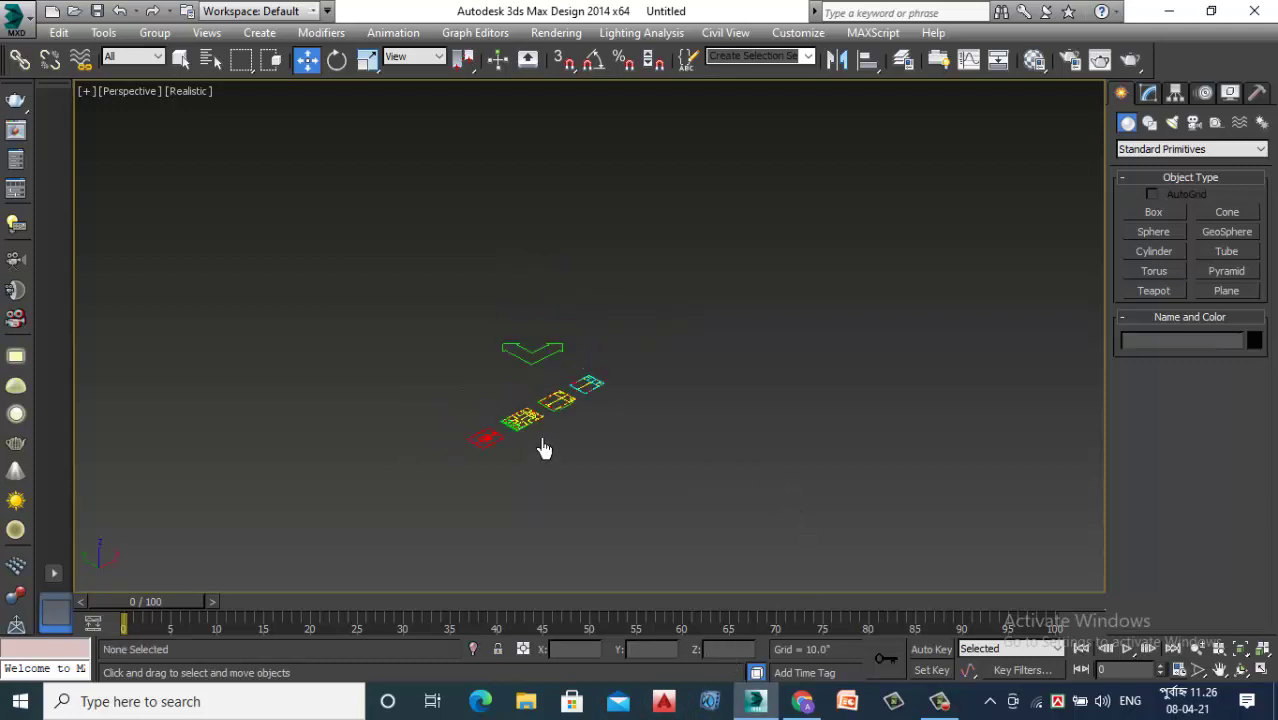
{"action": "scroll", "coordinate": [699, 391], "scroll_direction": "down", "scroll_amount": 2}
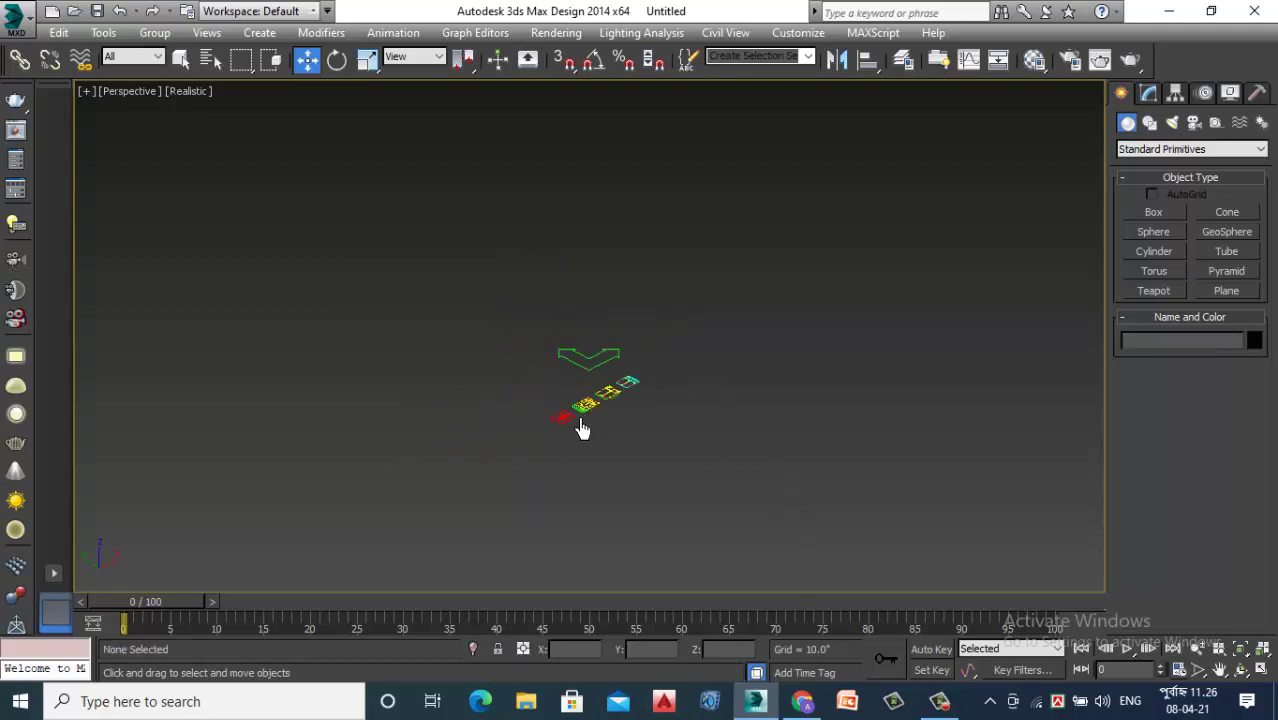
{"action": "scroll", "coordinate": [583, 428], "scroll_direction": "up", "scroll_amount": 2}
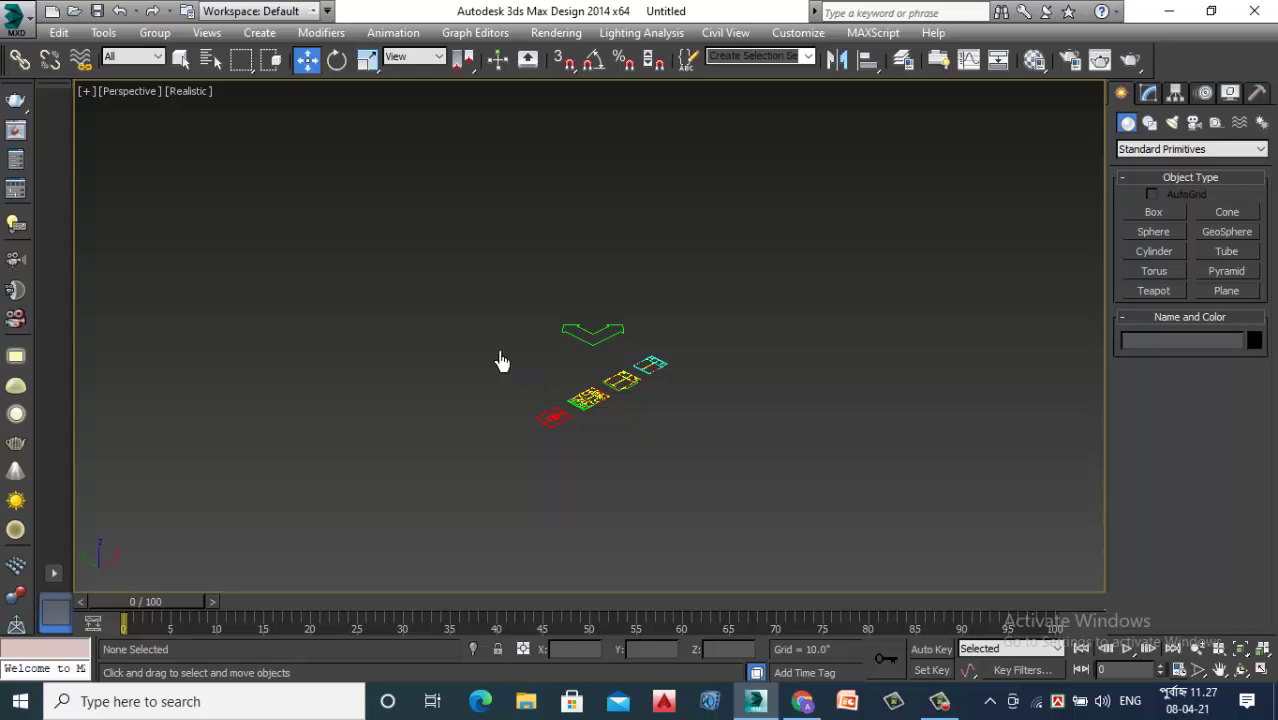
{"action": "scroll", "coordinate": [735, 378], "scroll_direction": "up", "scroll_amount": 2}
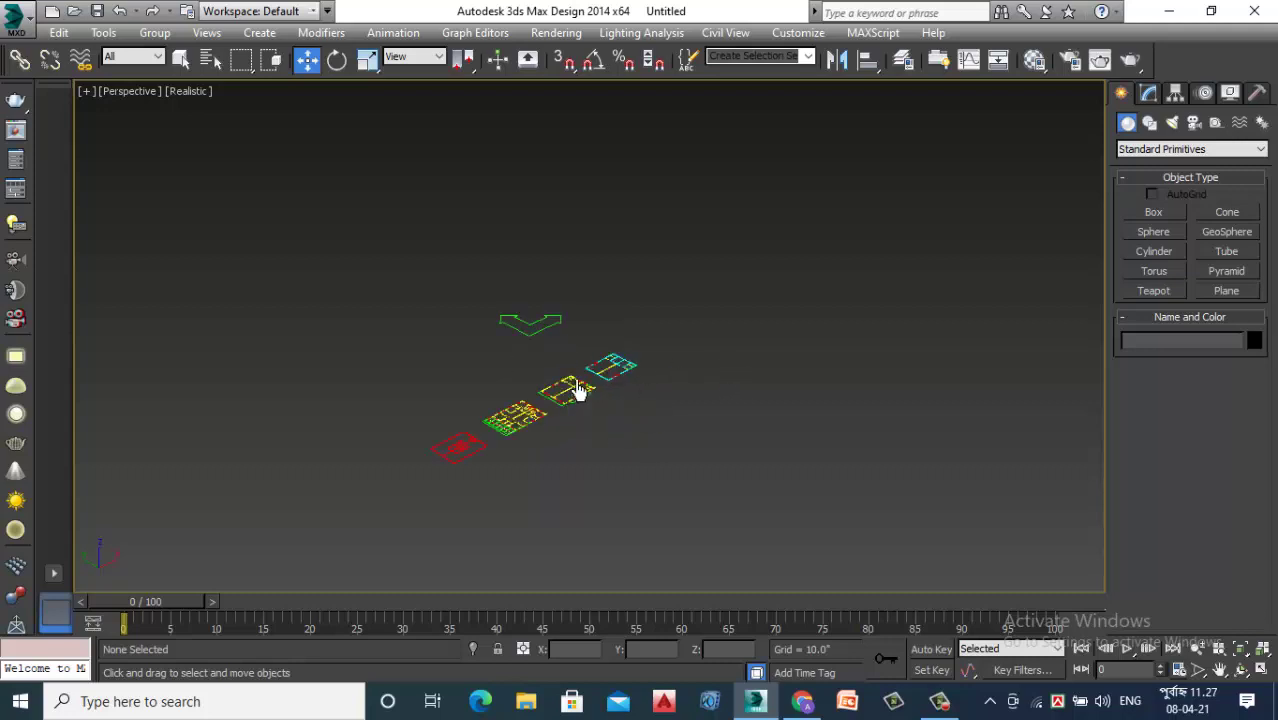
{"action": "scroll", "coordinate": [582, 425], "scroll_direction": "up", "scroll_amount": 1}
{"action": "scroll", "coordinate": [594, 455], "scroll_direction": "down", "scroll_amount": 1}
{"action": "mouse_move", "coordinate": [598, 463]}
{"action": "middle_mouse_down", "text": "alt"}
{"action": "mouse_move", "coordinate": [531, 491]}
{"action": "mouse_move", "coordinate": [585, 371]}
{"action": "mouse_move", "coordinate": [590, 405]}
{"action": "middle_mouse_up", "text": "alt"}
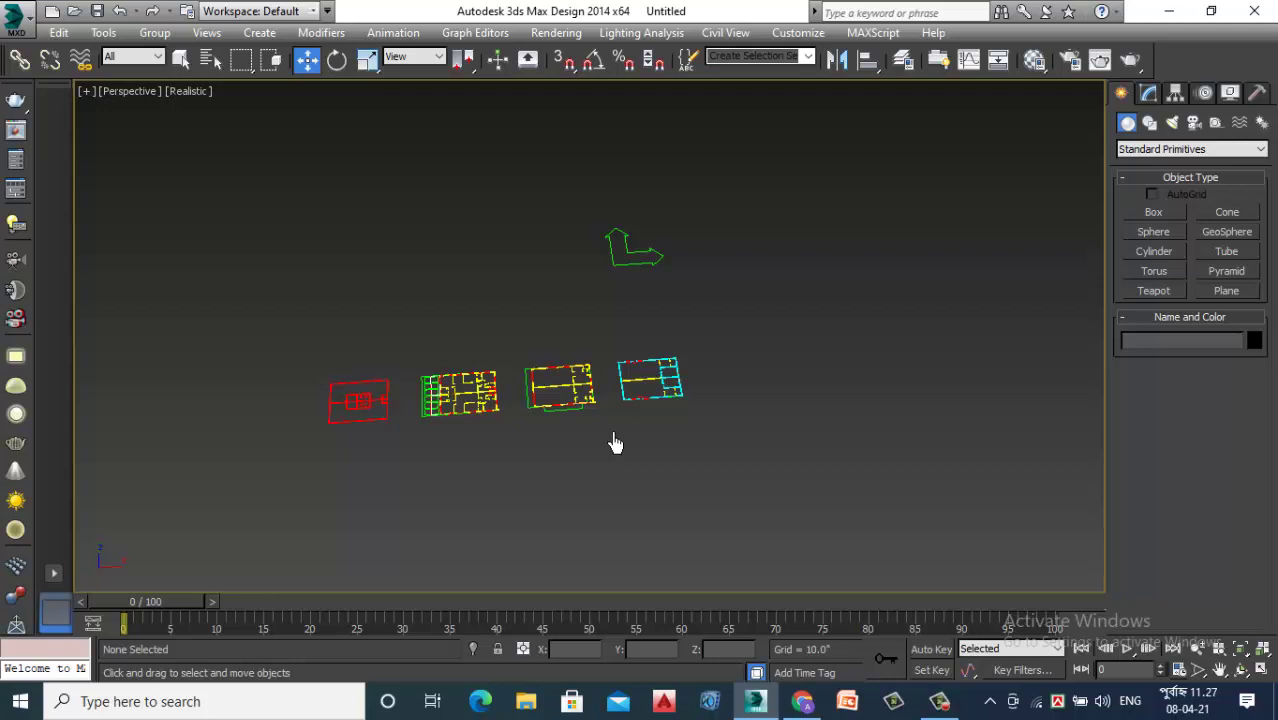
Zoom, orbit and pan the Perspective view until the tilted cyan floor plan fills it
{"action": "left_click", "coordinate": [938, 701]}
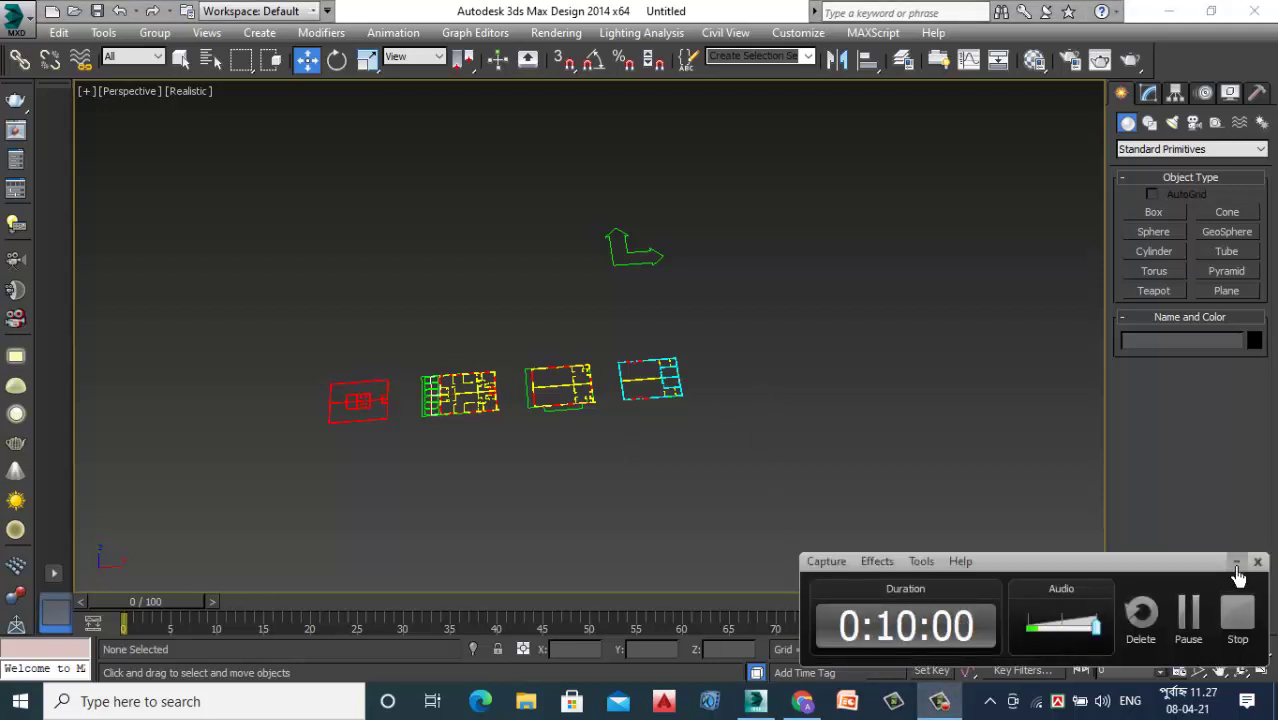
{"action": "left_click", "coordinate": [1236, 562]}
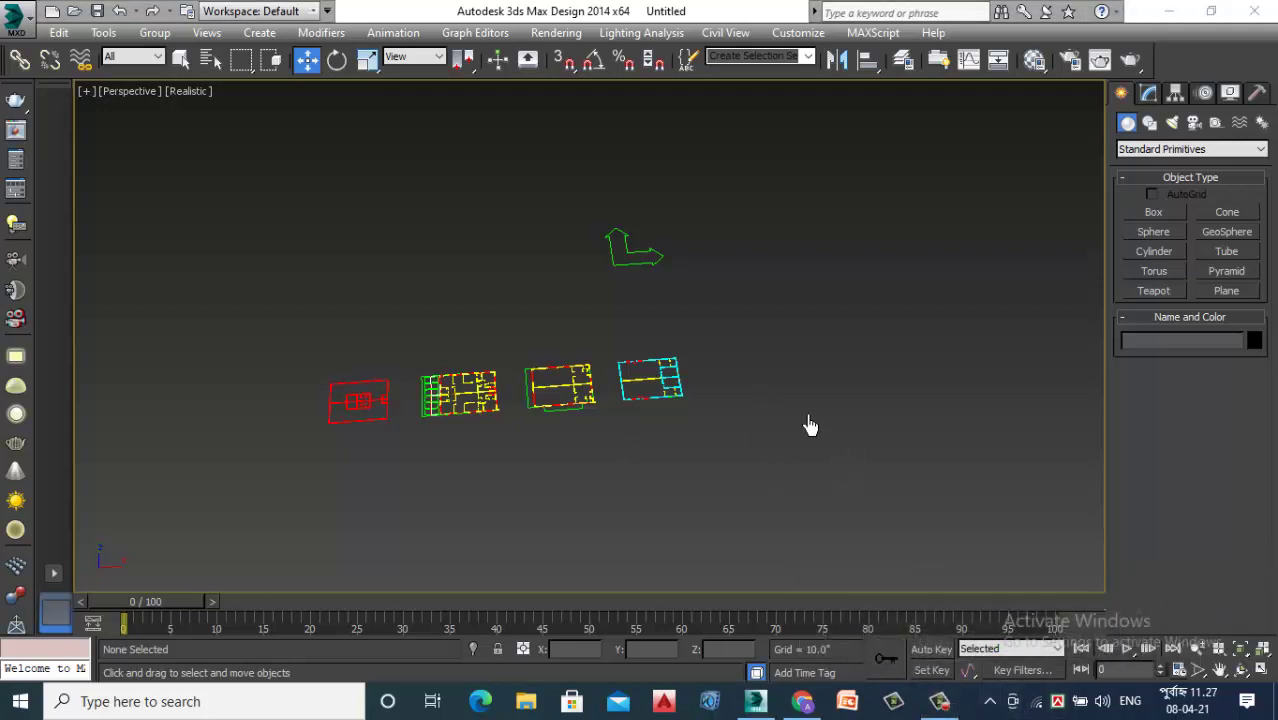
{"action": "scroll", "coordinate": [678, 364], "scroll_direction": "up", "scroll_amount": 4}
{"action": "scroll", "coordinate": [640, 388], "scroll_direction": "up", "scroll_amount": 1}
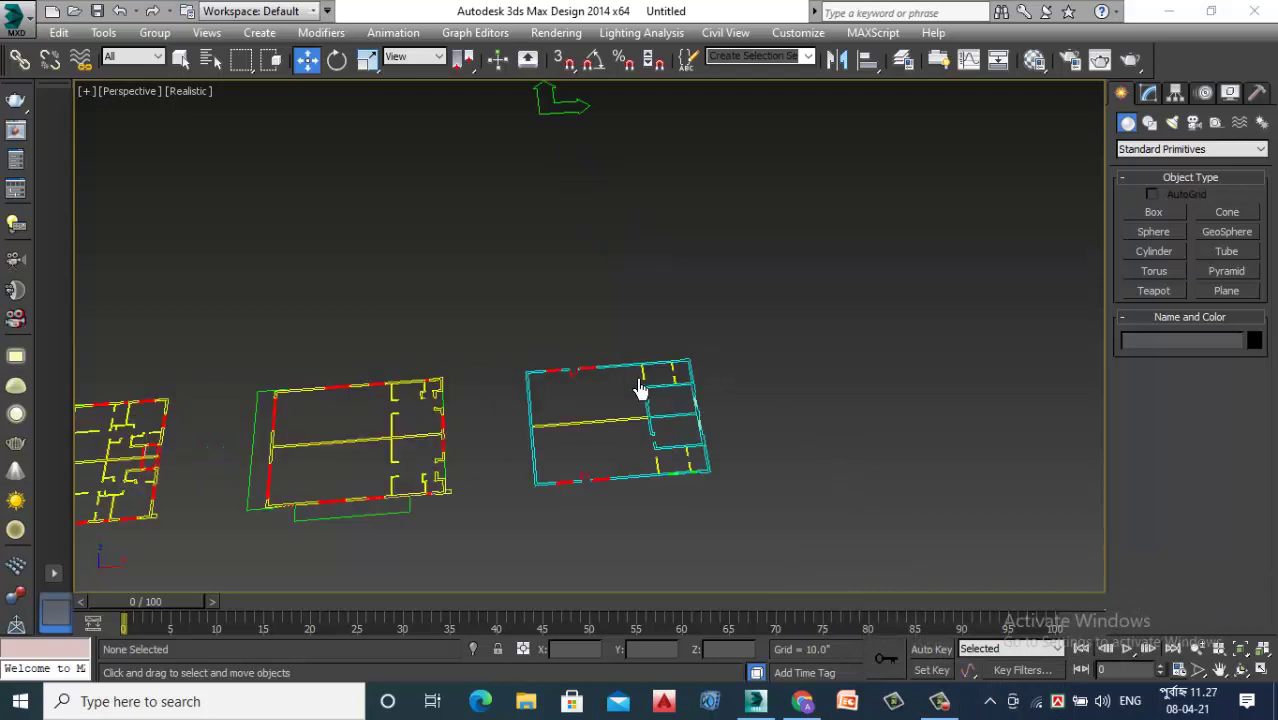
{"action": "scroll", "coordinate": [748, 292], "scroll_direction": "down", "scroll_amount": 2}
{"action": "scroll", "coordinate": [750, 298], "scroll_direction": "down", "scroll_amount": 1}
{"action": "scroll", "coordinate": [733, 392], "scroll_direction": "up", "scroll_amount": 1}
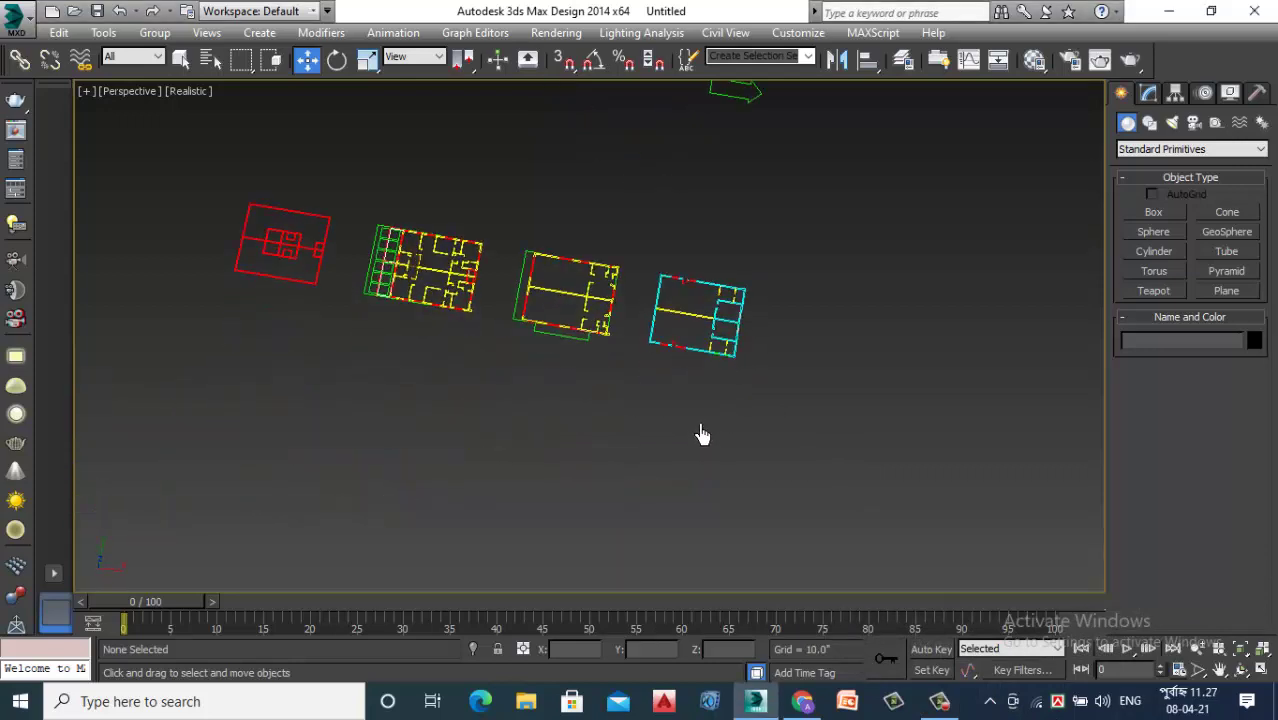
{"action": "scroll", "coordinate": [690, 400], "scroll_direction": "up", "scroll_amount": 2}
{"action": "scroll", "coordinate": [721, 390], "scroll_direction": "up", "scroll_amount": 1}
{"action": "scroll", "coordinate": [745, 370], "scroll_direction": "up", "scroll_amount": 1}
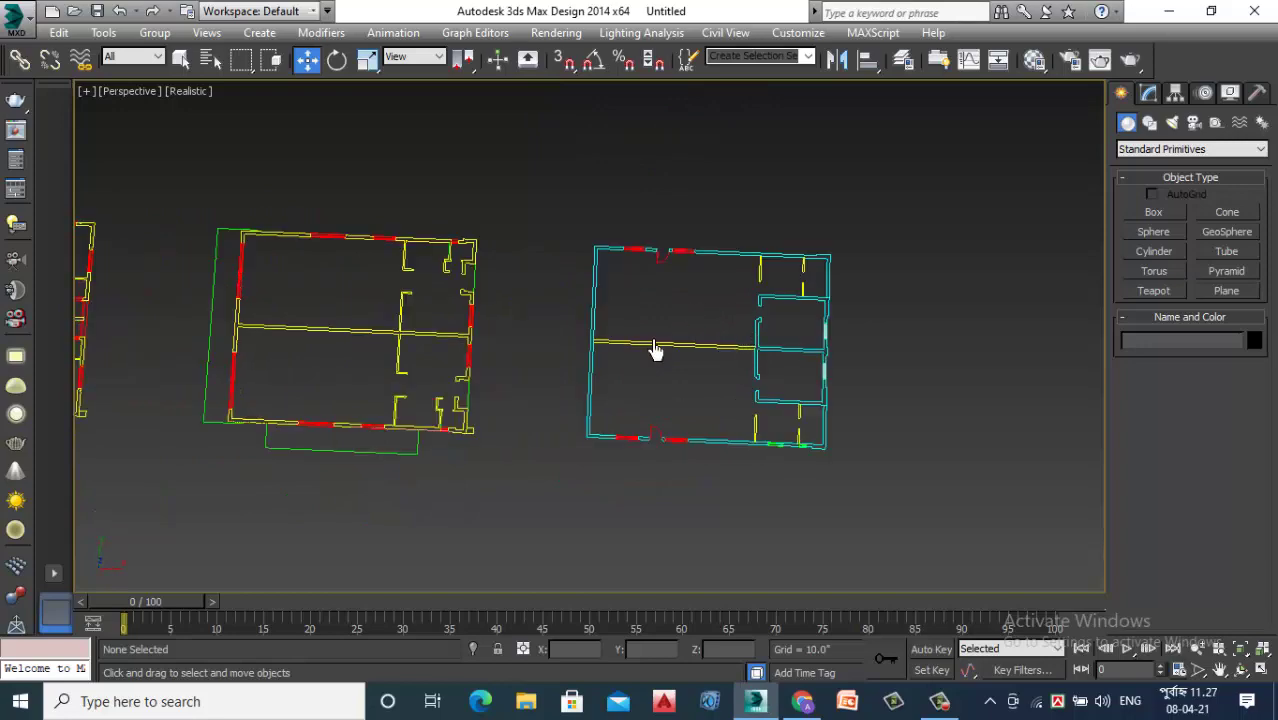
{"action": "scroll", "coordinate": [656, 348], "scroll_direction": "up", "scroll_amount": 2}
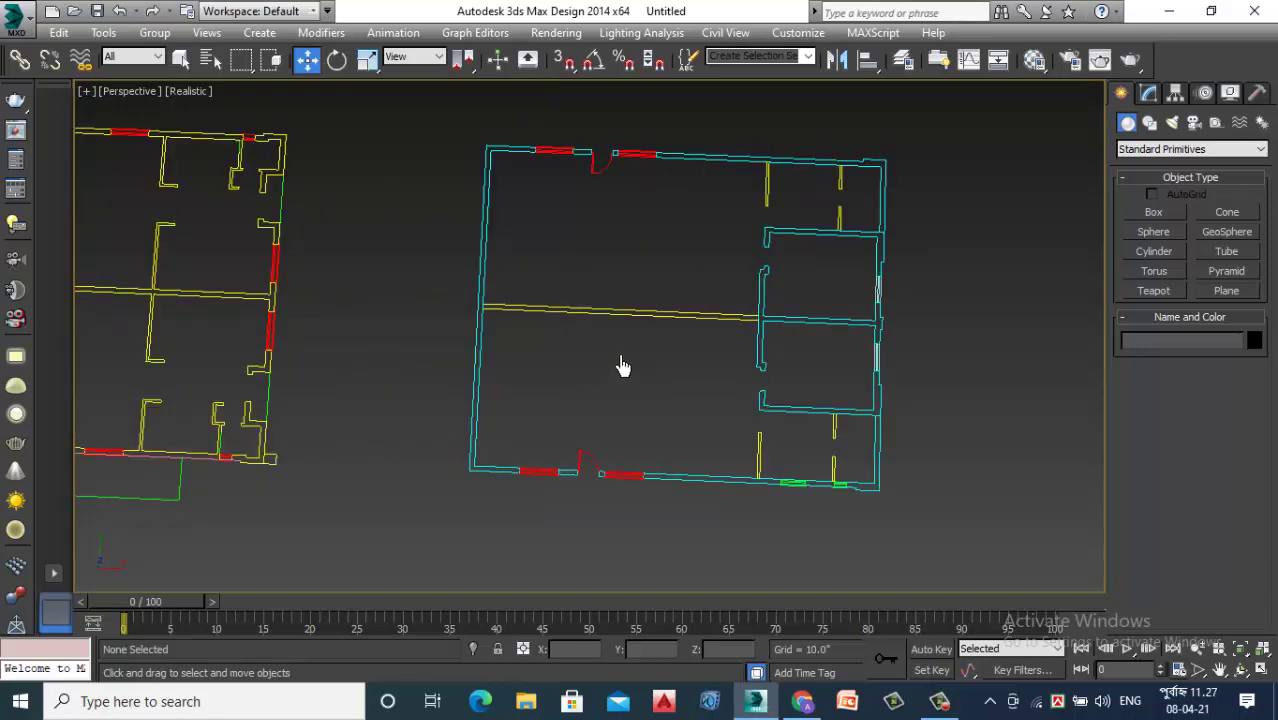
{"action": "scroll", "coordinate": [622, 364], "scroll_direction": "down", "scroll_amount": 1}
{"action": "middle_click_drag", "start_coordinate": [683, 422], "coordinate": [667, 442], "text": "alt"}
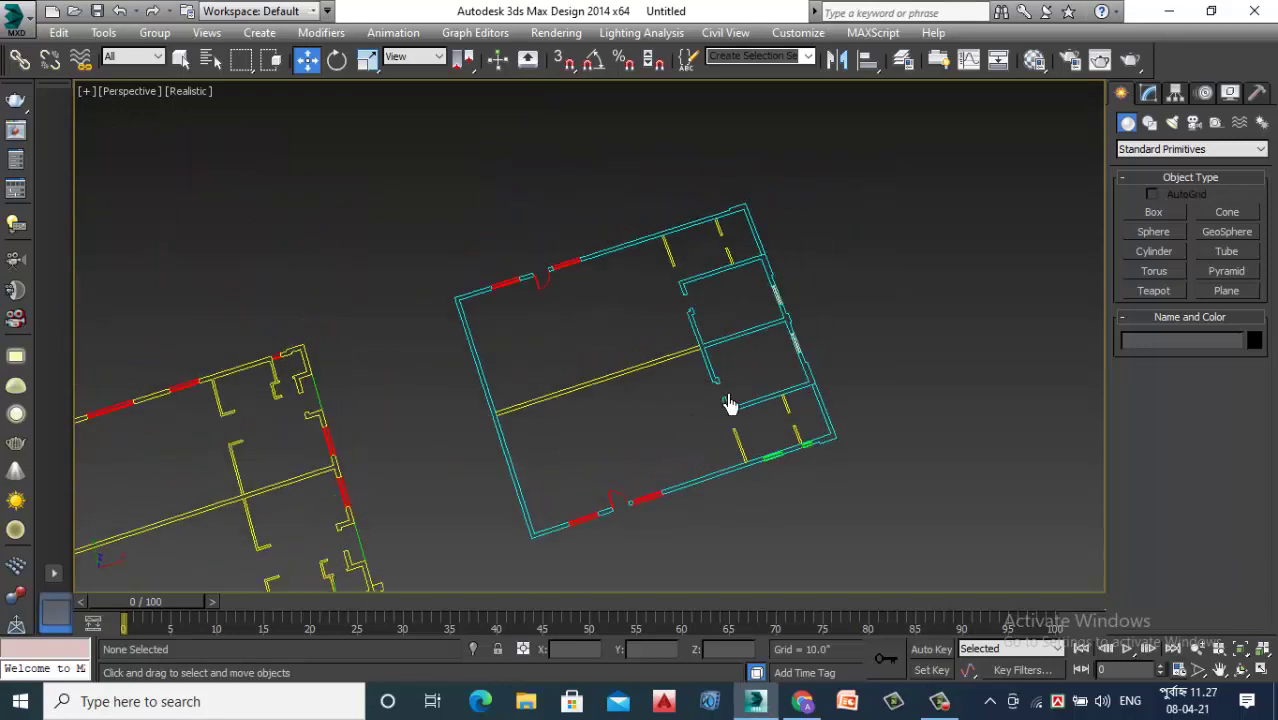
{"action": "middle_click_drag", "start_coordinate": [673, 329], "coordinate": [658, 436], "text": "alt"}
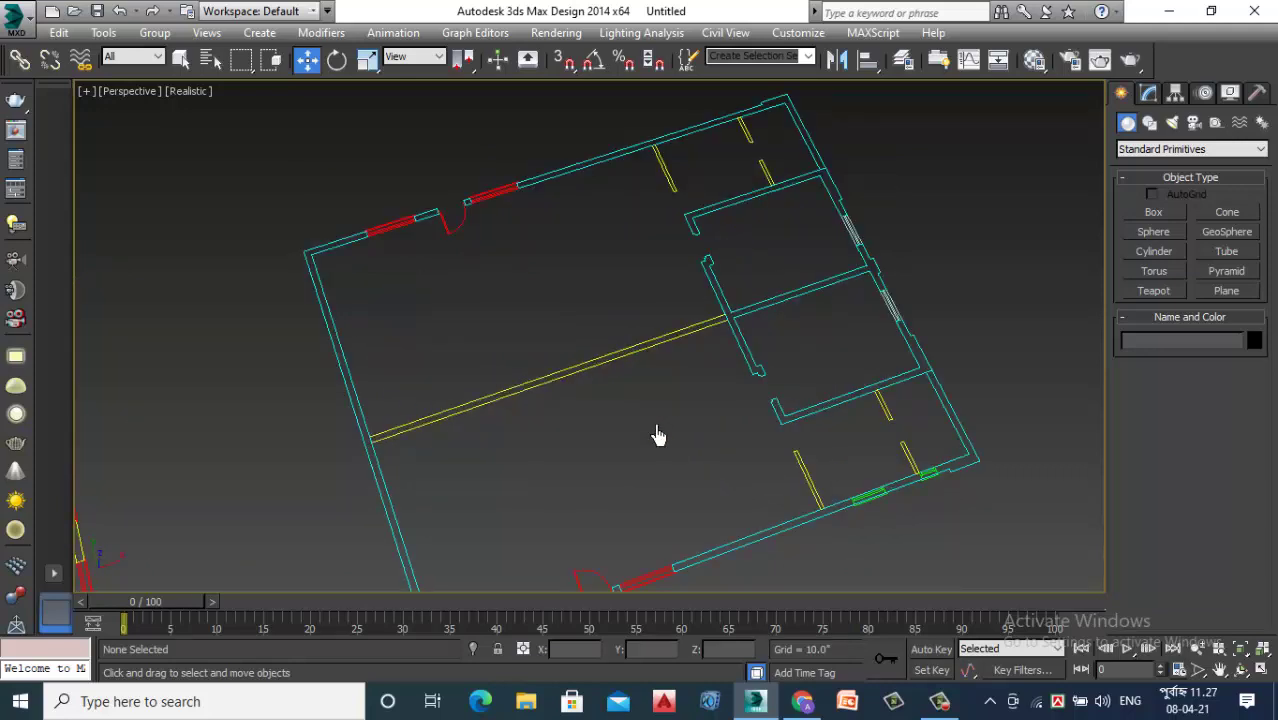
{"action": "scroll", "coordinate": [658, 435], "scroll_direction": "down", "scroll_amount": 1}
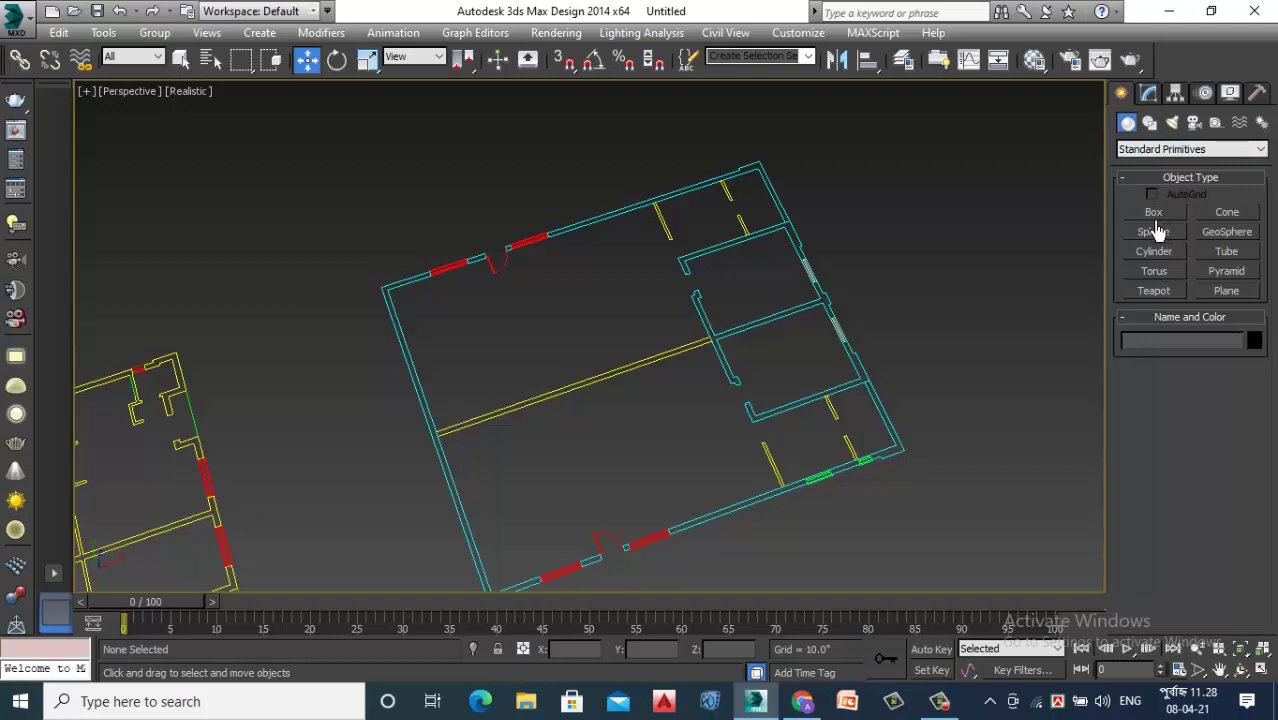
{"action": "left_click", "coordinate": [1157, 128]}
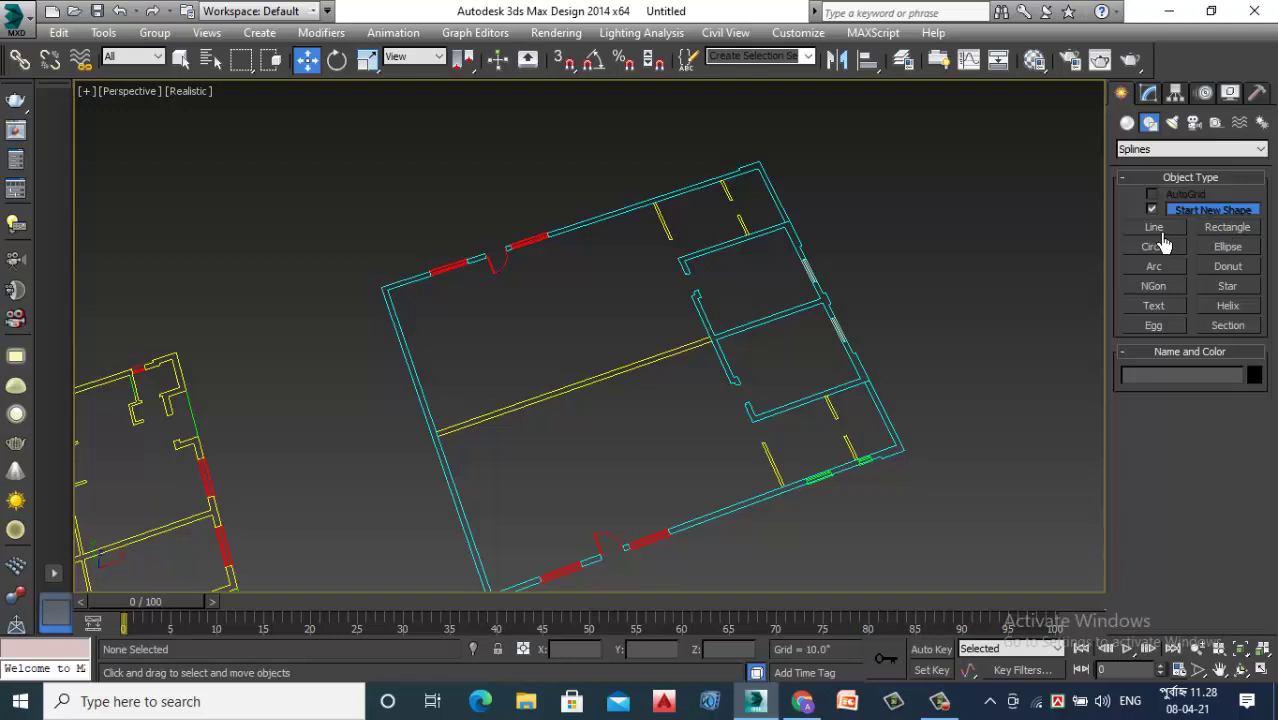
{"action": "left_click", "coordinate": [1127, 126]}
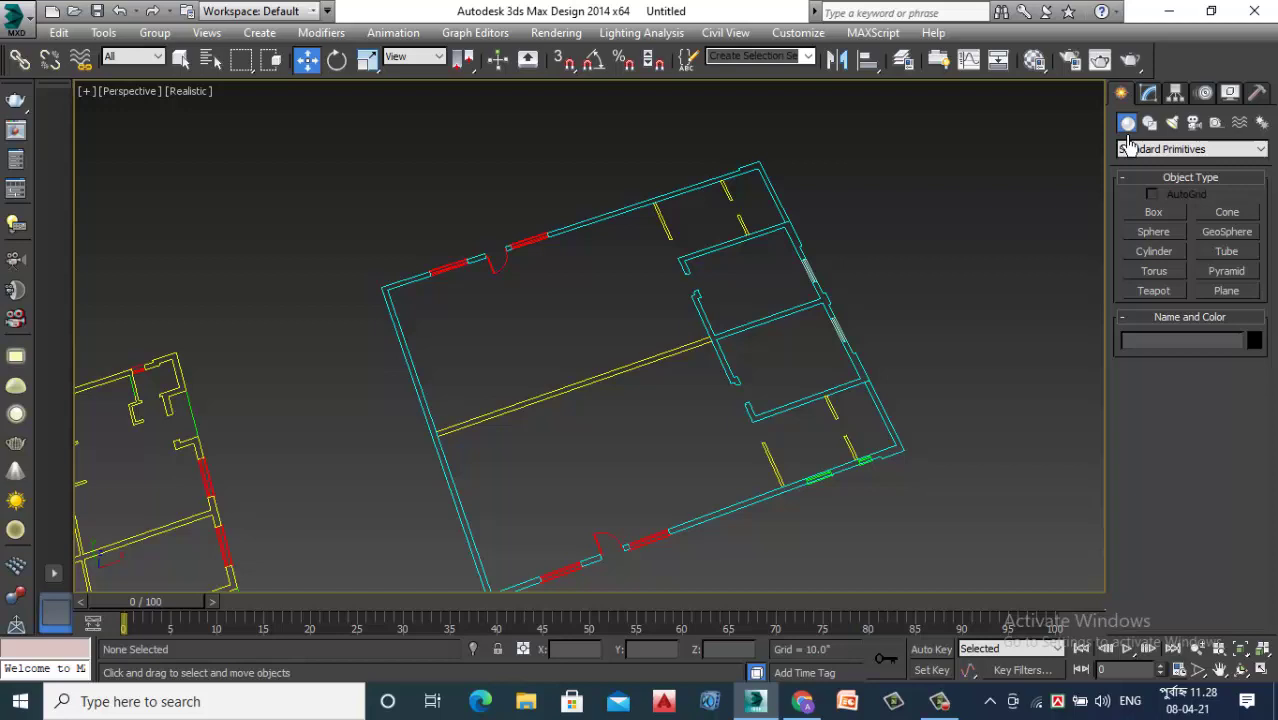
{"action": "left_click", "coordinate": [1177, 149]}
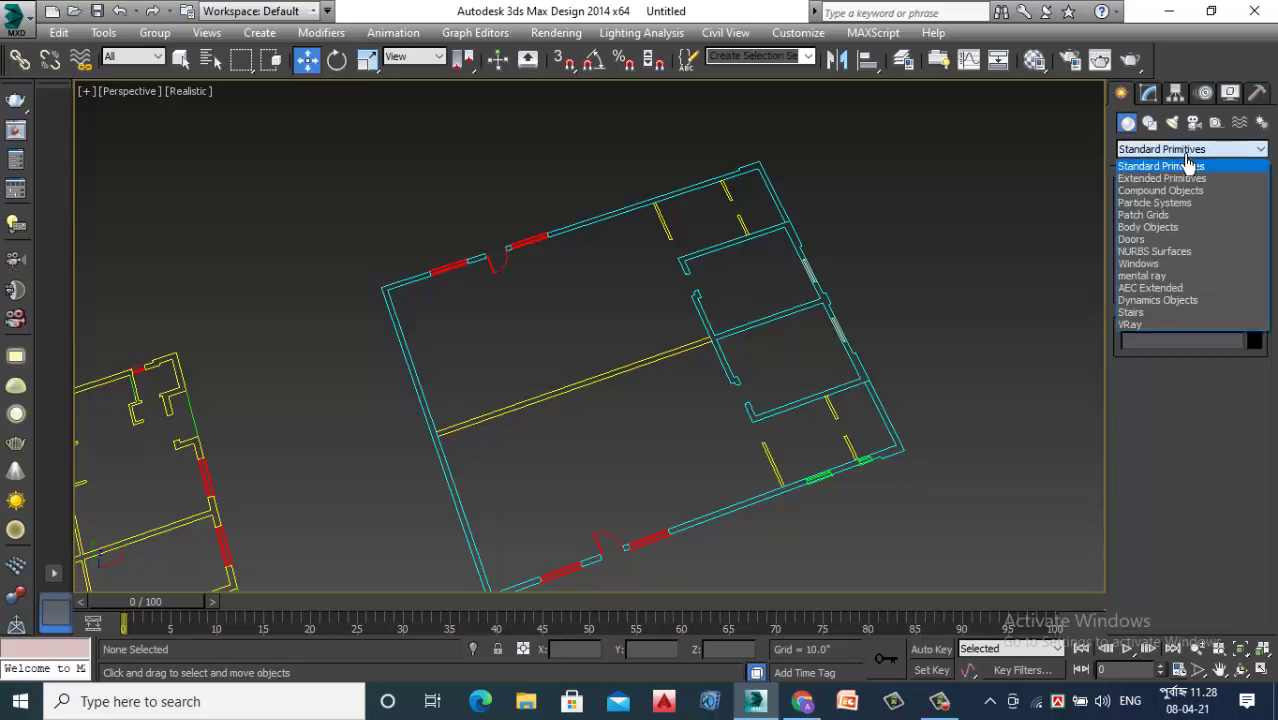
{"action": "left_click", "coordinate": [1170, 292]}
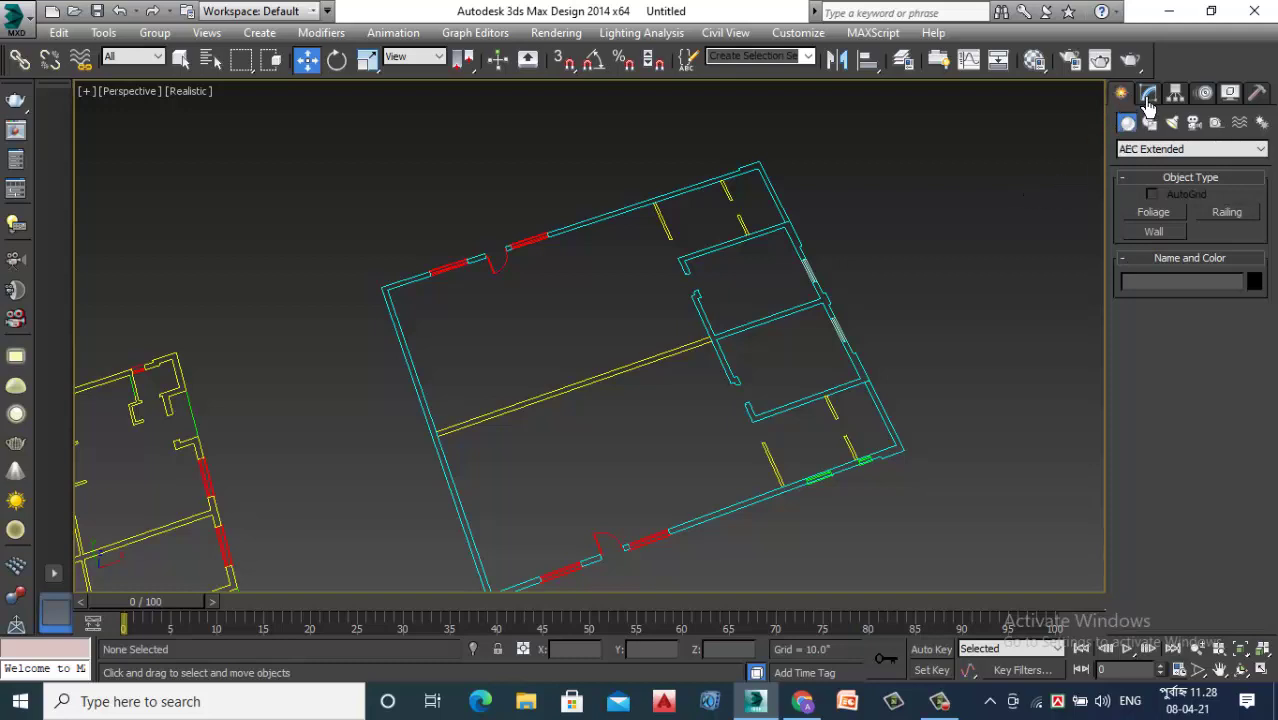
{"action": "left_click", "coordinate": [1152, 149]}
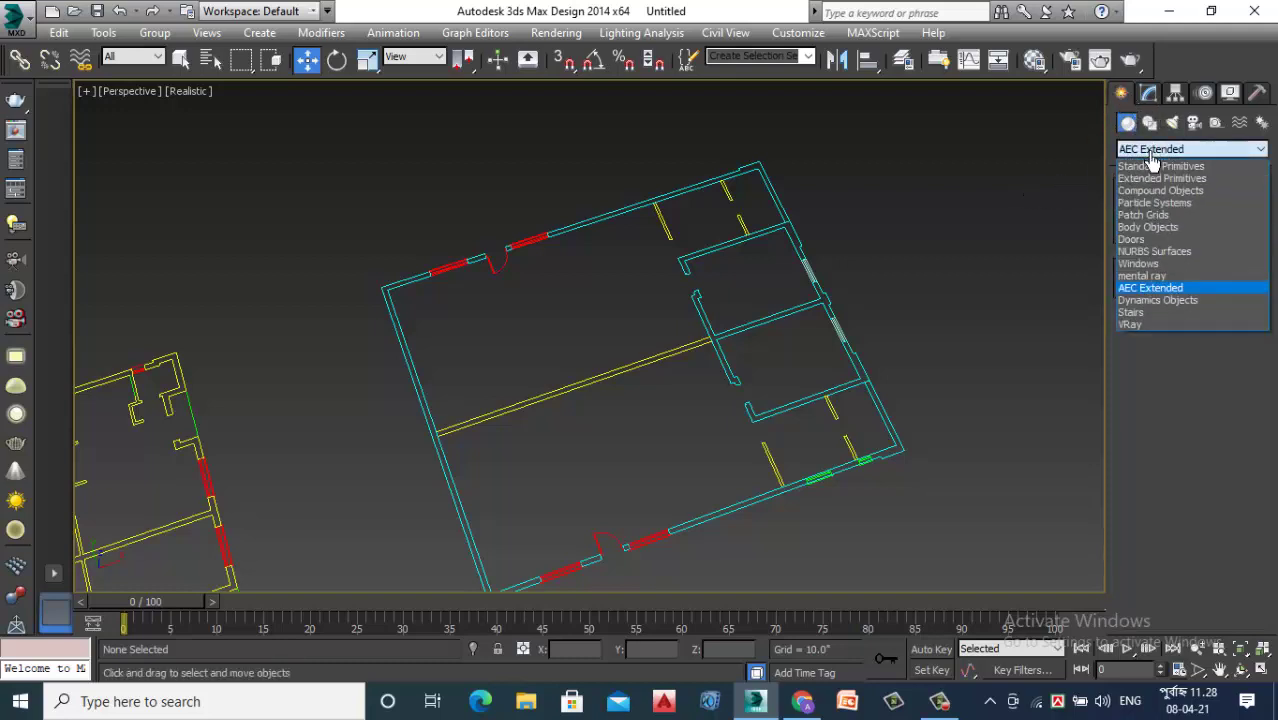
{"action": "left_click", "coordinate": [1150, 164]}
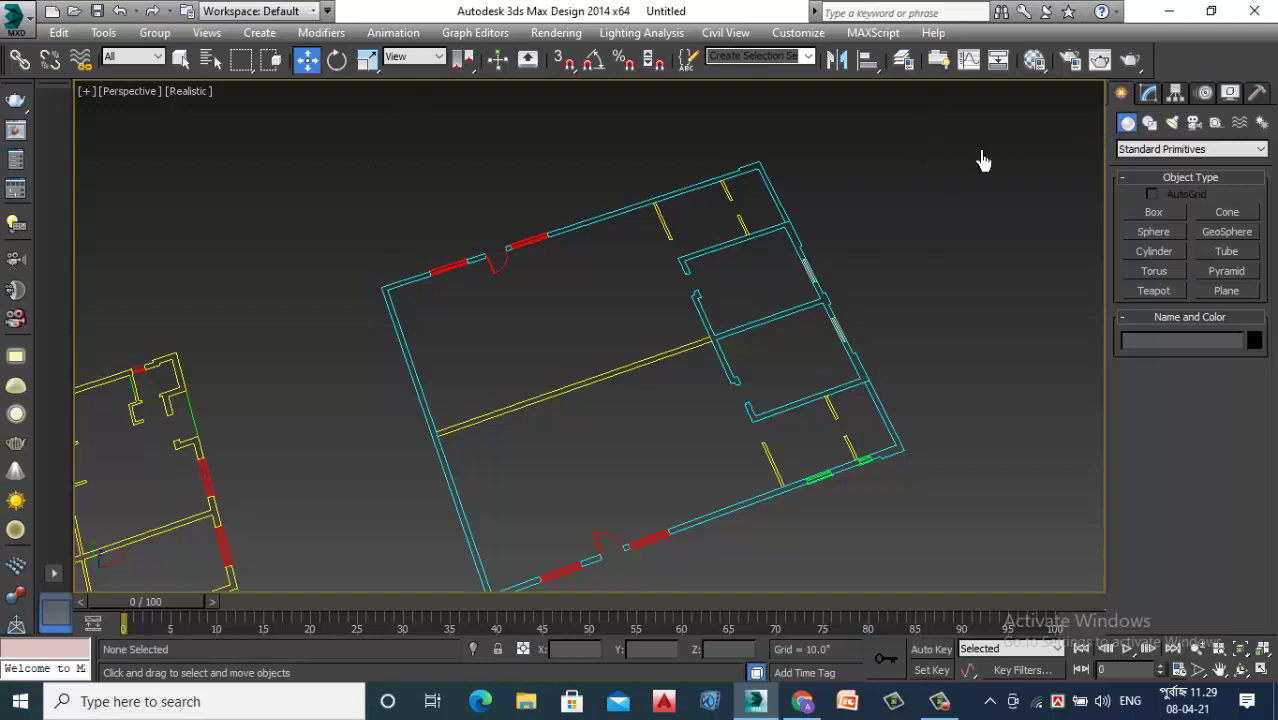
Activate the spline Line tool, zoom into the plan's top-left corner and enable vertex snapping
{"action": "left_click", "coordinate": [1150, 123]}
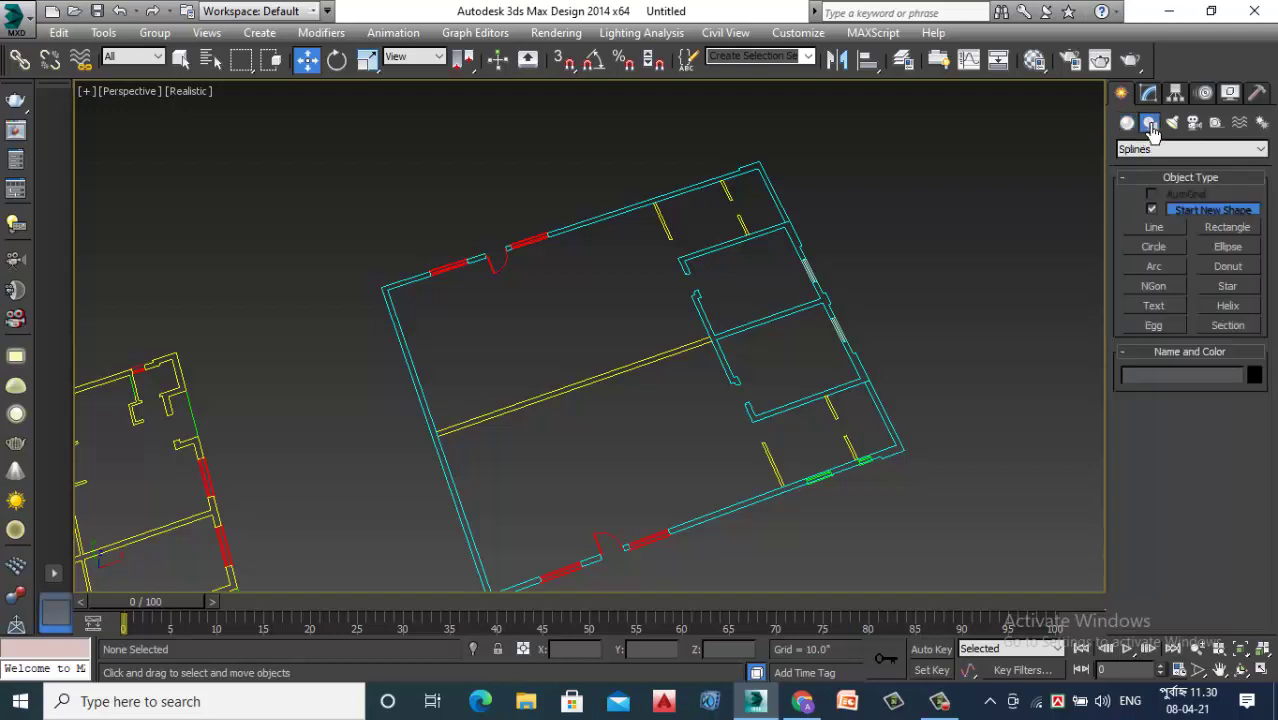
{"action": "left_click", "coordinate": [1155, 230]}
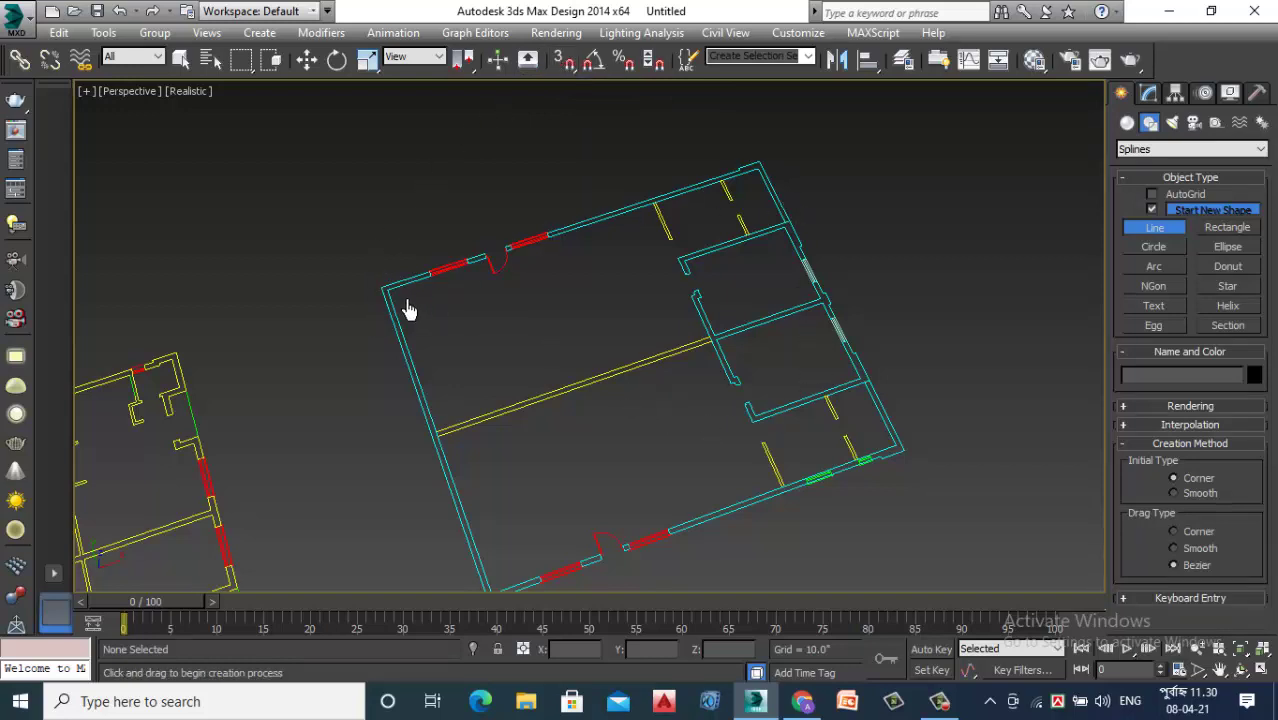
{"action": "scroll", "coordinate": [385, 297], "scroll_direction": "up", "scroll_amount": 2}
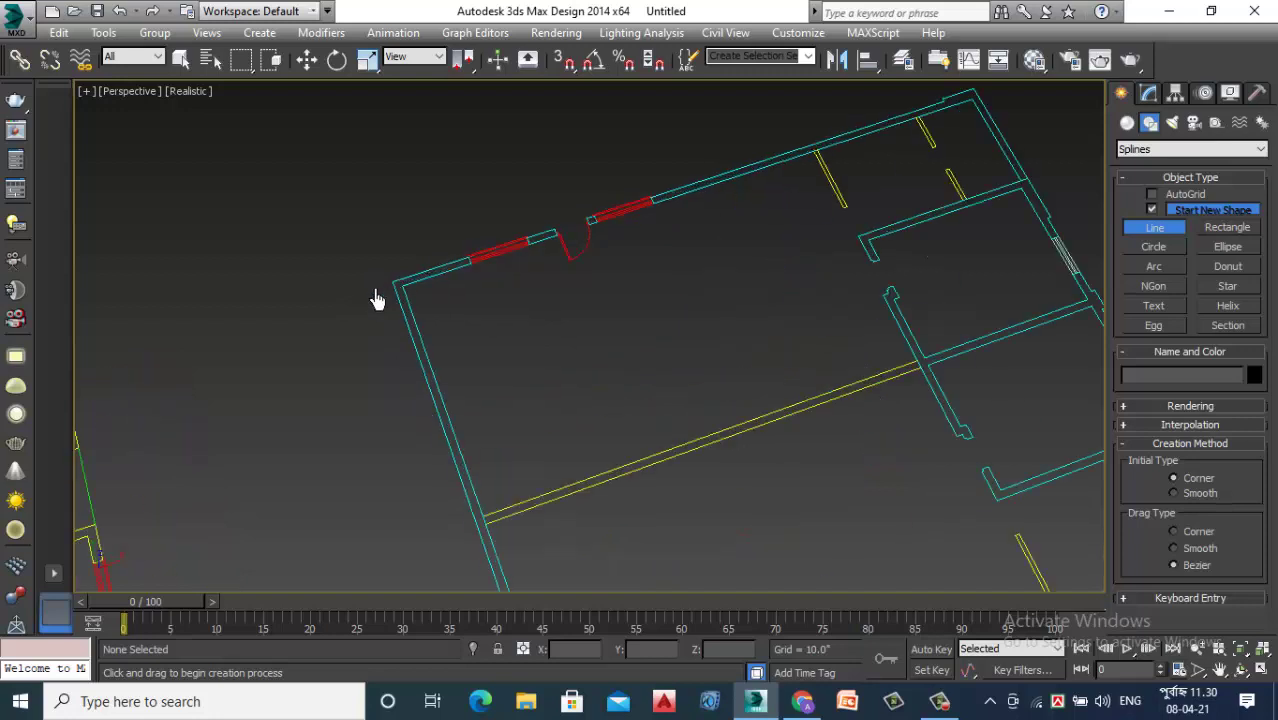
{"action": "scroll", "coordinate": [390, 294], "scroll_direction": "up", "scroll_amount": 1}
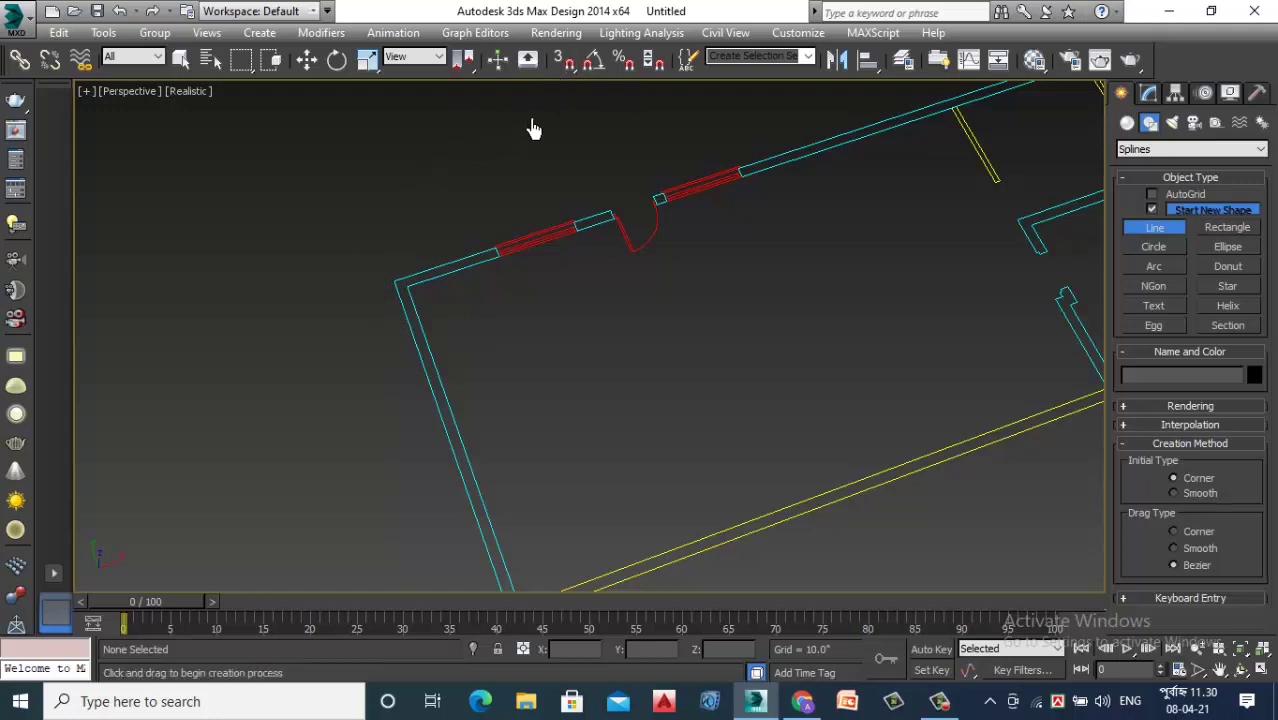
{"action": "left_click", "coordinate": [563, 59]}
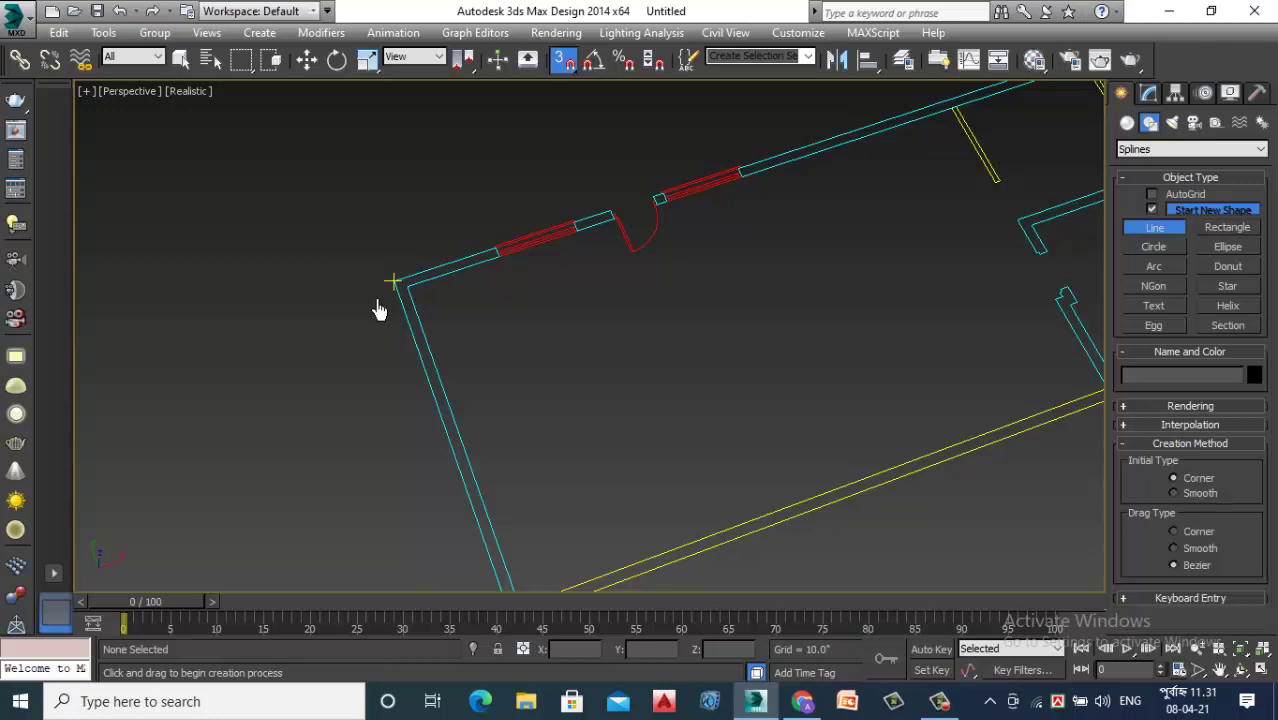
Start the line at the top-left wall corner and snap vertices at the window, door and column corners
{"action": "scroll", "coordinate": [476, 216], "scroll_direction": "down", "scroll_amount": 1}
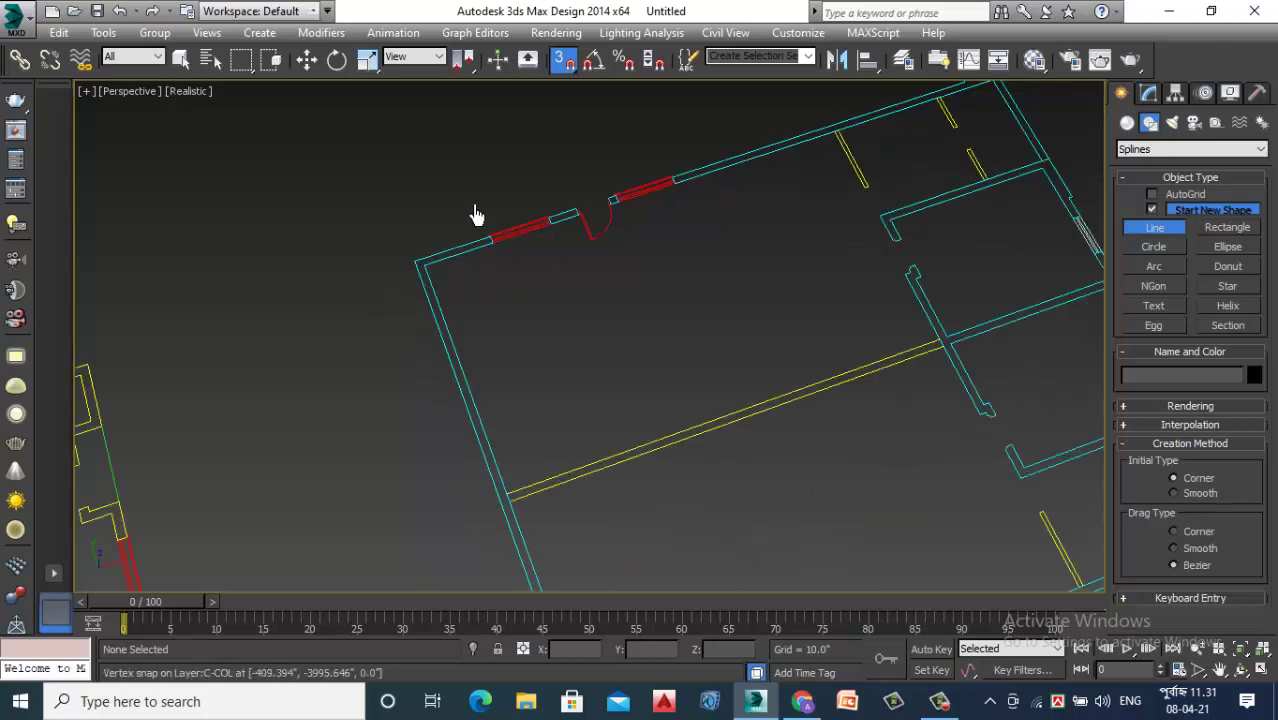
{"action": "scroll", "coordinate": [425, 270], "scroll_direction": "up", "scroll_amount": 1}
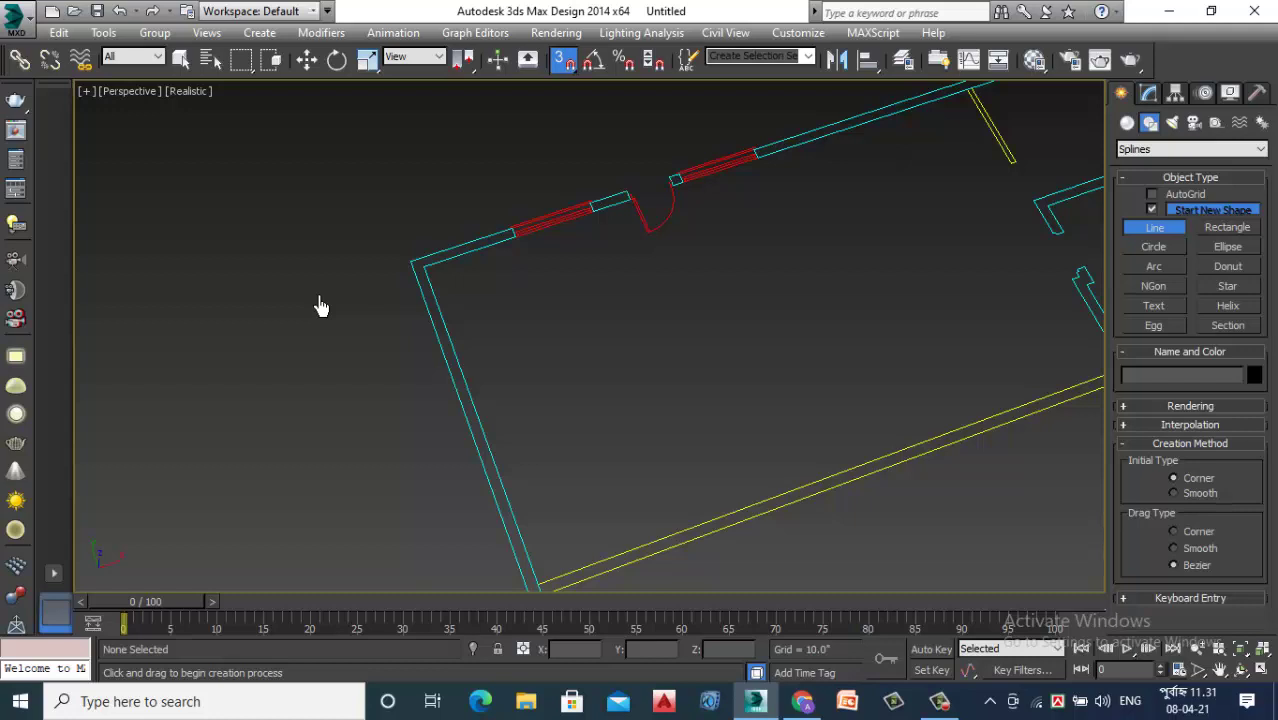
{"action": "scroll", "coordinate": [352, 298], "scroll_direction": "up", "scroll_amount": 1}
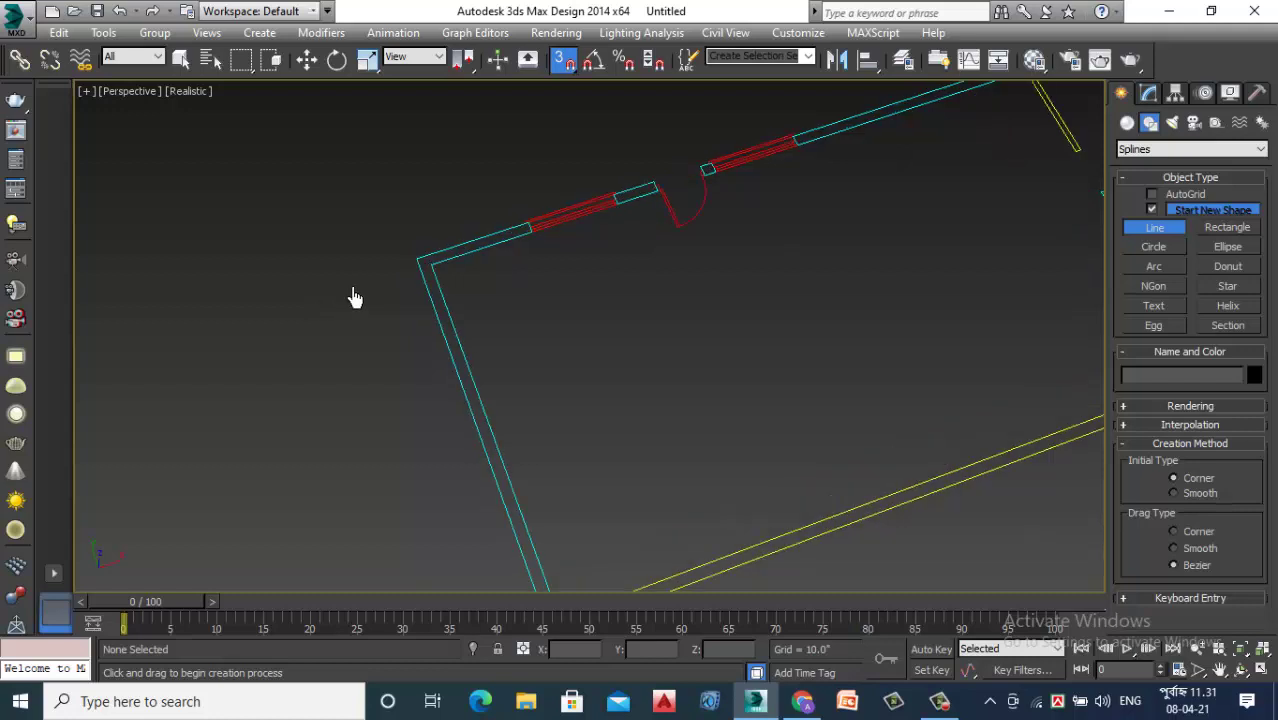
{"action": "left_click", "coordinate": [412, 262]}
{"action": "scroll", "coordinate": [410, 258], "scroll_direction": "down", "scroll_amount": 2}
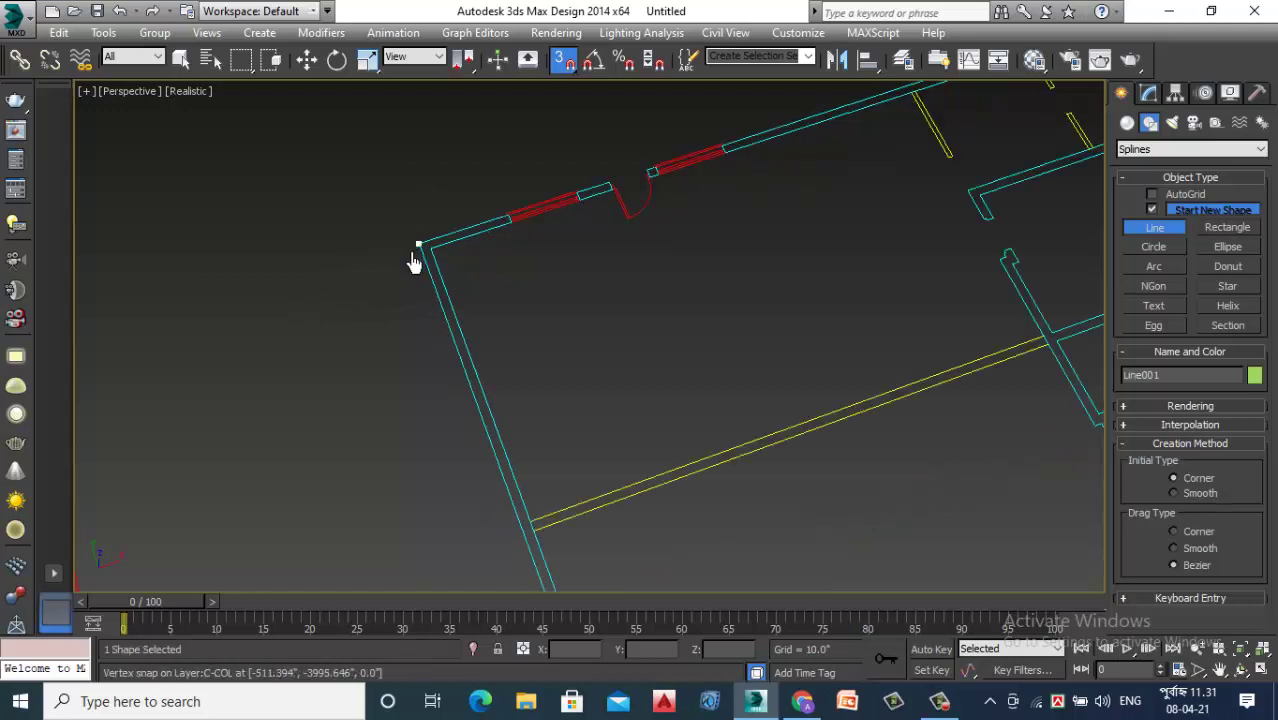
{"action": "scroll", "coordinate": [440, 400], "scroll_direction": "down", "scroll_amount": 2}
{"action": "scroll", "coordinate": [430, 400], "scroll_direction": "down", "scroll_amount": 2}
{"action": "scroll", "coordinate": [495, 500], "scroll_direction": "up", "scroll_amount": 3}
{"action": "scroll", "coordinate": [506, 503], "scroll_direction": "up", "scroll_amount": 2}
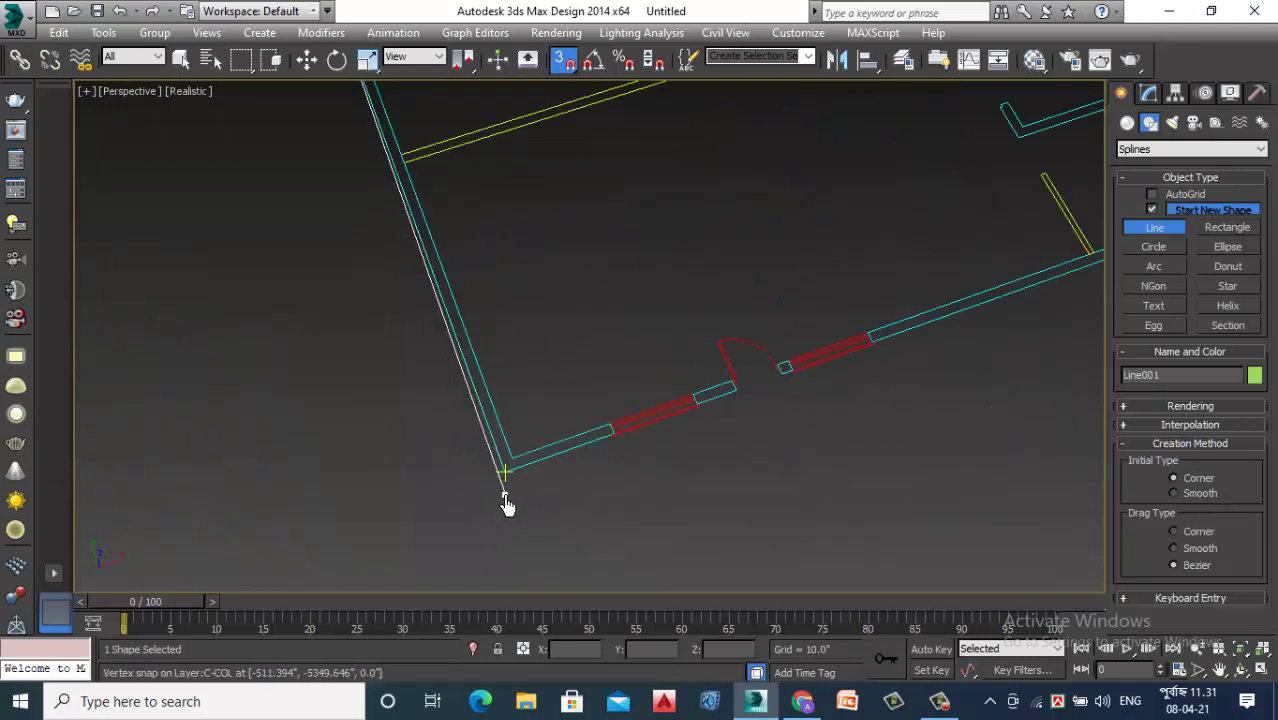
{"action": "scroll", "coordinate": [611, 450], "scroll_direction": "up", "scroll_amount": 2}
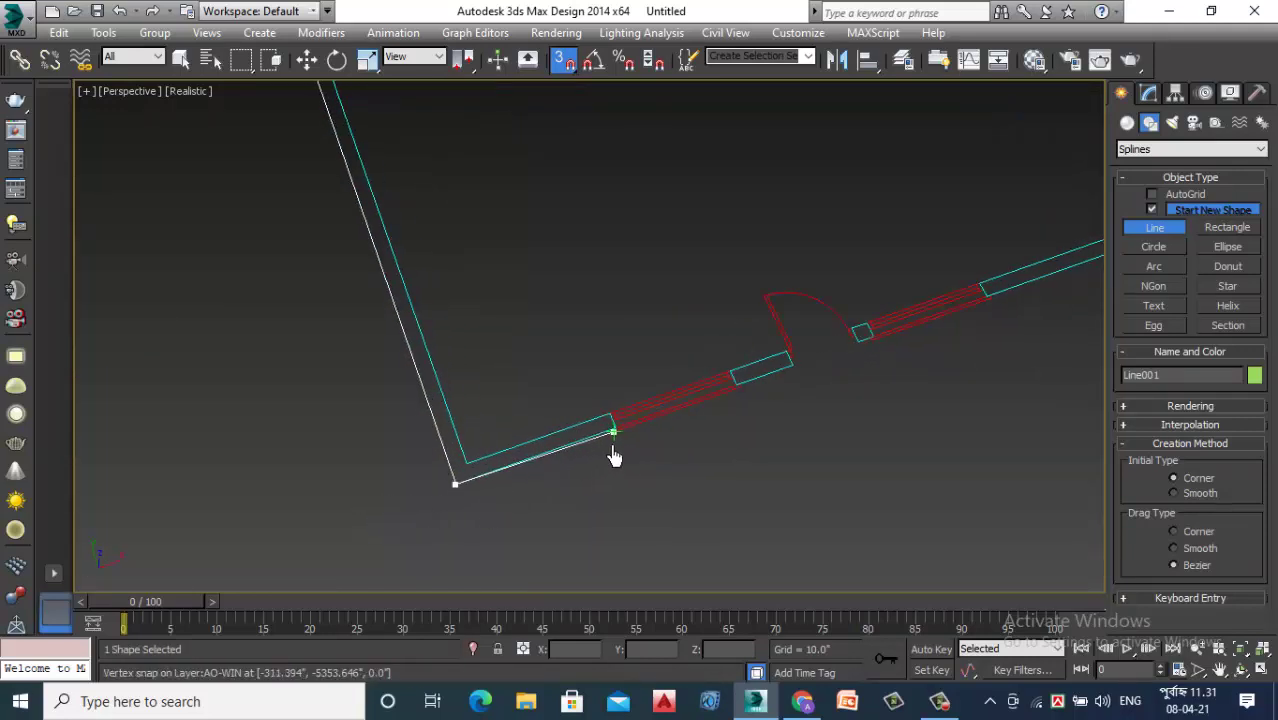
{"action": "scroll", "coordinate": [611, 446], "scroll_direction": "up", "scroll_amount": 1}
{"action": "scroll", "coordinate": [613, 440], "scroll_direction": "up", "scroll_amount": 1}
{"action": "scroll", "coordinate": [613, 440], "scroll_direction": "up", "scroll_amount": 1}
{"action": "scroll", "coordinate": [615, 438], "scroll_direction": "up", "scroll_amount": 1}
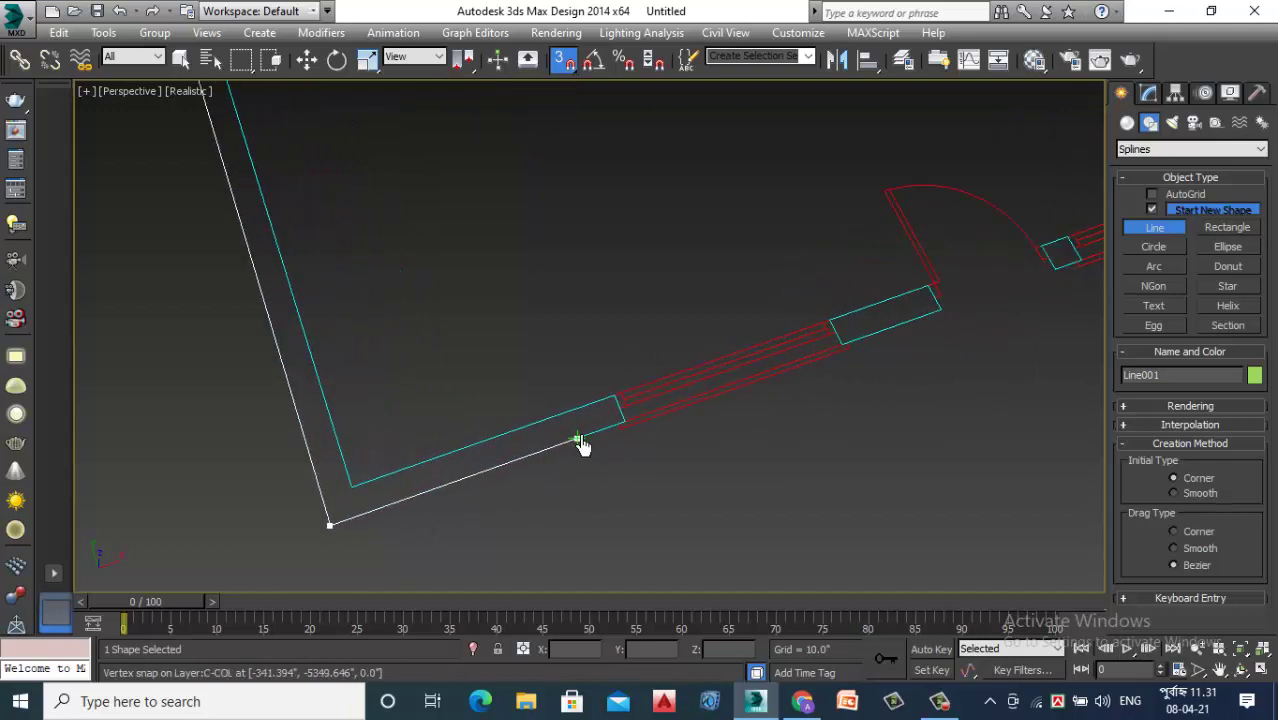
{"action": "scroll", "coordinate": [618, 436], "scroll_direction": "up", "scroll_amount": 1}
{"action": "scroll", "coordinate": [630, 430], "scroll_direction": "up", "scroll_amount": 1}
{"action": "scroll", "coordinate": [643, 424], "scroll_direction": "up", "scroll_amount": 1}
{"action": "scroll", "coordinate": [633, 442], "scroll_direction": "up", "scroll_amount": 1}
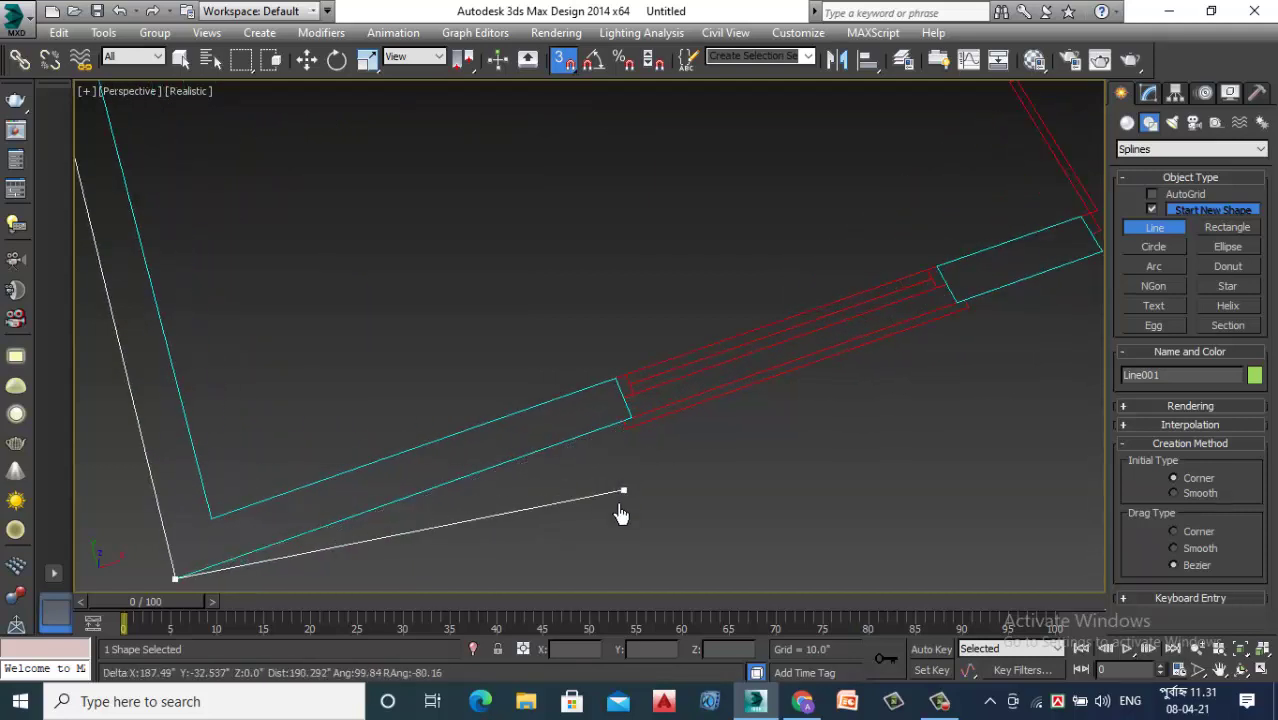
{"action": "scroll", "coordinate": [620, 500], "scroll_direction": "up", "scroll_amount": 1}
{"action": "scroll", "coordinate": [633, 451], "scroll_direction": "up", "scroll_amount": 1}
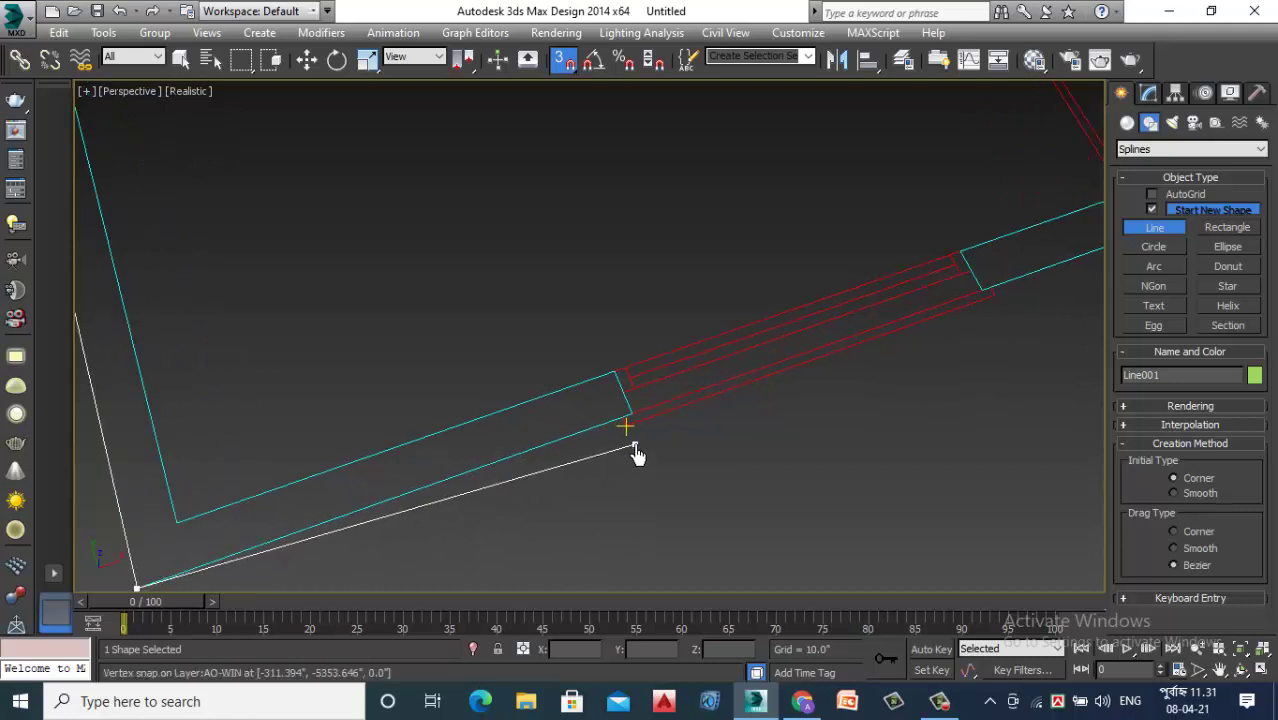
{"action": "scroll", "coordinate": [580, 440], "scroll_direction": "up", "scroll_amount": 1}
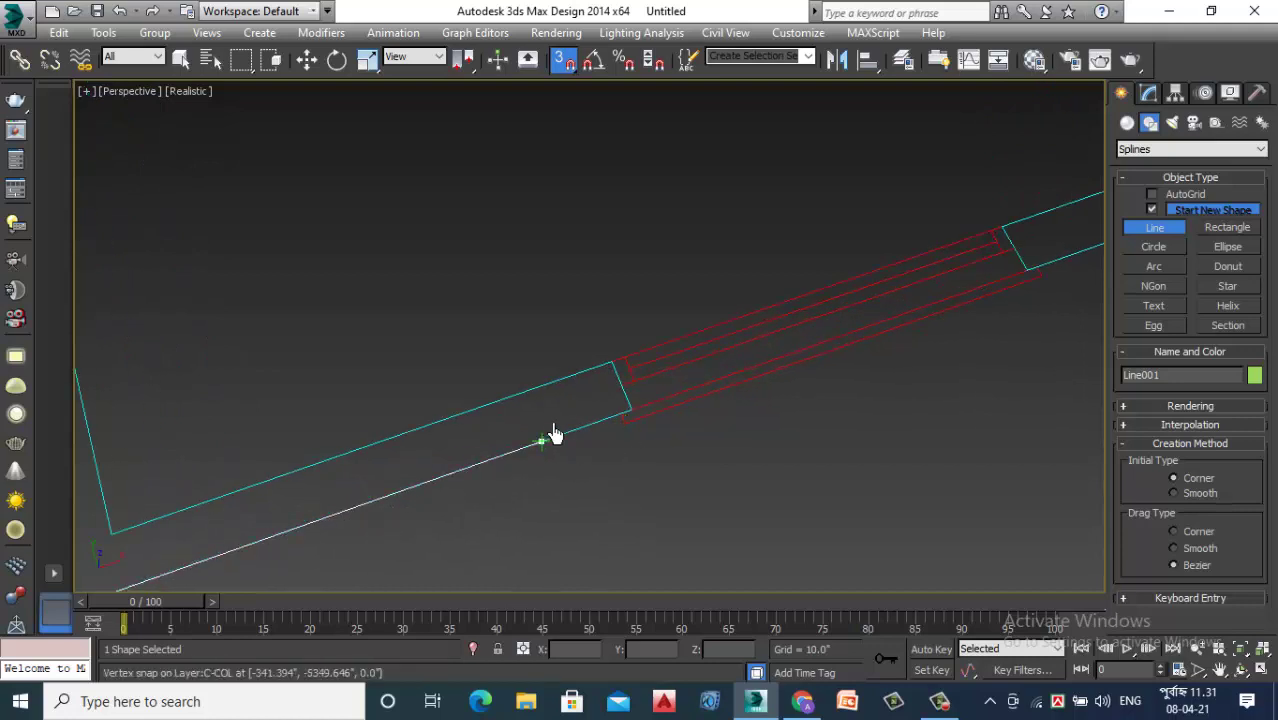
{"action": "left_click", "coordinate": [633, 411]}
{"action": "scroll", "coordinate": [499, 507], "scroll_direction": "down", "scroll_amount": 1}
{"action": "scroll", "coordinate": [979, 300], "scroll_direction": "up", "scroll_amount": 1}
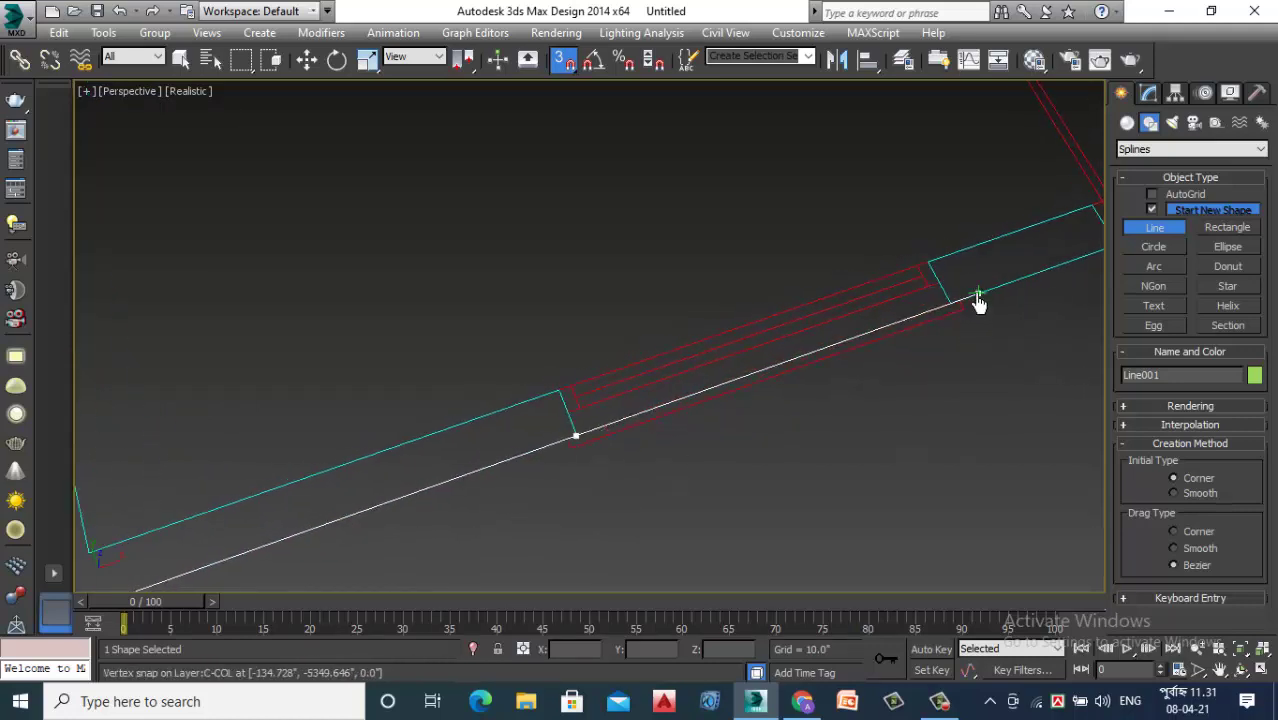
{"action": "scroll", "coordinate": [970, 300], "scroll_direction": "up", "scroll_amount": 1}
{"action": "left_click", "coordinate": [943, 317]}
{"action": "scroll", "coordinate": [540, 516], "scroll_direction": "down", "scroll_amount": 1}
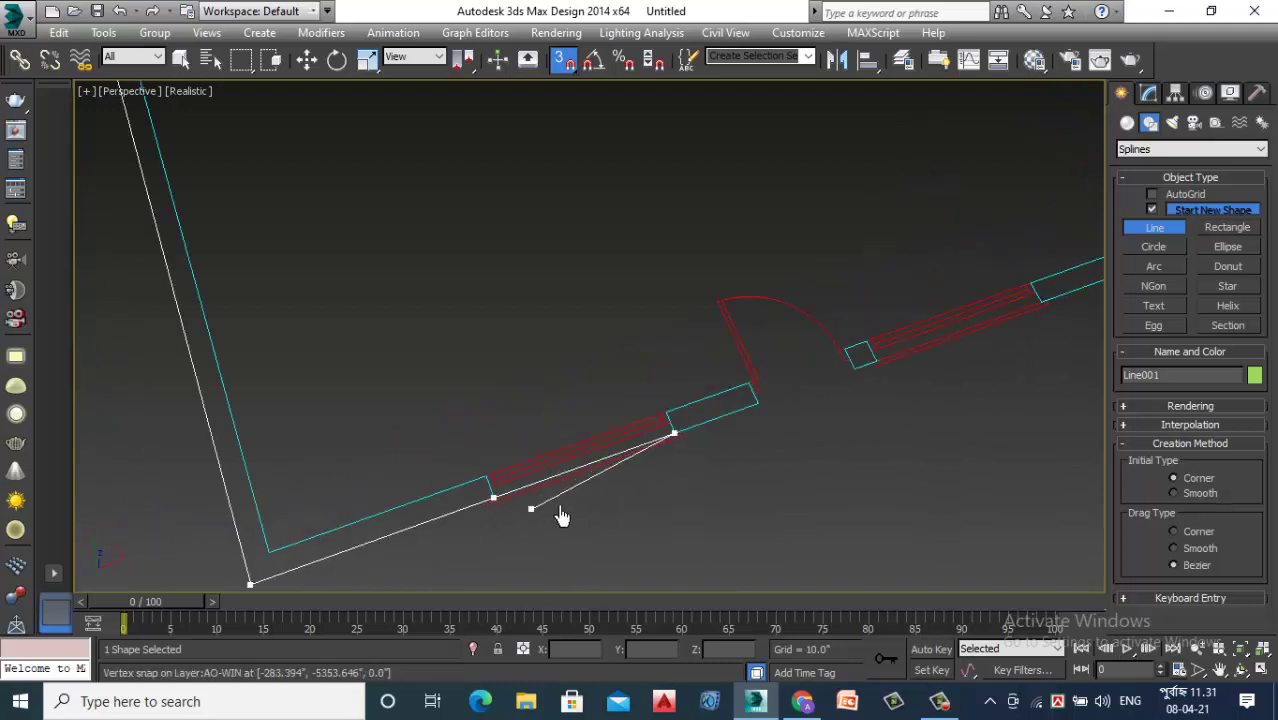
{"action": "scroll", "coordinate": [805, 416], "scroll_direction": "up", "scroll_amount": 1}
{"action": "scroll", "coordinate": [788, 393], "scroll_direction": "up", "scroll_amount": 1}
{"action": "left_click", "coordinate": [786, 390]}
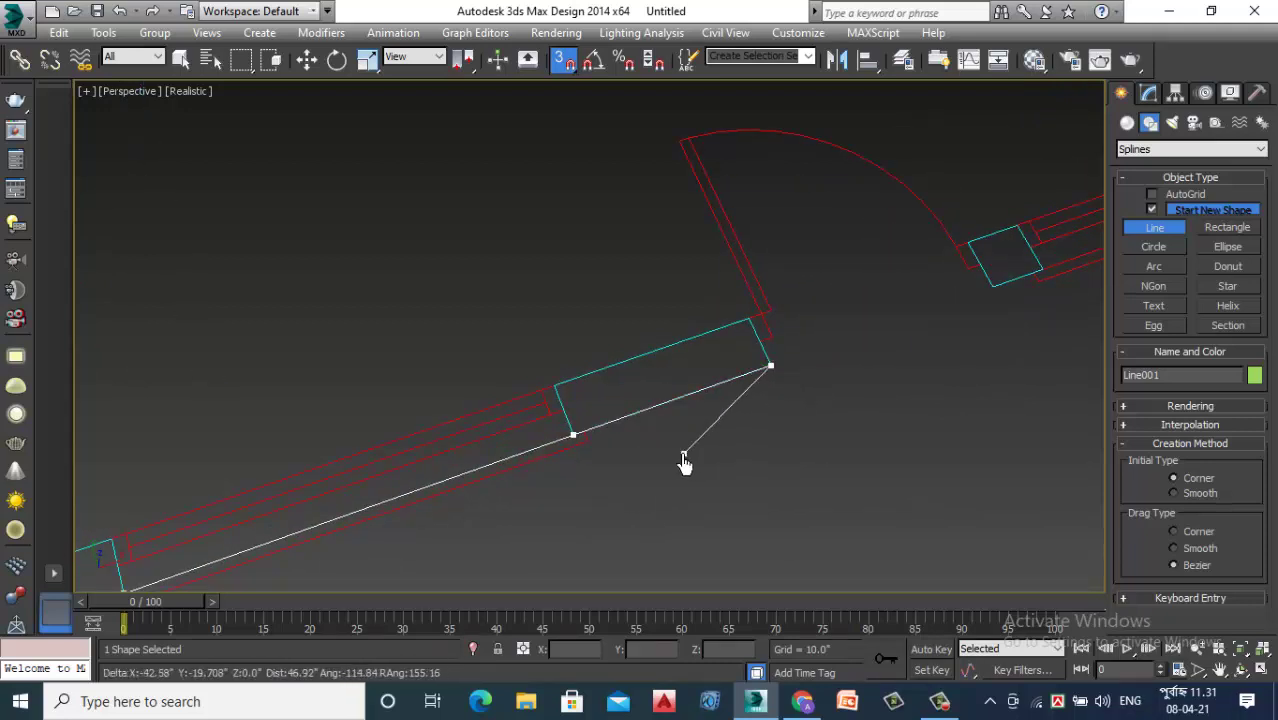
{"action": "scroll", "coordinate": [690, 450], "scroll_direction": "down", "scroll_amount": 1}
{"action": "scroll", "coordinate": [913, 362], "scroll_direction": "up", "scroll_amount": 2}
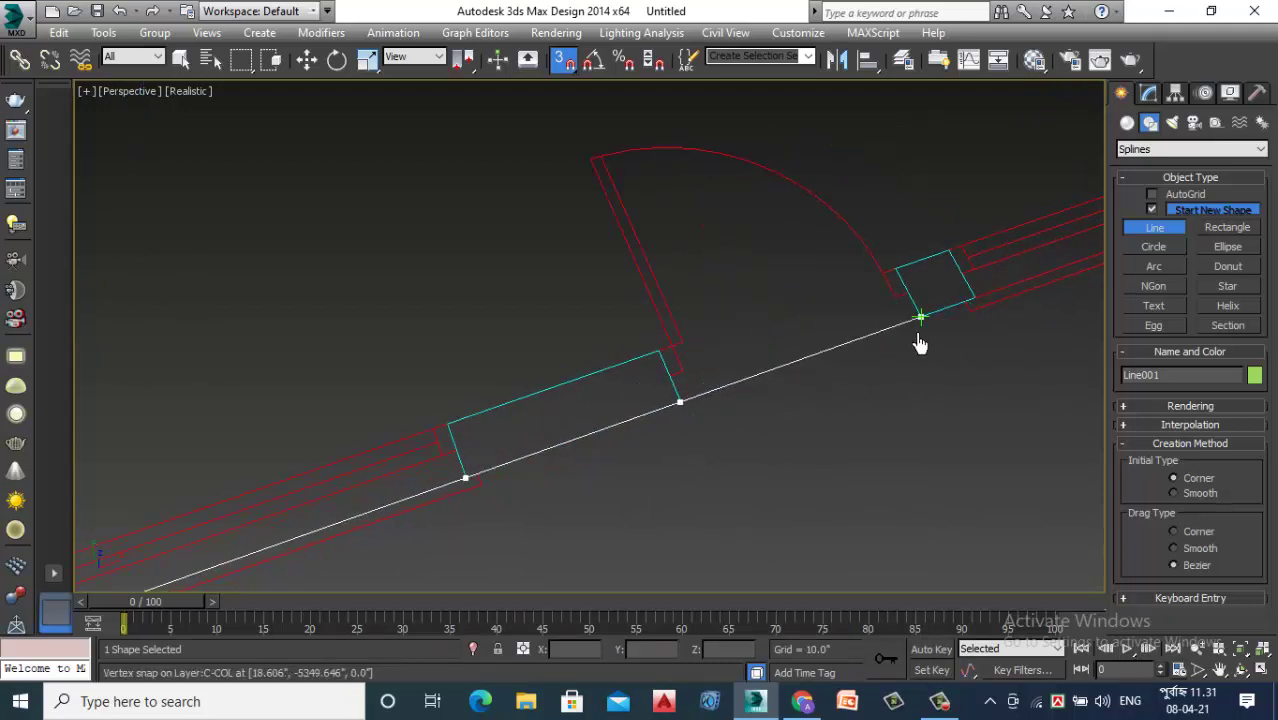
{"action": "left_click", "coordinate": [918, 338]}
{"action": "scroll", "coordinate": [968, 394], "scroll_direction": "down", "scroll_amount": 1}
{"action": "scroll", "coordinate": [980, 330], "scroll_direction": "up", "scroll_amount": 2}
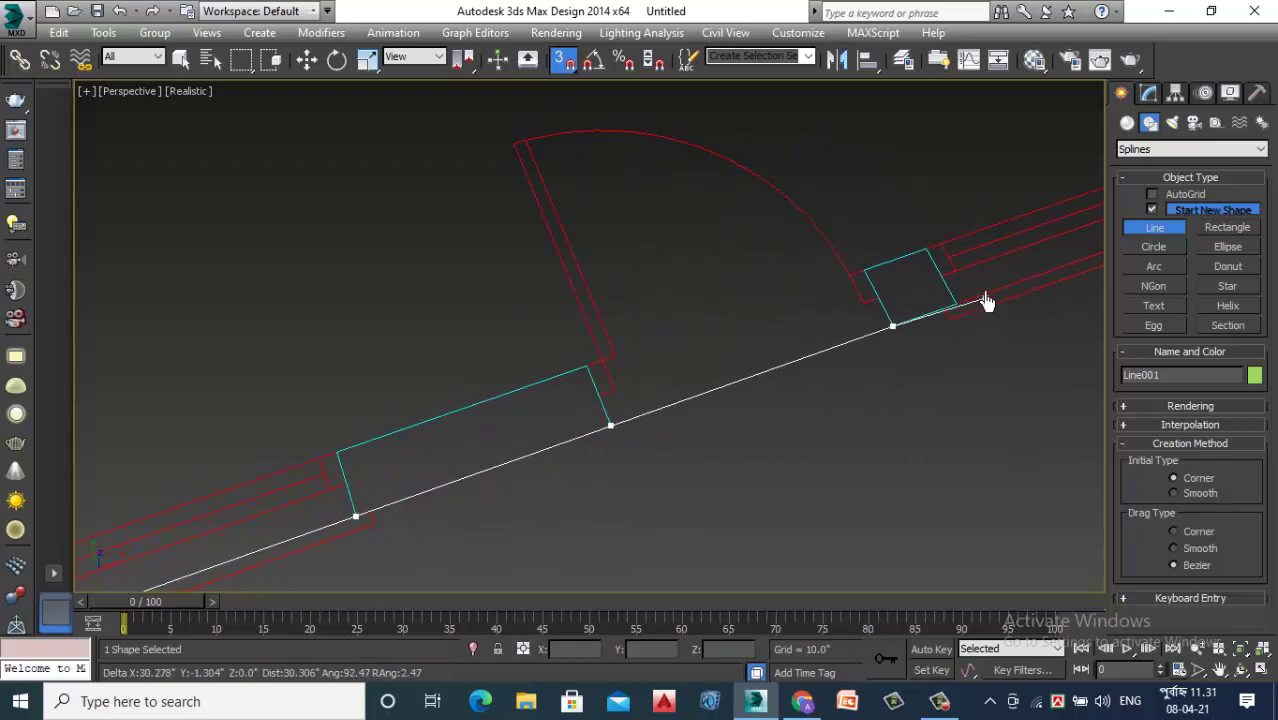
Continue the line past the next window, wall opening and stepped wall to the outer corner
{"action": "scroll", "coordinate": [980, 303], "scroll_direction": "up", "scroll_amount": 1}
{"action": "left_click", "coordinate": [960, 313]}
{"action": "middle_click_drag", "start_coordinate": [919, 371], "coordinate": [742, 491]}
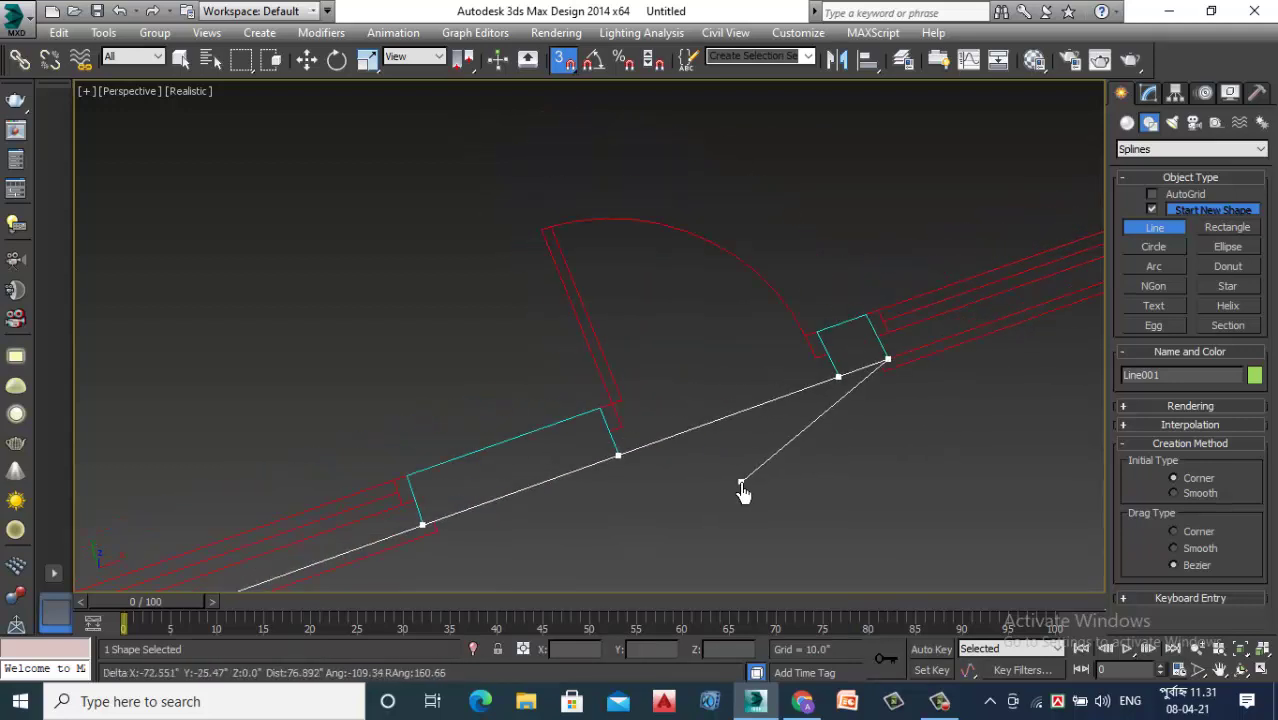
{"action": "scroll", "coordinate": [750, 530], "scroll_direction": "down", "scroll_amount": 1}
{"action": "scroll", "coordinate": [1085, 325], "scroll_direction": "up", "scroll_amount": 1}
{"action": "scroll", "coordinate": [1075, 305], "scroll_direction": "up", "scroll_amount": 1}
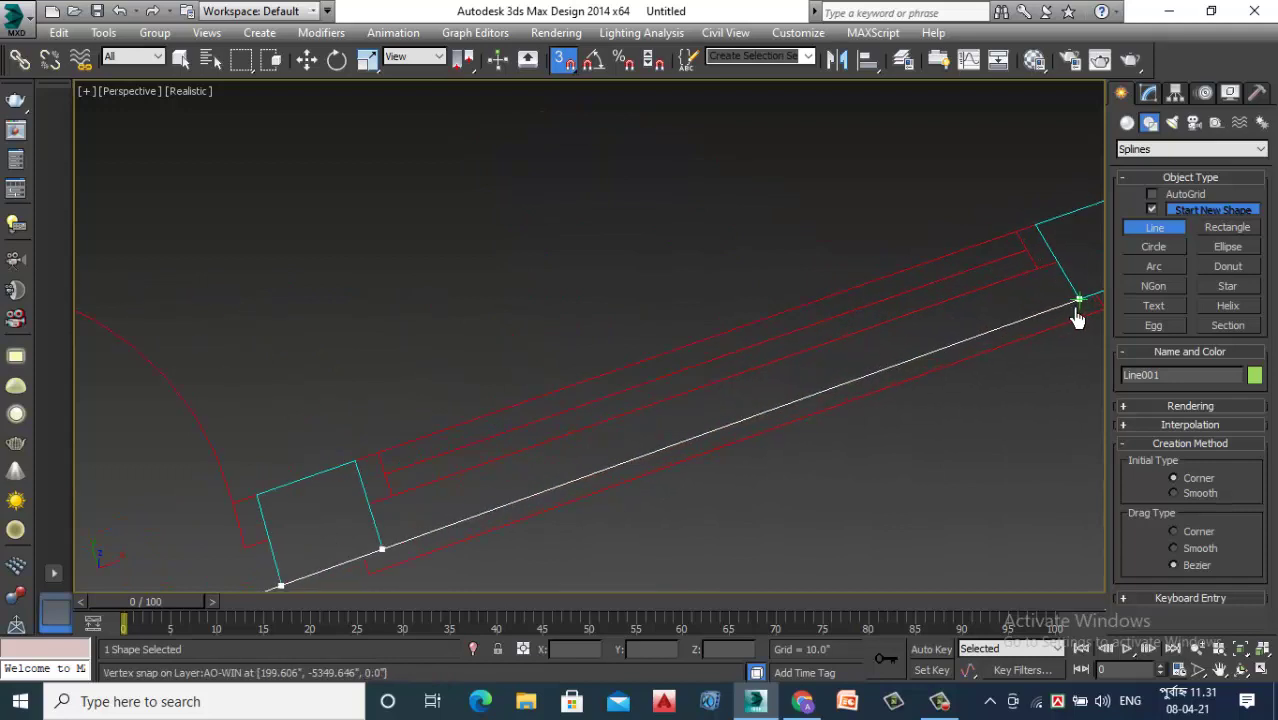
{"action": "left_click", "coordinate": [1079, 300]}
{"action": "scroll", "coordinate": [587, 506], "scroll_direction": "down", "scroll_amount": 1}
{"action": "scroll", "coordinate": [590, 497], "scroll_direction": "down", "scroll_amount": 2}
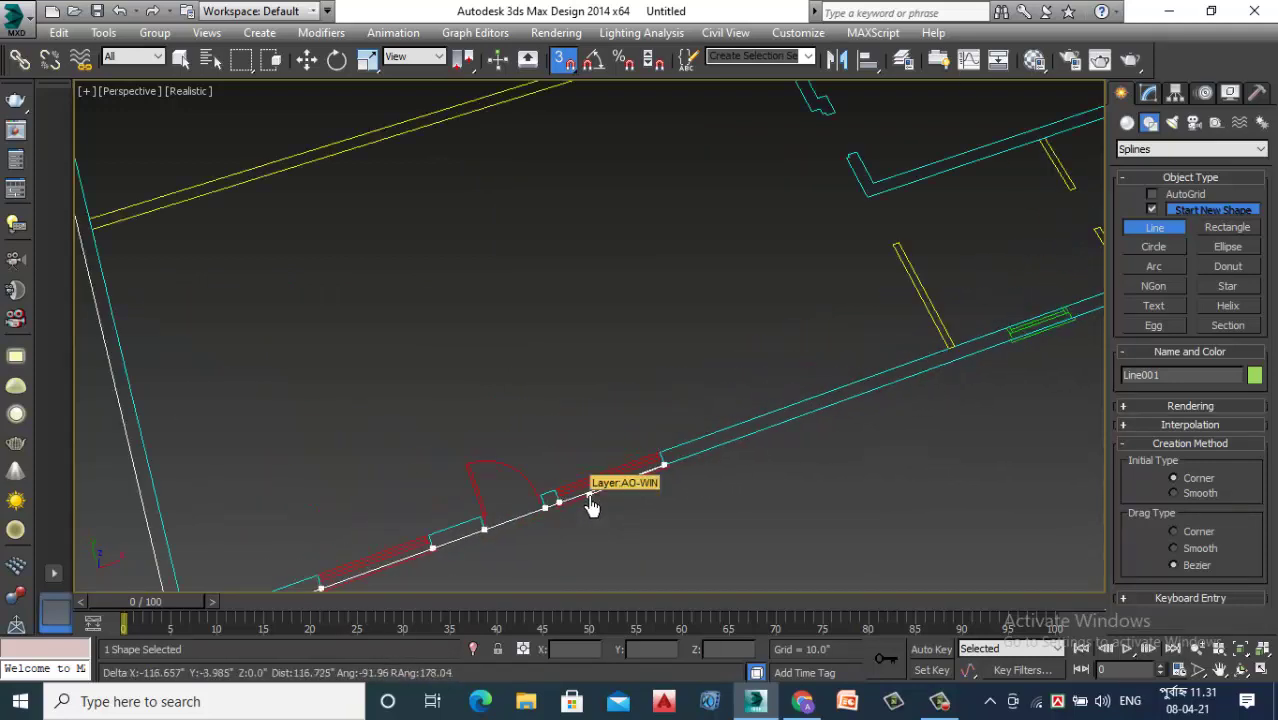
{"action": "scroll", "coordinate": [1045, 333], "scroll_direction": "up", "scroll_amount": 3}
{"action": "scroll", "coordinate": [1030, 340], "scroll_direction": "up", "scroll_amount": 1}
{"action": "scroll", "coordinate": [985, 370], "scroll_direction": "up", "scroll_amount": 2}
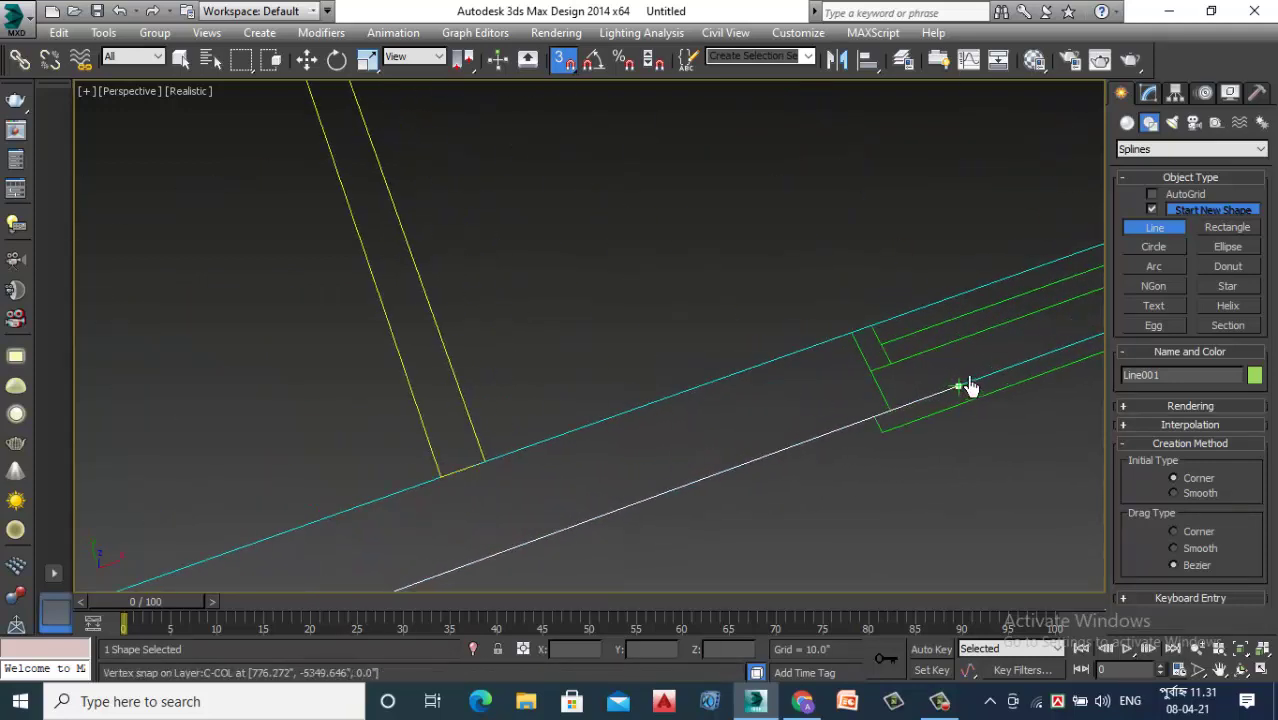
{"action": "left_click", "coordinate": [889, 410]}
{"action": "scroll", "coordinate": [616, 522], "scroll_direction": "down", "scroll_amount": 2}
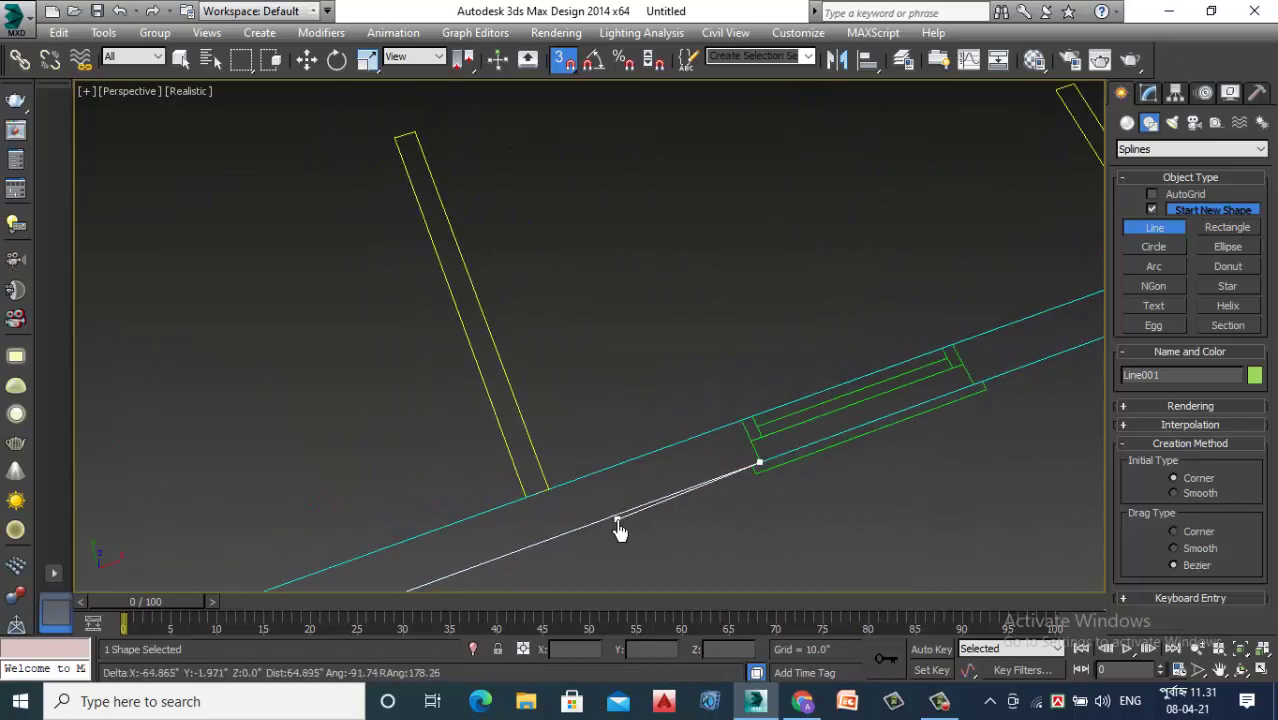
{"action": "scroll", "coordinate": [869, 442], "scroll_direction": "up", "scroll_amount": 1}
{"action": "scroll", "coordinate": [783, 490], "scroll_direction": "up", "scroll_amount": 1}
{"action": "left_click", "coordinate": [800, 440]}
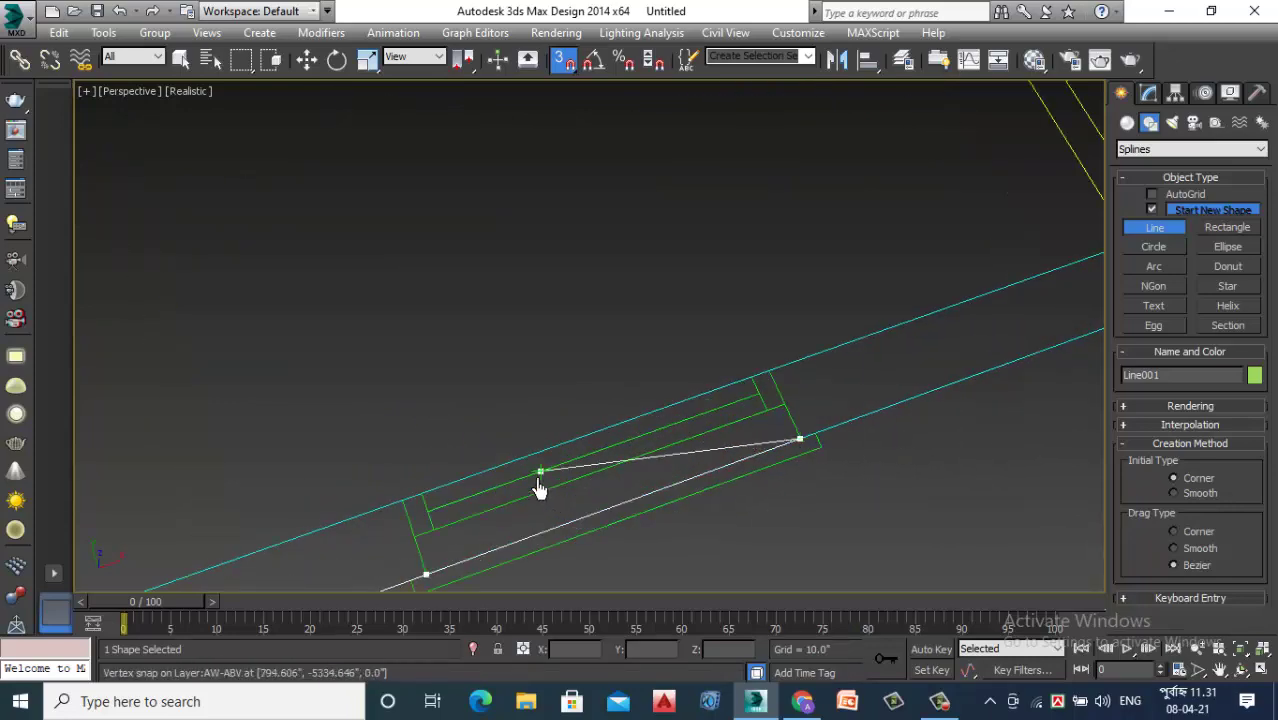
{"action": "scroll", "coordinate": [700, 450], "scroll_direction": "down", "scroll_amount": 2}
{"action": "scroll", "coordinate": [889, 386], "scroll_direction": "up", "scroll_amount": 2}
{"action": "scroll", "coordinate": [806, 416], "scroll_direction": "up", "scroll_amount": 1}
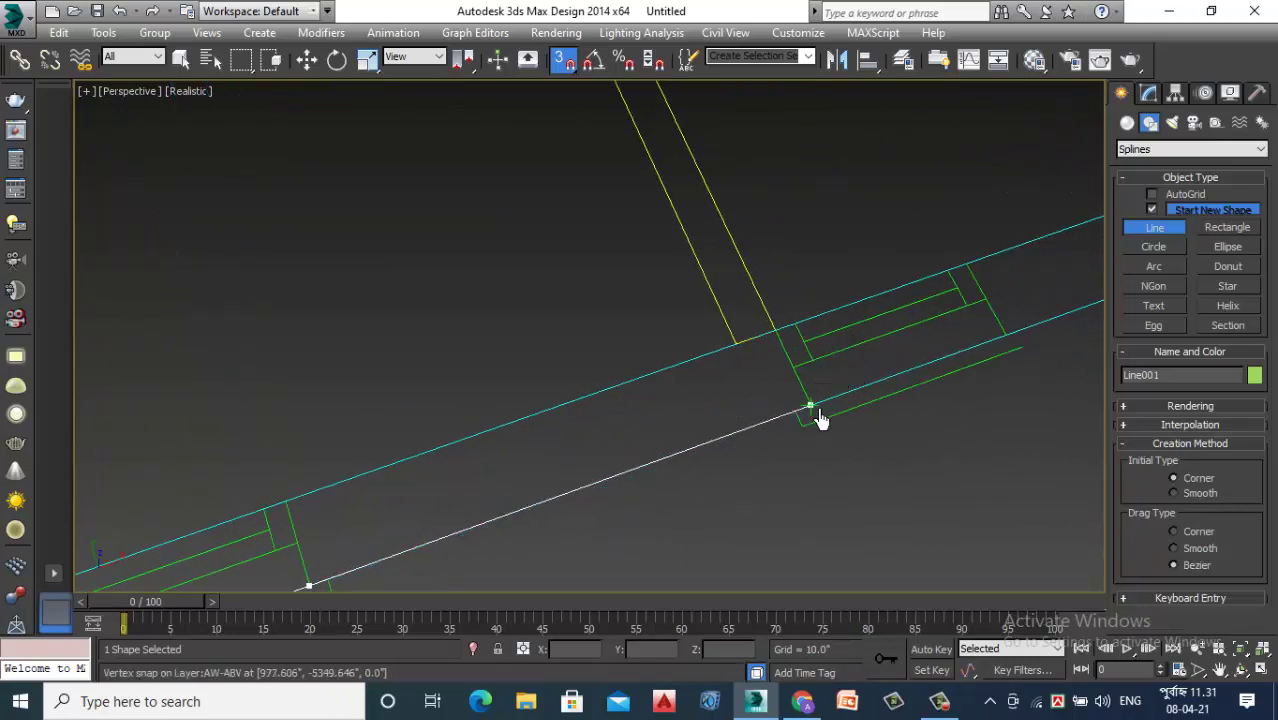
{"action": "scroll", "coordinate": [780, 440], "scroll_direction": "down", "scroll_amount": 1}
{"action": "scroll", "coordinate": [953, 362], "scroll_direction": "up", "scroll_amount": 1}
{"action": "scroll", "coordinate": [953, 362], "scroll_direction": "up", "scroll_amount": 1}
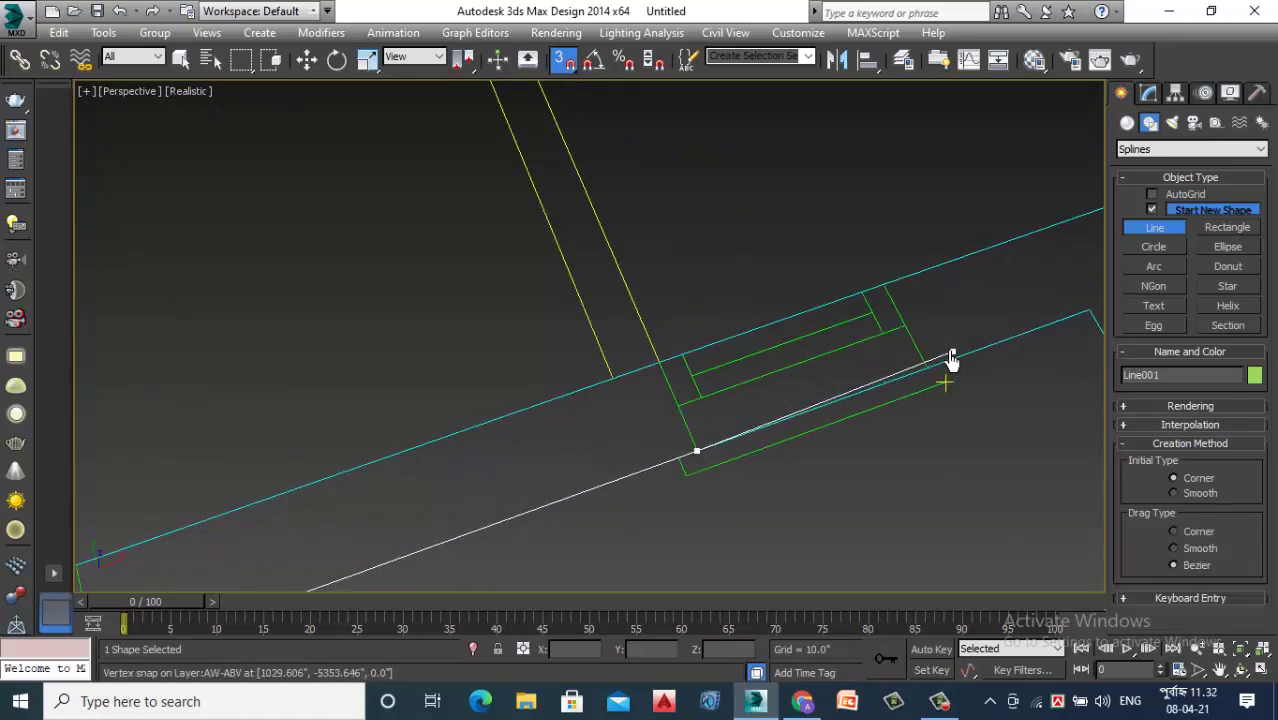
{"action": "scroll", "coordinate": [786, 476], "scroll_direction": "down", "scroll_amount": 1}
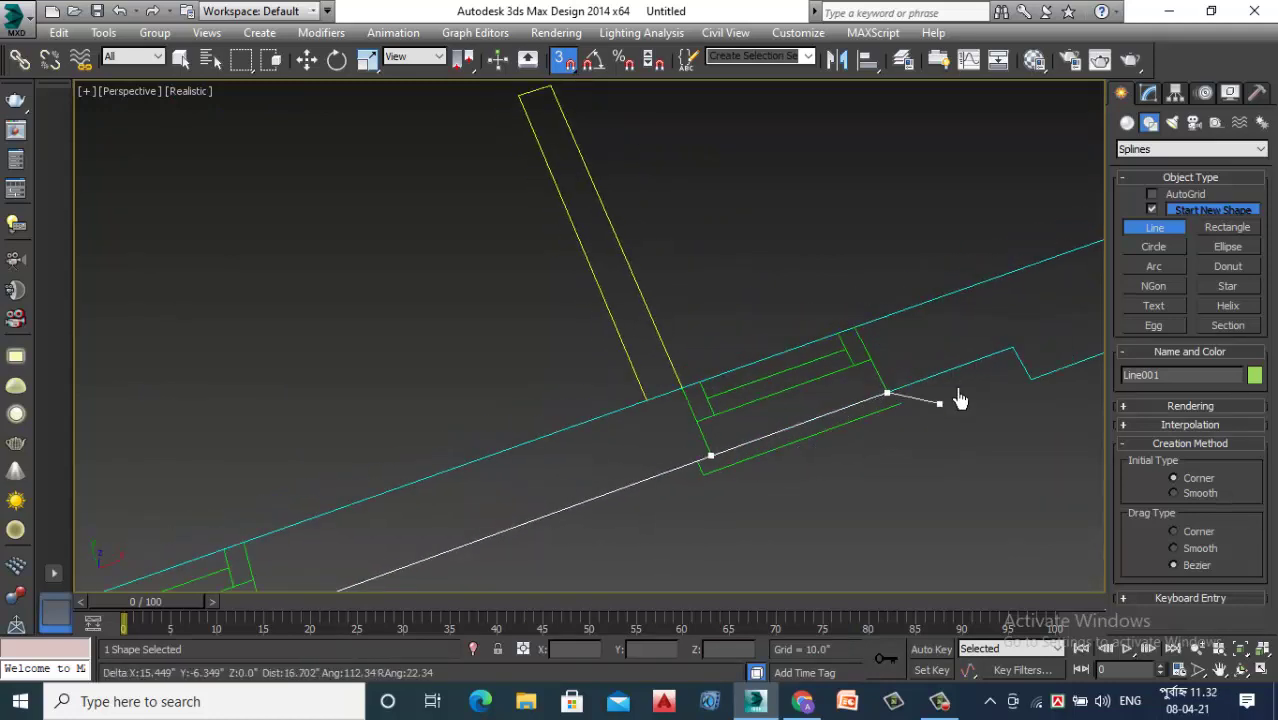
{"action": "scroll", "coordinate": [980, 375], "scroll_direction": "up", "scroll_amount": 2}
{"action": "left_click", "coordinate": [1012, 352]}
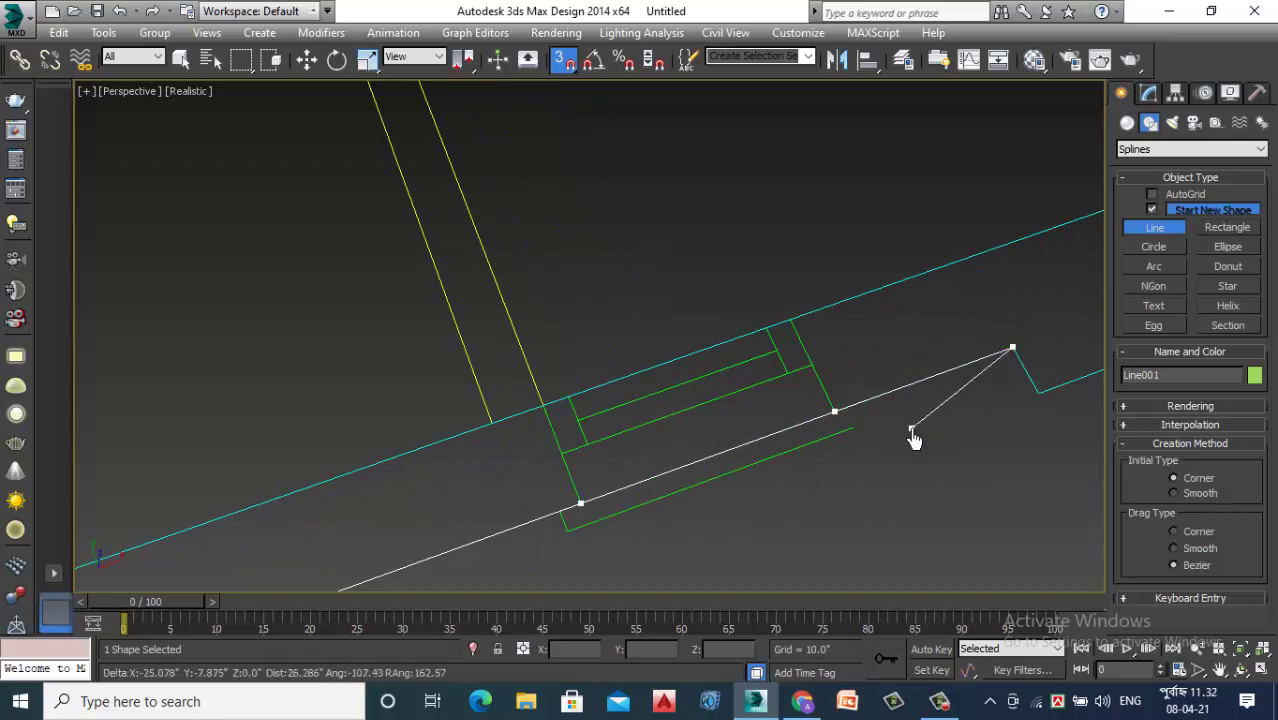
{"action": "scroll", "coordinate": [915, 432], "scroll_direction": "down", "scroll_amount": 1}
{"action": "scroll", "coordinate": [1030, 410], "scroll_direction": "up", "scroll_amount": 1}
{"action": "scroll", "coordinate": [990, 408], "scroll_direction": "up", "scroll_amount": 1}
{"action": "left_click", "coordinate": [937, 426]}
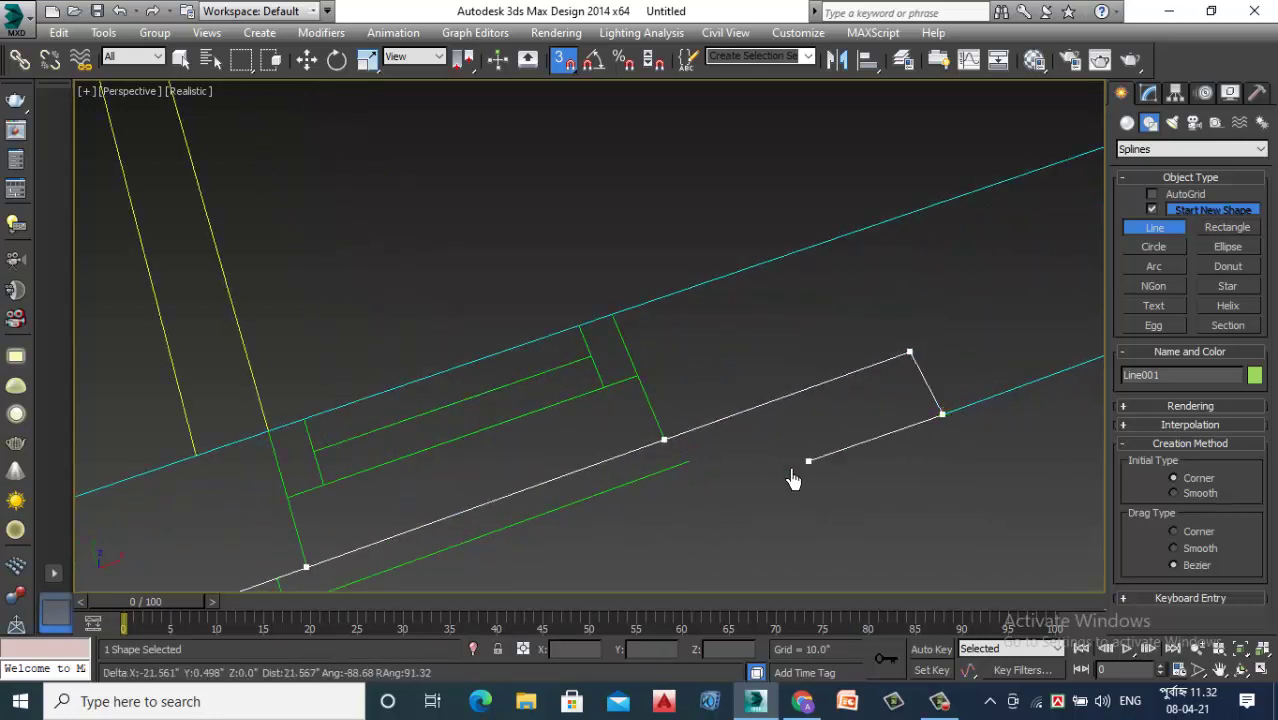
{"action": "scroll", "coordinate": [793, 476], "scroll_direction": "down", "scroll_amount": 2}
{"action": "scroll", "coordinate": [965, 436], "scroll_direction": "up", "scroll_amount": 1}
{"action": "scroll", "coordinate": [978, 420], "scroll_direction": "up", "scroll_amount": 1}
{"action": "scroll", "coordinate": [965, 422], "scroll_direction": "up", "scroll_amount": 1}
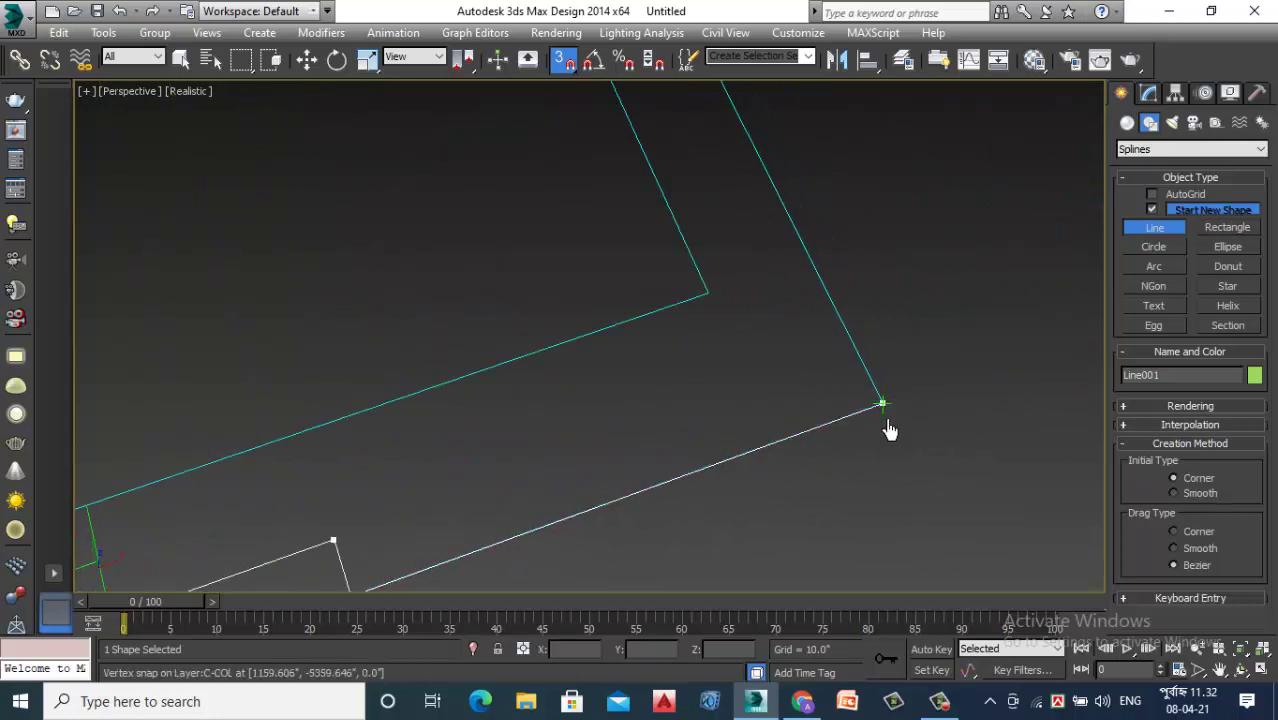
{"action": "left_click", "coordinate": [888, 425]}
{"action": "scroll", "coordinate": [932, 500], "scroll_direction": "down", "scroll_amount": 2}
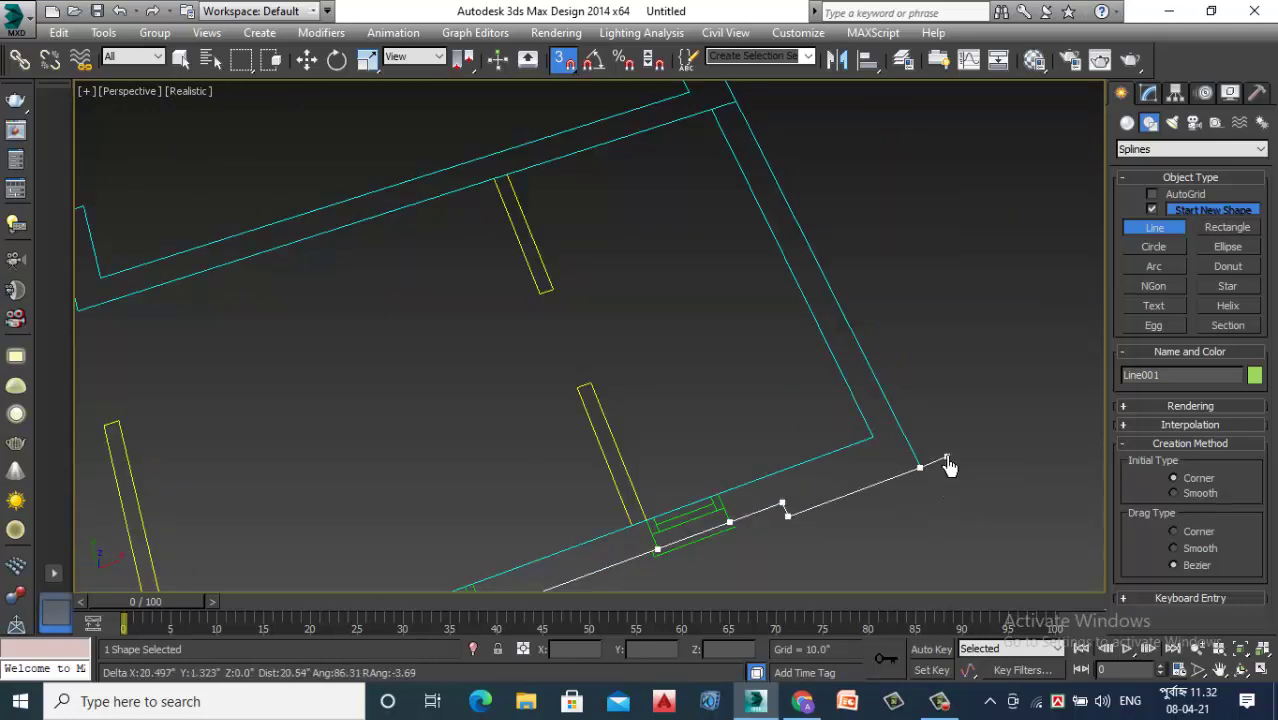
{"action": "scroll", "coordinate": [949, 467], "scroll_direction": "down", "scroll_amount": 2}
{"action": "scroll", "coordinate": [850, 263], "scroll_direction": "up", "scroll_amount": 2}
{"action": "scroll", "coordinate": [845, 306], "scroll_direction": "up", "scroll_amount": 1}
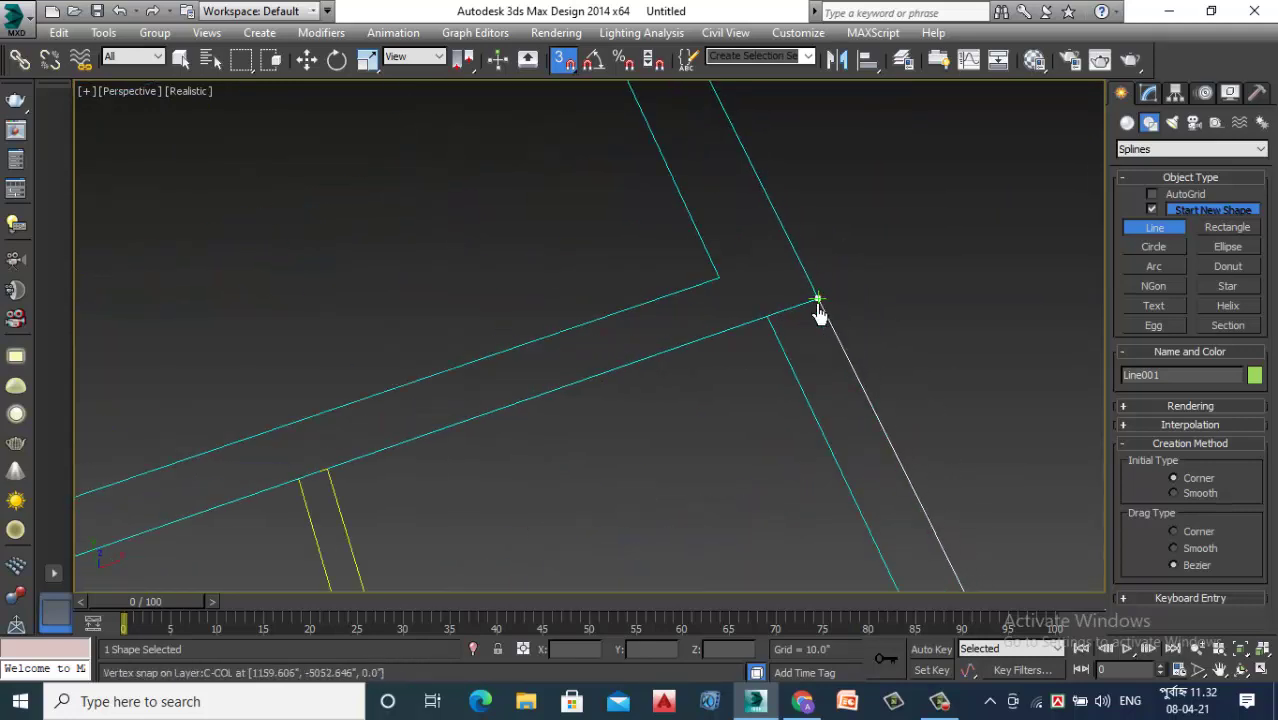
Snap vertices at the outer wall corner and along the first window opening's corners
{"action": "left_click", "coordinate": [818, 312]}
{"action": "scroll", "coordinate": [800, 325], "scroll_direction": "down", "scroll_amount": 2}
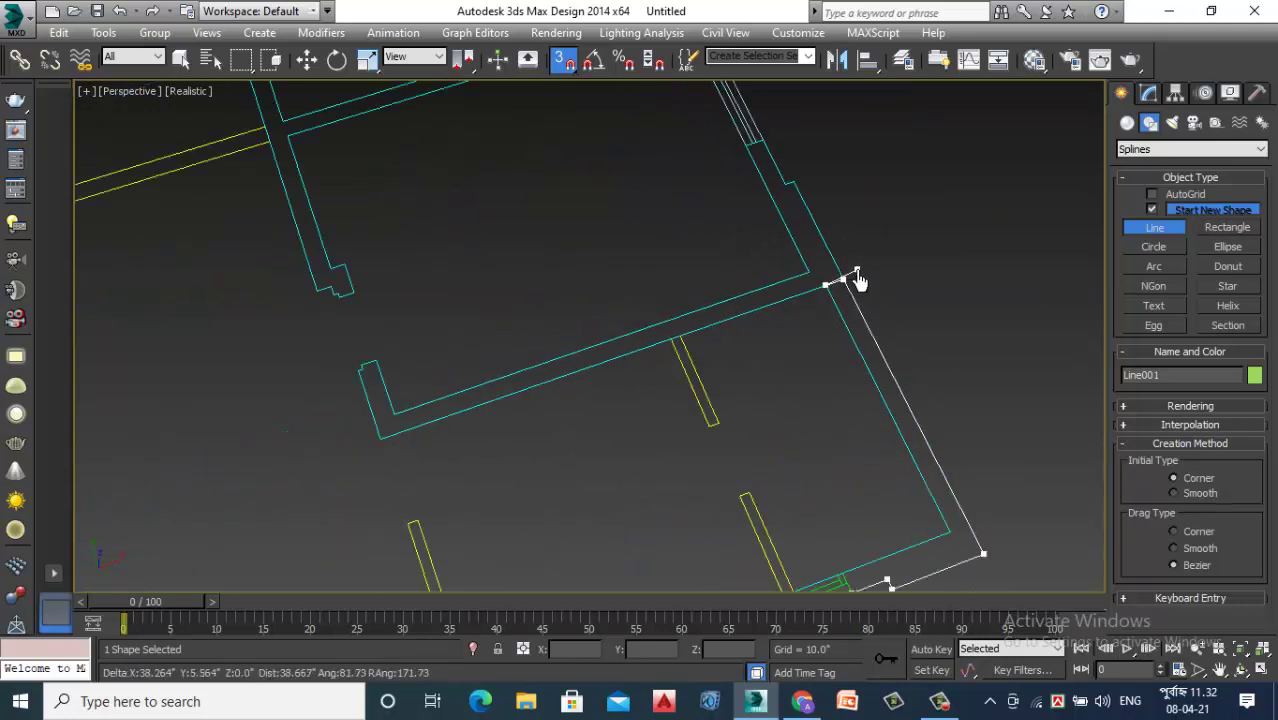
{"action": "scroll", "coordinate": [855, 290], "scroll_direction": "up", "scroll_amount": 1}
{"action": "scroll", "coordinate": [907, 450], "scroll_direction": "up", "scroll_amount": 1}
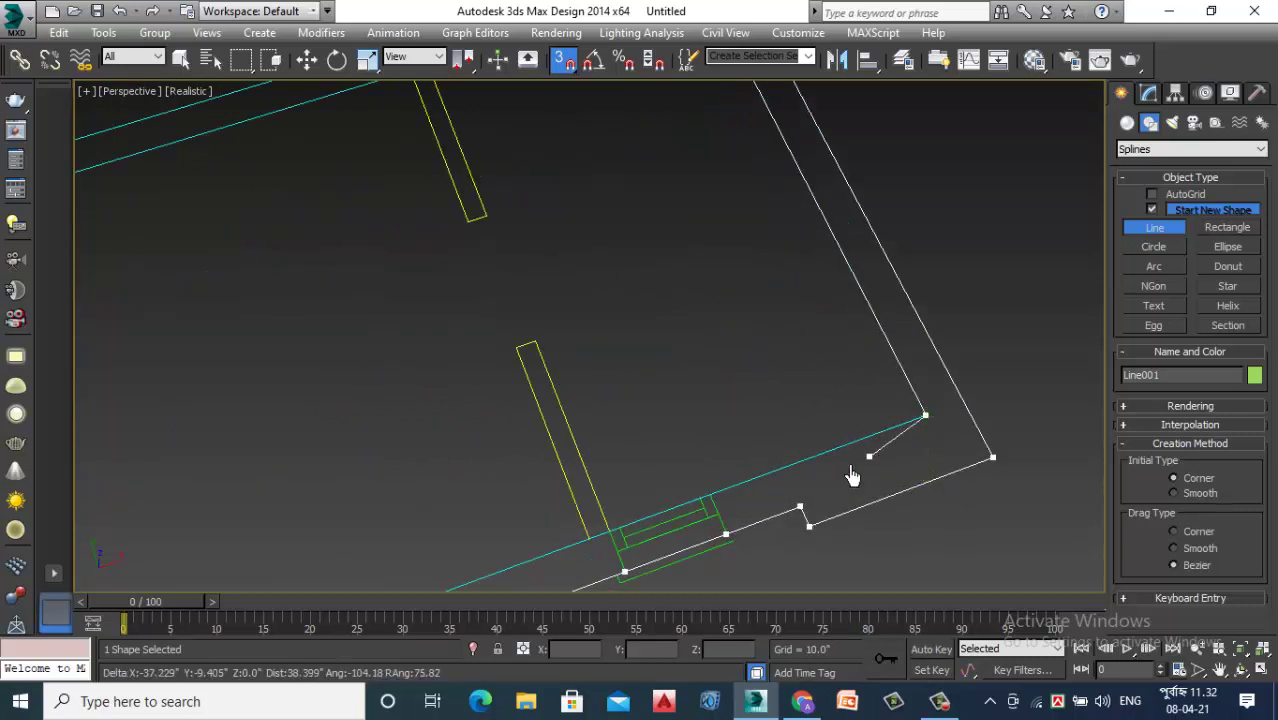
{"action": "scroll", "coordinate": [740, 500], "scroll_direction": "up", "scroll_amount": 2}
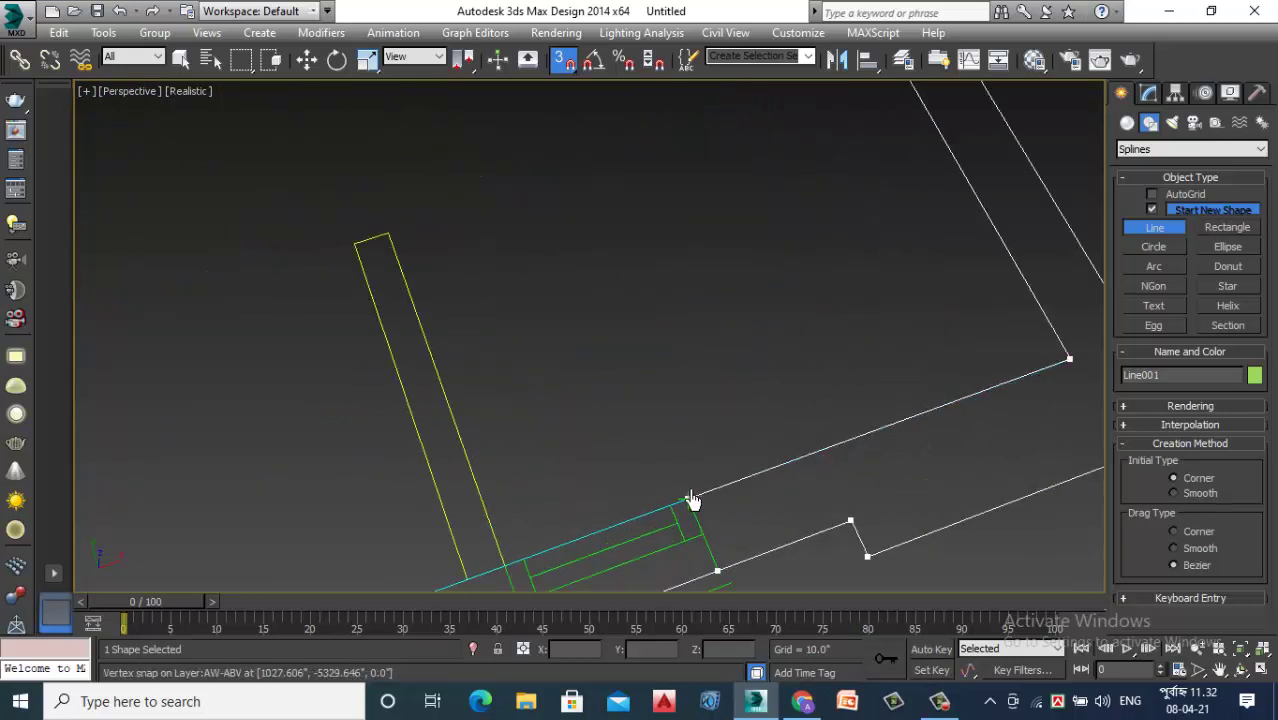
{"action": "left_click", "coordinate": [690, 503]}
{"action": "scroll", "coordinate": [619, 470], "scroll_direction": "up", "scroll_amount": 1}
{"action": "scroll", "coordinate": [645, 479], "scroll_direction": "up", "scroll_amount": 1}
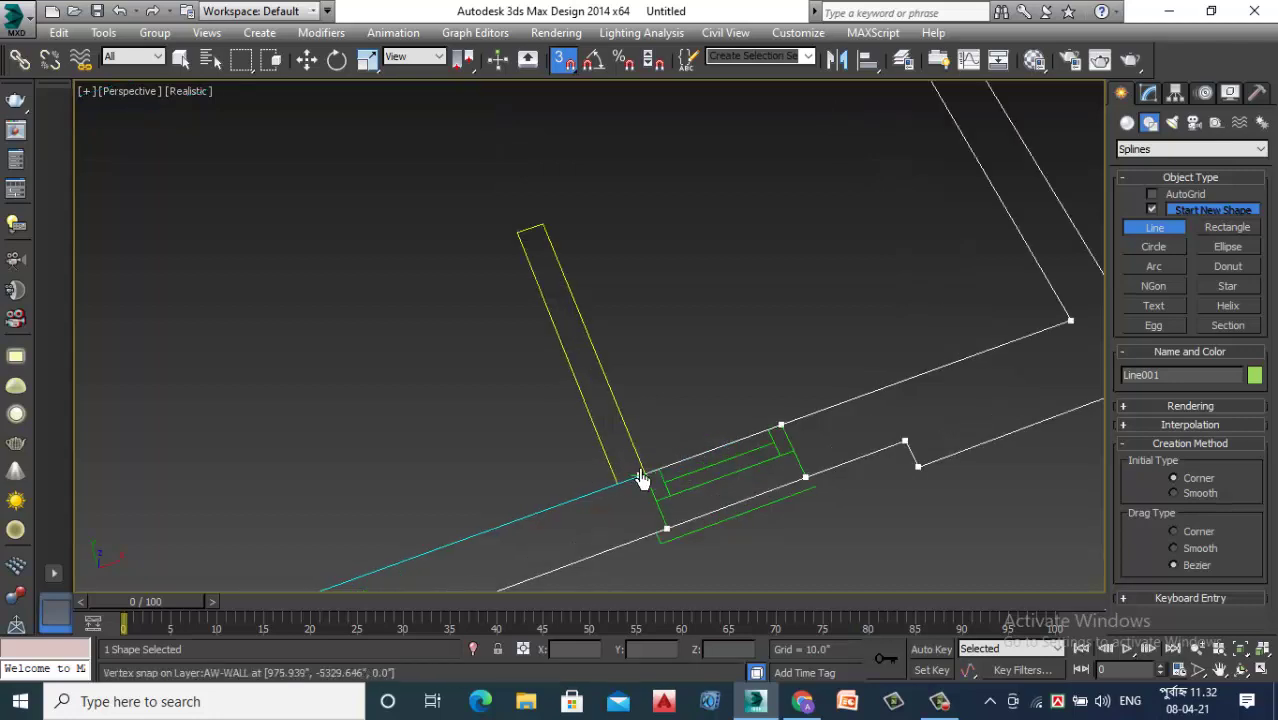
{"action": "scroll", "coordinate": [668, 493], "scroll_direction": "up", "scroll_amount": 2}
{"action": "left_click", "coordinate": [658, 474]}
{"action": "scroll", "coordinate": [750, 352], "scroll_direction": "down", "scroll_amount": 3}
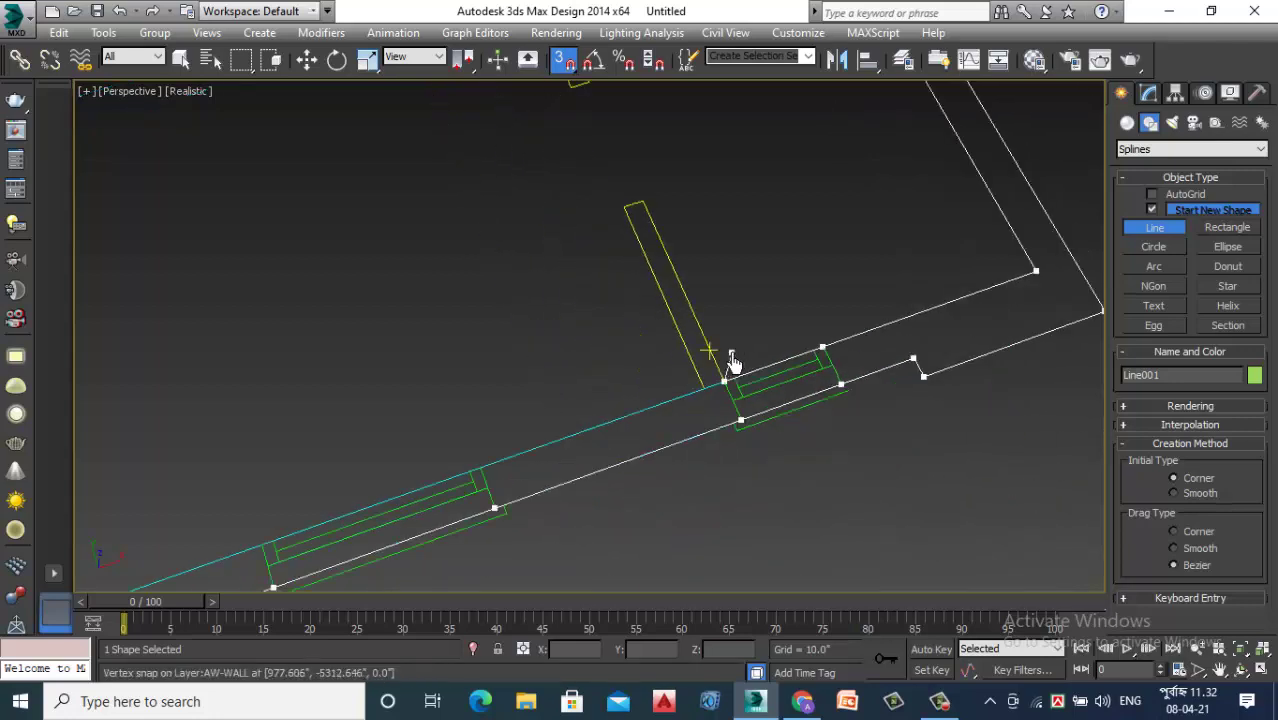
{"action": "scroll", "coordinate": [457, 509], "scroll_direction": "up", "scroll_amount": 2}
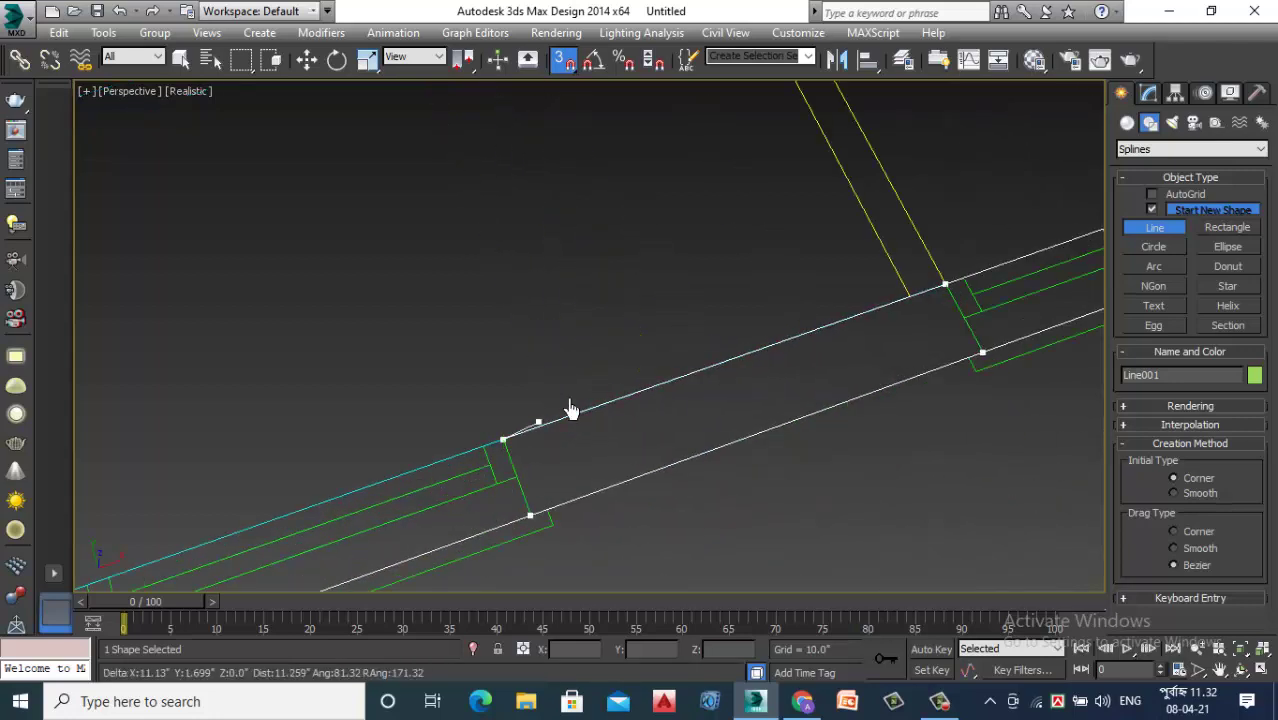
{"action": "scroll", "coordinate": [550, 385], "scroll_direction": "down", "scroll_amount": 2}
{"action": "scroll", "coordinate": [451, 400], "scroll_direction": "up", "scroll_amount": 2}
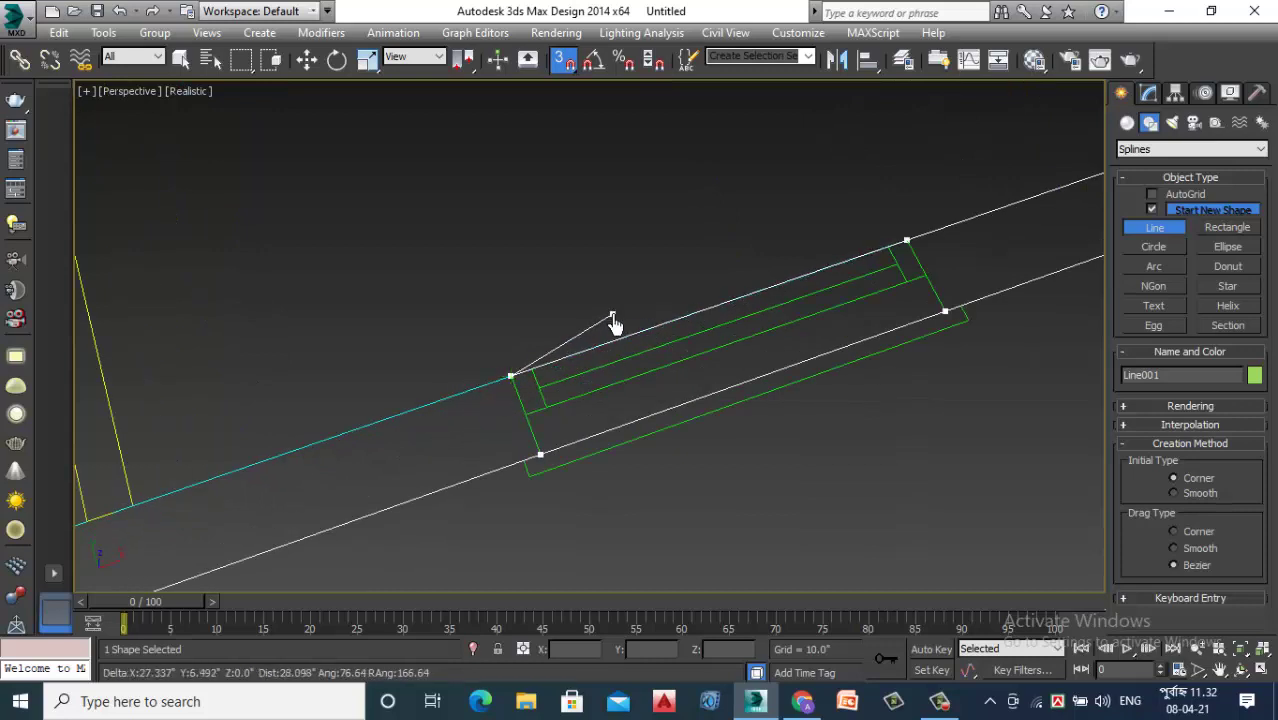
{"action": "scroll", "coordinate": [391, 394], "scroll_direction": "down", "scroll_amount": 2}
{"action": "scroll", "coordinate": [607, 334], "scroll_direction": "down", "scroll_amount": 2}
{"action": "scroll", "coordinate": [157, 495], "scroll_direction": "up", "scroll_amount": 3}
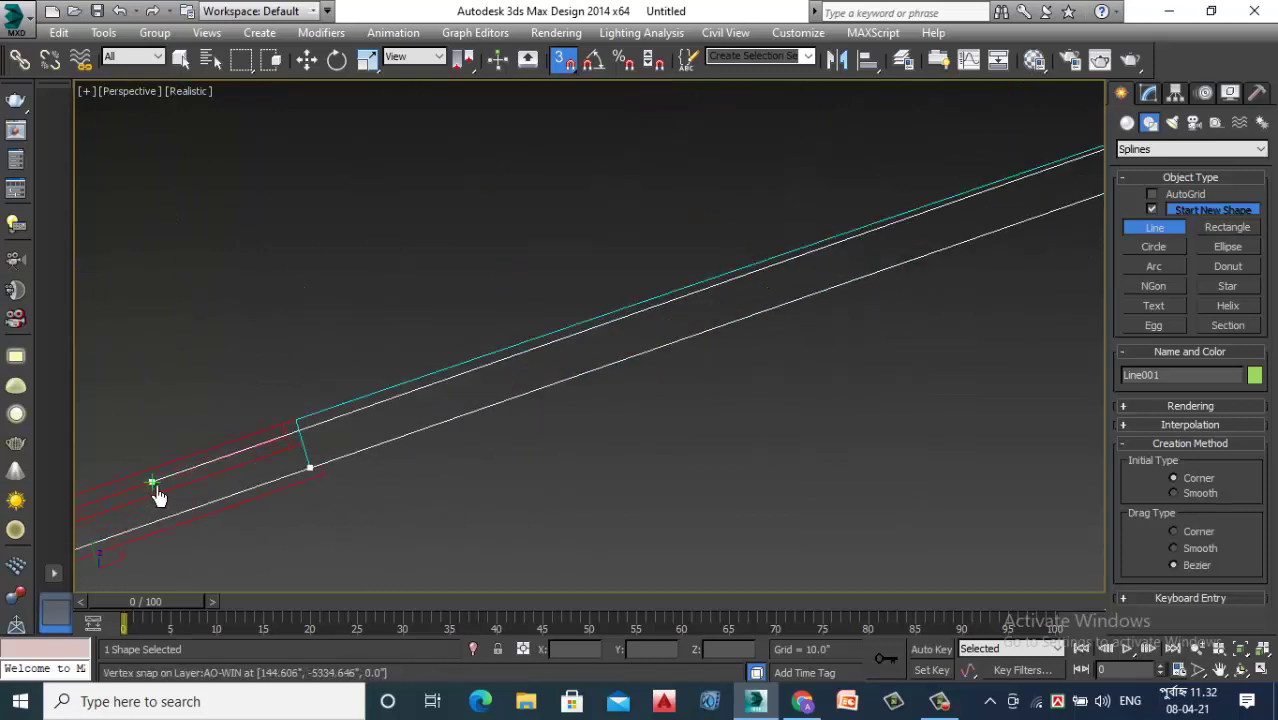
{"action": "scroll", "coordinate": [157, 495], "scroll_direction": "up", "scroll_amount": 3}
Continue the outline with snapped vertices at the window and door jamb corners
{"action": "left_click", "coordinate": [618, 288]}
{"action": "scroll", "coordinate": [787, 236], "scroll_direction": "down", "scroll_amount": 3}
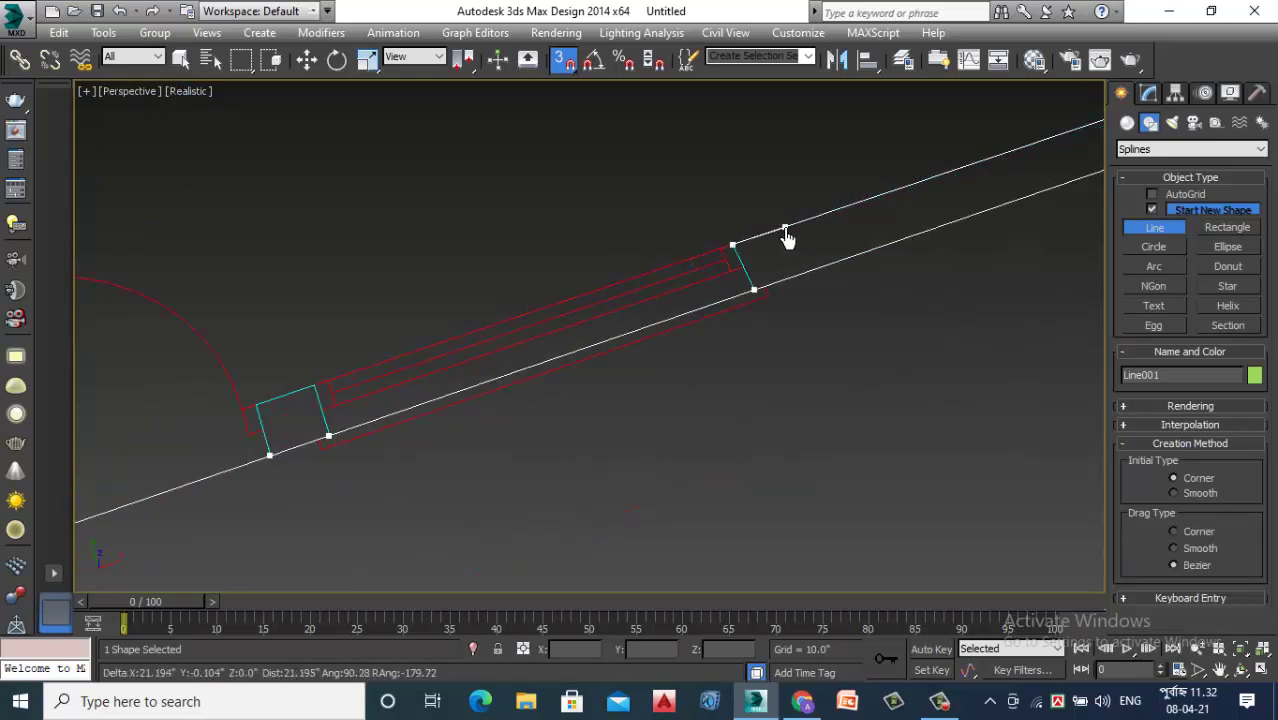
{"action": "scroll", "coordinate": [787, 236], "scroll_direction": "down", "scroll_amount": 2}
{"action": "scroll", "coordinate": [790, 262], "scroll_direction": "up", "scroll_amount": 2}
{"action": "scroll", "coordinate": [770, 270], "scroll_direction": "up", "scroll_amount": 3}
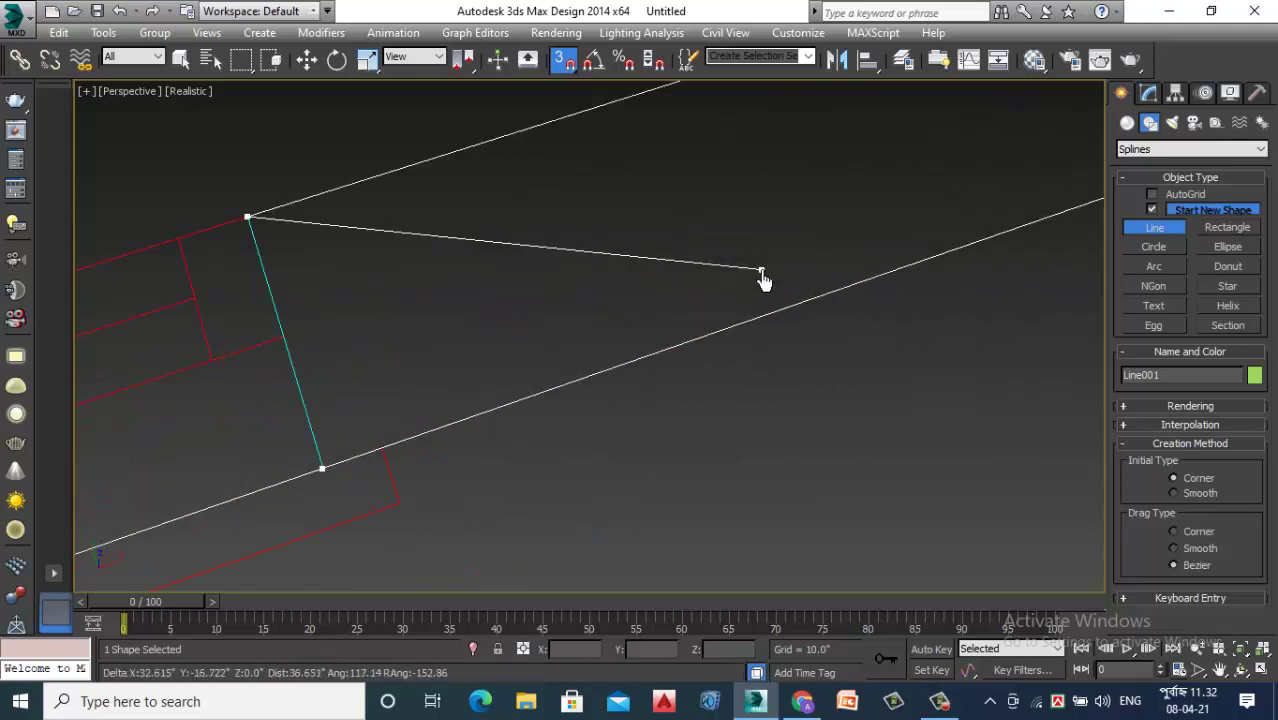
{"action": "scroll", "coordinate": [760, 270], "scroll_direction": "down", "scroll_amount": 2}
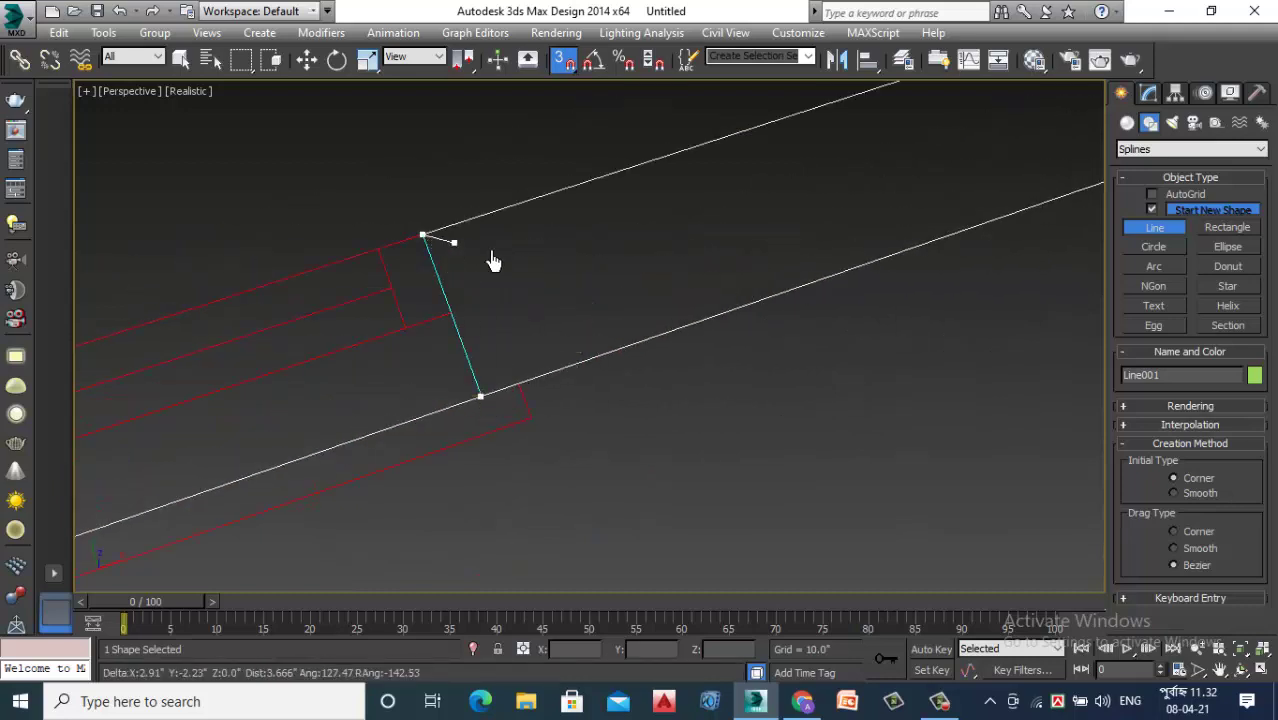
{"action": "scroll", "coordinate": [470, 275], "scroll_direction": "down", "scroll_amount": 2}
{"action": "scroll", "coordinate": [420, 320], "scroll_direction": "down", "scroll_amount": 1}
{"action": "left_click", "coordinate": [310, 395]}
{"action": "scroll", "coordinate": [300, 390], "scroll_direction": "up", "scroll_amount": 3}
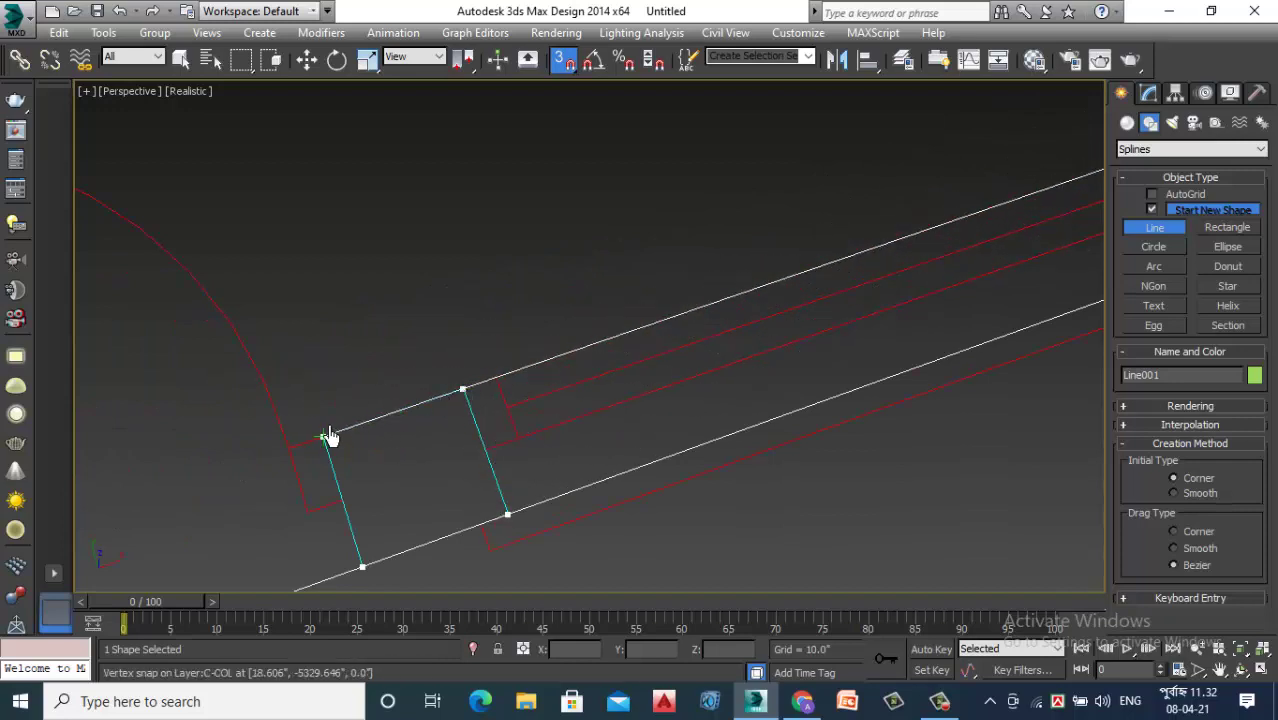
{"action": "scroll", "coordinate": [620, 272], "scroll_direction": "down", "scroll_amount": 4}
{"action": "scroll", "coordinate": [108, 471], "scroll_direction": "up", "scroll_amount": 2}
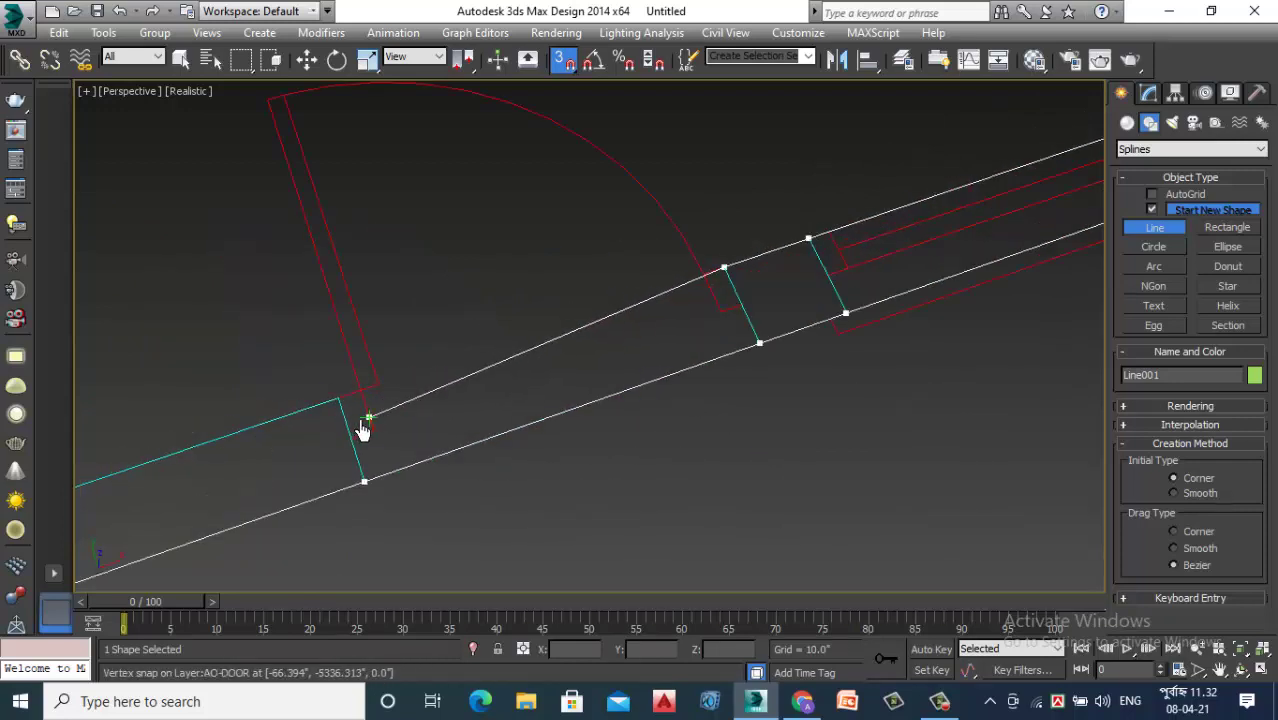
{"action": "scroll", "coordinate": [441, 413], "scroll_direction": "down", "scroll_amount": 2}
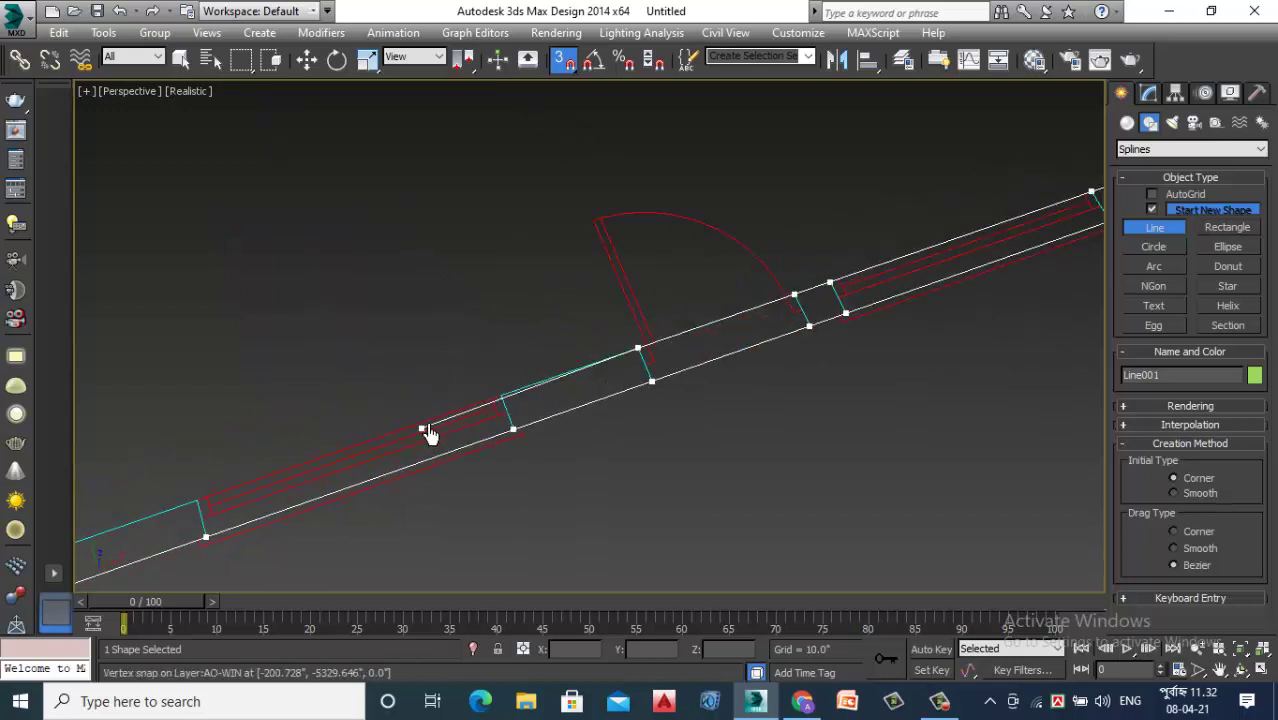
{"action": "scroll", "coordinate": [556, 371], "scroll_direction": "up", "scroll_amount": 3}
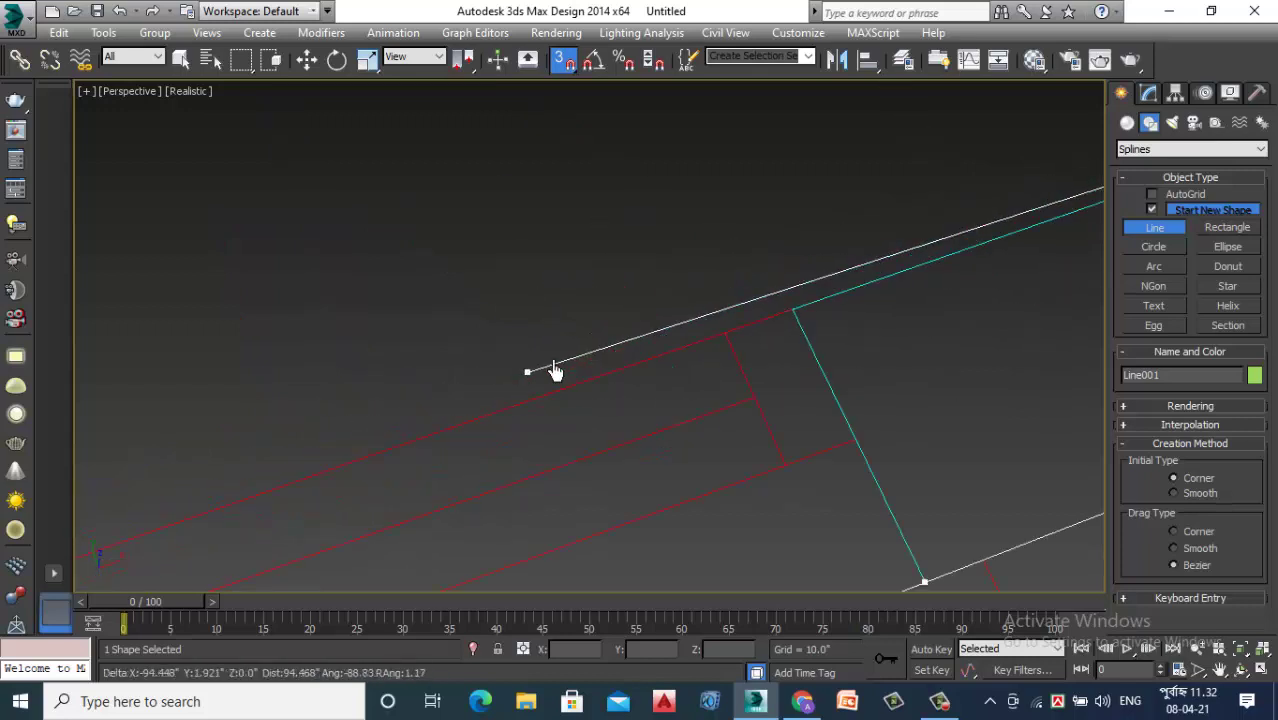
{"action": "left_click", "coordinate": [770, 292]}
{"action": "scroll", "coordinate": [713, 222], "scroll_direction": "down", "scroll_amount": 2}
{"action": "scroll", "coordinate": [230, 378], "scroll_direction": "up", "scroll_amount": 3}
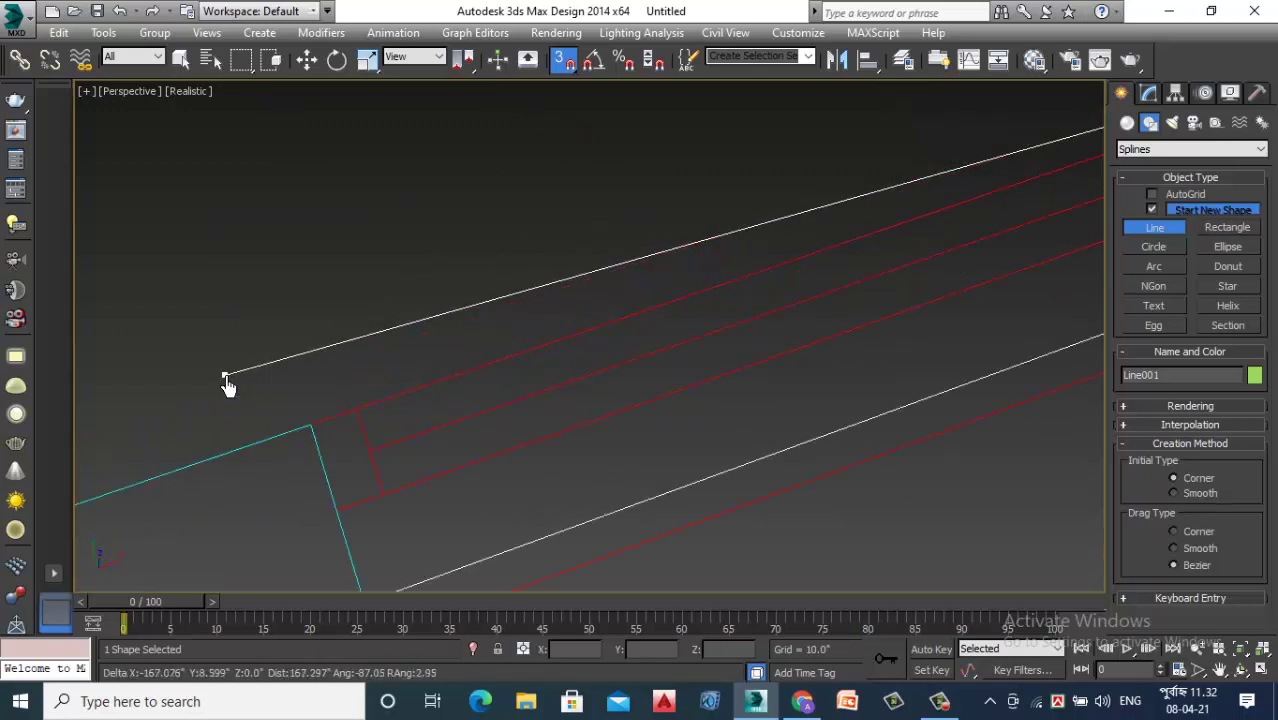
{"action": "left_click", "coordinate": [279, 424]}
{"action": "scroll", "coordinate": [499, 282], "scroll_direction": "down", "scroll_amount": 2}
{"action": "scroll", "coordinate": [562, 271], "scroll_direction": "up", "scroll_amount": 3}
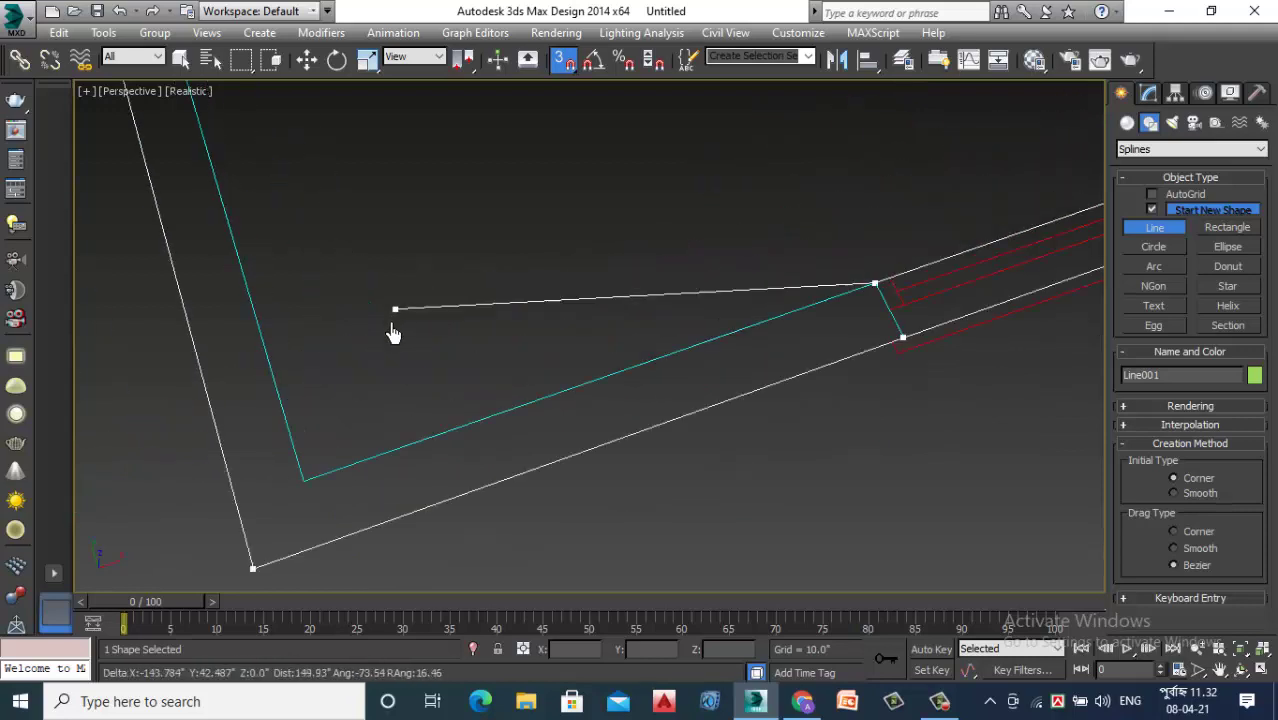
Trace the remaining wall corners, then close the spline on its first vertex
{"action": "left_click", "coordinate": [370, 524]}
{"action": "scroll", "coordinate": [450, 534], "scroll_direction": "down", "scroll_amount": 2}
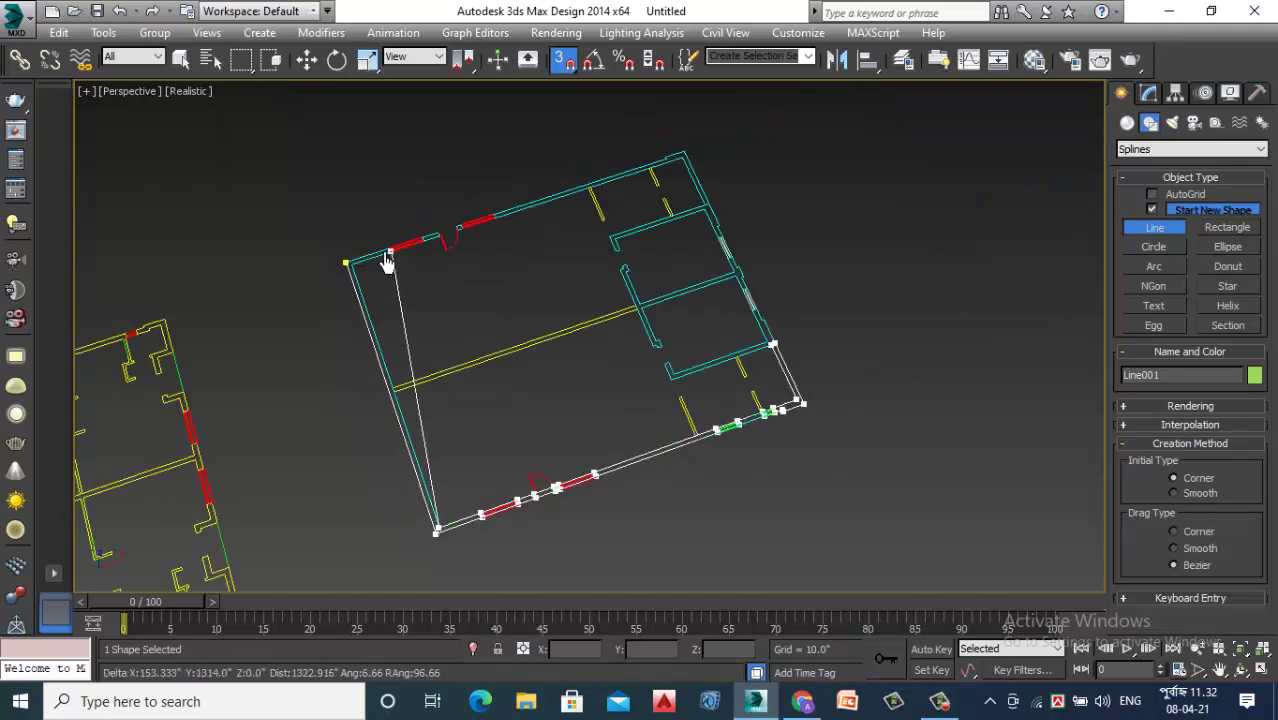
{"action": "scroll", "coordinate": [328, 294], "scroll_direction": "up", "scroll_amount": 3}
{"action": "left_click", "coordinate": [330, 318]}
{"action": "scroll", "coordinate": [548, 245], "scroll_direction": "up", "scroll_amount": 2}
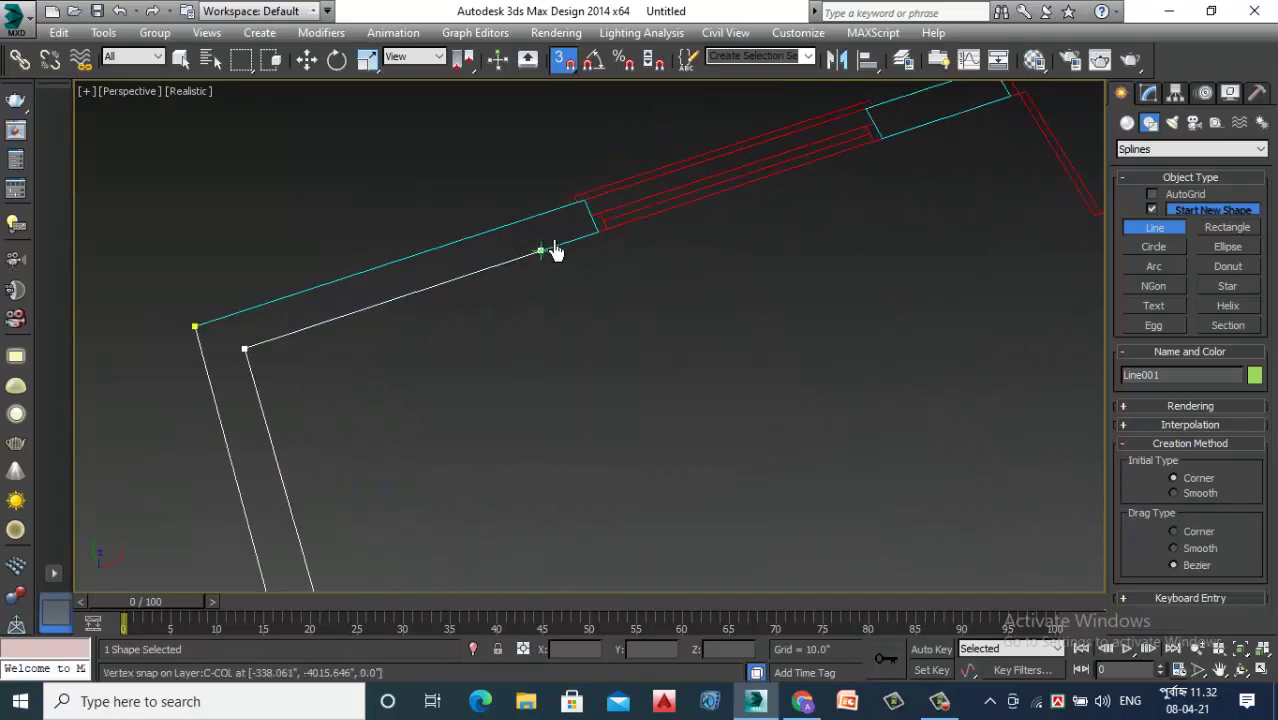
{"action": "left_click", "coordinate": [594, 245]}
{"action": "scroll", "coordinate": [590, 225], "scroll_direction": "up", "scroll_amount": 1}
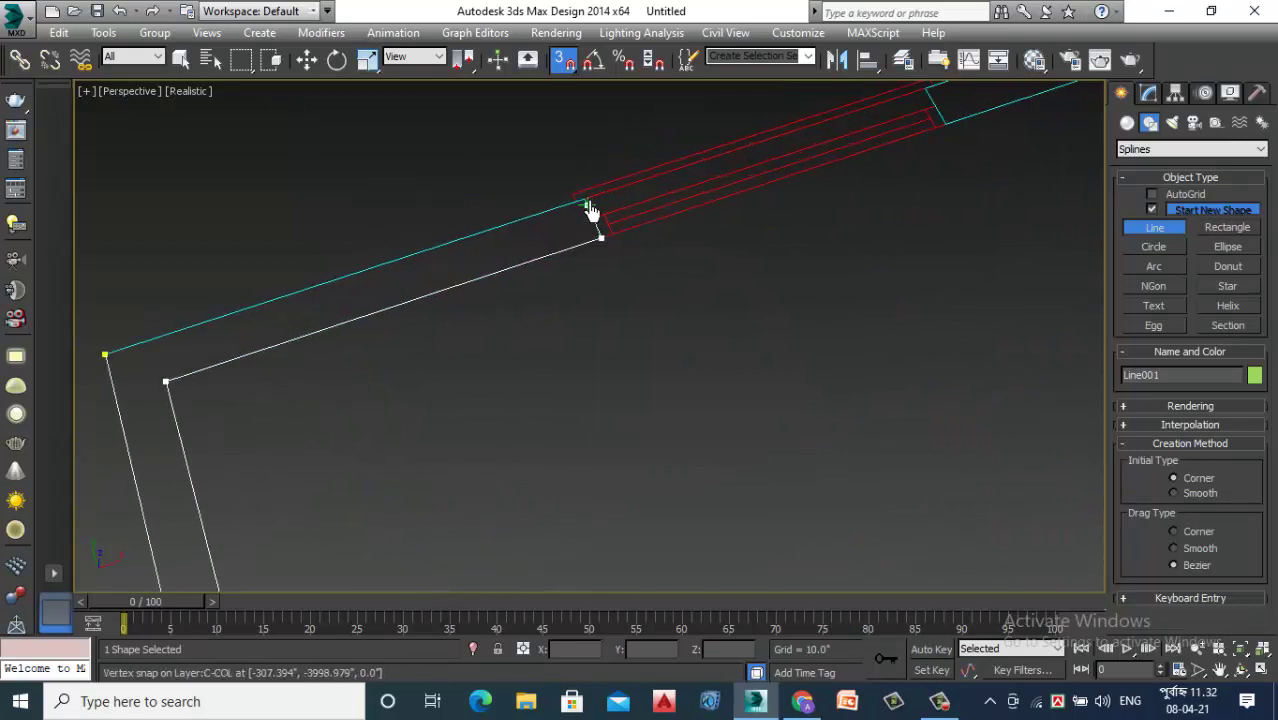
{"action": "scroll", "coordinate": [585, 207], "scroll_direction": "up", "scroll_amount": 1}
{"action": "scroll", "coordinate": [598, 209], "scroll_direction": "up", "scroll_amount": 1}
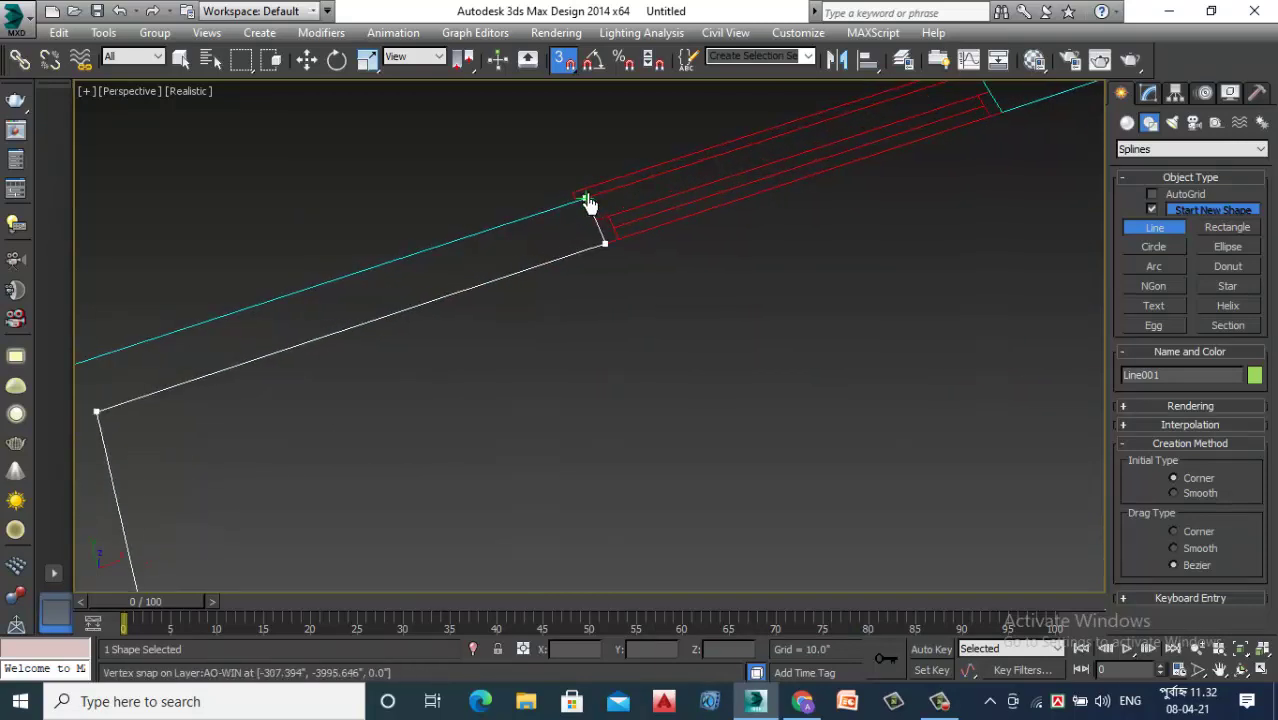
{"action": "scroll", "coordinate": [592, 210], "scroll_direction": "up", "scroll_amount": 1}
{"action": "left_click", "coordinate": [586, 204]}
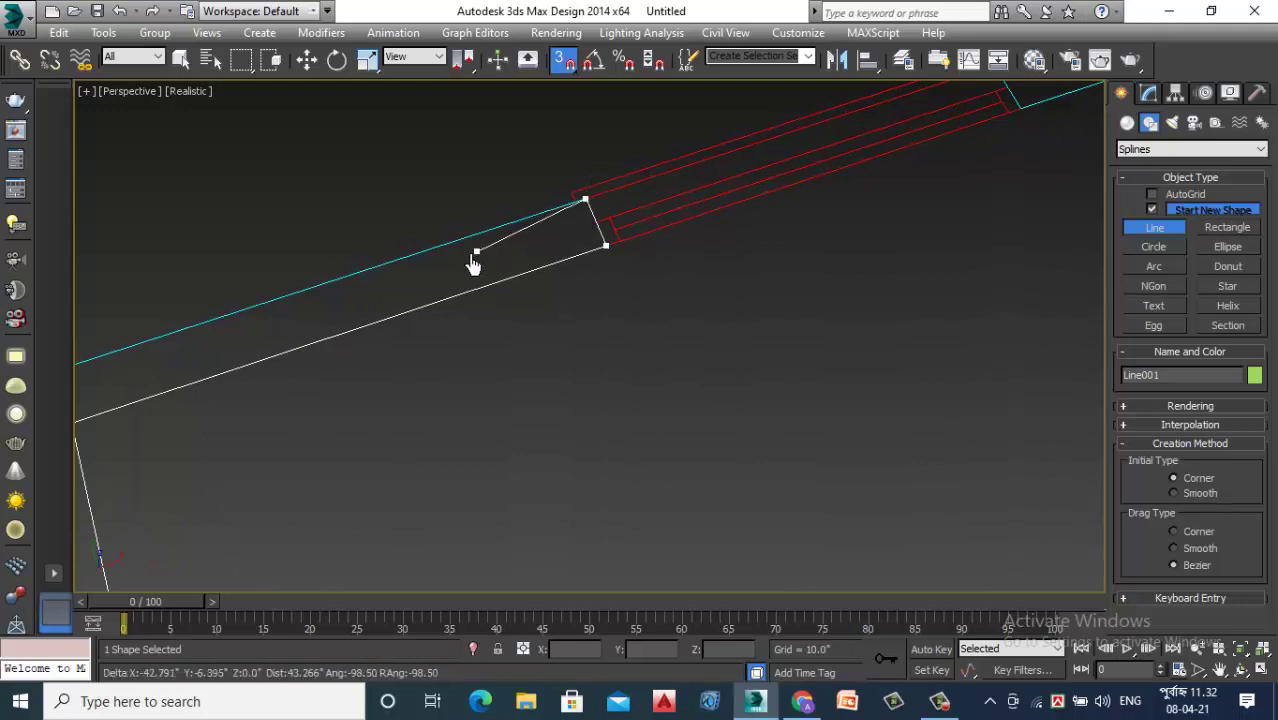
{"action": "scroll", "coordinate": [310, 300], "scroll_direction": "down", "scroll_amount": 1}
{"action": "scroll", "coordinate": [133, 358], "scroll_direction": "up", "scroll_amount": 1}
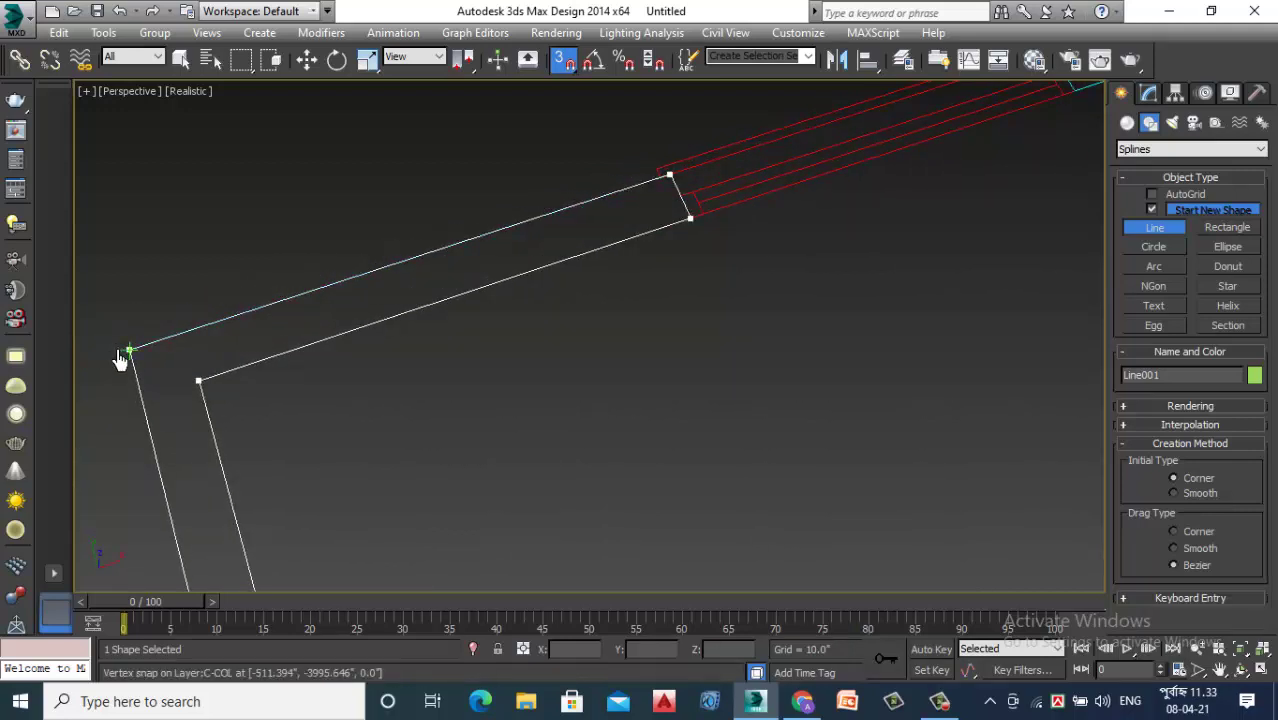
{"action": "left_click", "coordinate": [130, 351]}
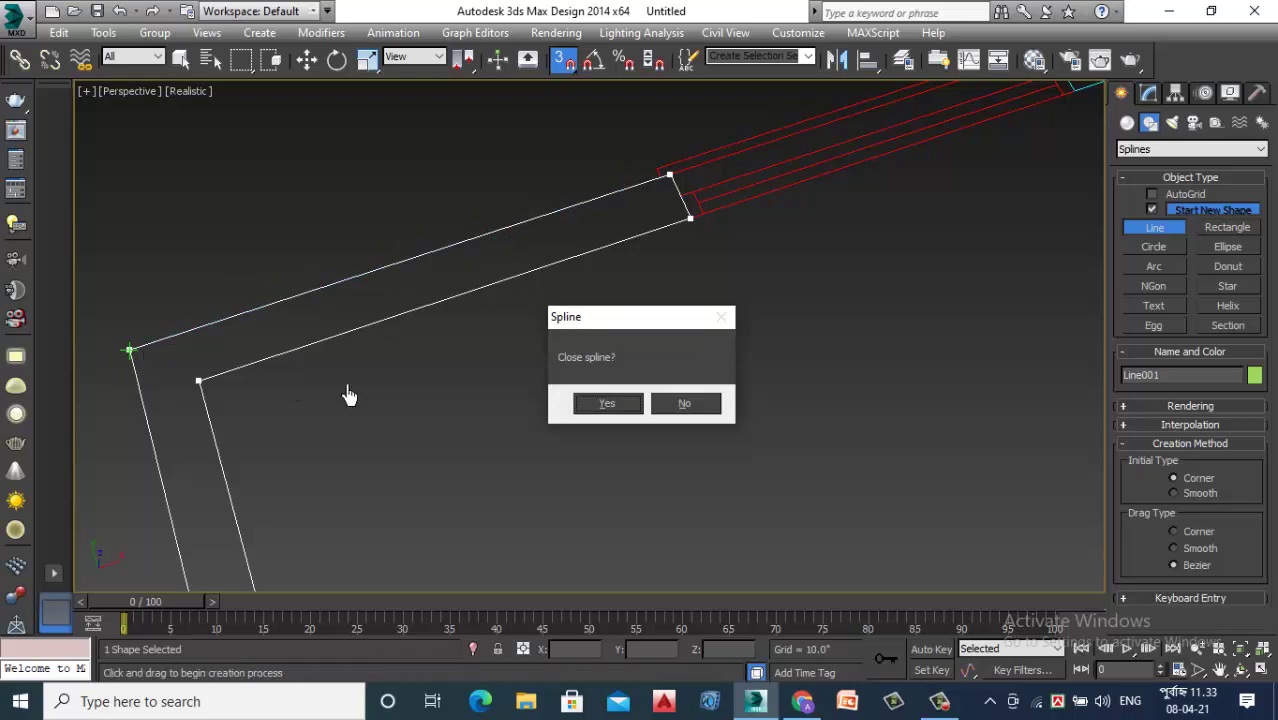
{"action": "left_click", "coordinate": [603, 404]}
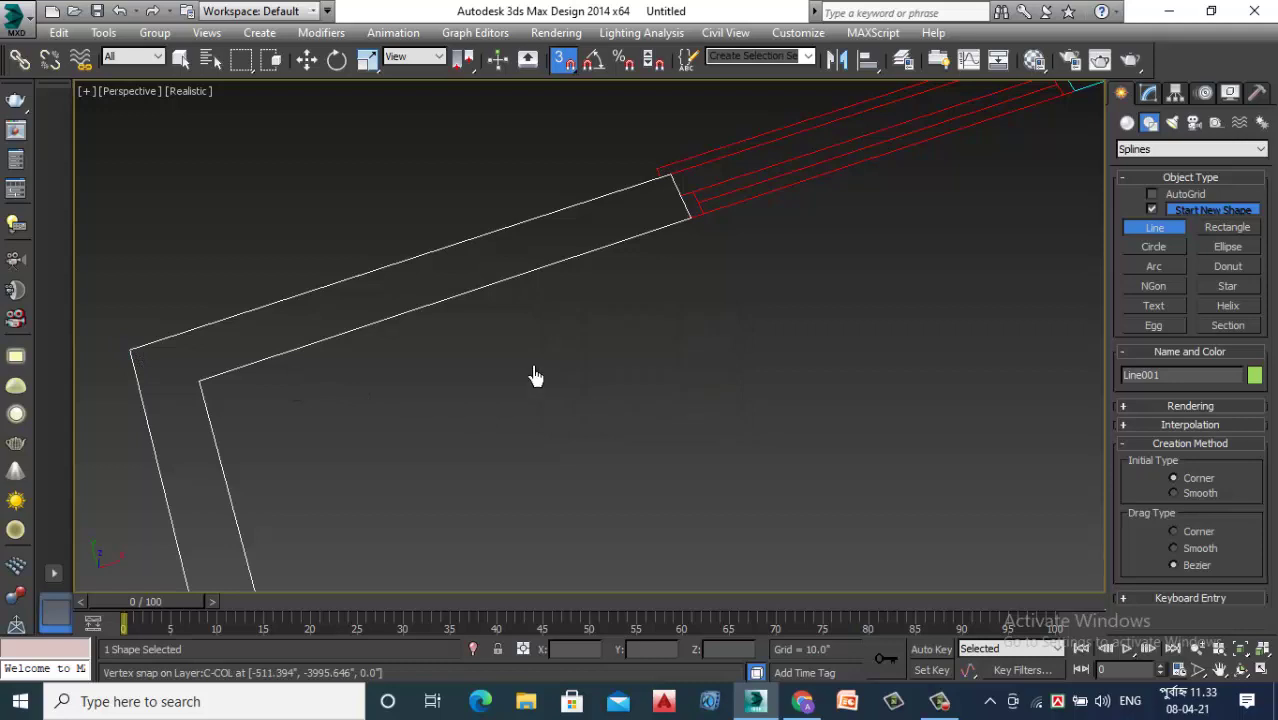
Add an Extrude modifier to Line001 from the Modify panel's Modifier List
{"action": "scroll", "coordinate": [462, 277], "scroll_direction": "down", "scroll_amount": 3}
{"action": "scroll", "coordinate": [453, 283], "scroll_direction": "down", "scroll_amount": 3}
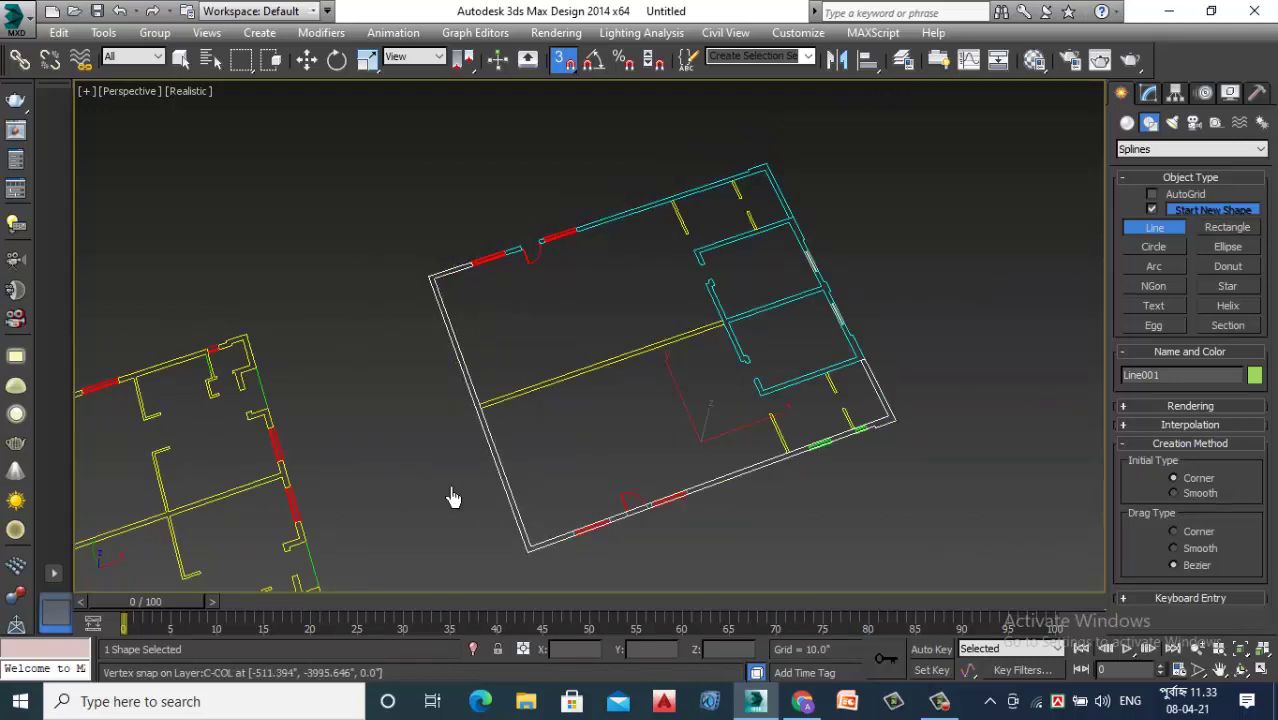
{"action": "scroll", "coordinate": [905, 368], "scroll_direction": "up", "scroll_amount": 3}
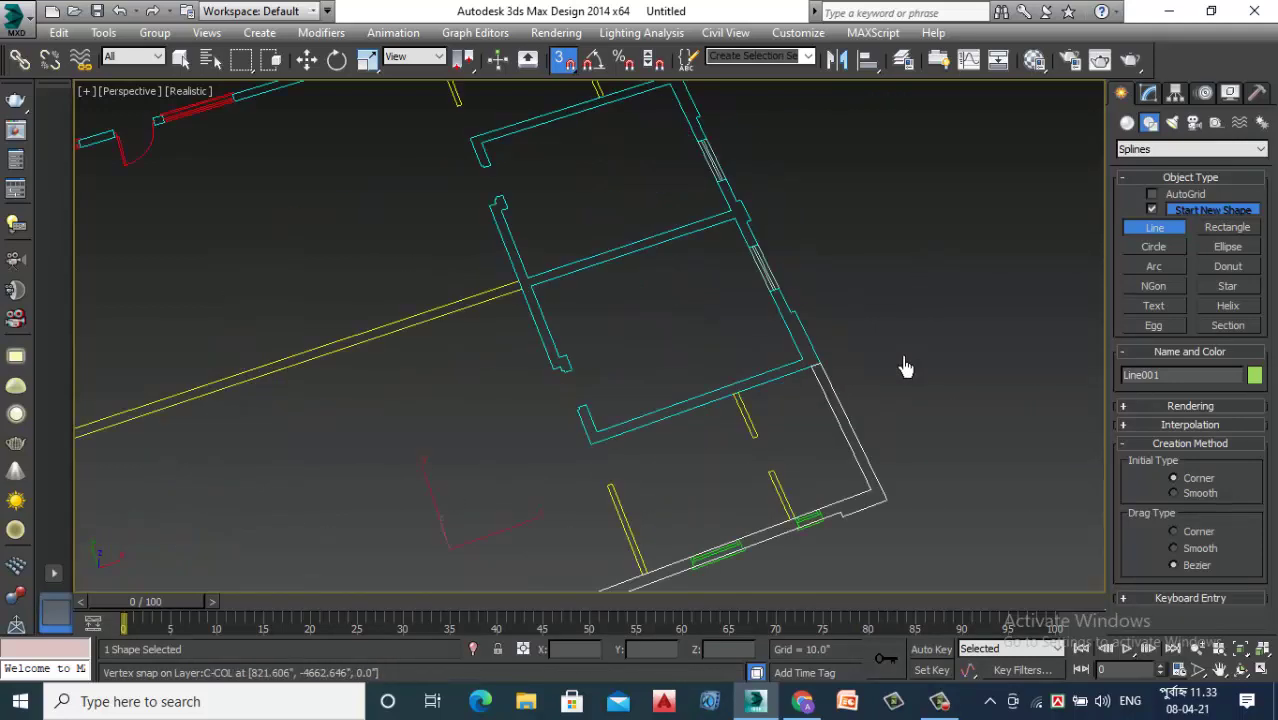
{"action": "scroll", "coordinate": [905, 368], "scroll_direction": "down", "scroll_amount": 2}
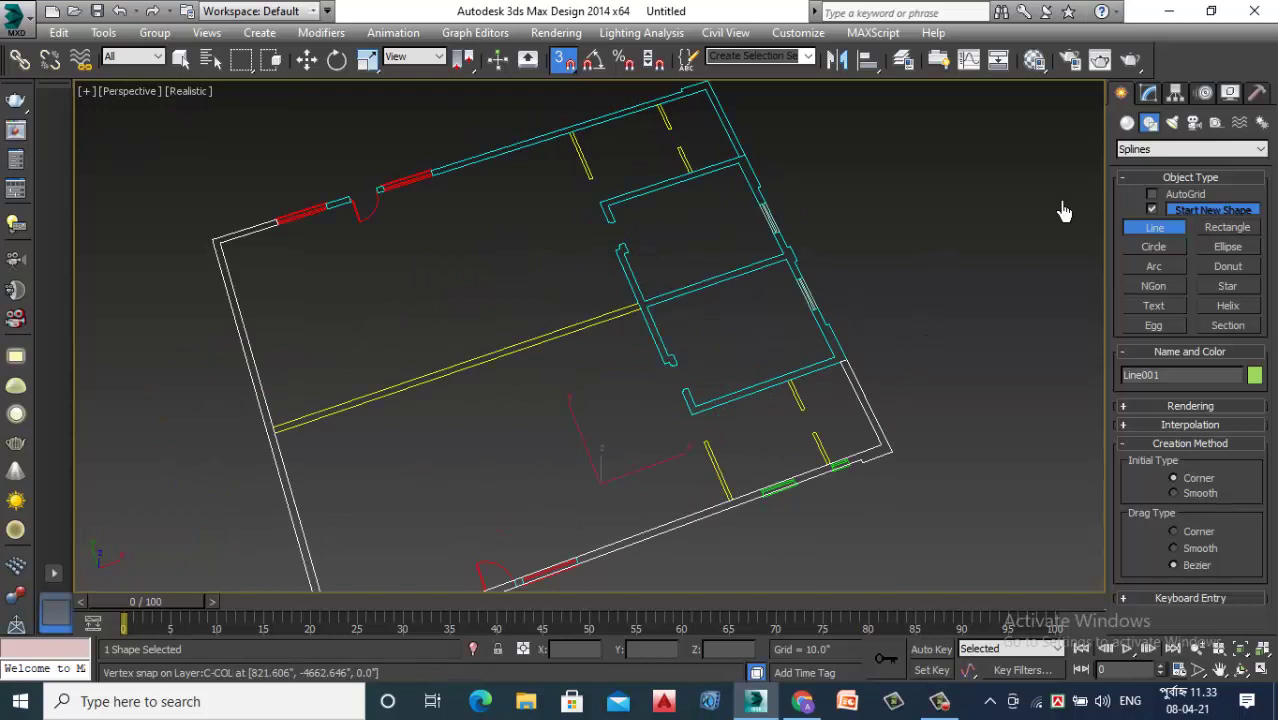
{"action": "left_click", "coordinate": [1150, 93]}
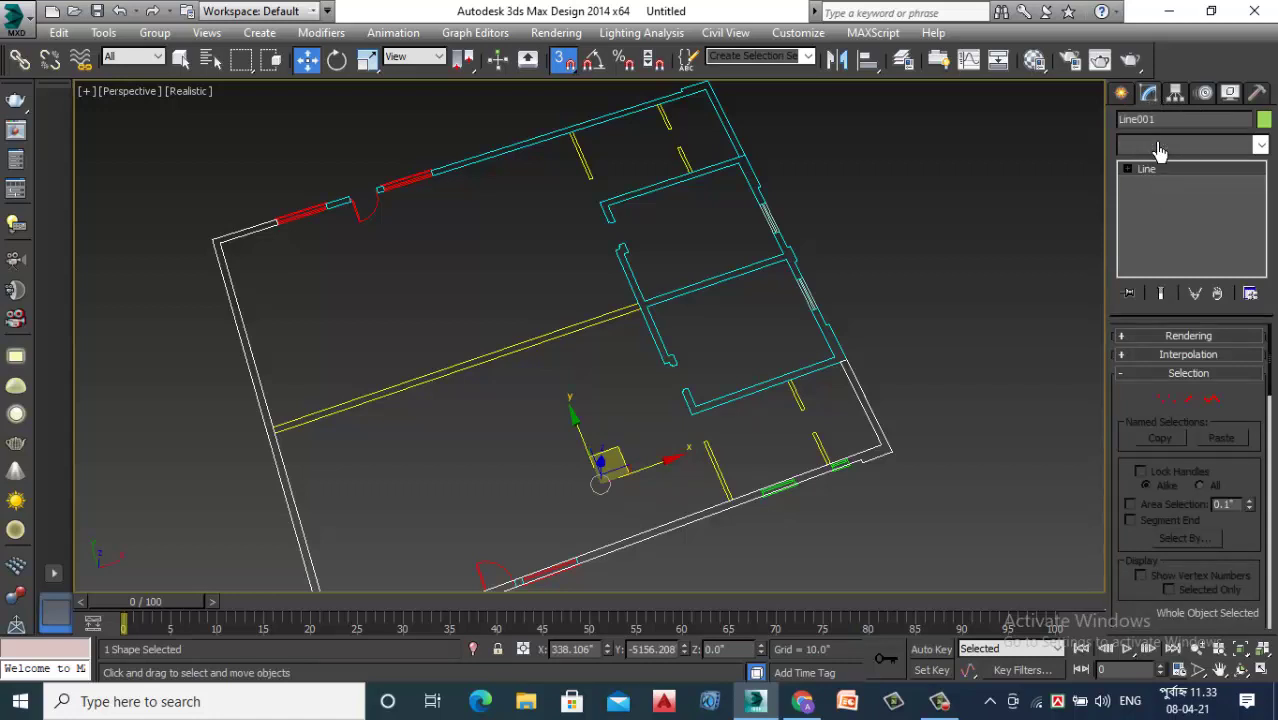
{"action": "left_click", "coordinate": [1158, 146]}
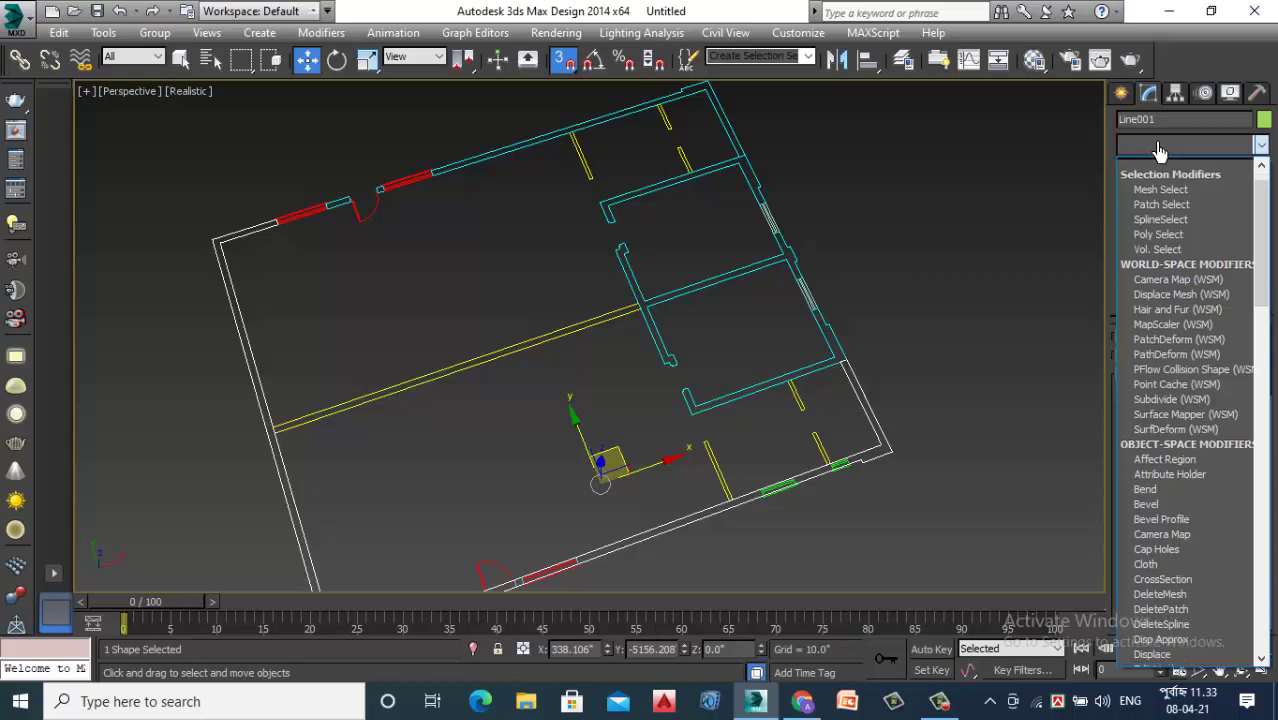
{"action": "key", "text": "e"}
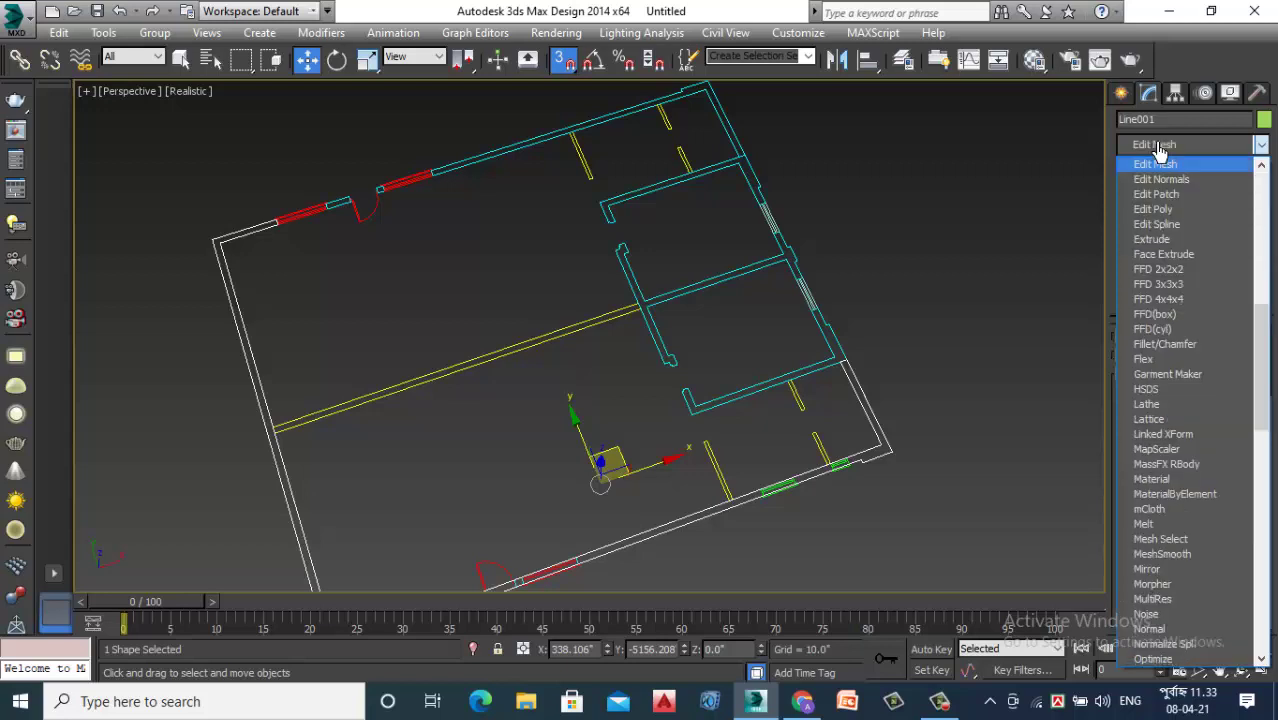
{"action": "left_click", "coordinate": [1152, 240]}
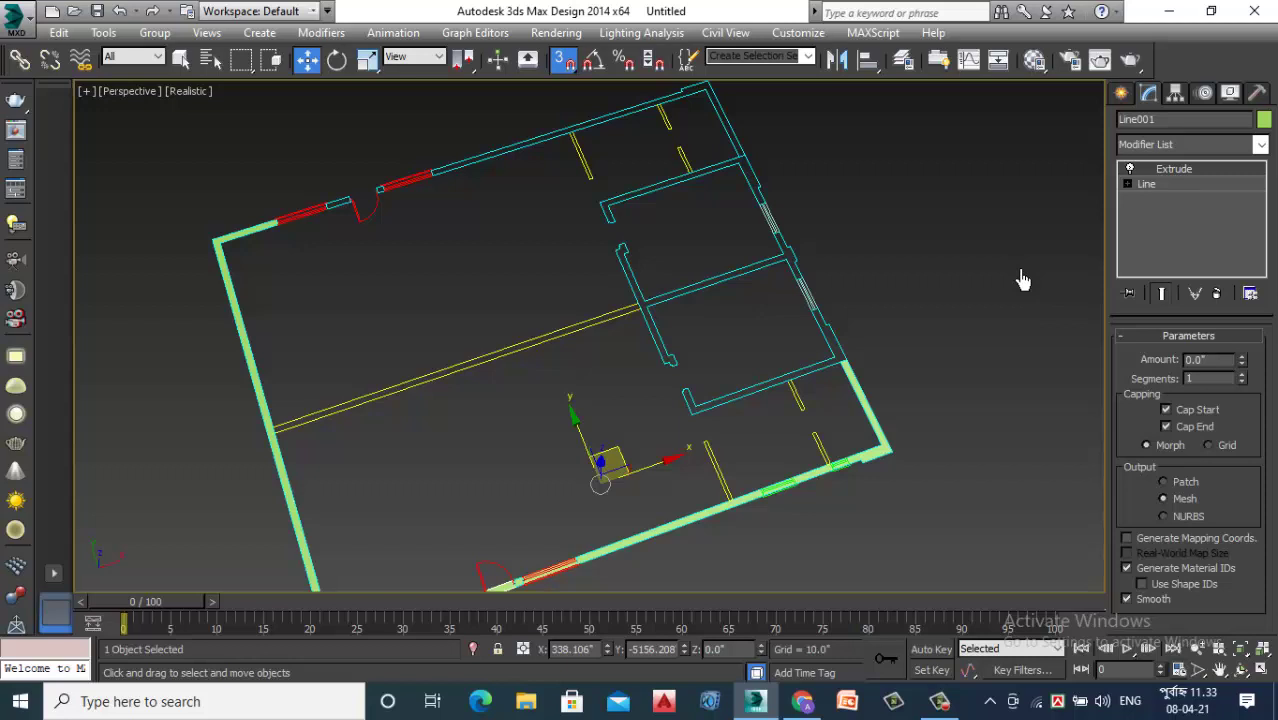
Set the extrusion Amount to 180.0" and orbit around to inspect the walls
{"action": "scroll", "coordinate": [1021, 285], "scroll_direction": "down", "scroll_amount": 3}
{"action": "scroll", "coordinate": [967, 385], "scroll_direction": "up", "scroll_amount": 5}
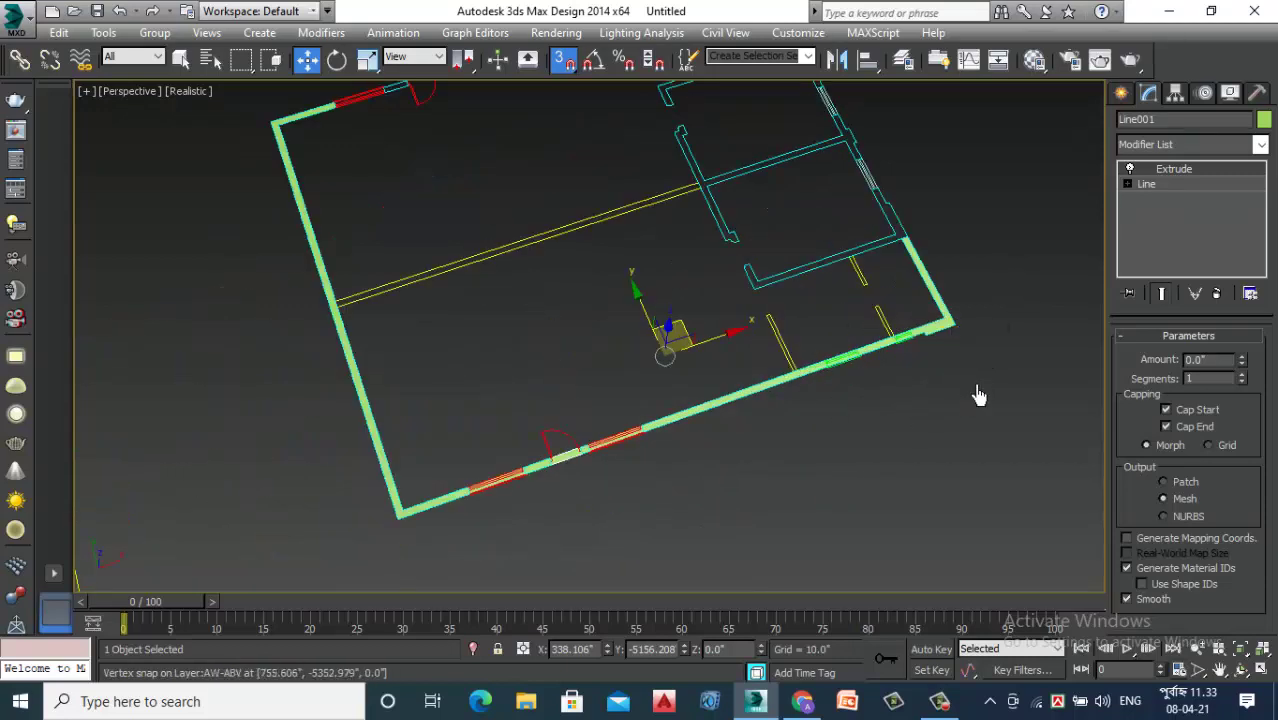
{"action": "scroll", "coordinate": [937, 298], "scroll_direction": "up", "scroll_amount": 2}
{"action": "scroll", "coordinate": [909, 348], "scroll_direction": "down", "scroll_amount": 3}
{"action": "scroll", "coordinate": [981, 394], "scroll_direction": "up", "scroll_amount": 4}
{"action": "type", "text": "15"}
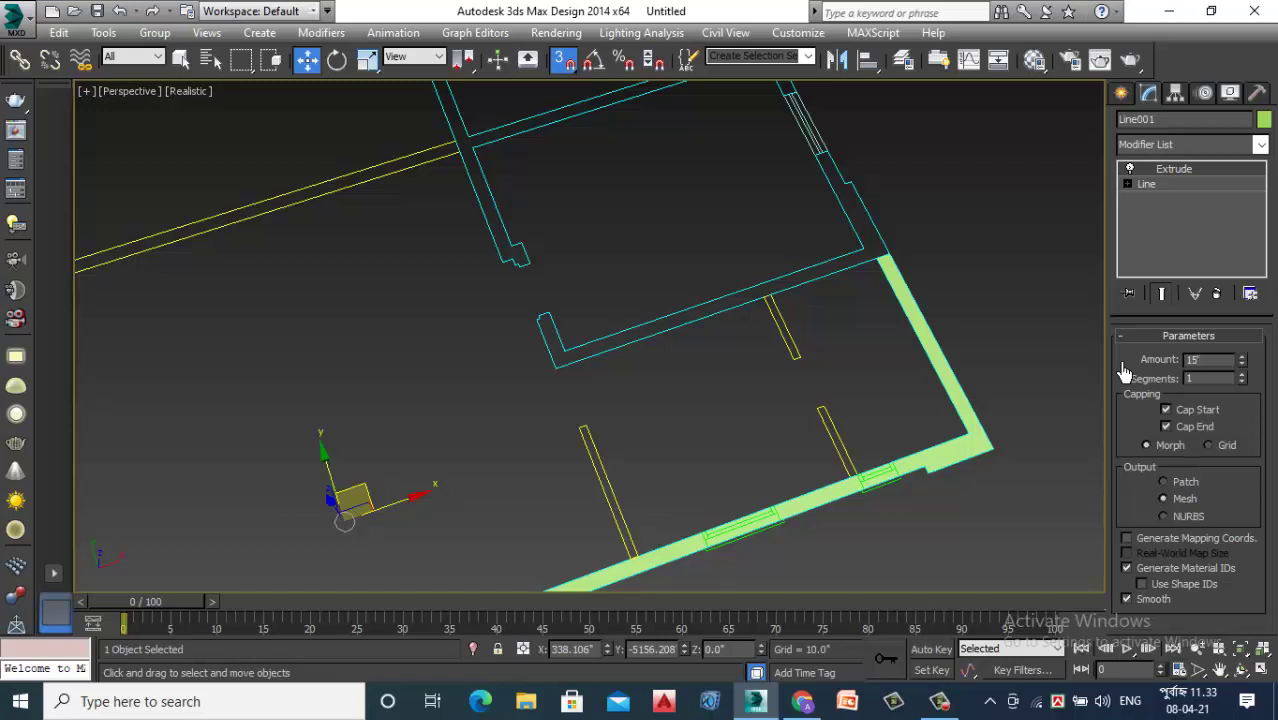
{"action": "key", "text": "Return"}
{"action": "scroll", "coordinate": [819, 334], "scroll_direction": "down", "scroll_amount": 5}
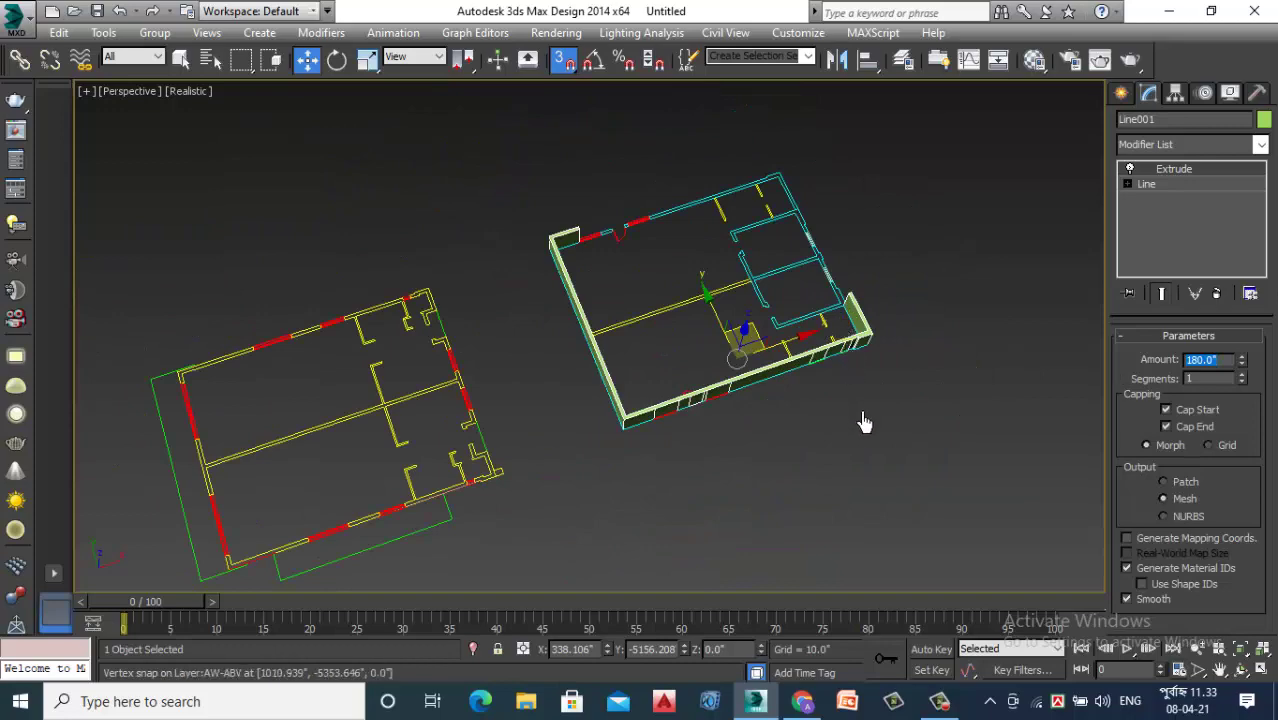
{"action": "mouse_move", "coordinate": [981, 401]}
{"action": "middle_mouse_down", "text": "alt"}
{"action": "mouse_move", "coordinate": [996, 288]}
{"action": "mouse_move", "coordinate": [921, 368]}
{"action": "mouse_move", "coordinate": [880, 377]}
{"action": "middle_mouse_up", "text": "alt"}
{"action": "mouse_move", "coordinate": [750, 408]}
{"action": "middle_mouse_down", "text": "alt"}
{"action": "mouse_move", "coordinate": [551, 399]}
{"action": "mouse_move", "coordinate": [508, 371]}
{"action": "mouse_move", "coordinate": [518, 302]}
{"action": "mouse_move", "coordinate": [516, 354]}
{"action": "mouse_move", "coordinate": [497, 339]}
{"action": "middle_mouse_up", "text": "alt"}
{"action": "scroll", "coordinate": [510, 290], "scroll_direction": "up", "scroll_amount": 5}
{"action": "scroll", "coordinate": [496, 285], "scroll_direction": "down", "scroll_amount": 3}
{"action": "scroll", "coordinate": [497, 339], "scroll_direction": "down", "scroll_amount": 5}
{"action": "mouse_move", "coordinate": [687, 353]}
{"action": "middle_mouse_down", "text": "alt"}
{"action": "mouse_move", "coordinate": [695, 336]}
{"action": "mouse_move", "coordinate": [707, 410]}
{"action": "mouse_move", "coordinate": [869, 381]}
{"action": "middle_mouse_up", "text": "alt"}
{"action": "scroll", "coordinate": [869, 381], "scroll_direction": "up", "scroll_amount": 5}
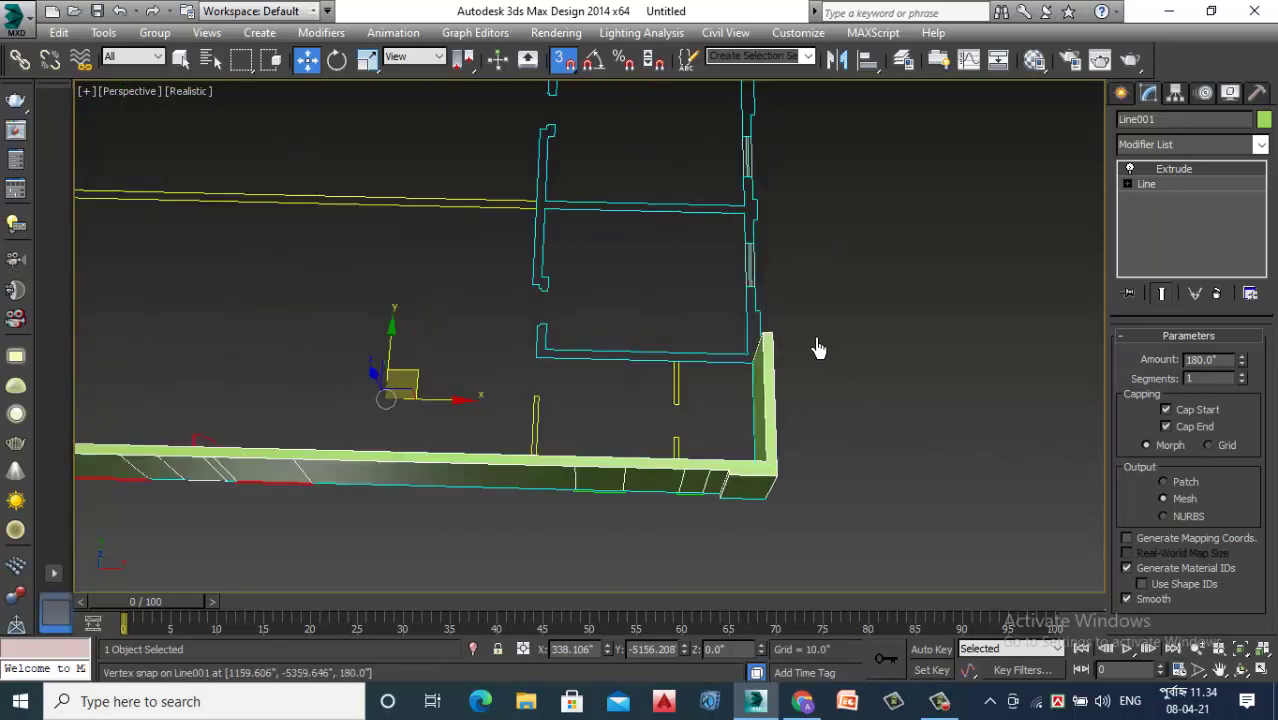
Start a new Line from Create > Shapes > Splines, viewing the wall corner from above
{"action": "left_click", "coordinate": [1121, 92]}
{"action": "scroll", "coordinate": [939, 360], "scroll_direction": "down", "scroll_amount": 3}
{"action": "scroll", "coordinate": [871, 333], "scroll_direction": "down", "scroll_amount": 2}
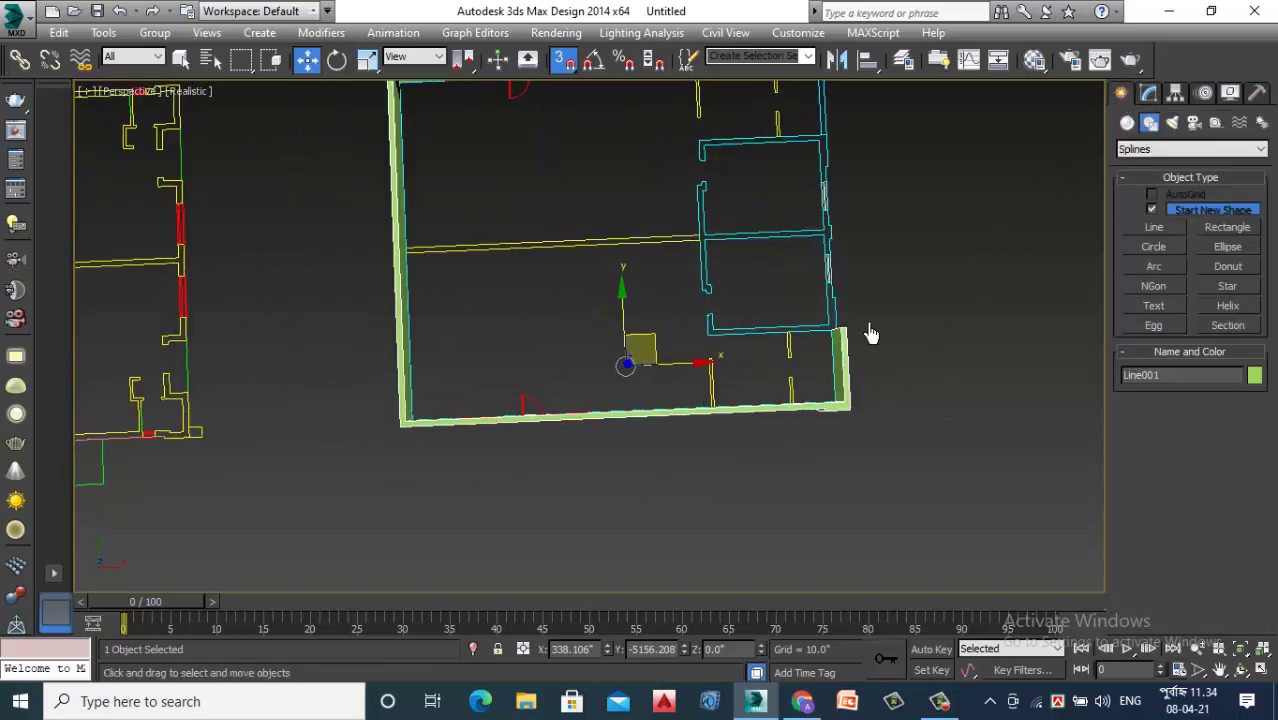
{"action": "scroll", "coordinate": [842, 277], "scroll_direction": "up", "scroll_amount": 2}
{"action": "scroll", "coordinate": [799, 332], "scroll_direction": "up", "scroll_amount": 2}
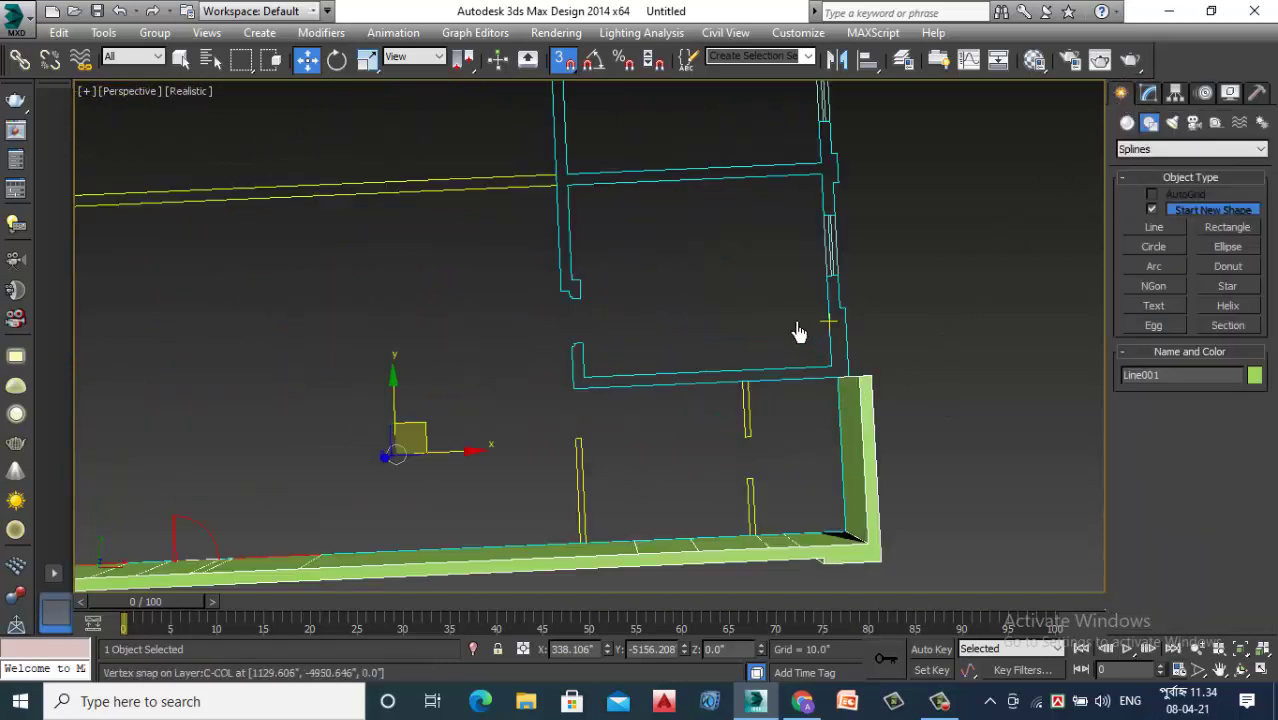
{"action": "left_click", "coordinate": [1156, 227]}
{"action": "scroll", "coordinate": [838, 380], "scroll_direction": "up", "scroll_amount": 3}
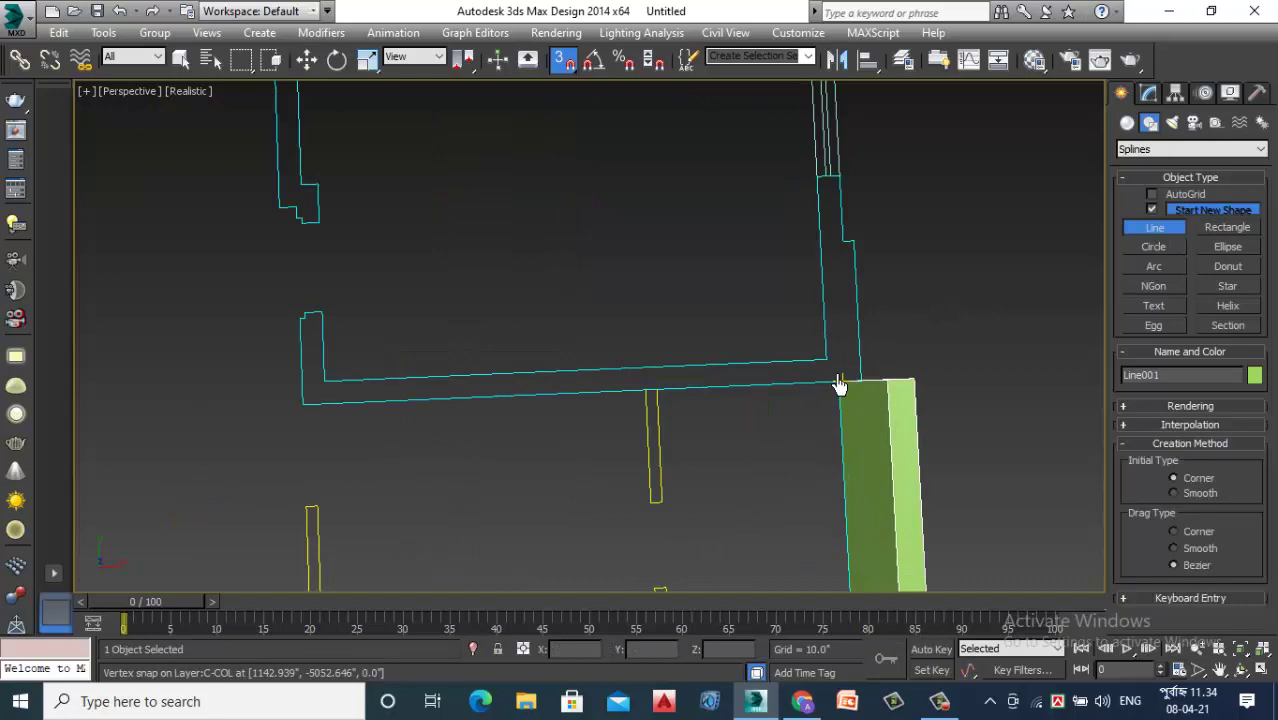
{"action": "scroll", "coordinate": [840, 386], "scroll_direction": "up", "scroll_amount": 2}
{"action": "mouse_move", "coordinate": [862, 328]}
{"action": "middle_mouse_down", "text": "alt"}
{"action": "mouse_move", "coordinate": [941, 328]}
{"action": "mouse_move", "coordinate": [884, 319]}
{"action": "mouse_move", "coordinate": [871, 271]}
{"action": "mouse_move", "coordinate": [973, 365]}
{"action": "mouse_move", "coordinate": [907, 262]}
{"action": "middle_mouse_up", "text": "alt"}
{"action": "scroll", "coordinate": [938, 326], "scroll_direction": "up", "scroll_amount": 2}
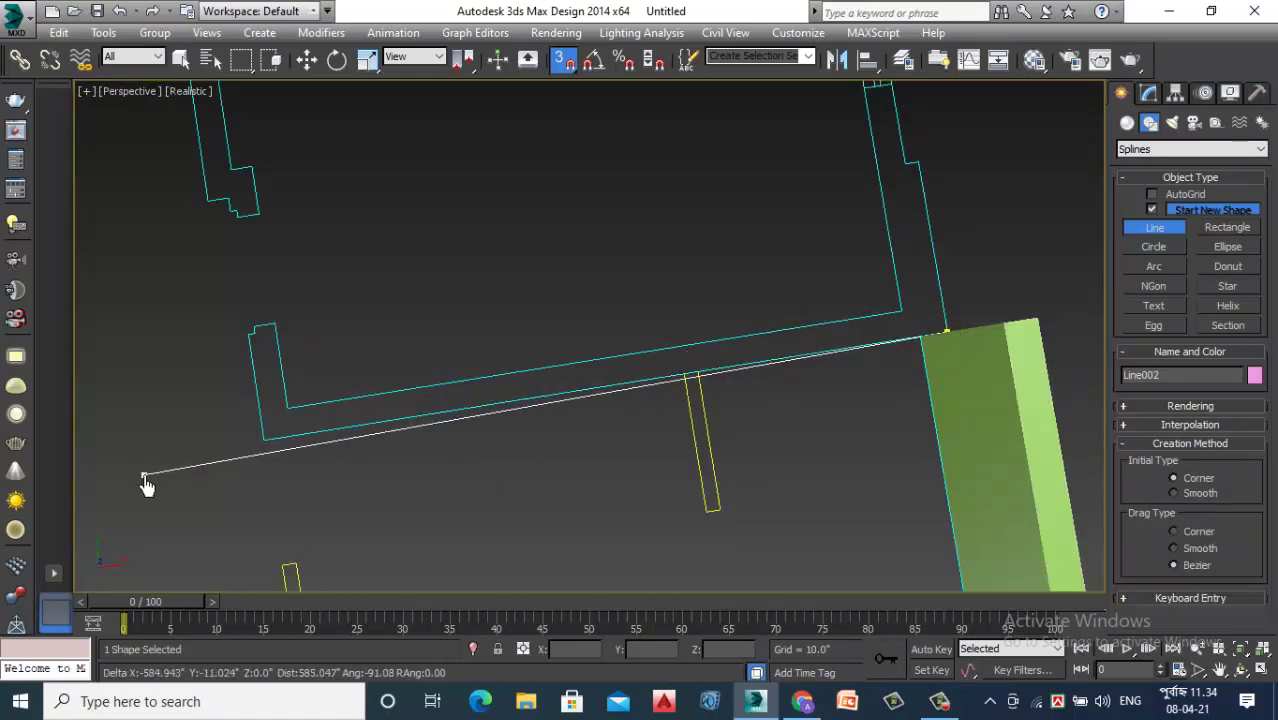
Begin Line002 at the interior wall corner, adding vertices at the notch and next corner
{"action": "left_click", "coordinate": [263, 438]}
{"action": "scroll", "coordinate": [228, 318], "scroll_direction": "up", "scroll_amount": 3}
{"action": "scroll", "coordinate": [228, 318], "scroll_direction": "up", "scroll_amount": 2}
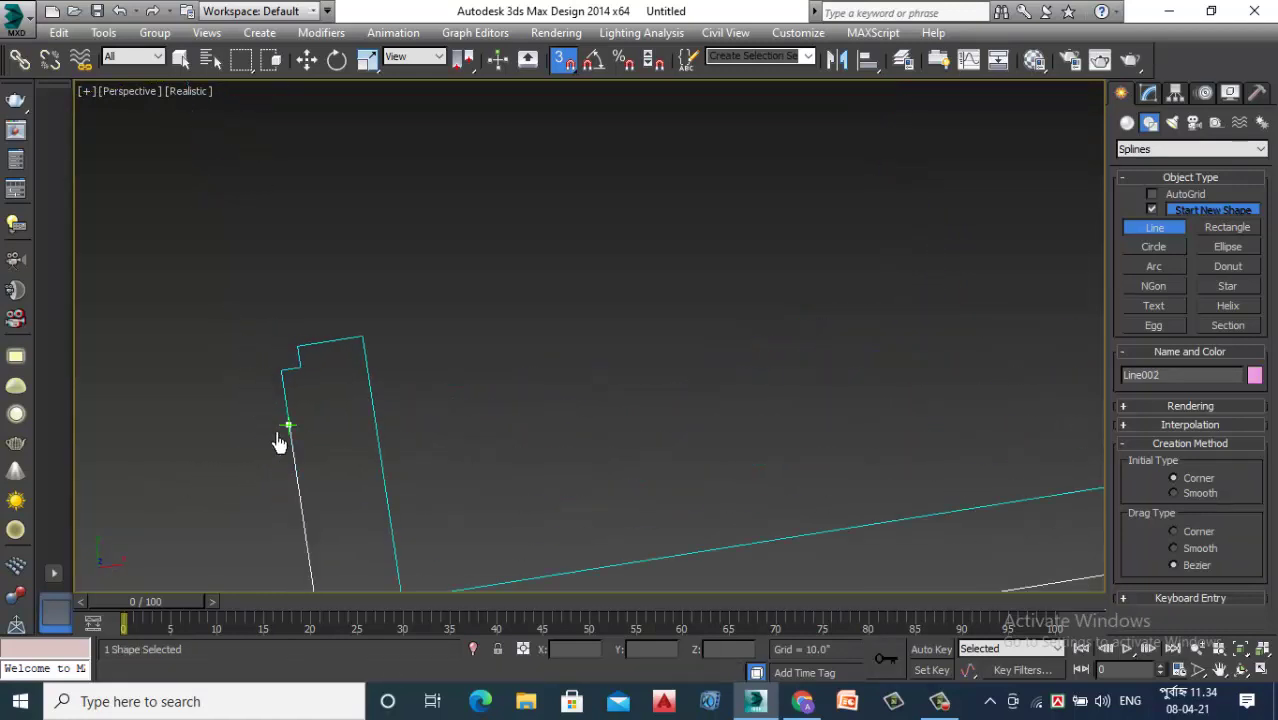
{"action": "scroll", "coordinate": [300, 375], "scroll_direction": "up", "scroll_amount": 2}
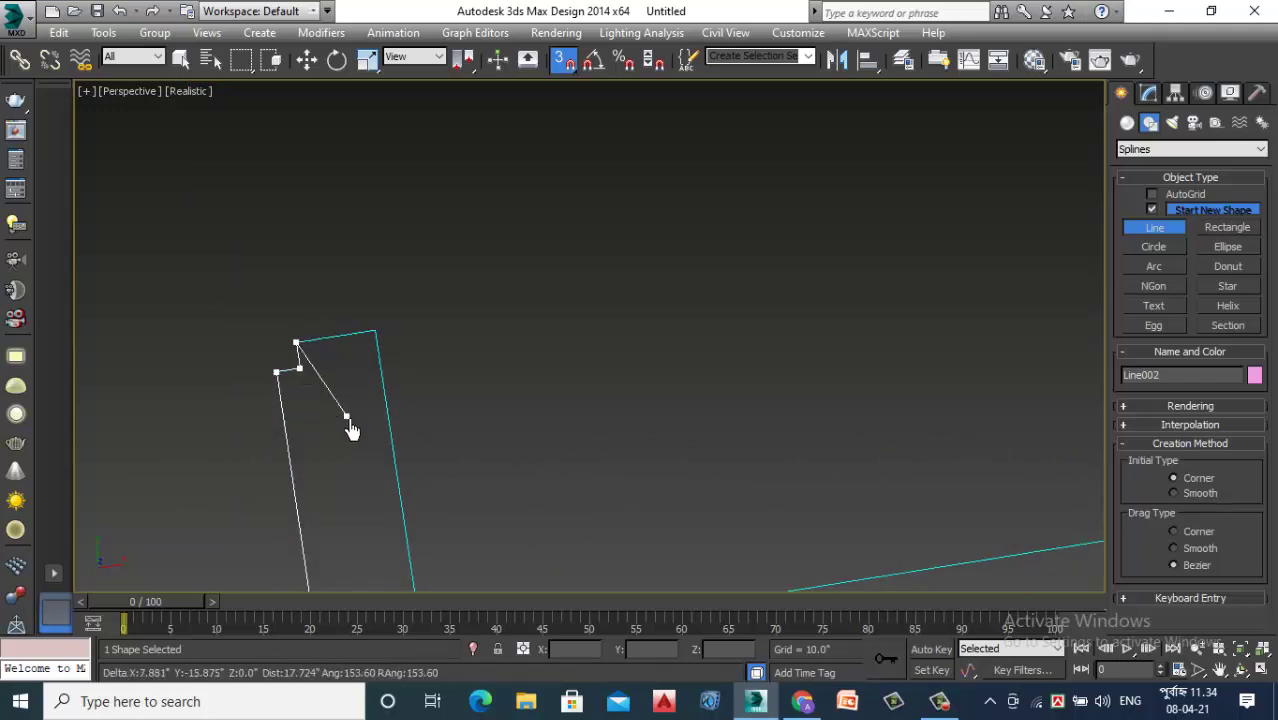
{"action": "scroll", "coordinate": [335, 410], "scroll_direction": "down", "scroll_amount": 3}
{"action": "scroll", "coordinate": [285, 234], "scroll_direction": "up", "scroll_amount": 2}
{"action": "scroll", "coordinate": [300, 268], "scroll_direction": "up", "scroll_amount": 1}
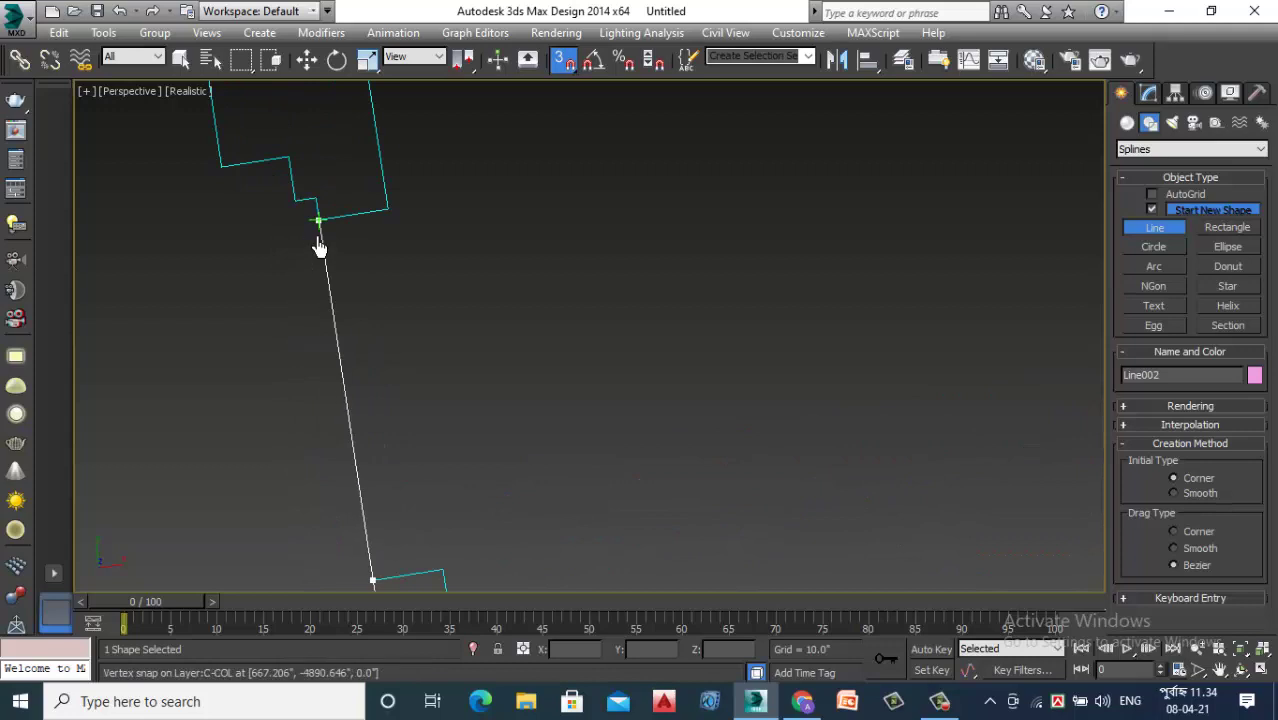
{"action": "left_click", "coordinate": [317, 219]}
{"action": "scroll", "coordinate": [311, 208], "scroll_direction": "up", "scroll_amount": 1}
{"action": "left_click", "coordinate": [316, 200]}
{"action": "scroll", "coordinate": [256, 207], "scroll_direction": "up", "scroll_amount": 1}
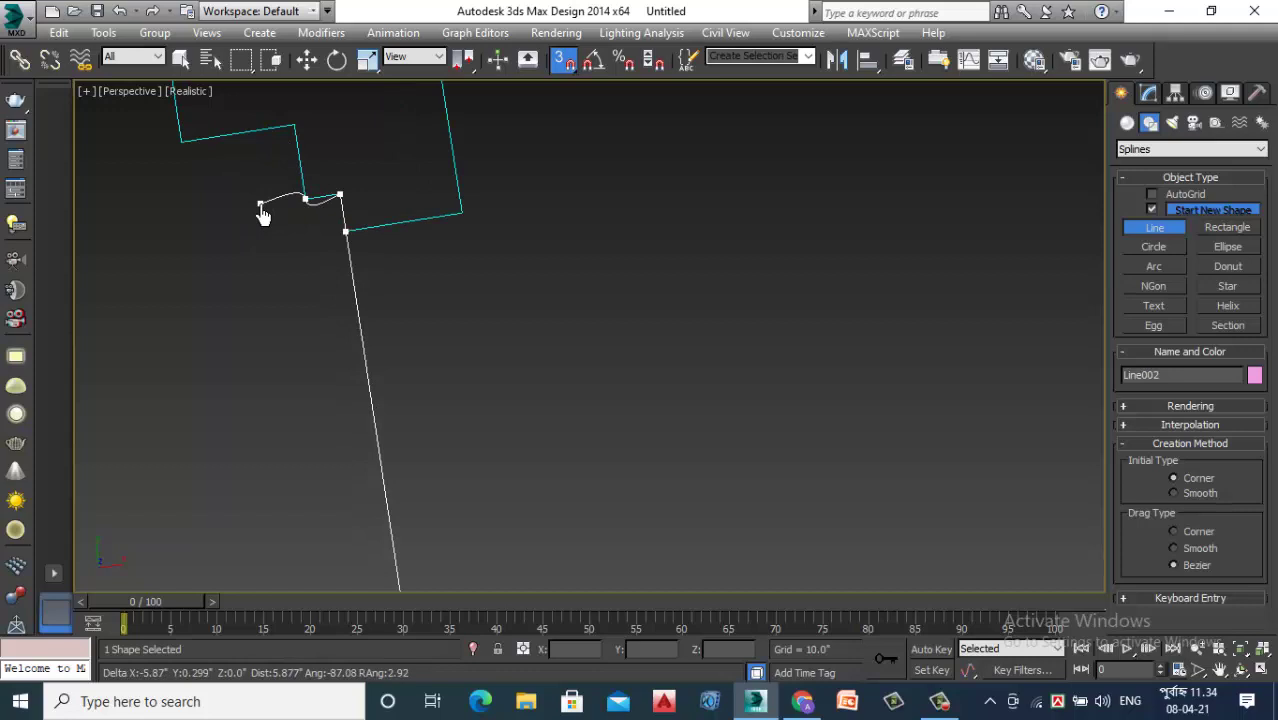
{"action": "scroll", "coordinate": [287, 180], "scroll_direction": "up", "scroll_amount": 1}
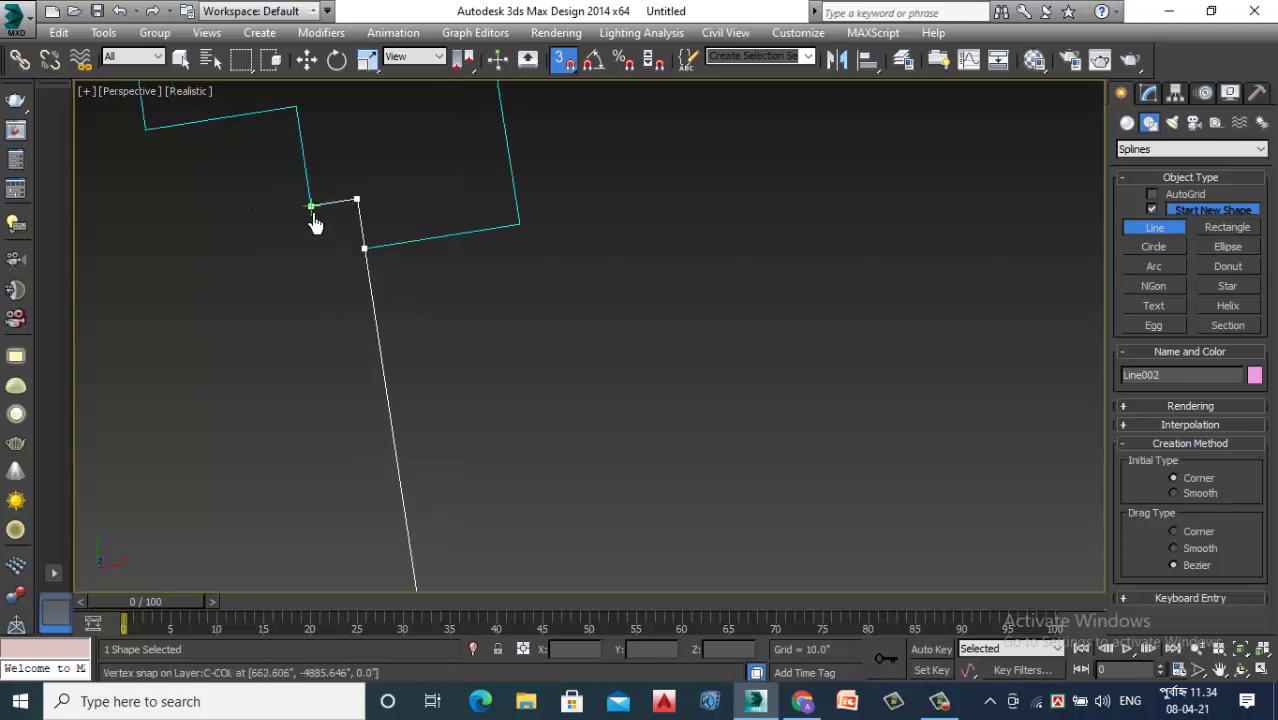
Extend Line002 with snapped vertices at the upper corner, next corner and wall intersection
{"action": "left_click", "coordinate": [296, 110]}
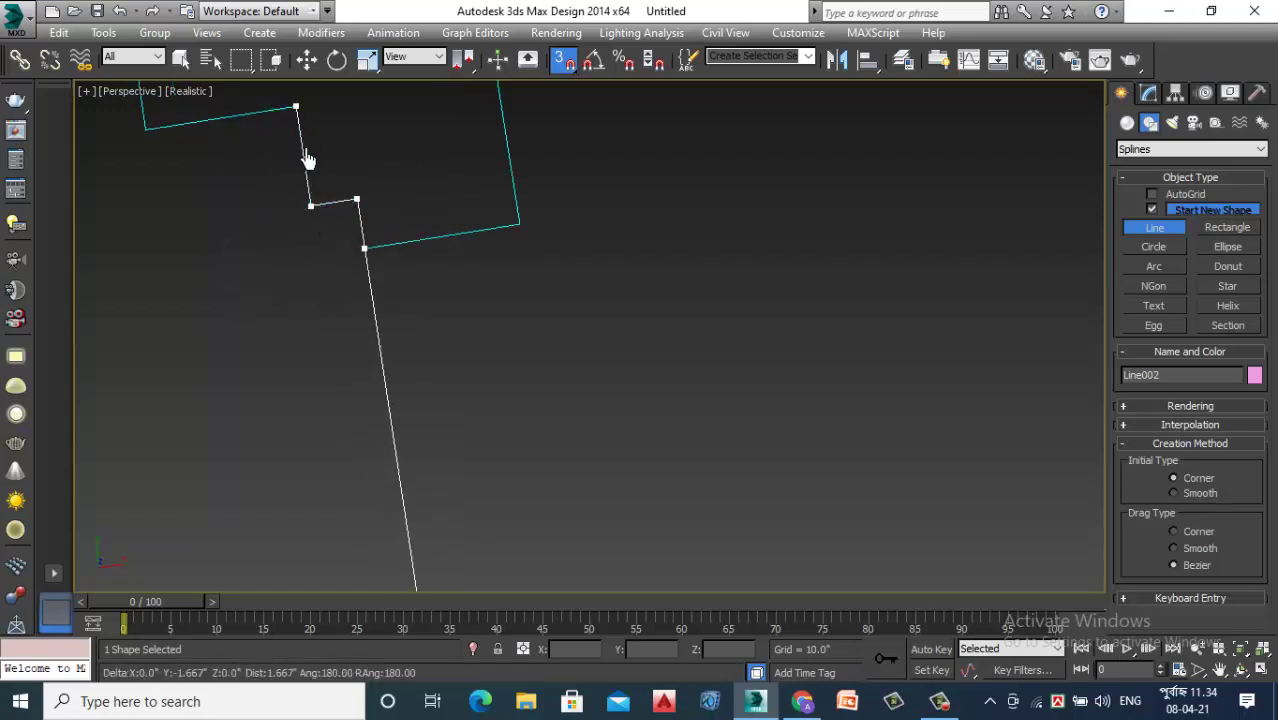
{"action": "scroll", "coordinate": [305, 157], "scroll_direction": "down", "scroll_amount": 2}
{"action": "scroll", "coordinate": [213, 181], "scroll_direction": "up", "scroll_amount": 2}
{"action": "left_click", "coordinate": [217, 201]}
{"action": "scroll", "coordinate": [285, 408], "scroll_direction": "down", "scroll_amount": 2}
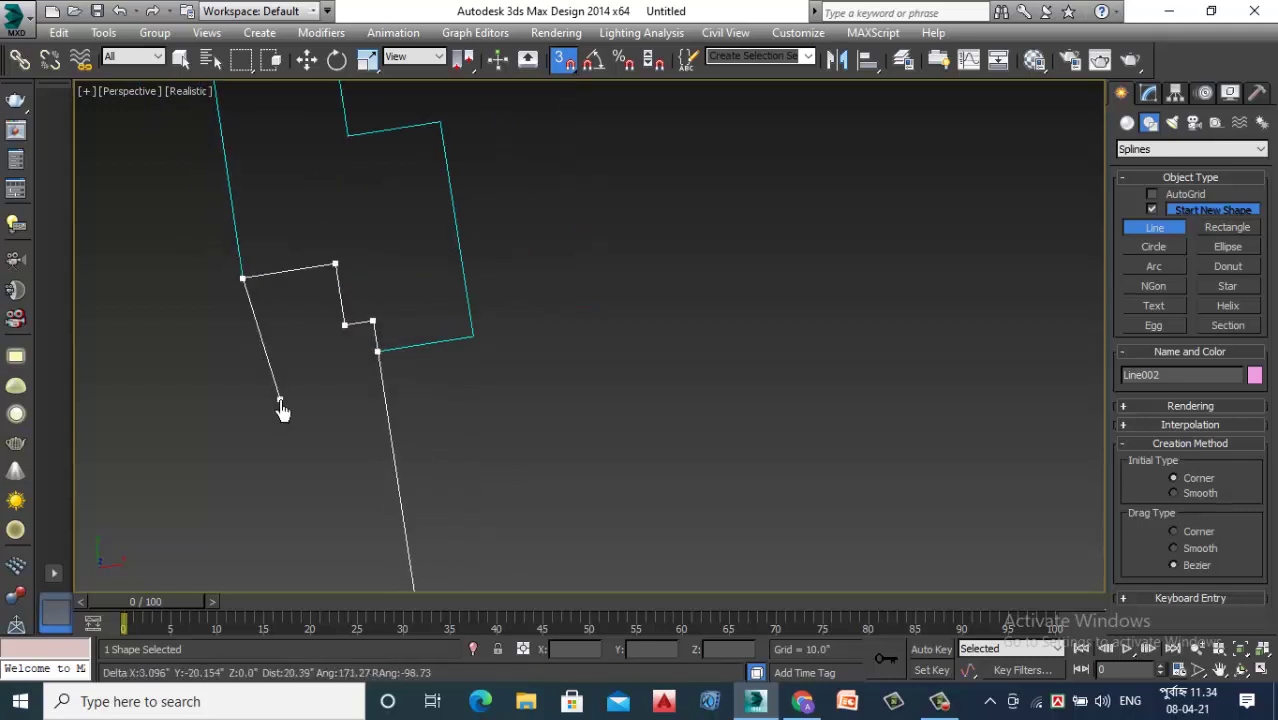
{"action": "scroll", "coordinate": [277, 412], "scroll_direction": "down", "scroll_amount": 6}
{"action": "scroll", "coordinate": [278, 415], "scroll_direction": "down", "scroll_amount": 3}
{"action": "scroll", "coordinate": [245, 323], "scroll_direction": "up", "scroll_amount": 2}
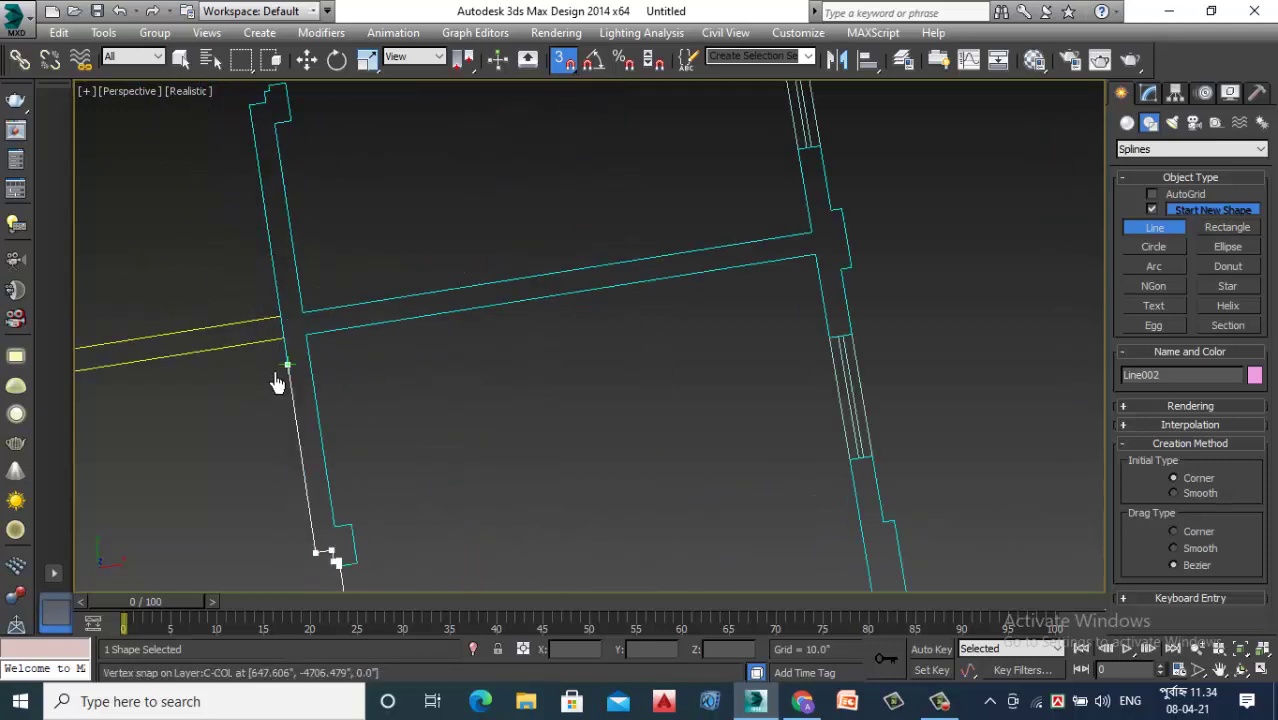
{"action": "scroll", "coordinate": [275, 385], "scroll_direction": "down", "scroll_amount": 1}
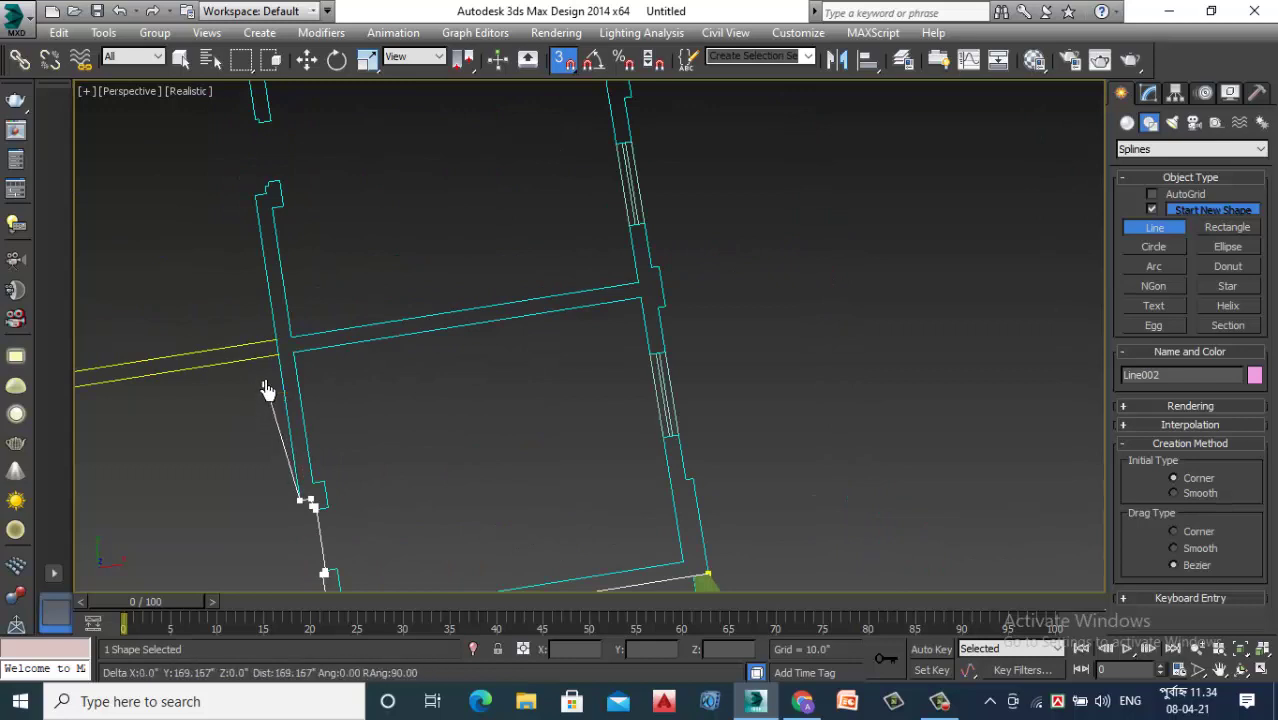
{"action": "scroll", "coordinate": [271, 380], "scroll_direction": "up", "scroll_amount": 3}
{"action": "scroll", "coordinate": [300, 340], "scroll_direction": "up", "scroll_amount": 1}
{"action": "left_click", "coordinate": [349, 298]}
{"action": "scroll", "coordinate": [290, 350], "scroll_direction": "down", "scroll_amount": 2}
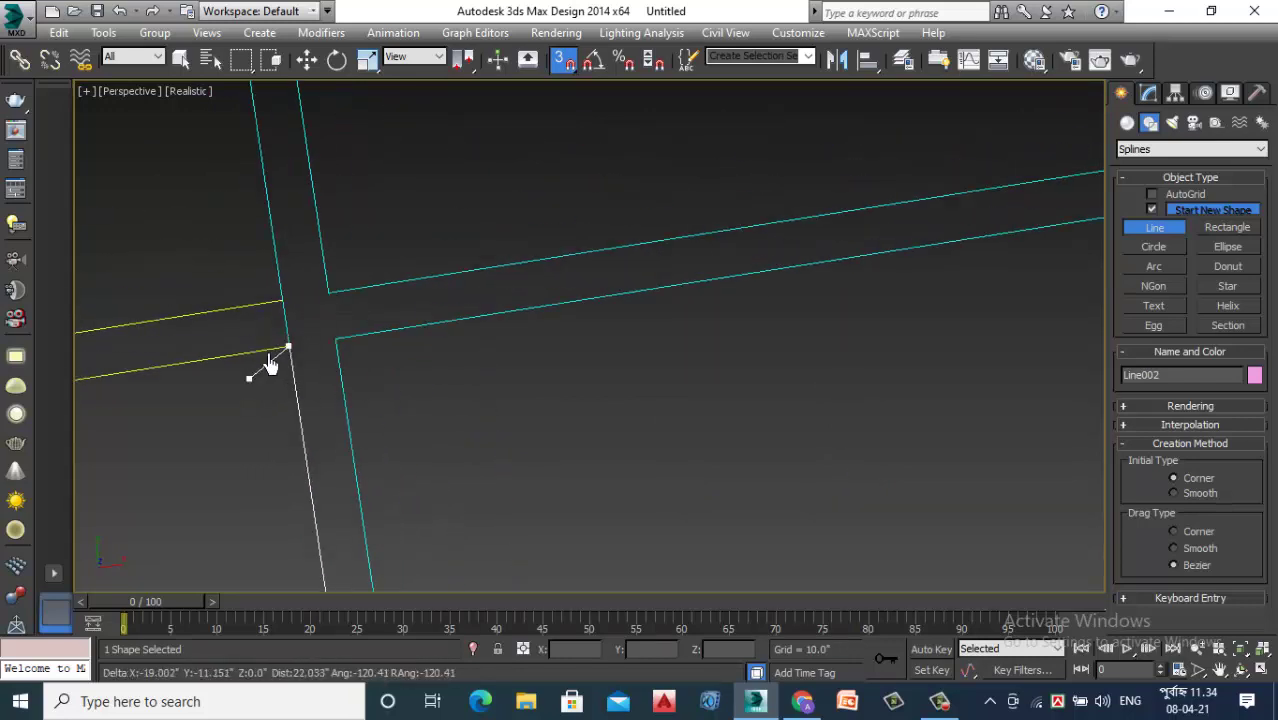
{"action": "scroll", "coordinate": [300, 257], "scroll_direction": "down", "scroll_amount": 2}
{"action": "scroll", "coordinate": [302, 253], "scroll_direction": "down", "scroll_amount": 2}
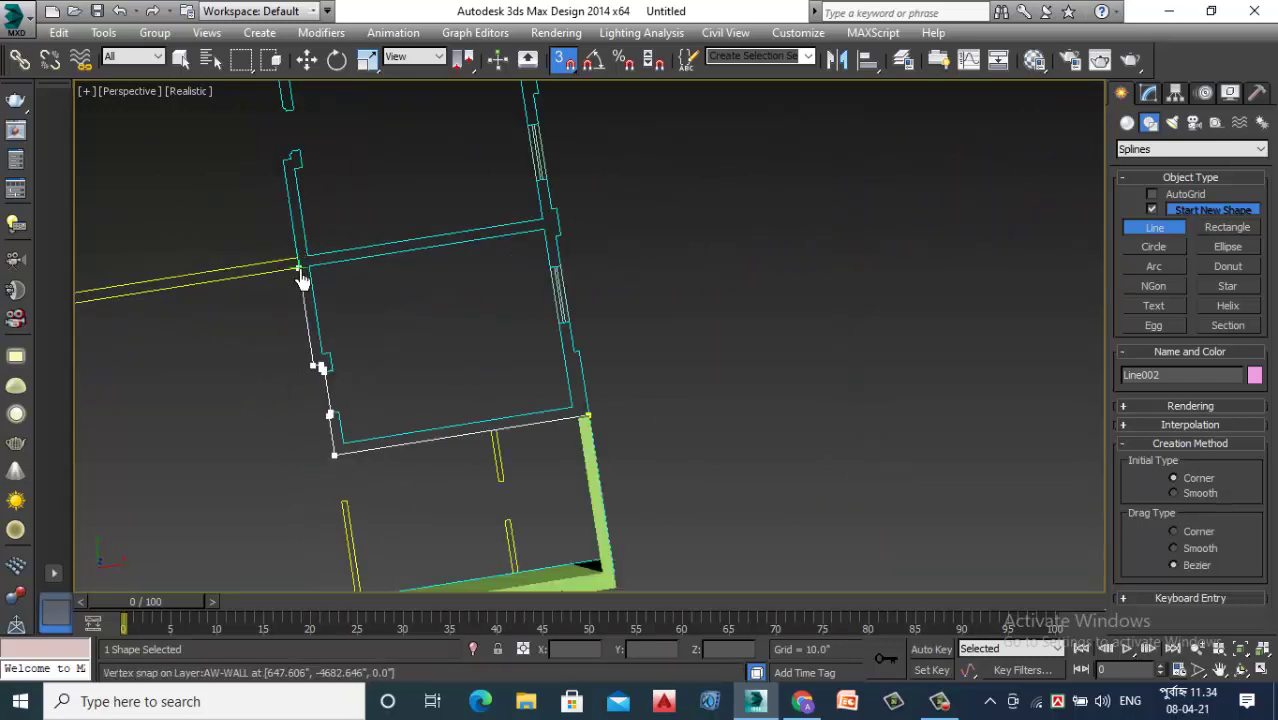
{"action": "scroll", "coordinate": [305, 280], "scroll_direction": "up", "scroll_amount": 4}
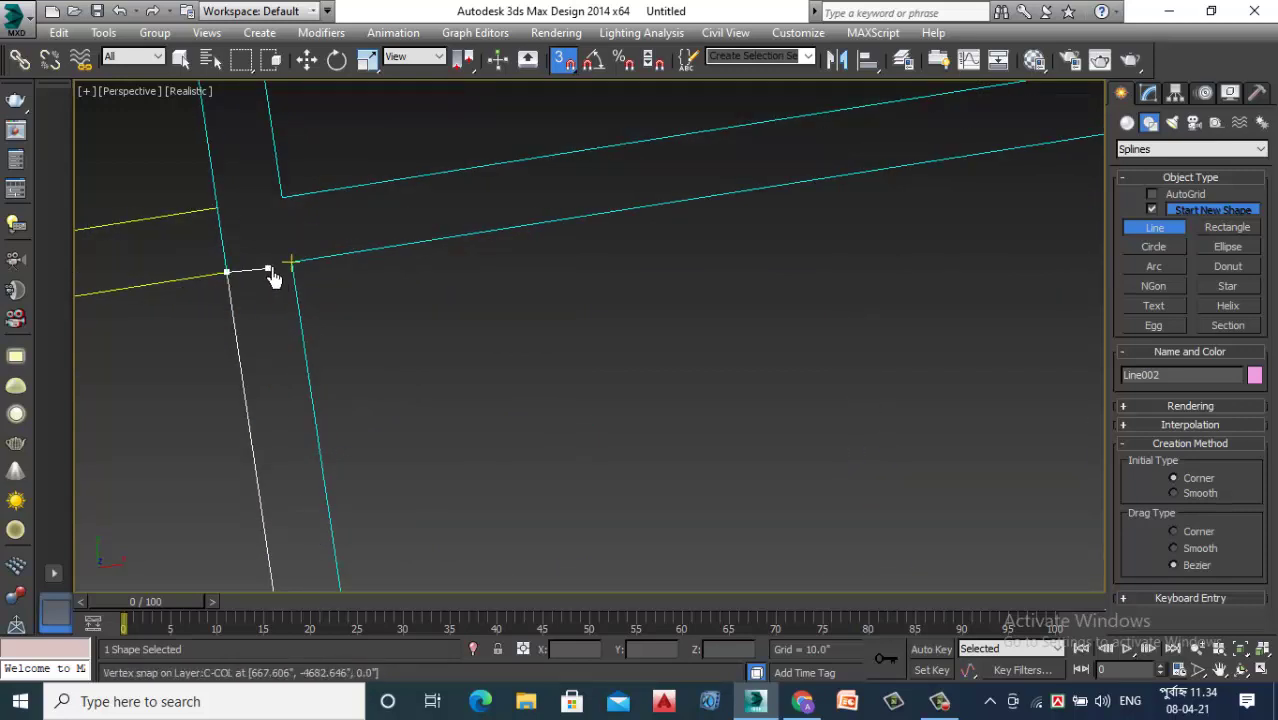
{"action": "scroll", "coordinate": [322, 230], "scroll_direction": "down", "scroll_amount": 2}
{"action": "scroll", "coordinate": [356, 493], "scroll_direction": "up", "scroll_amount": 3}
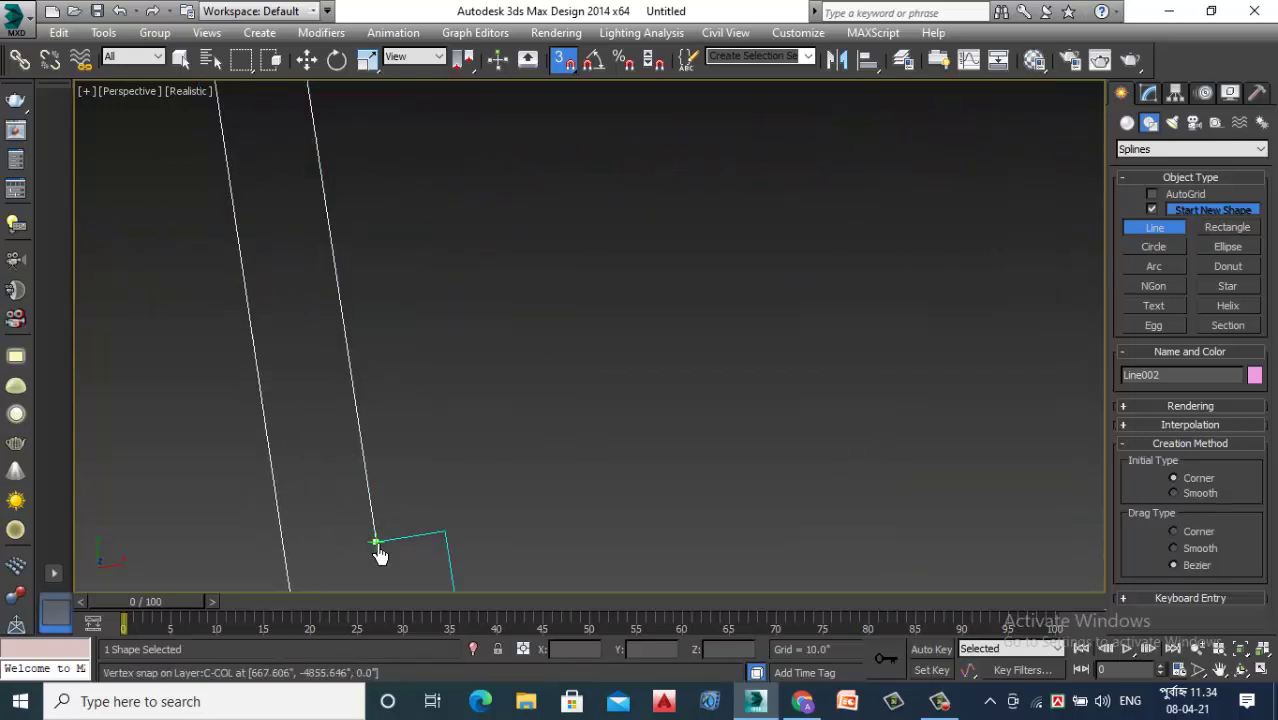
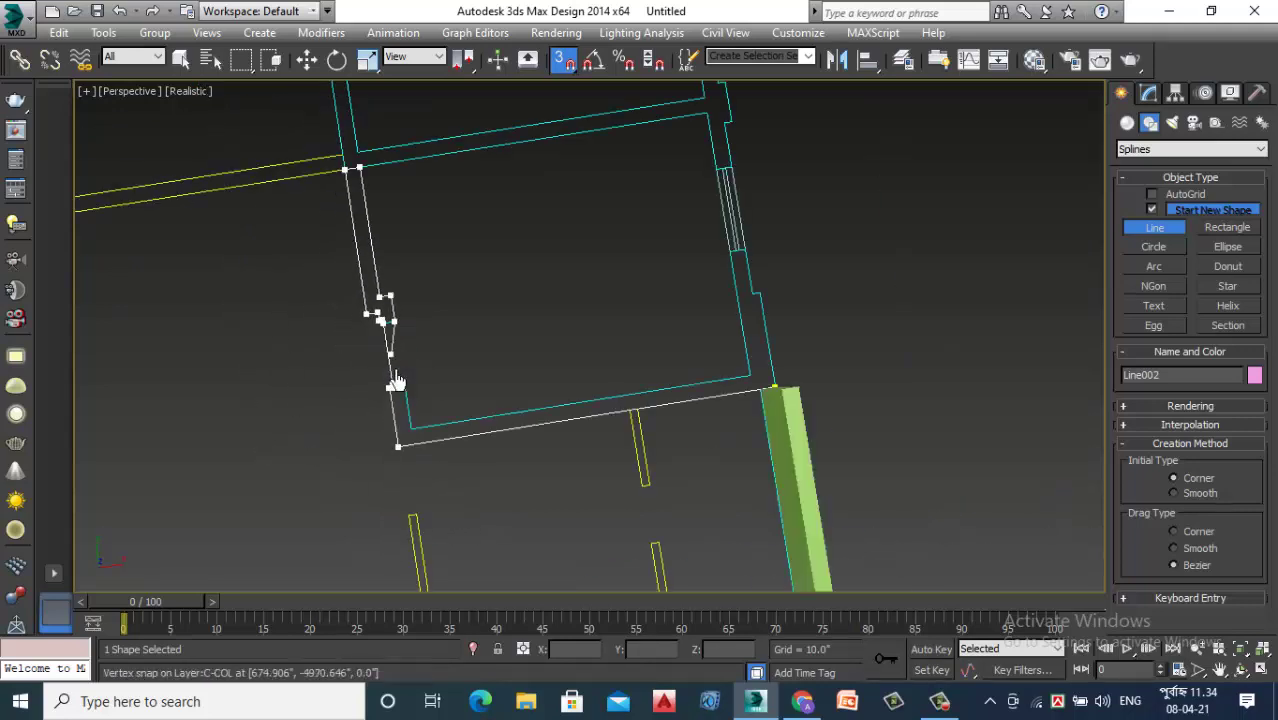
Start the Line002 spline, snapping vertices to the first four wall-outline corners beside the green walls
{"action": "scroll", "coordinate": [405, 365], "scroll_direction": "up", "scroll_amount": 3}
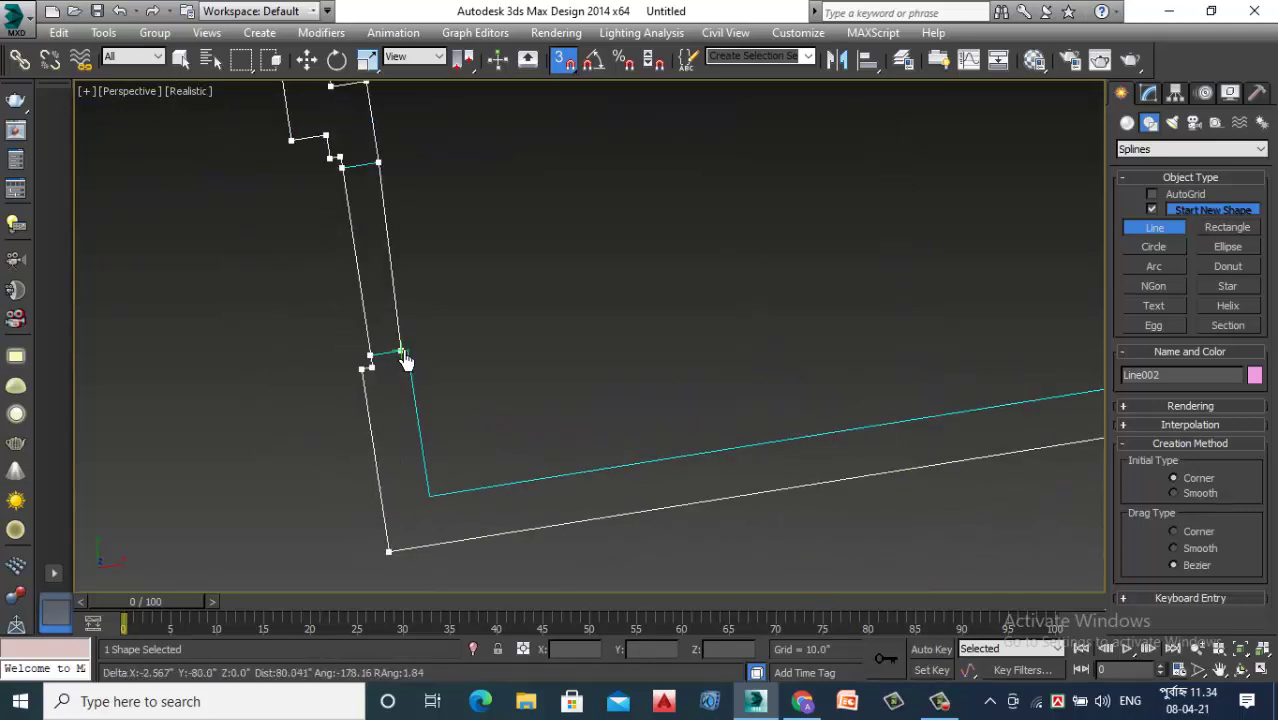
{"action": "left_click", "coordinate": [428, 497]}
{"action": "scroll", "coordinate": [400, 460], "scroll_direction": "down", "scroll_amount": 3}
{"action": "scroll", "coordinate": [778, 422], "scroll_direction": "up", "scroll_amount": 3}
{"action": "scroll", "coordinate": [613, 385], "scroll_direction": "up", "scroll_amount": 1}
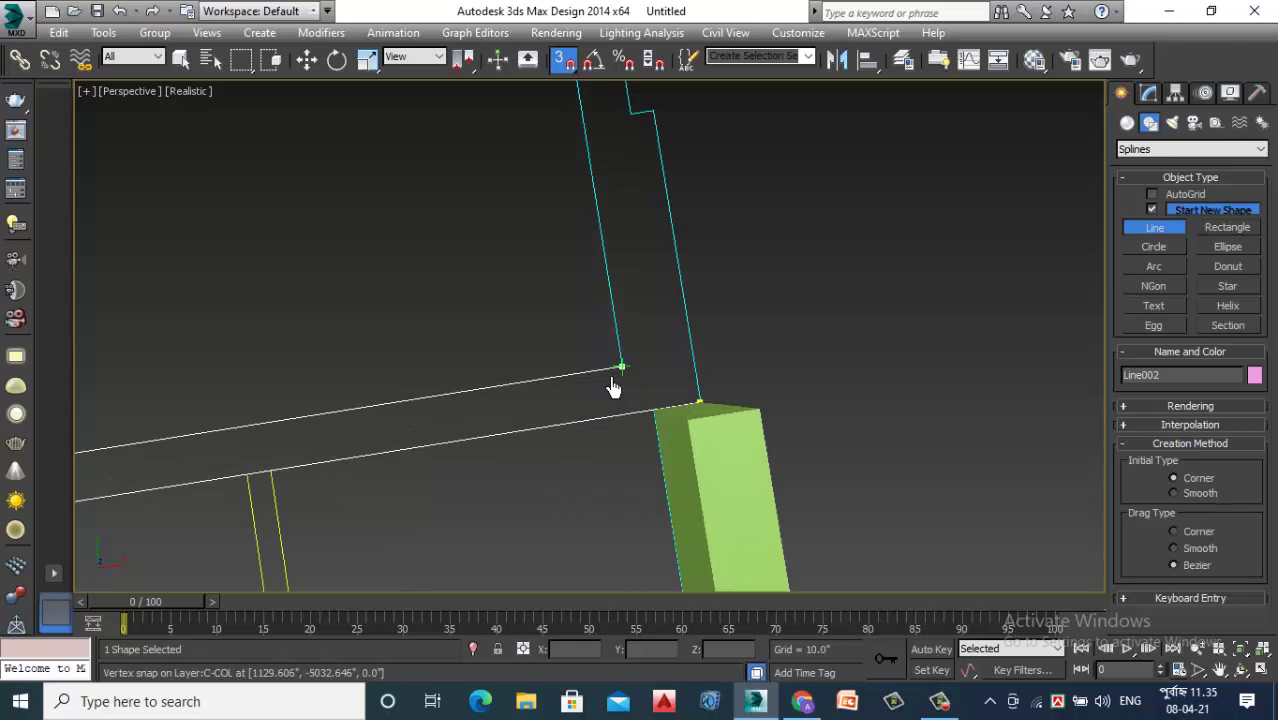
{"action": "left_click", "coordinate": [615, 380]}
{"action": "scroll", "coordinate": [470, 413], "scroll_direction": "down", "scroll_amount": 3}
{"action": "scroll", "coordinate": [484, 177], "scroll_direction": "up", "scroll_amount": 2}
{"action": "scroll", "coordinate": [564, 262], "scroll_direction": "up", "scroll_amount": 1}
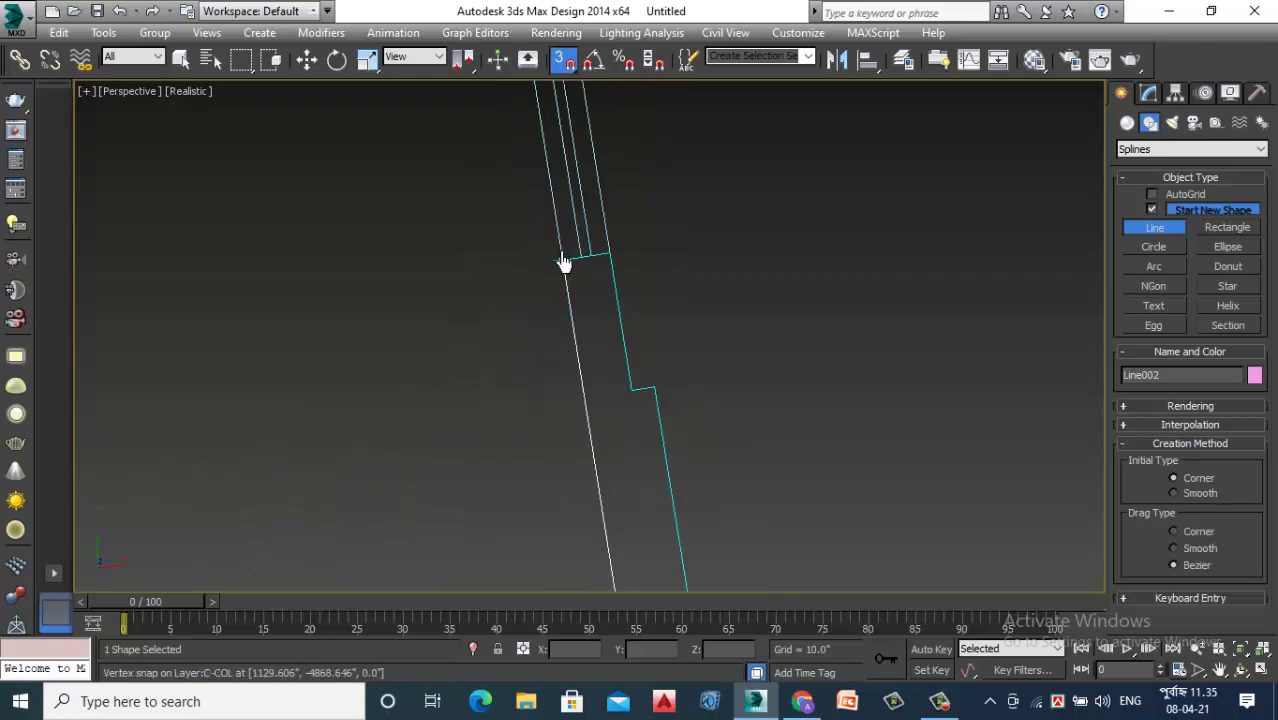
{"action": "scroll", "coordinate": [460, 362], "scroll_direction": "down", "scroll_amount": 3}
{"action": "scroll", "coordinate": [491, 314], "scroll_direction": "up", "scroll_amount": 2}
{"action": "scroll", "coordinate": [520, 340], "scroll_direction": "up", "scroll_amount": 1}
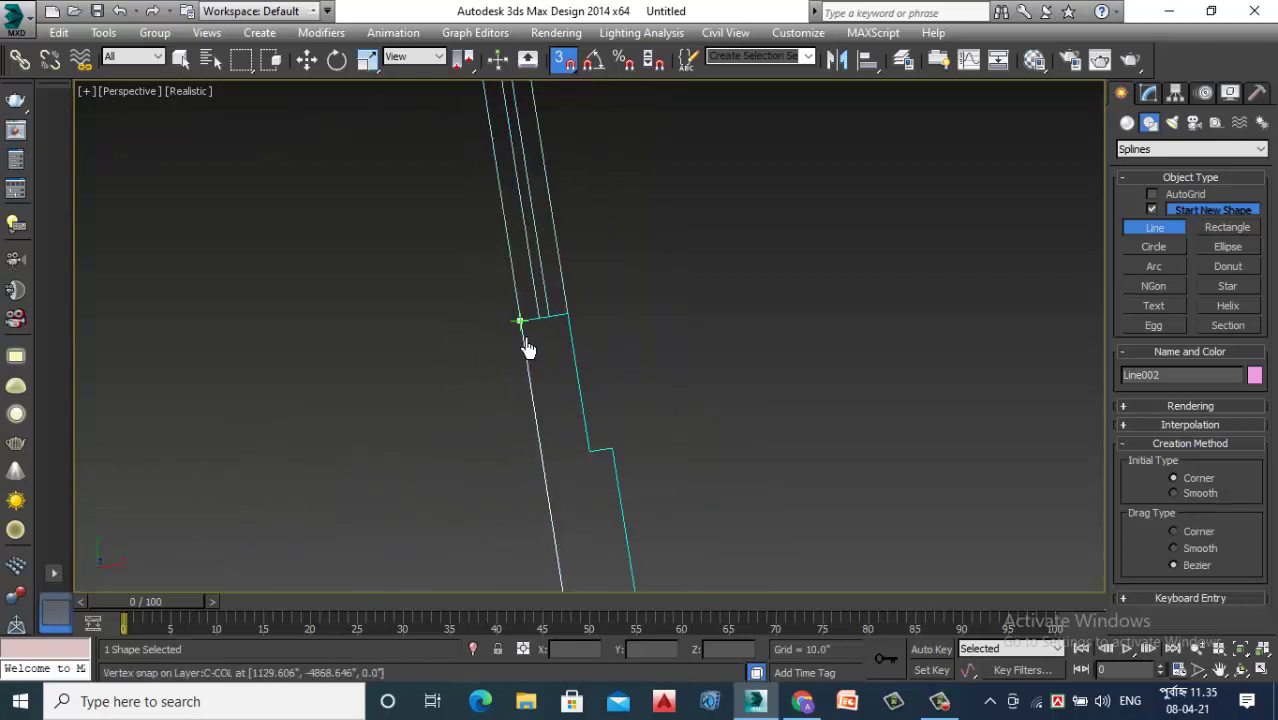
{"action": "left_click", "coordinate": [528, 342]}
Snap the remaining corner vertices and close the spline back at its first vertex
{"action": "scroll", "coordinate": [359, 388], "scroll_direction": "down", "scroll_amount": 3}
{"action": "scroll", "coordinate": [376, 265], "scroll_direction": "up", "scroll_amount": 2}
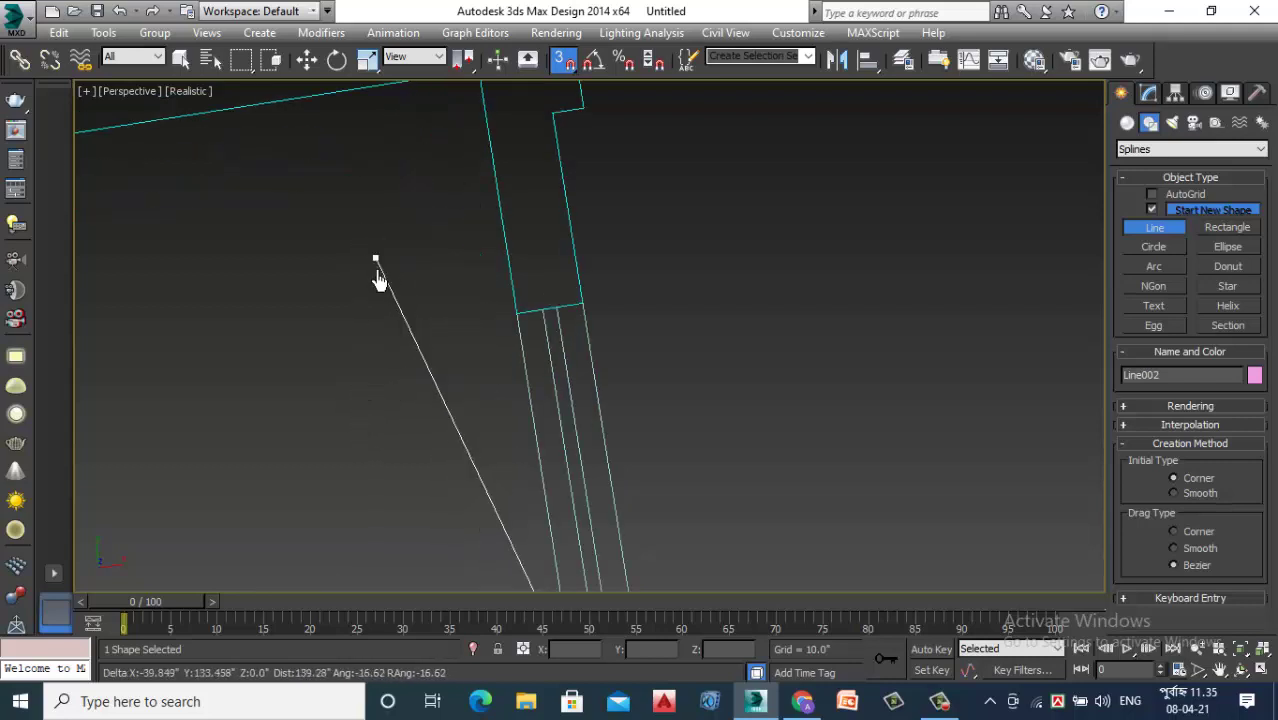
{"action": "scroll", "coordinate": [506, 340], "scroll_direction": "up", "scroll_amount": 1}
{"action": "left_click", "coordinate": [507, 339]}
{"action": "scroll", "coordinate": [330, 409], "scroll_direction": "down", "scroll_amount": 3}
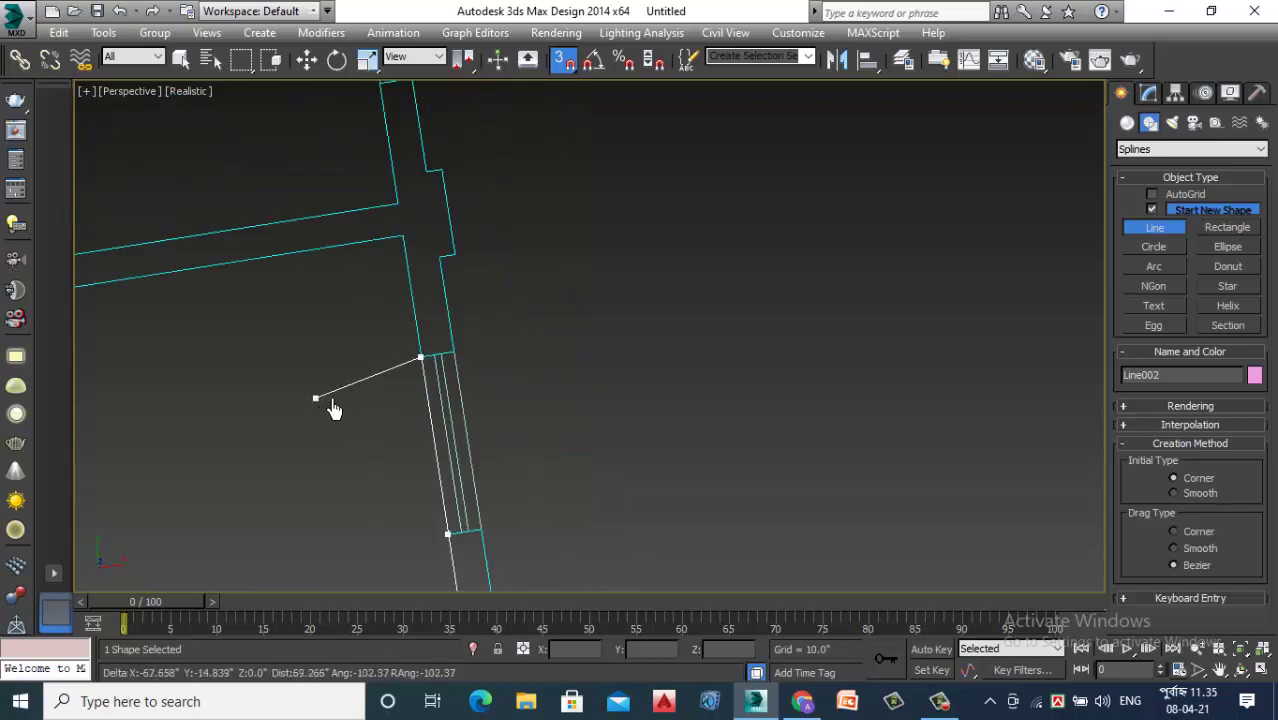
{"action": "scroll", "coordinate": [420, 355], "scroll_direction": "up", "scroll_amount": 1}
{"action": "scroll", "coordinate": [270, 343], "scroll_direction": "down", "scroll_amount": 1}
{"action": "scroll", "coordinate": [400, 358], "scroll_direction": "up", "scroll_amount": 1}
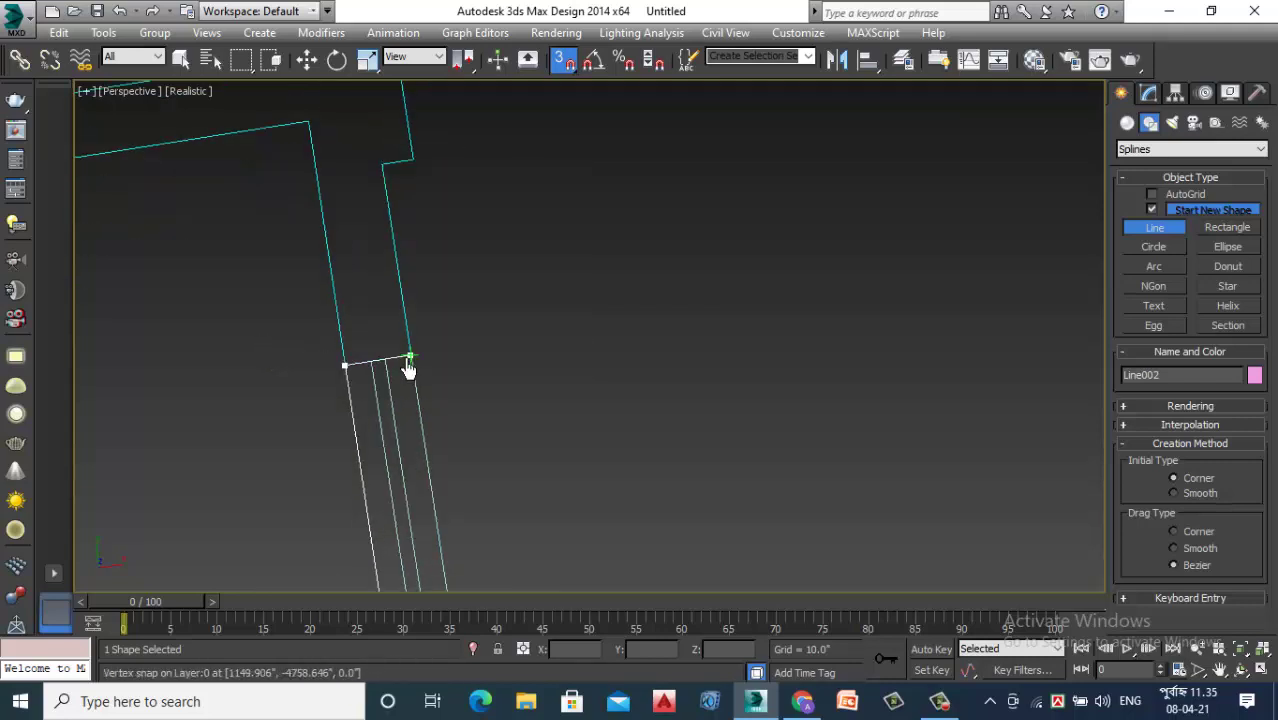
{"action": "scroll", "coordinate": [420, 362], "scroll_direction": "up", "scroll_amount": 1}
{"action": "left_click", "coordinate": [415, 360]}
{"action": "scroll", "coordinate": [465, 308], "scroll_direction": "down", "scroll_amount": 2}
{"action": "scroll", "coordinate": [471, 519], "scroll_direction": "down", "scroll_amount": 1}
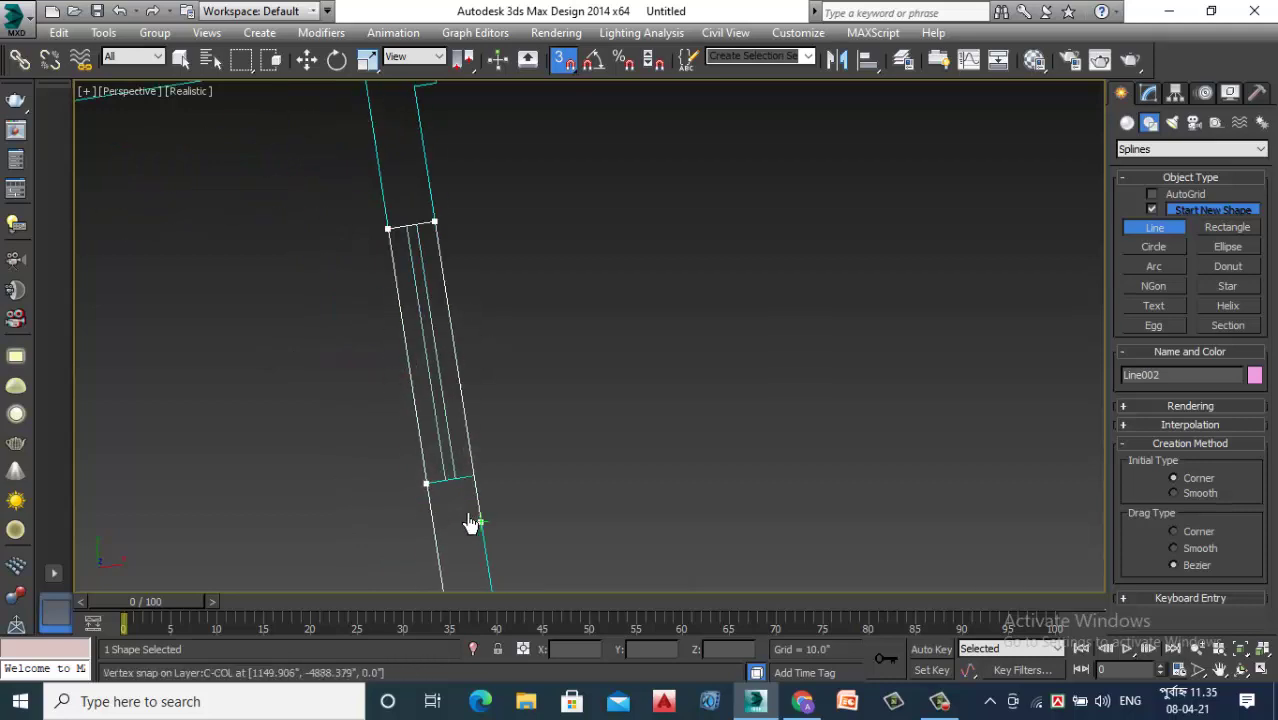
{"action": "scroll", "coordinate": [476, 456], "scroll_direction": "up", "scroll_amount": 3}
{"action": "left_click", "coordinate": [476, 448]}
{"action": "scroll", "coordinate": [545, 300], "scroll_direction": "down", "scroll_amount": 2}
{"action": "scroll", "coordinate": [515, 490], "scroll_direction": "up", "scroll_amount": 2}
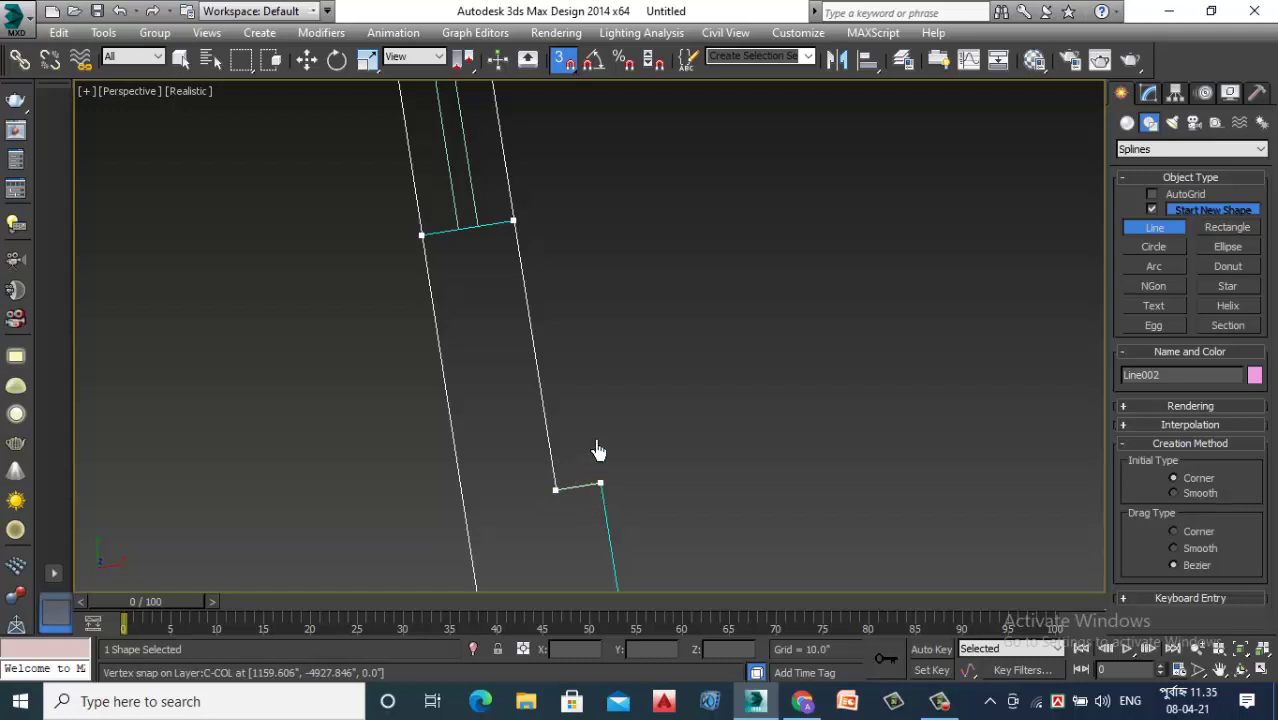
{"action": "scroll", "coordinate": [518, 495], "scroll_direction": "up", "scroll_amount": 2}
{"action": "scroll", "coordinate": [660, 290], "scroll_direction": "down", "scroll_amount": 2}
{"action": "scroll", "coordinate": [684, 320], "scroll_direction": "down", "scroll_amount": 2}
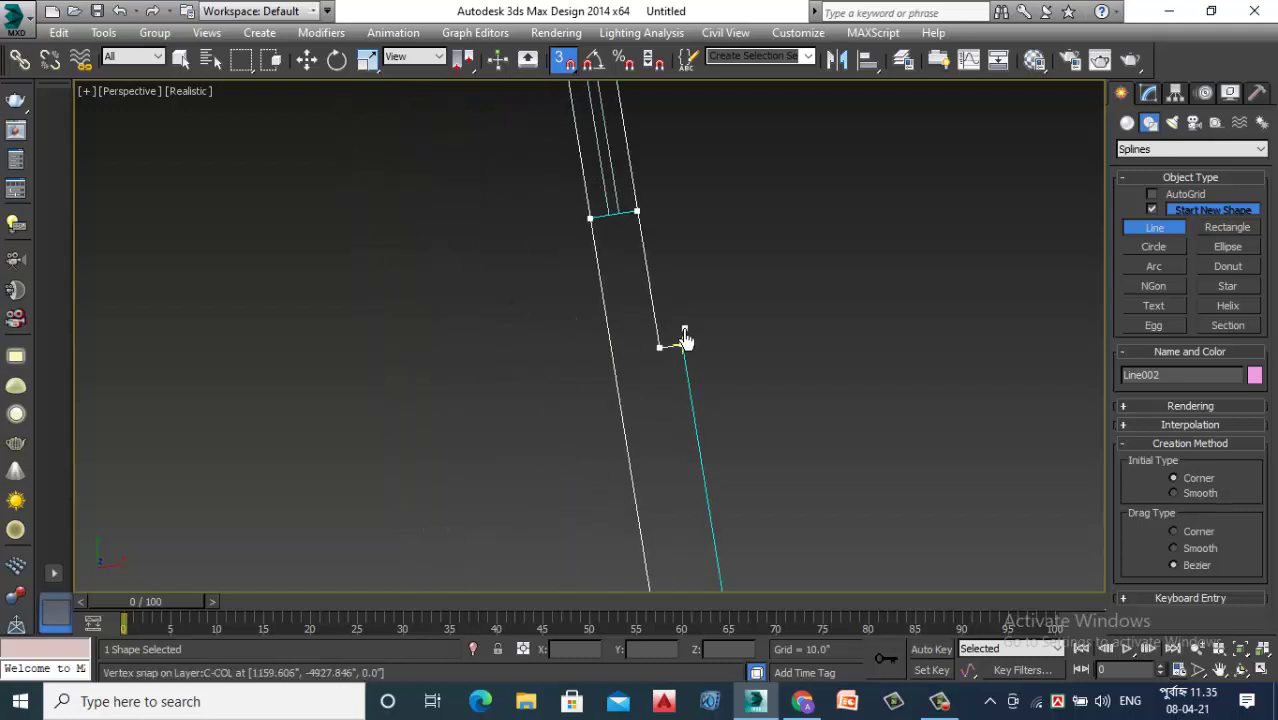
{"action": "left_click", "coordinate": [684, 333]}
{"action": "scroll", "coordinate": [662, 322], "scroll_direction": "up", "scroll_amount": 2}
{"action": "scroll", "coordinate": [673, 408], "scroll_direction": "up", "scroll_amount": 2}
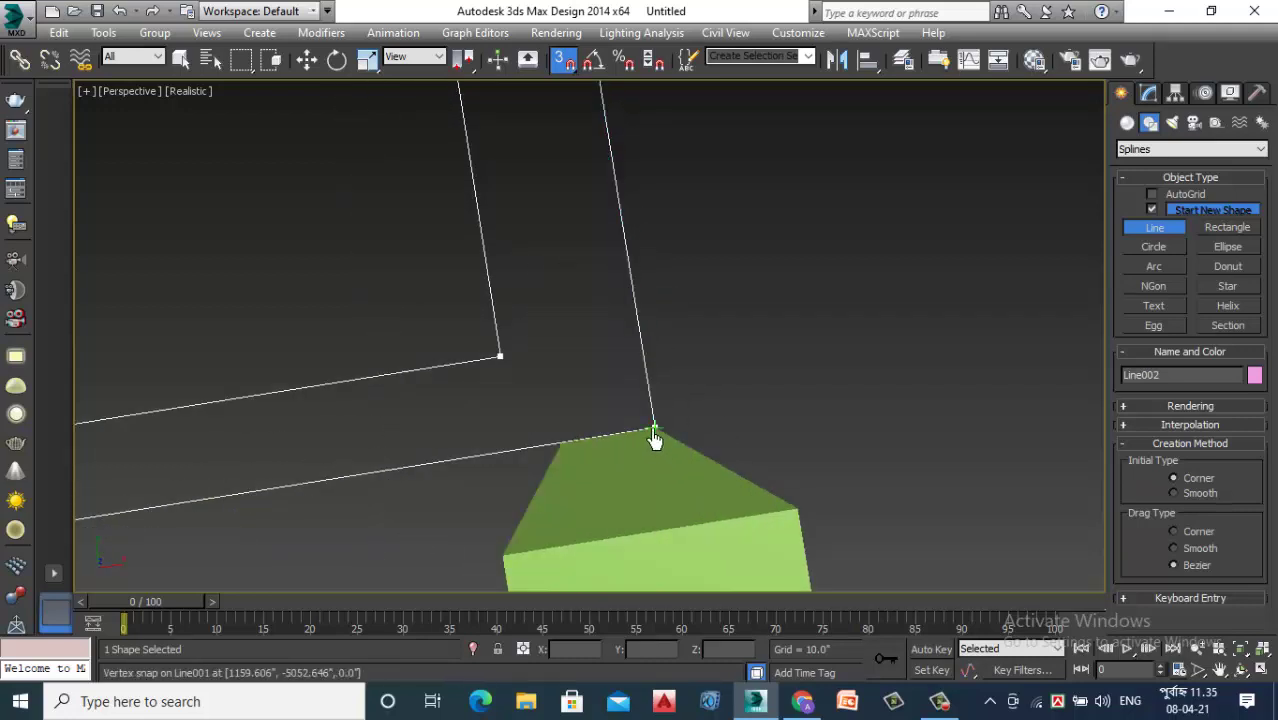
{"action": "left_click", "coordinate": [653, 433]}
{"action": "left_click", "coordinate": [604, 410]}
Add an Extrude modifier to Line002 with Amount 180 to raise pink walls
{"action": "left_click", "coordinate": [1148, 94]}
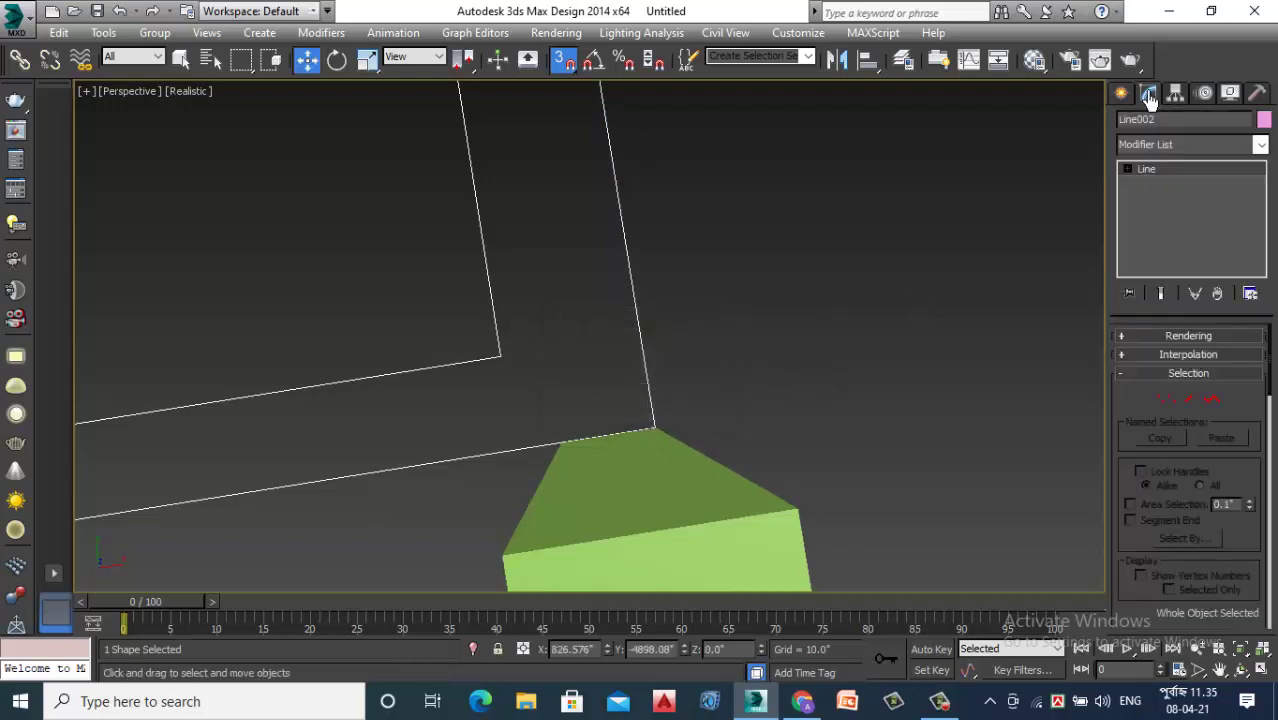
{"action": "left_click", "coordinate": [1173, 146]}
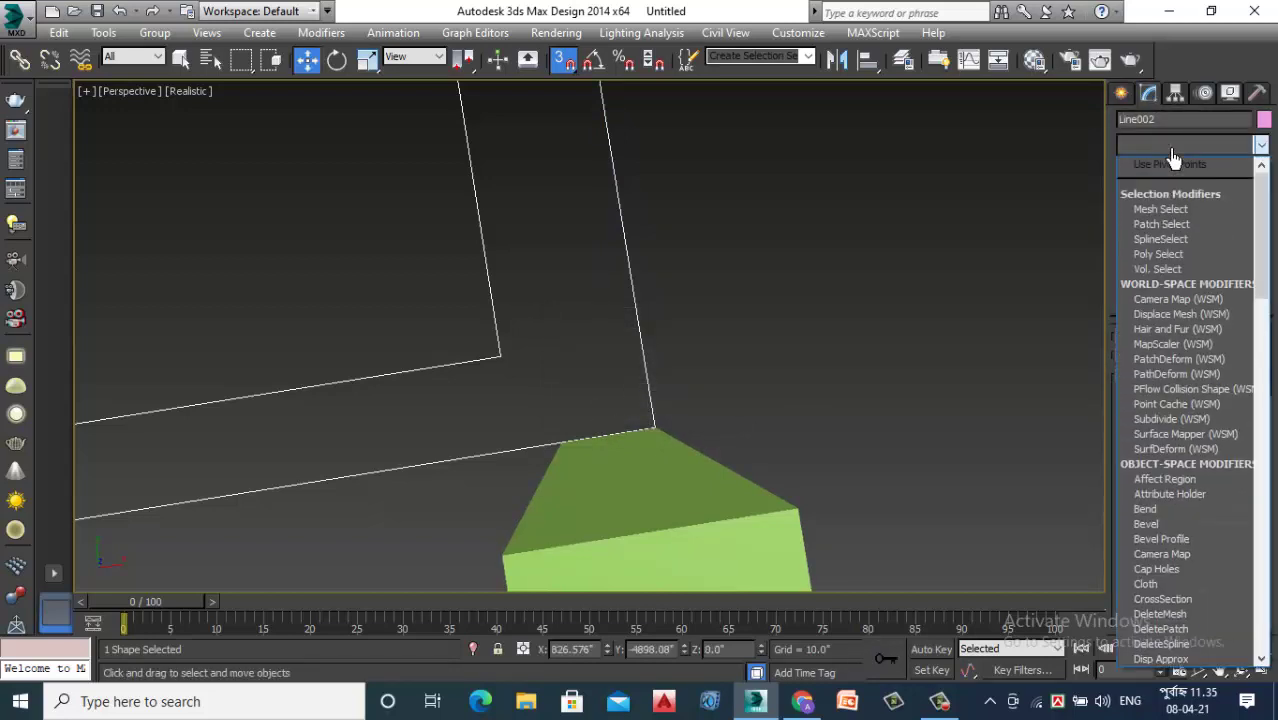
{"action": "scroll", "coordinate": [1173, 160], "scroll_direction": "down", "scroll_amount": 1}
{"action": "key", "text": "e"}
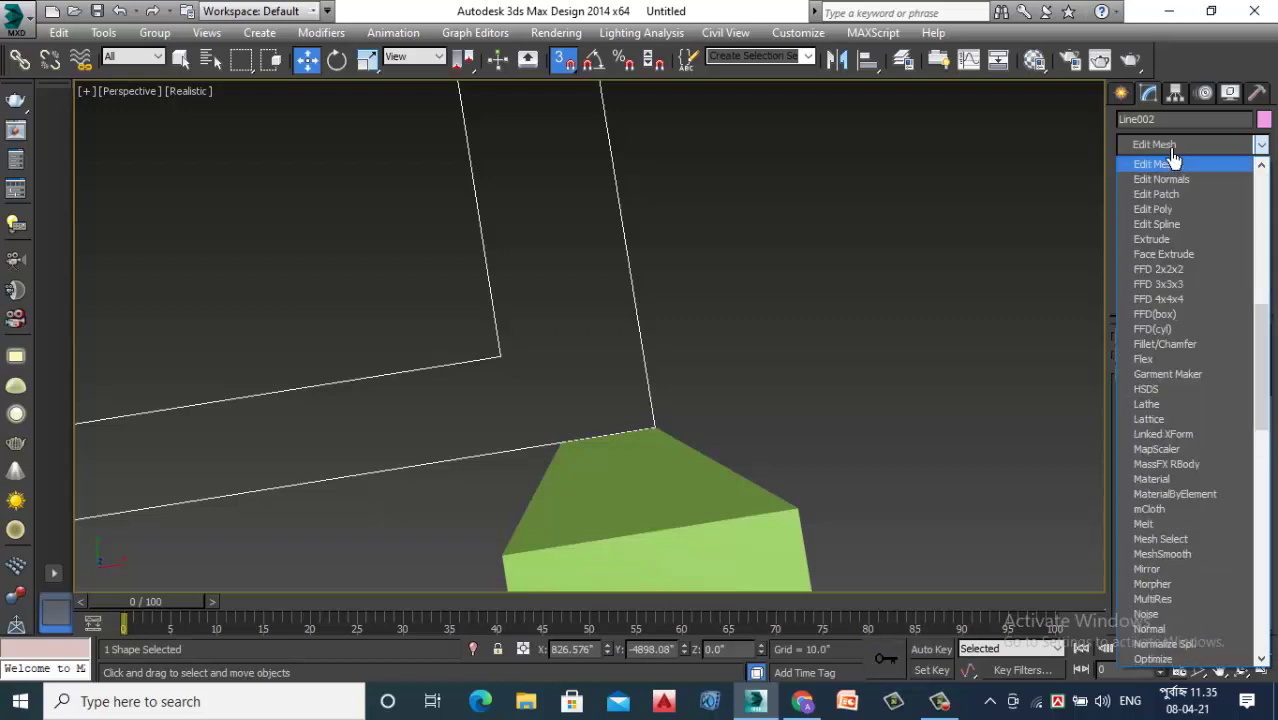
{"action": "left_click", "coordinate": [1171, 243]}
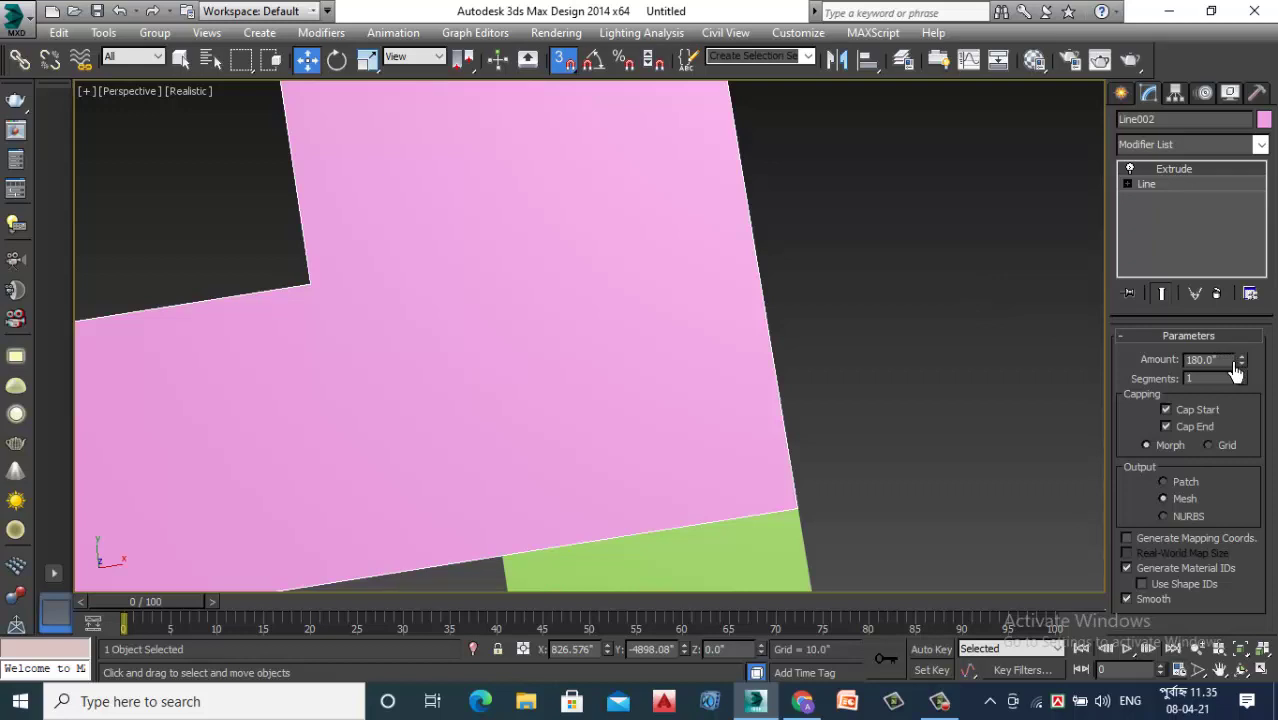
{"action": "scroll", "coordinate": [975, 328], "scroll_direction": "down", "scroll_amount": 3}
{"action": "scroll", "coordinate": [913, 309], "scroll_direction": "down", "scroll_amount": 3}
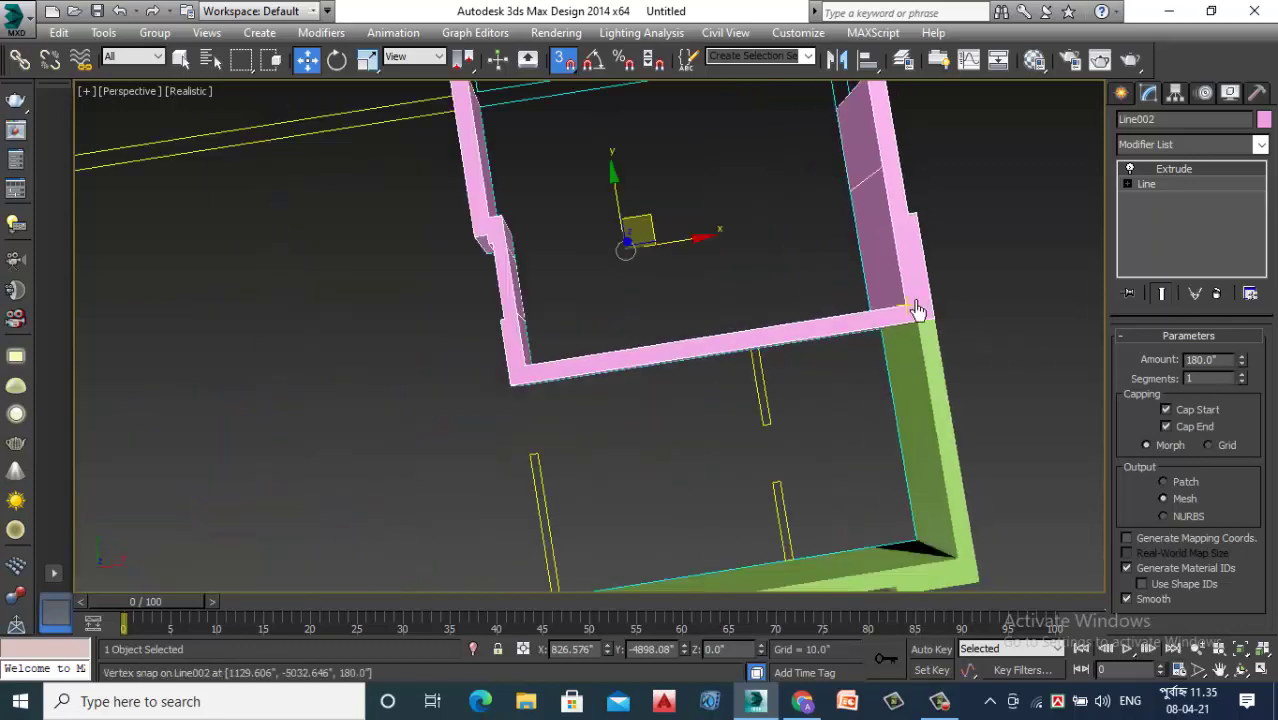
{"action": "scroll", "coordinate": [876, 377], "scroll_direction": "down", "scroll_amount": 2}
Look down on the pink walls, then get ready to draw new Line splines
{"action": "mouse_move", "coordinate": [910, 328]}
{"action": "middle_mouse_down", "text": "alt"}
{"action": "mouse_move", "coordinate": [864, 386]}
{"action": "mouse_move", "coordinate": [878, 434]}
{"action": "middle_mouse_up", "text": "alt"}
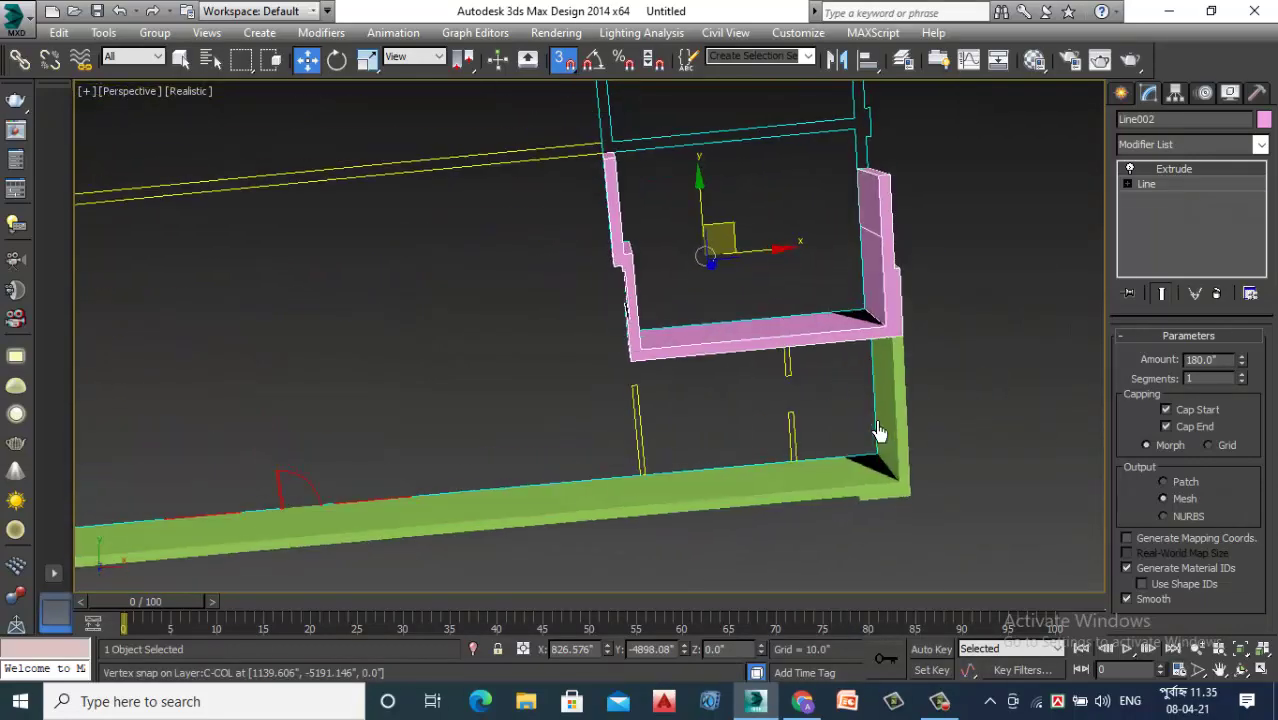
{"action": "scroll", "coordinate": [870, 400], "scroll_direction": "down", "scroll_amount": 4}
{"action": "scroll", "coordinate": [843, 273], "scroll_direction": "up", "scroll_amount": 4}
{"action": "scroll", "coordinate": [843, 273], "scroll_direction": "up", "scroll_amount": 2}
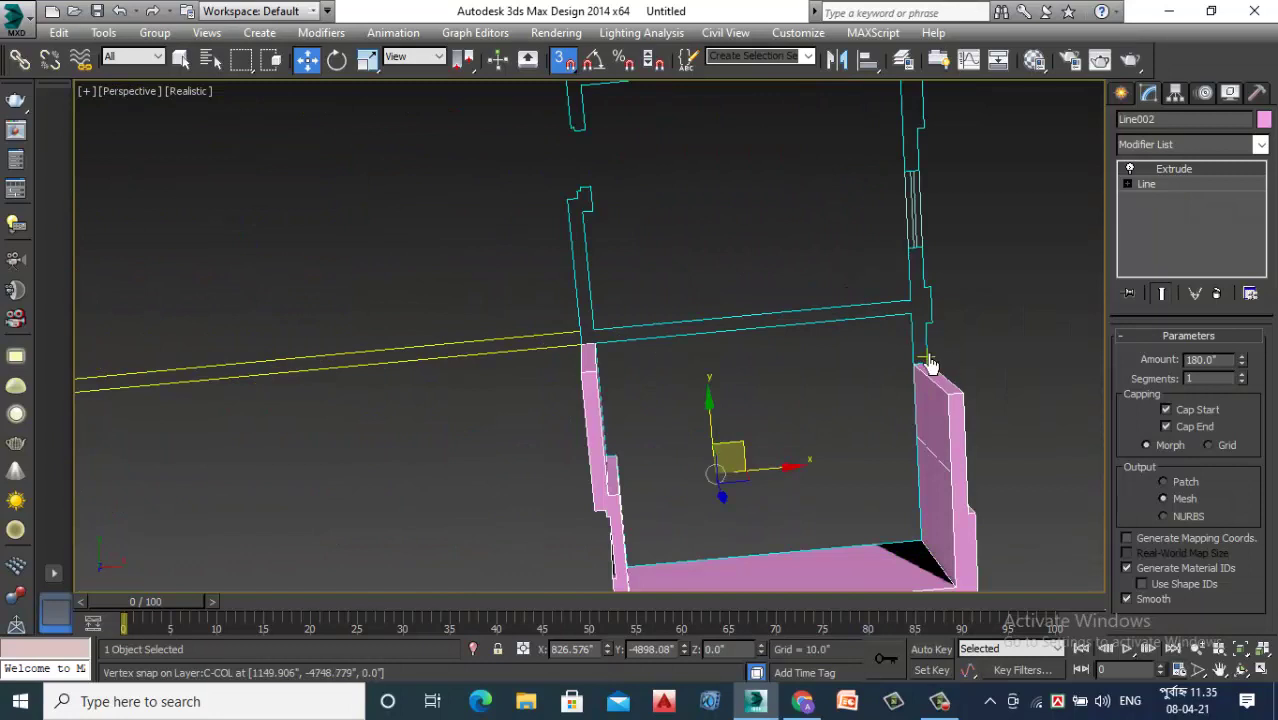
{"action": "scroll", "coordinate": [928, 364], "scroll_direction": "up", "scroll_amount": 2}
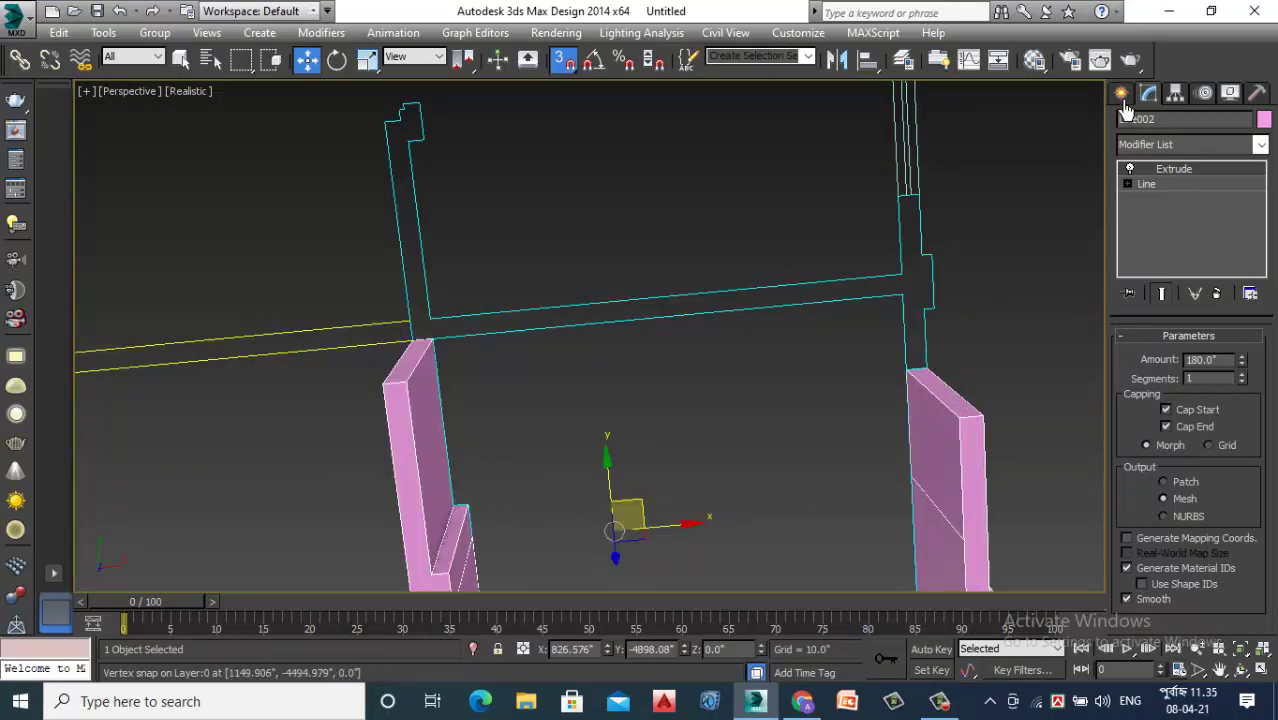
{"action": "left_click", "coordinate": [1122, 94]}
{"action": "left_click", "coordinate": [1155, 228]}
Cancel the accidental curved line, then start Line003 at a wall corner and snap the pink wall's corners
{"action": "scroll", "coordinate": [910, 376], "scroll_direction": "up", "scroll_amount": 2}
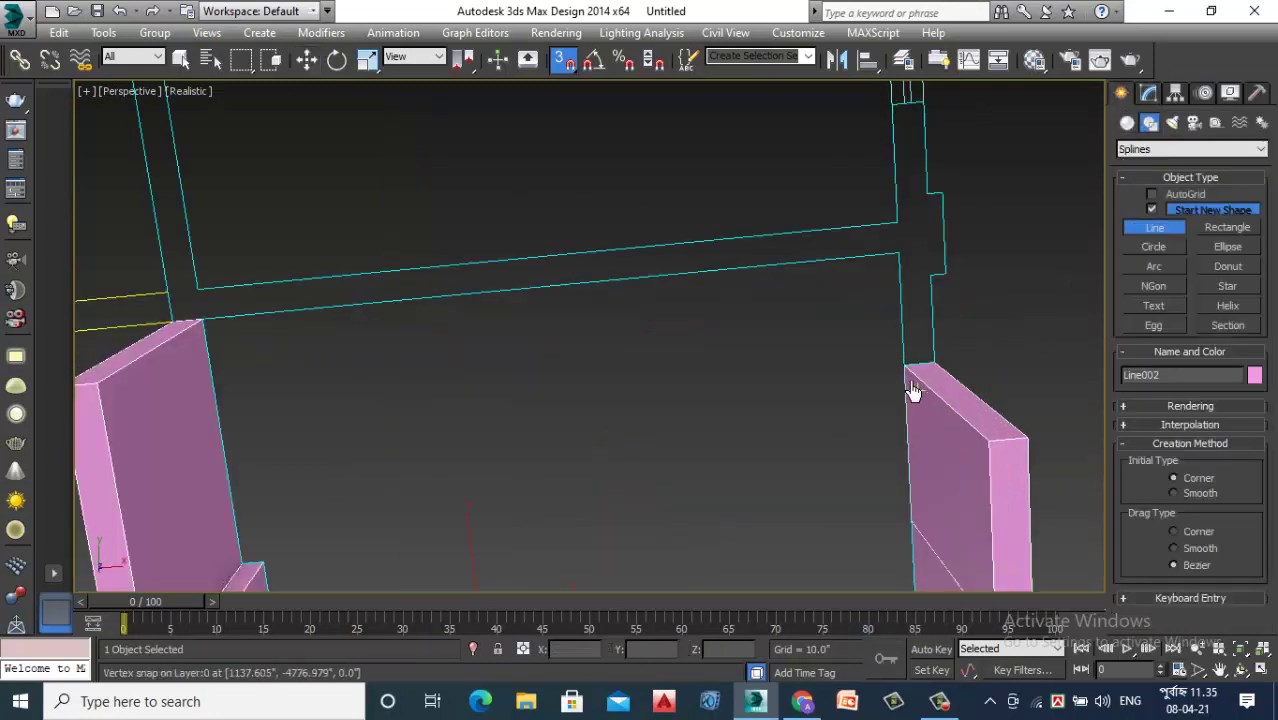
{"action": "left_click", "coordinate": [908, 372]}
{"action": "scroll", "coordinate": [860, 255], "scroll_direction": "up", "scroll_amount": 2}
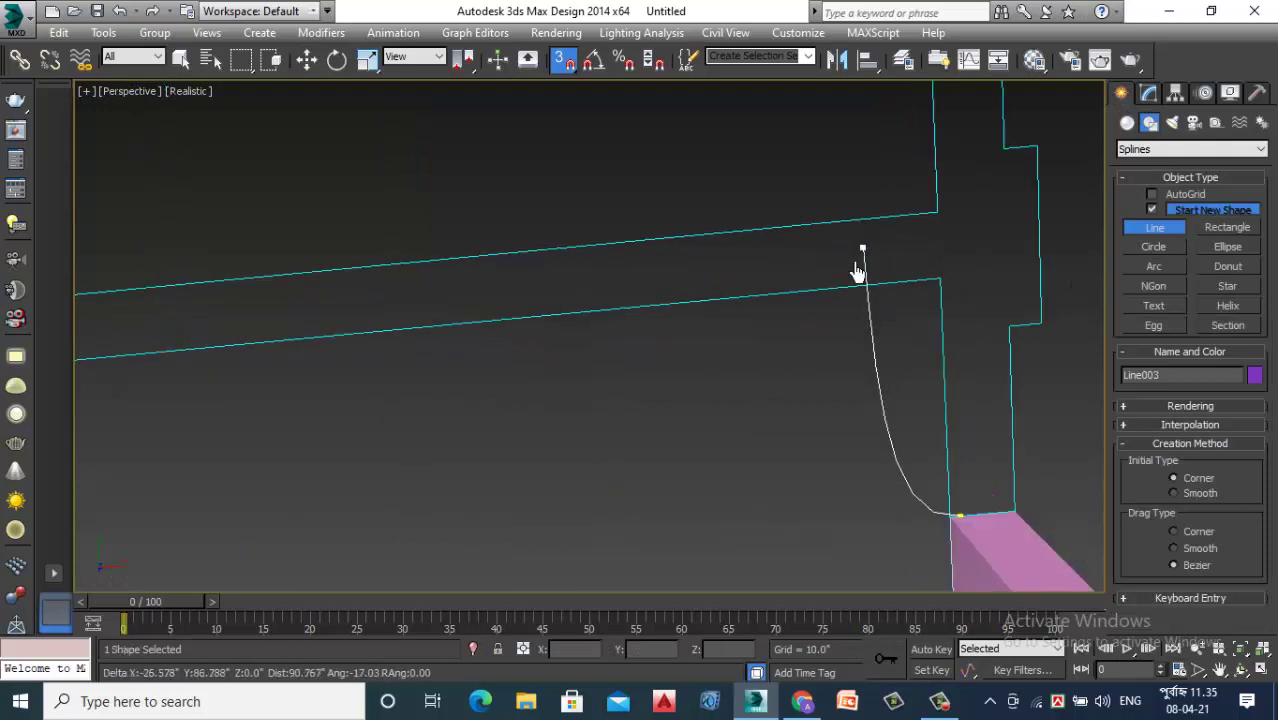
{"action": "right_click", "coordinate": [921, 505]}
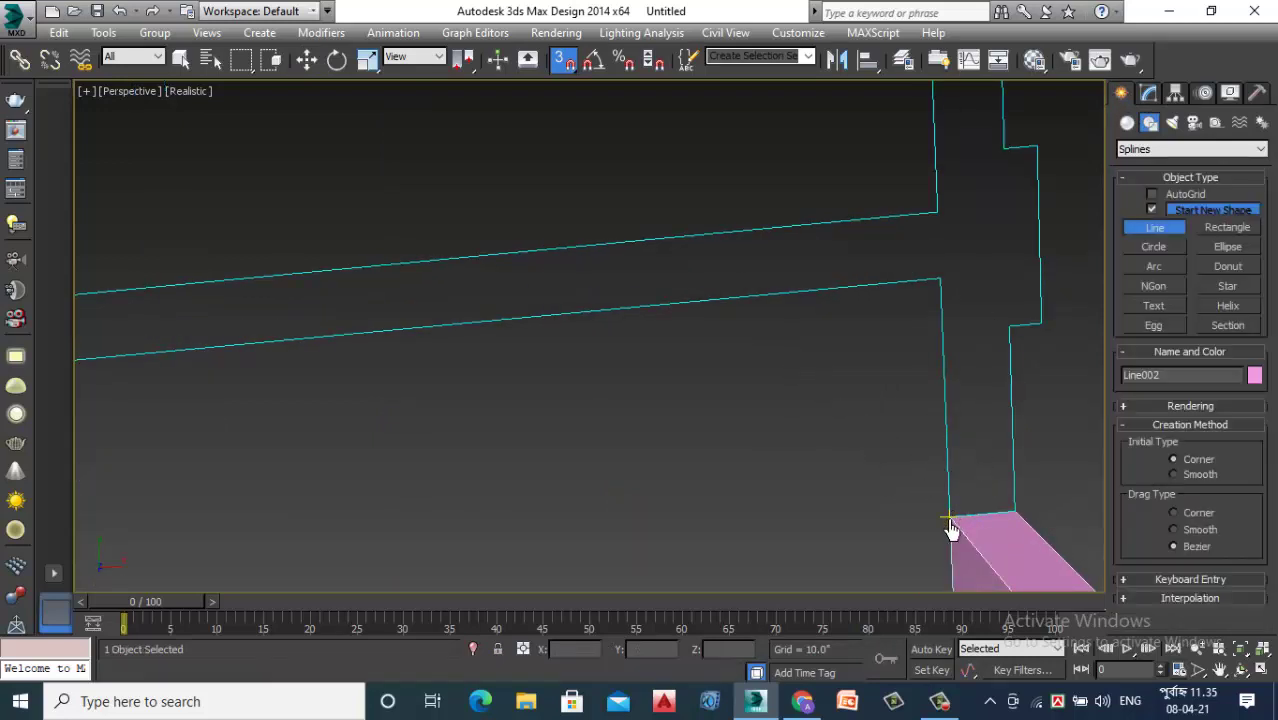
{"action": "left_click", "coordinate": [948, 517]}
{"action": "left_click", "coordinate": [940, 278]}
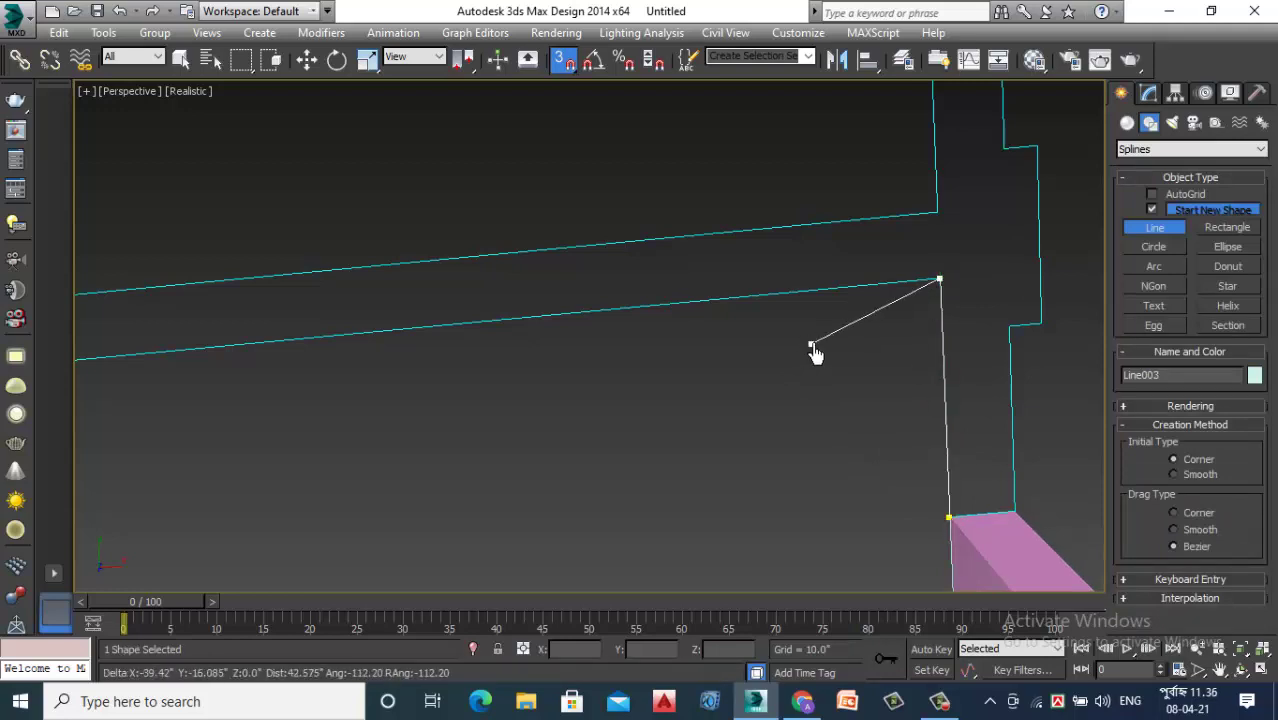
{"action": "scroll", "coordinate": [813, 348], "scroll_direction": "down", "scroll_amount": 3}
{"action": "scroll", "coordinate": [436, 374], "scroll_direction": "up", "scroll_amount": 5}
{"action": "left_click", "coordinate": [344, 366]}
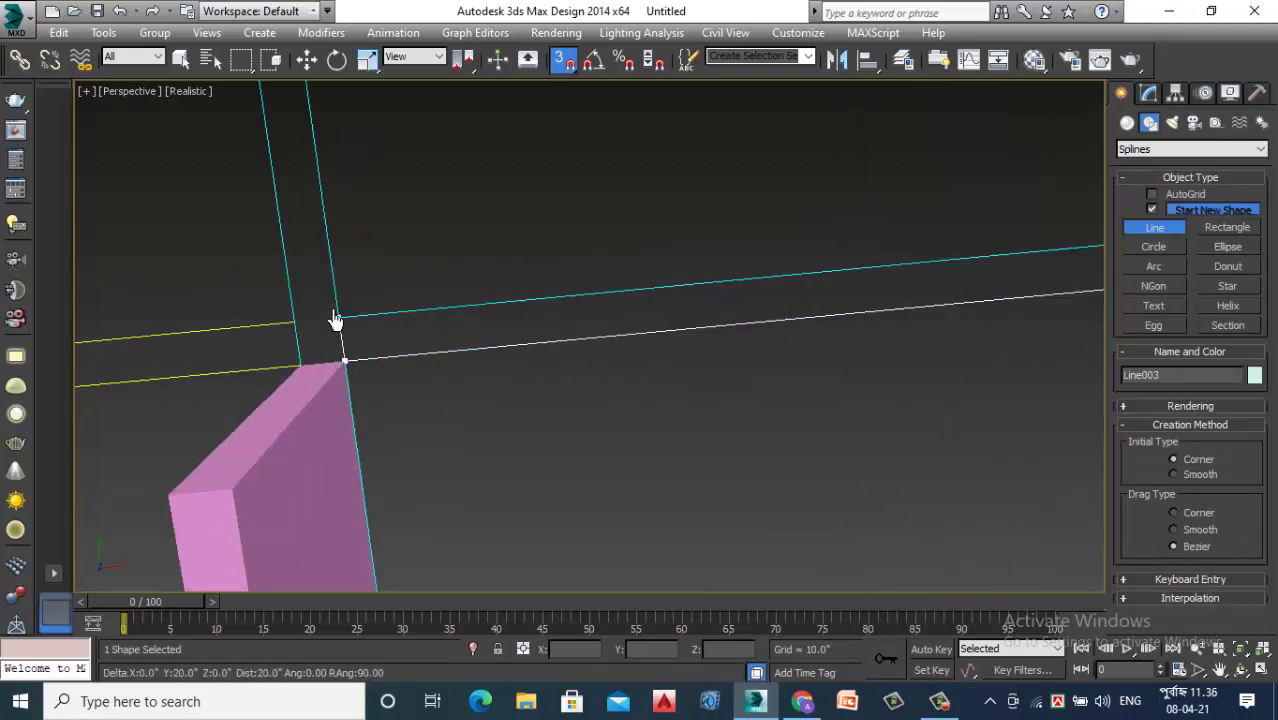
{"action": "scroll", "coordinate": [305, 388], "scroll_direction": "up", "scroll_amount": 2}
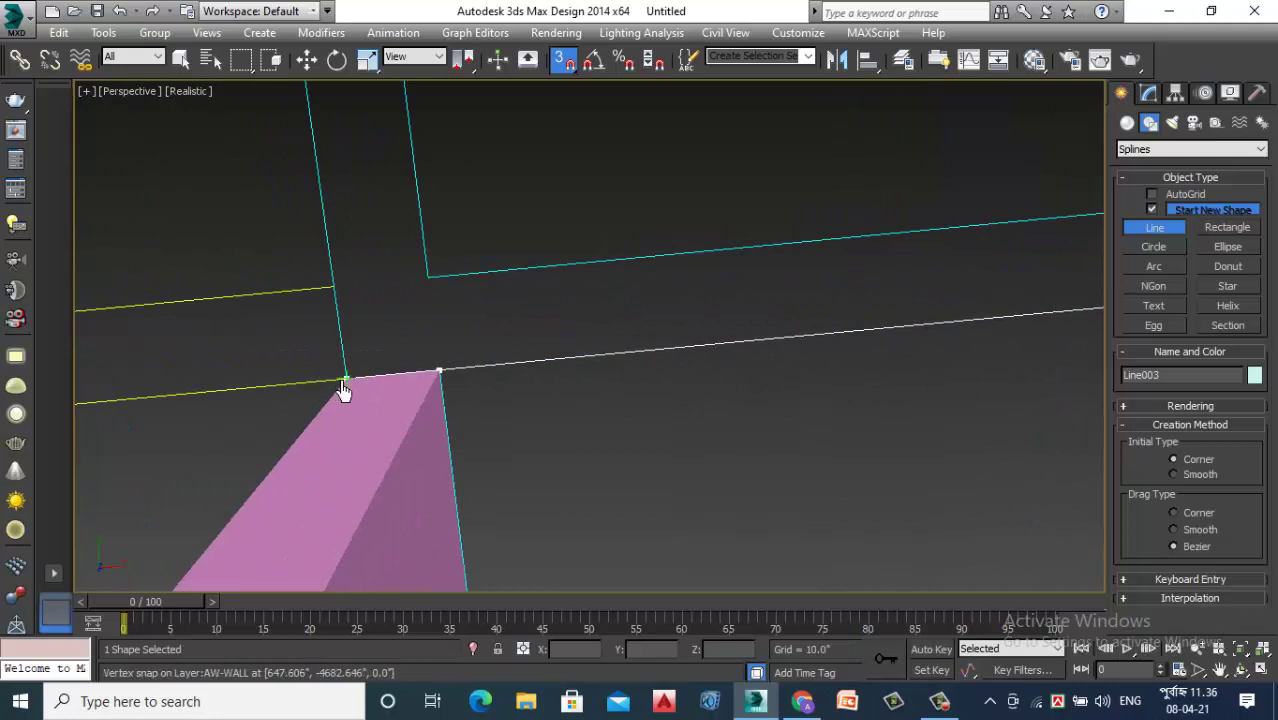
{"action": "left_click", "coordinate": [345, 380]}
{"action": "scroll", "coordinate": [254, 366], "scroll_direction": "down", "scroll_amount": 3}
{"action": "scroll", "coordinate": [248, 358], "scroll_direction": "down", "scroll_amount": 1}
{"action": "scroll", "coordinate": [222, 300], "scroll_direction": "up", "scroll_amount": 3}
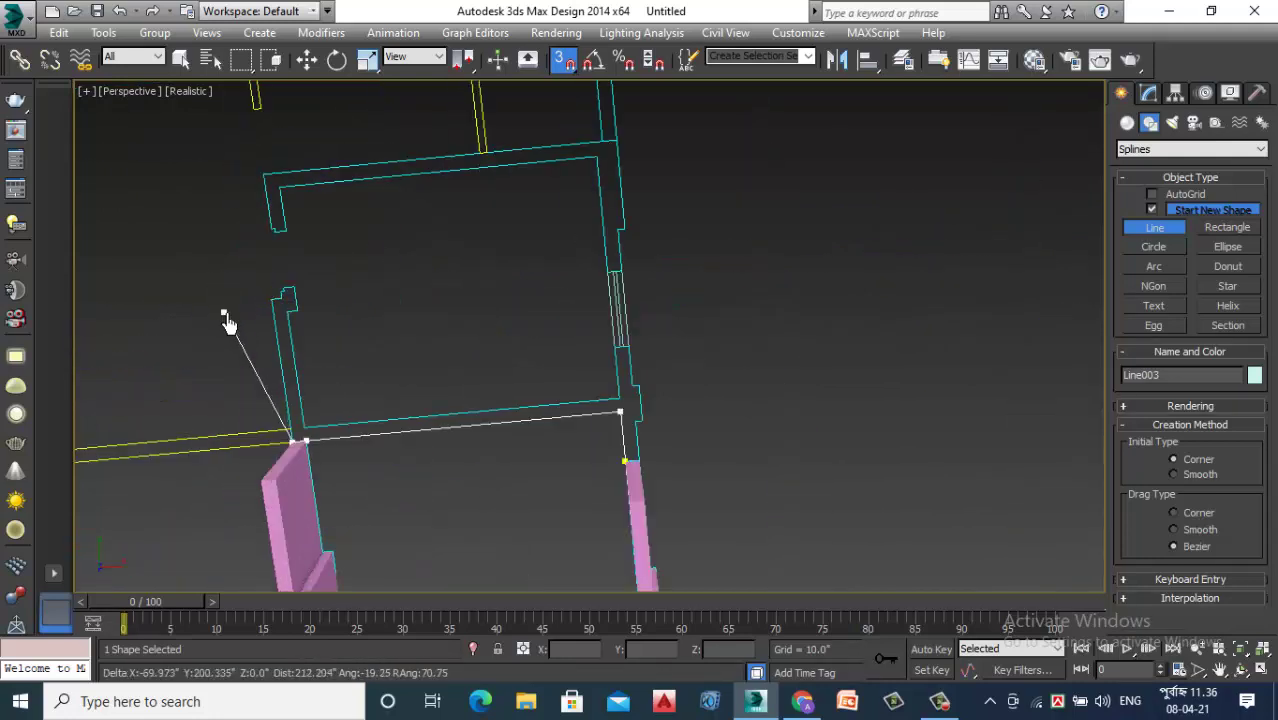
{"action": "scroll", "coordinate": [272, 320], "scroll_direction": "up", "scroll_amount": 2}
{"action": "scroll", "coordinate": [288, 310], "scroll_direction": "up", "scroll_amount": 2}
{"action": "scroll", "coordinate": [295, 310], "scroll_direction": "up", "scroll_amount": 2}
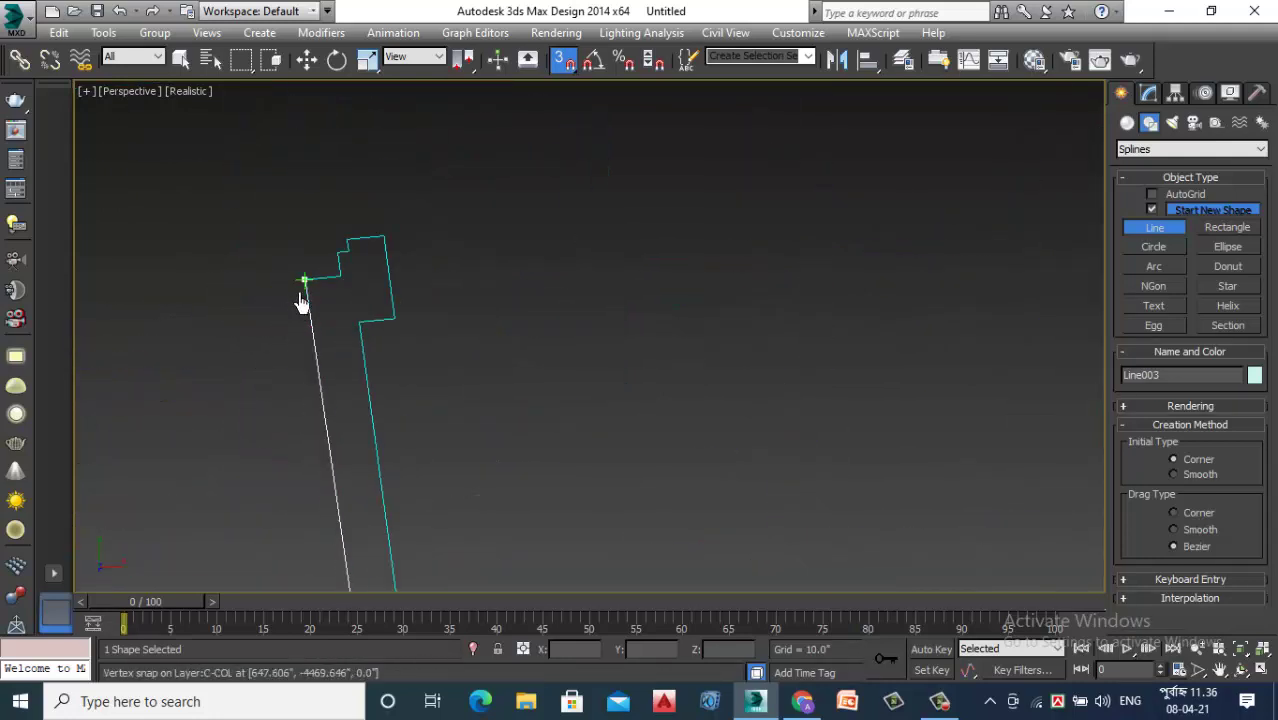
Continue snapping vertices along the outline's corners, the cyan outline corner, and the top wall
{"action": "left_click", "coordinate": [304, 280]}
{"action": "scroll", "coordinate": [328, 286], "scroll_direction": "up", "scroll_amount": 1}
{"action": "scroll", "coordinate": [437, 300], "scroll_direction": "up", "scroll_amount": 3}
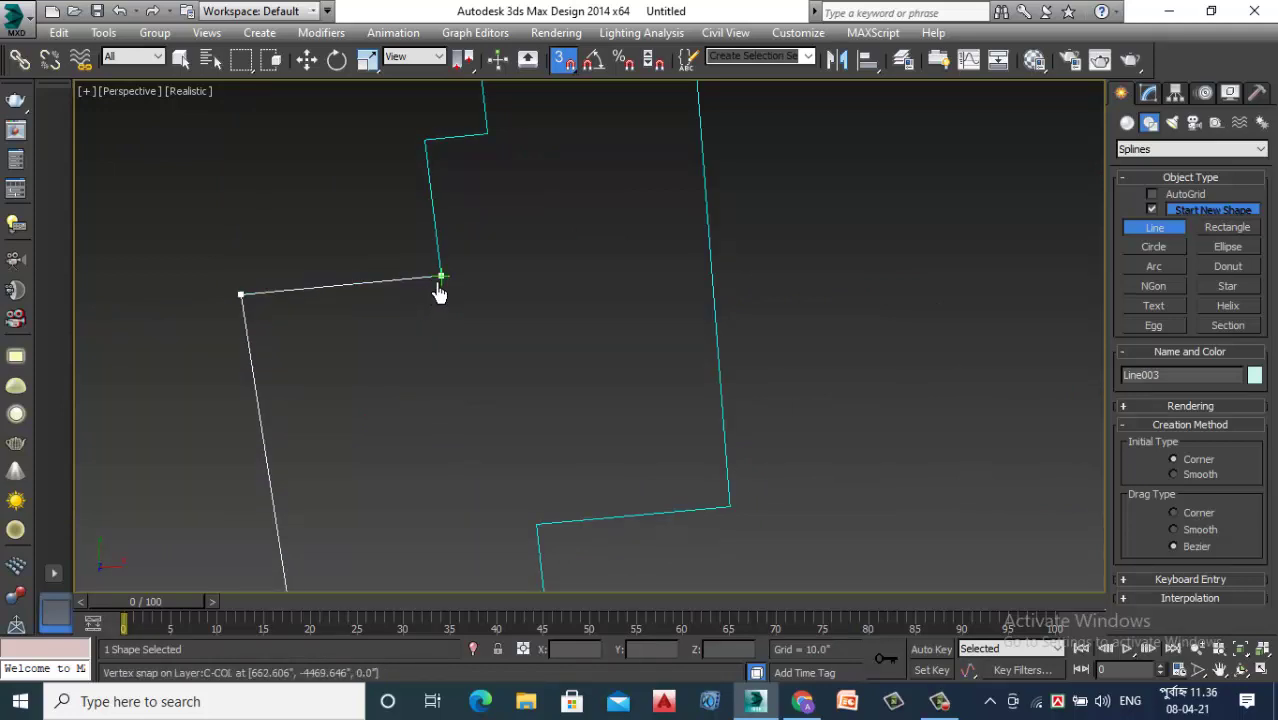
{"action": "left_click", "coordinate": [440, 279]}
{"action": "scroll", "coordinate": [458, 322], "scroll_direction": "down", "scroll_amount": 2}
{"action": "scroll", "coordinate": [441, 268], "scroll_direction": "up", "scroll_amount": 3}
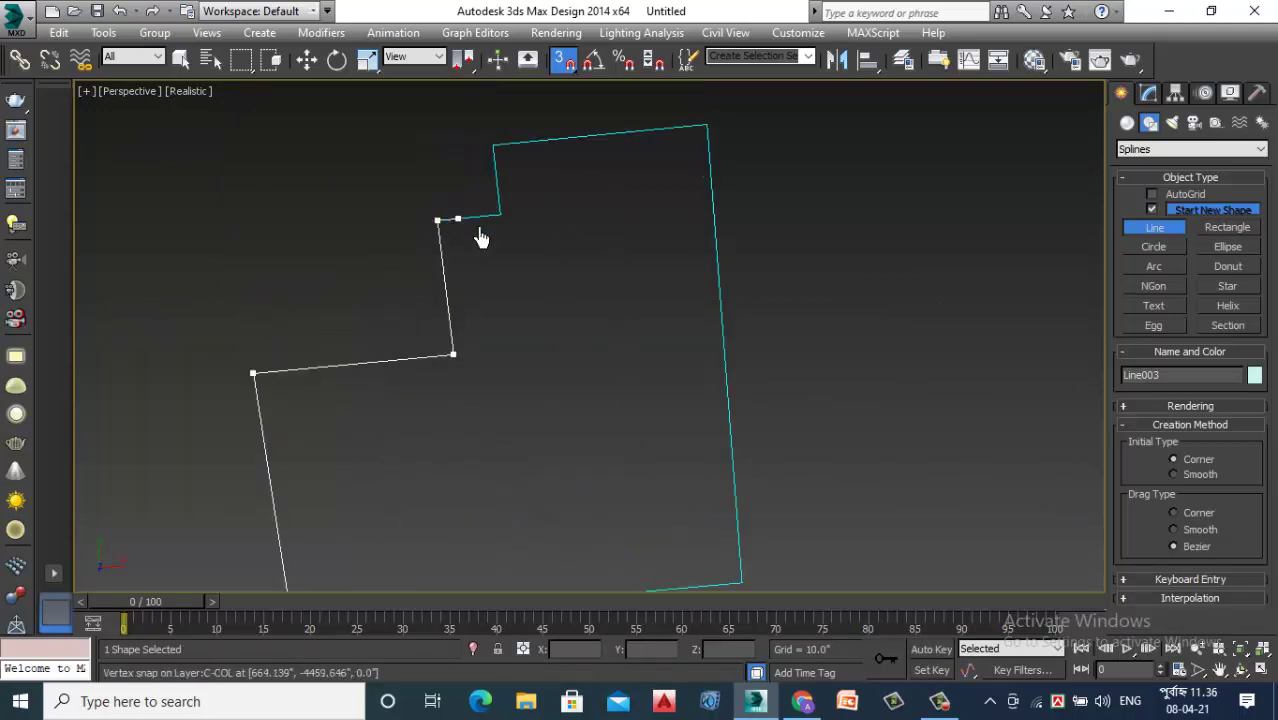
{"action": "left_click", "coordinate": [489, 155]}
{"action": "scroll", "coordinate": [540, 300], "scroll_direction": "down", "scroll_amount": 2}
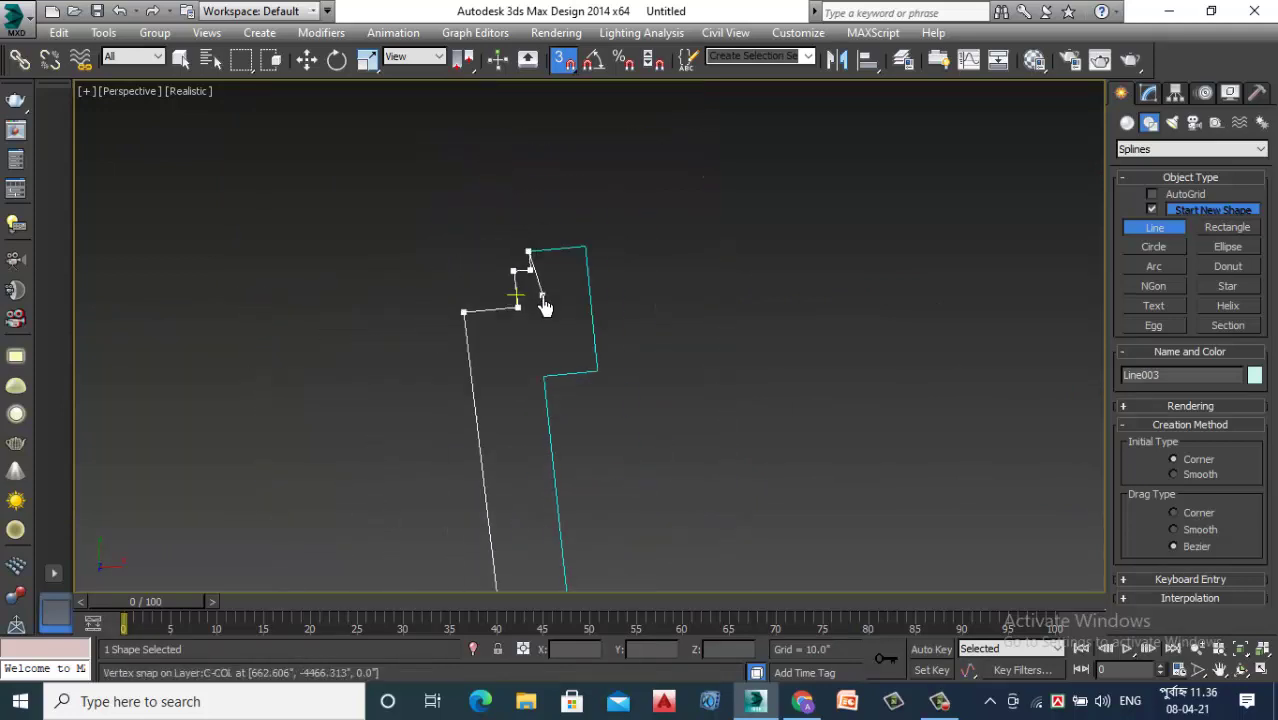
{"action": "scroll", "coordinate": [536, 291], "scroll_direction": "down", "scroll_amount": 1}
{"action": "scroll", "coordinate": [536, 291], "scroll_direction": "down", "scroll_amount": 2}
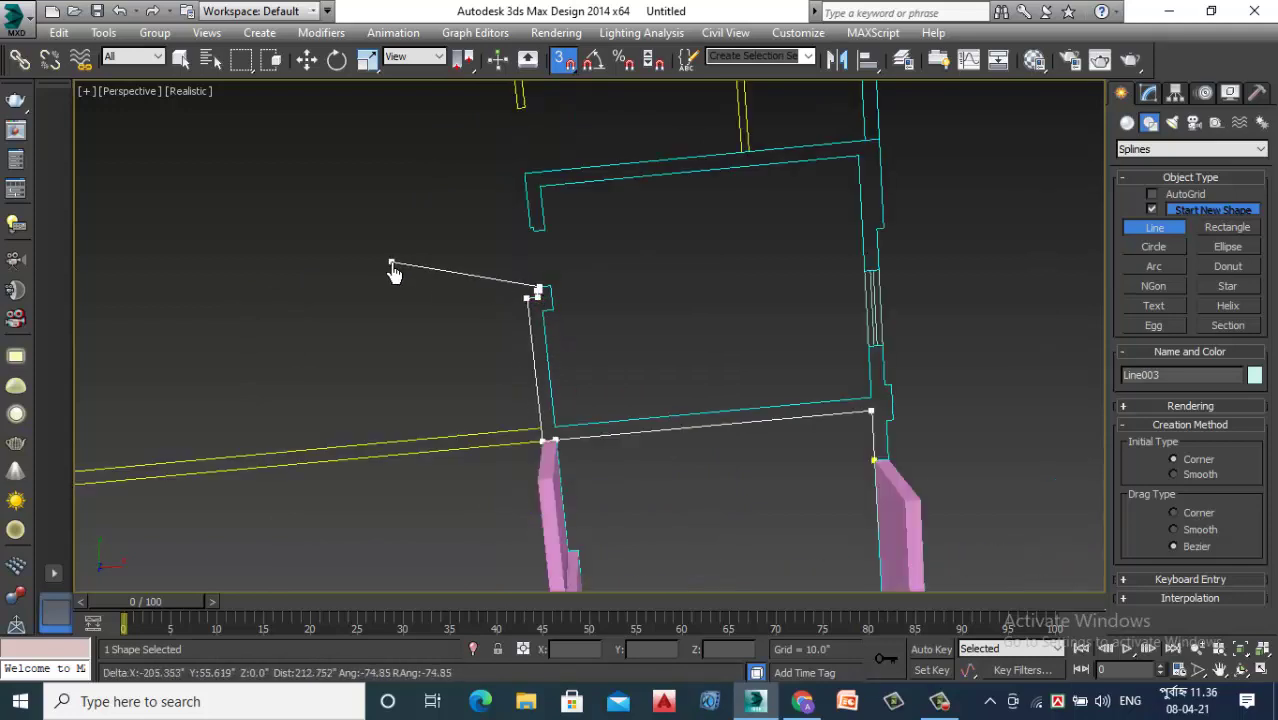
{"action": "scroll", "coordinate": [542, 265], "scroll_direction": "up", "scroll_amount": 2}
{"action": "scroll", "coordinate": [585, 214], "scroll_direction": "up", "scroll_amount": 2}
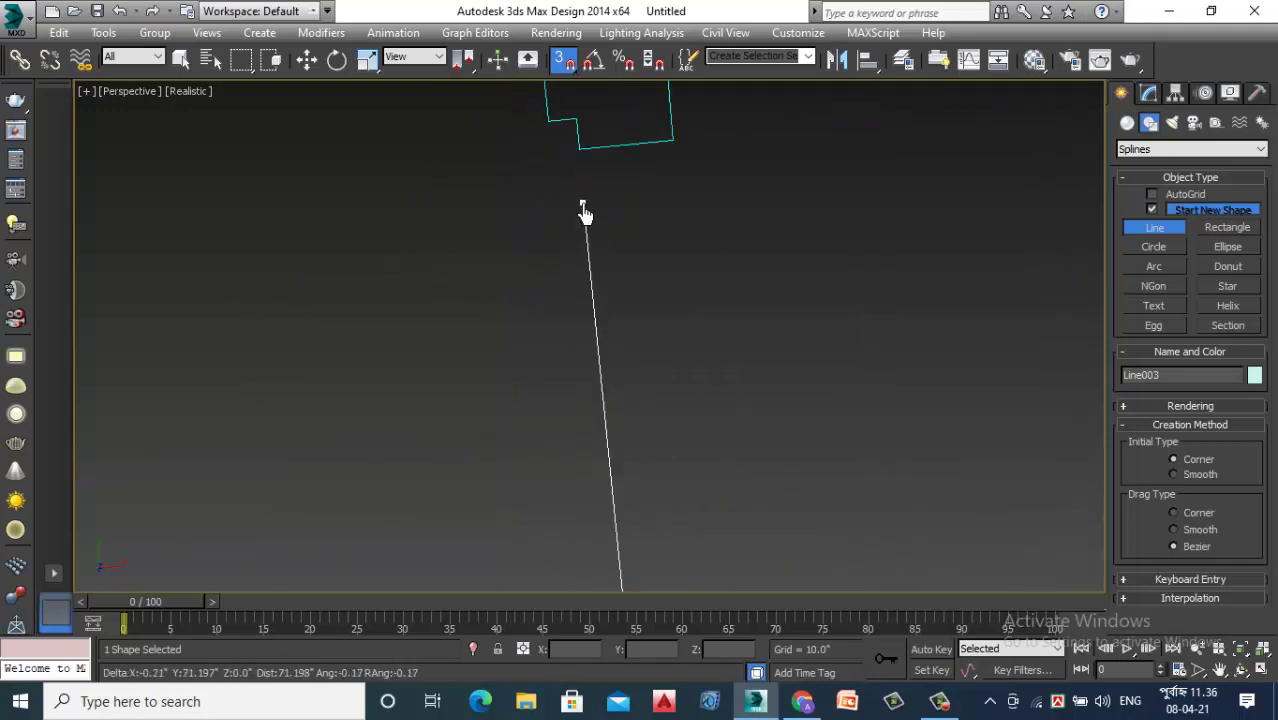
{"action": "scroll", "coordinate": [582, 168], "scroll_direction": "up", "scroll_amount": 1}
{"action": "left_click", "coordinate": [578, 124]}
{"action": "scroll", "coordinate": [430, 255], "scroll_direction": "down", "scroll_amount": 2}
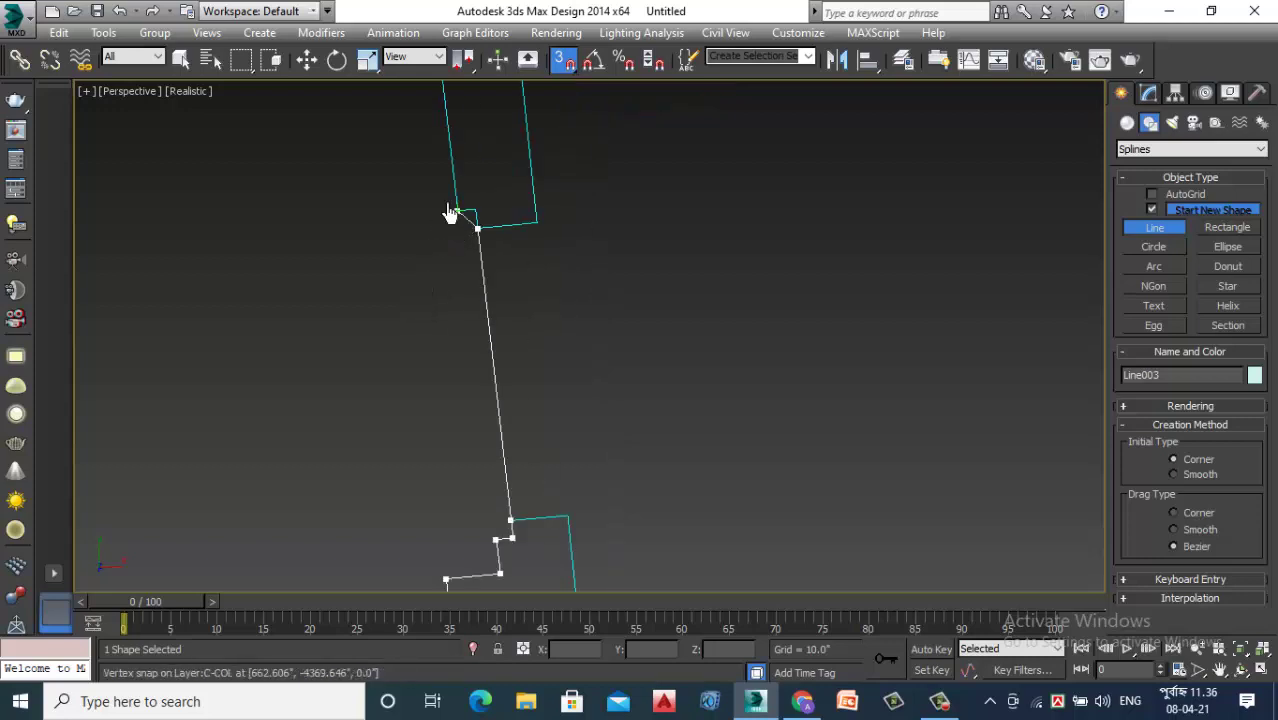
{"action": "scroll", "coordinate": [500, 240], "scroll_direction": "up", "scroll_amount": 2}
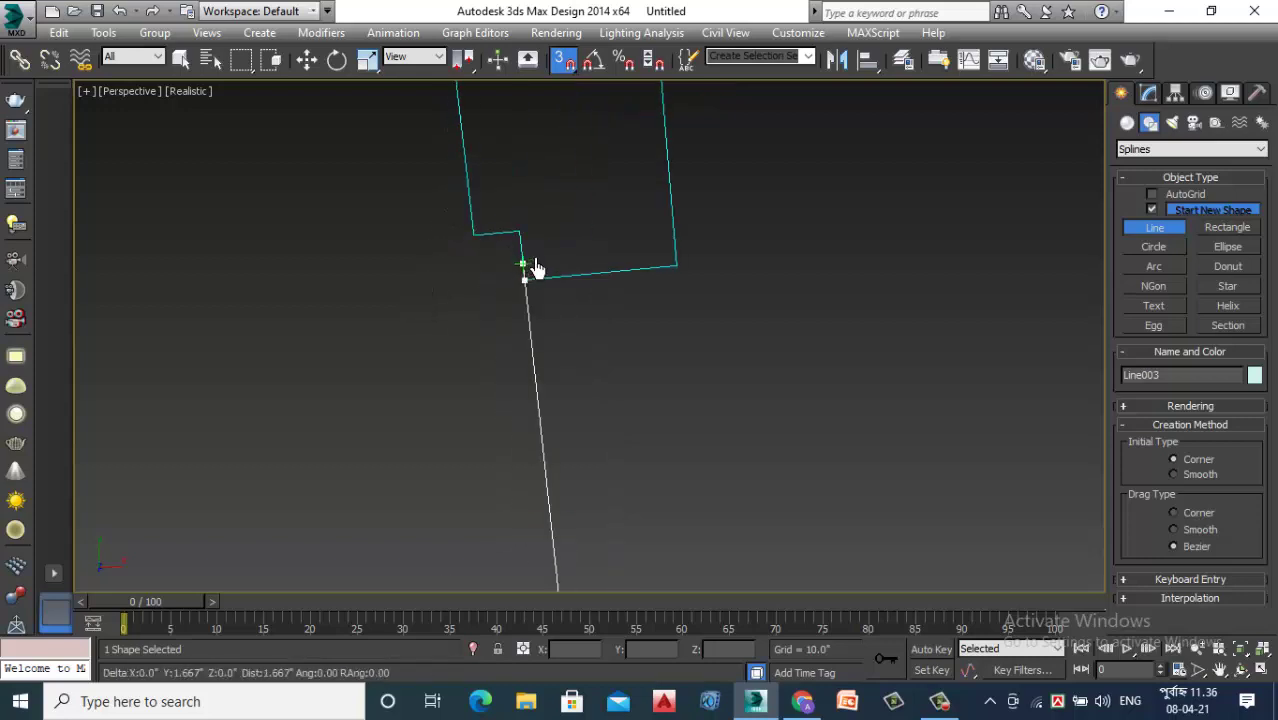
{"action": "left_click", "coordinate": [472, 268]}
{"action": "scroll", "coordinate": [470, 300], "scroll_direction": "down", "scroll_amount": 3}
{"action": "left_click", "coordinate": [428, 356]}
{"action": "scroll", "coordinate": [425, 360], "scroll_direction": "down", "scroll_amount": 1}
{"action": "scroll", "coordinate": [400, 285], "scroll_direction": "up", "scroll_amount": 1}
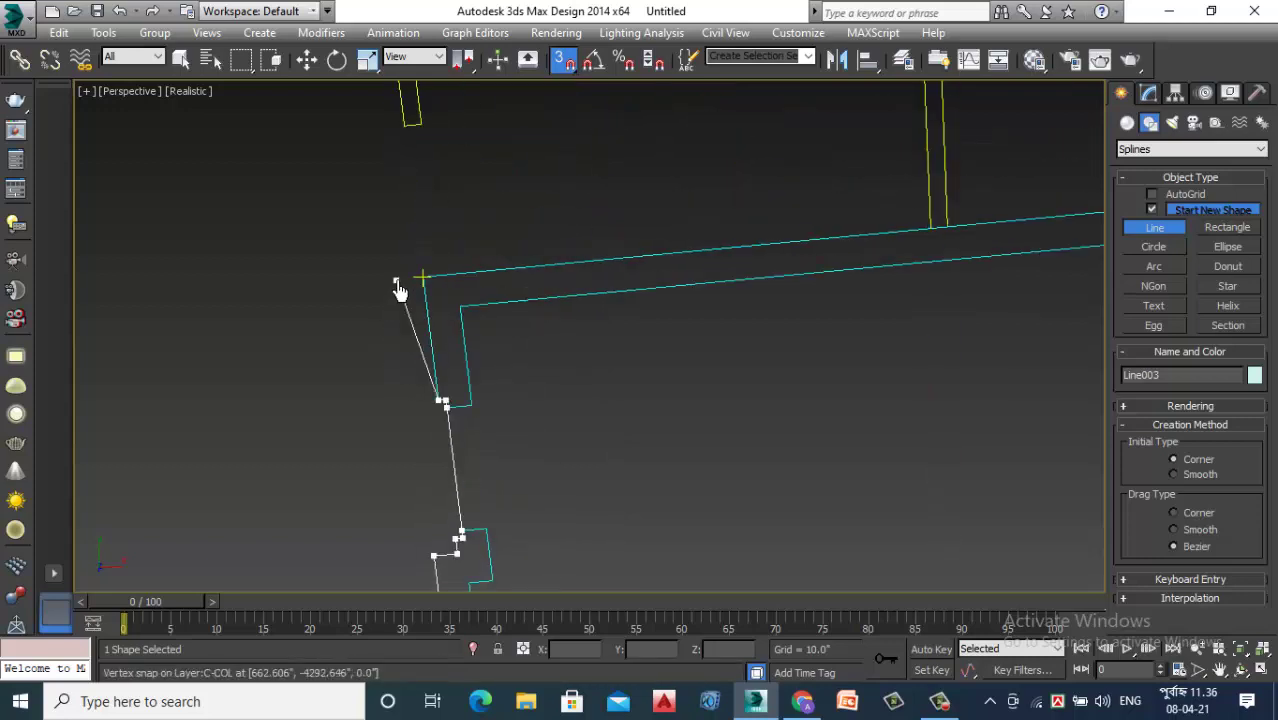
{"action": "left_click", "coordinate": [422, 285]}
{"action": "scroll", "coordinate": [305, 337], "scroll_direction": "down", "scroll_amount": 3}
{"action": "scroll", "coordinate": [499, 297], "scroll_direction": "down", "scroll_amount": 1}
{"action": "scroll", "coordinate": [653, 285], "scroll_direction": "up", "scroll_amount": 4}
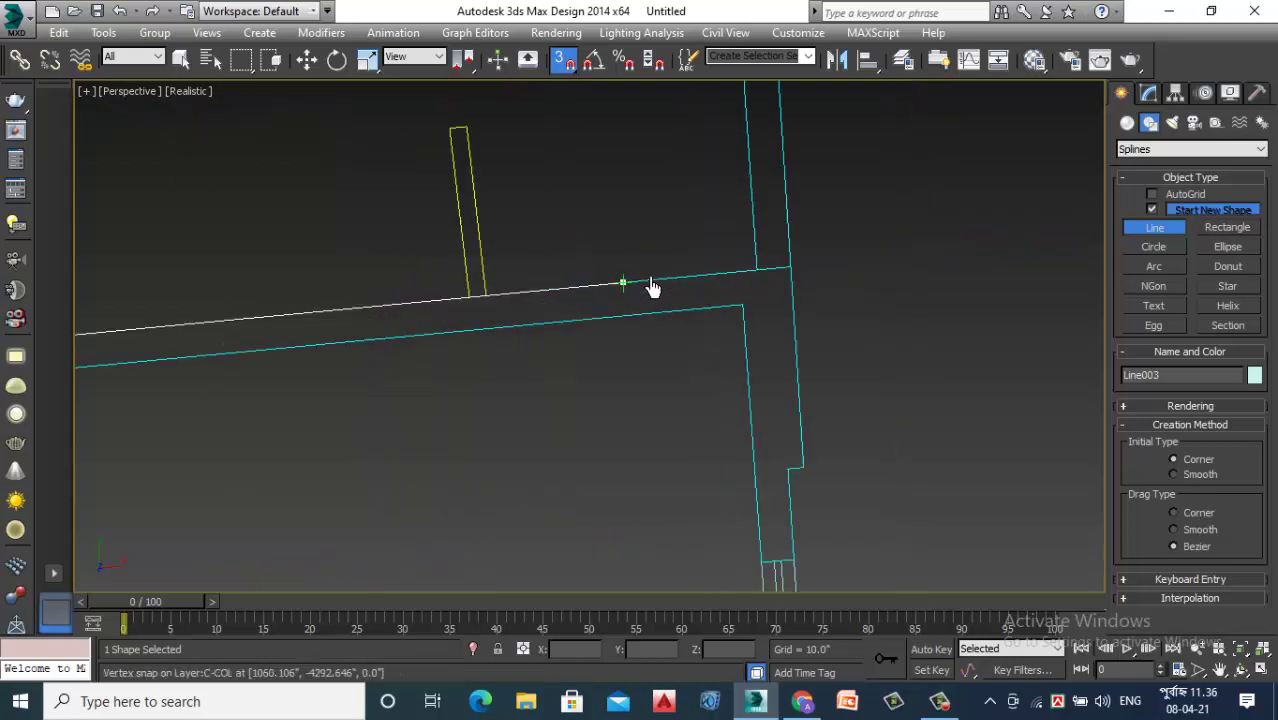
{"action": "left_click", "coordinate": [789, 270]}
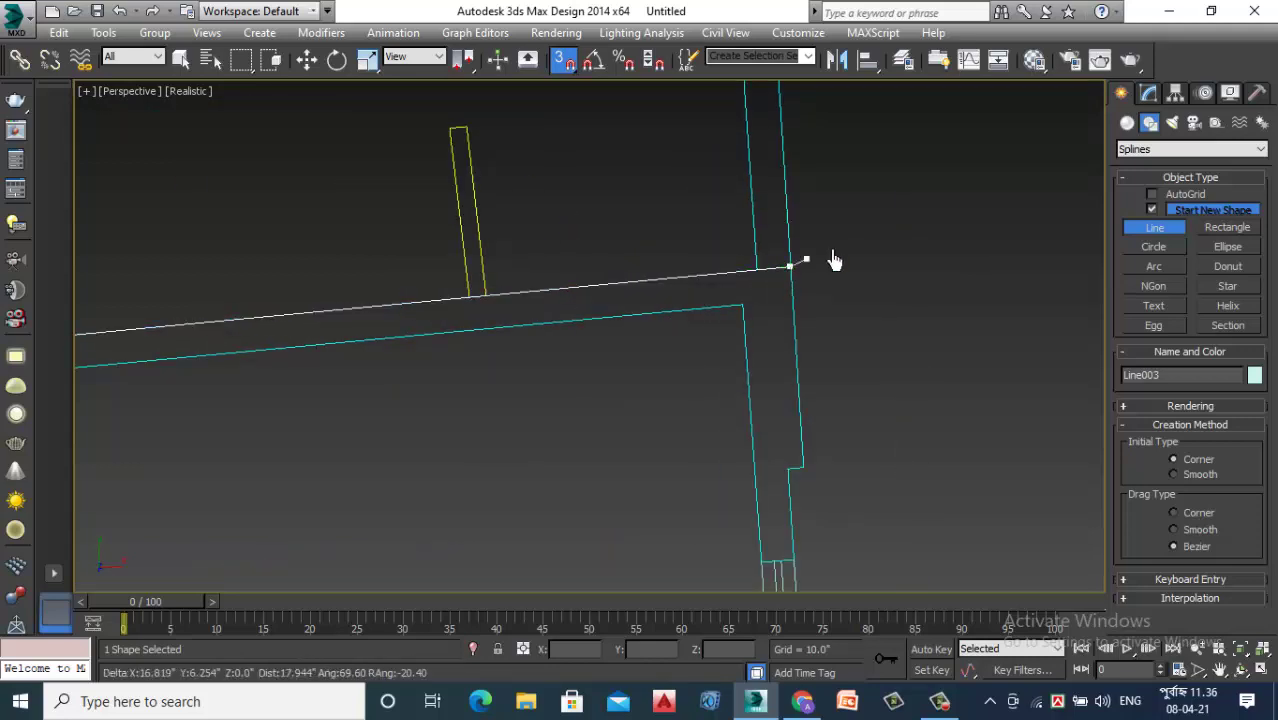
{"action": "scroll", "coordinate": [800, 262], "scroll_direction": "down", "scroll_amount": 2}
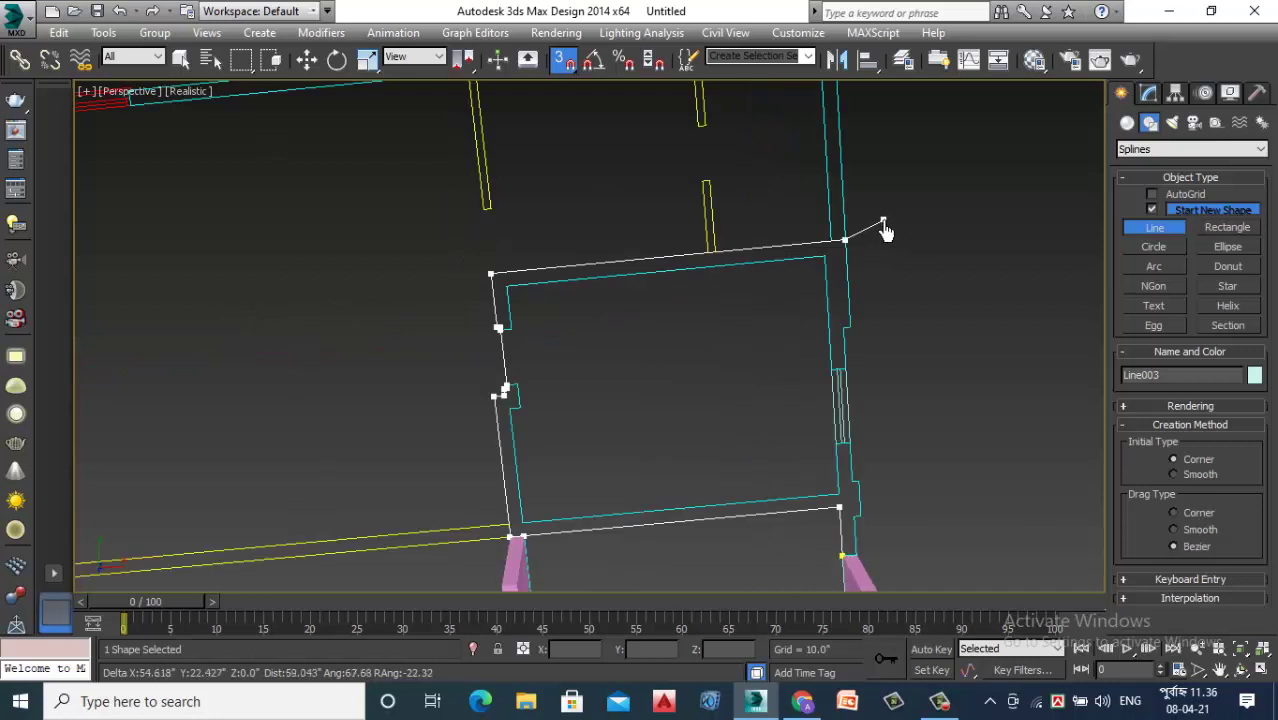
Undo the last two points, then retrace the stepped wall corners toward the cyan edge
{"action": "key", "text": "BackSpace"}
{"action": "key", "text": "BackSpace"}
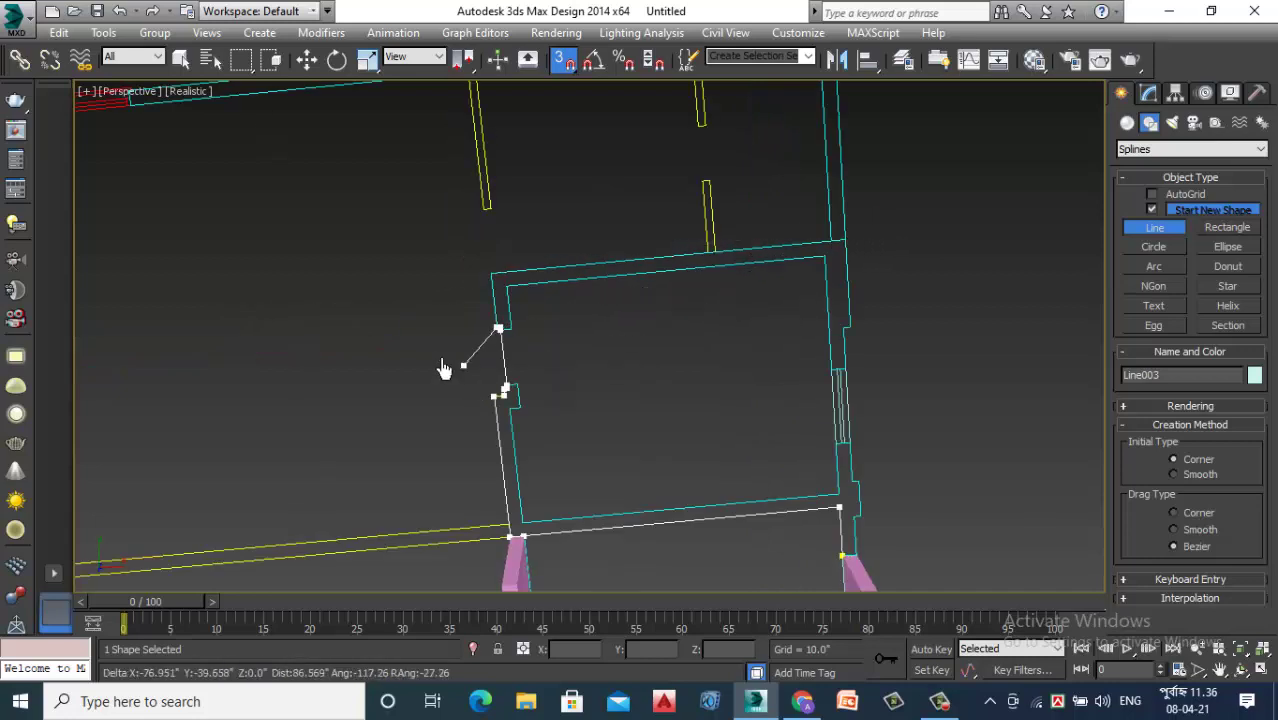
{"action": "scroll", "coordinate": [470, 358], "scroll_direction": "up", "scroll_amount": 3}
{"action": "scroll", "coordinate": [370, 340], "scroll_direction": "up", "scroll_amount": 2}
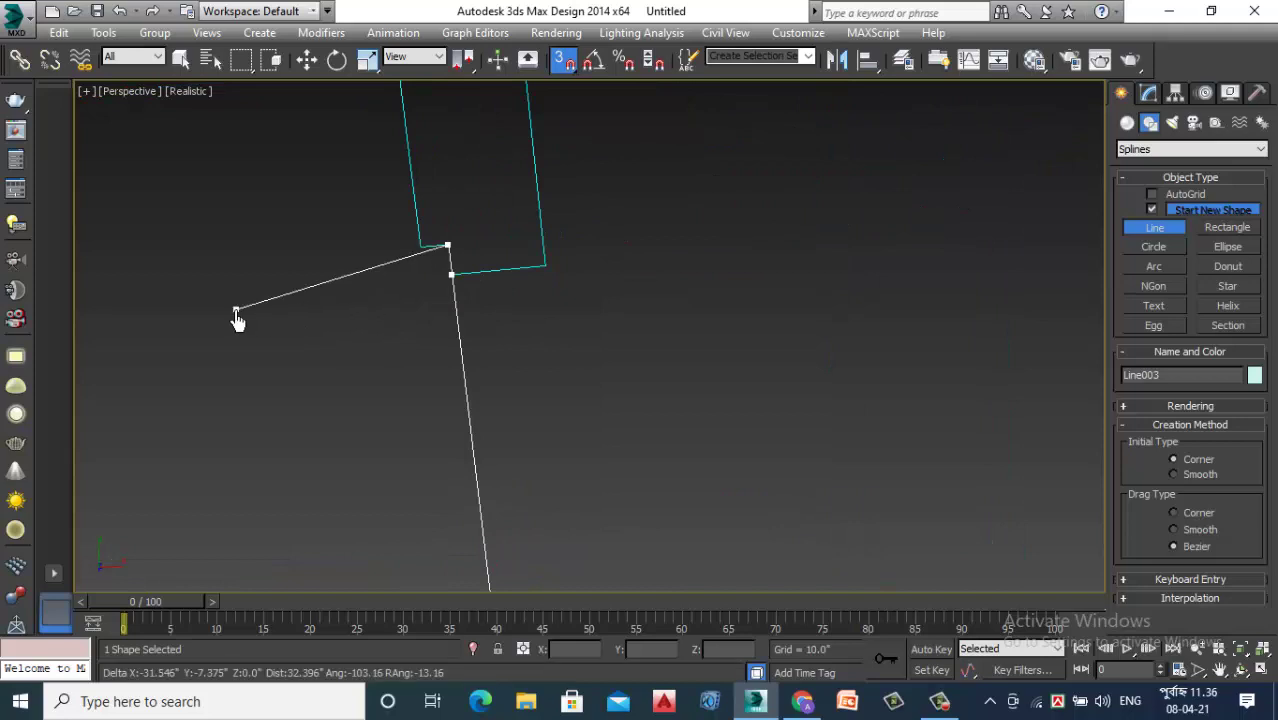
{"action": "left_click", "coordinate": [548, 268]}
{"action": "left_click", "coordinate": [434, 251]}
{"action": "scroll", "coordinate": [434, 251], "scroll_direction": "down", "scroll_amount": 3}
{"action": "scroll", "coordinate": [385, 286], "scroll_direction": "up", "scroll_amount": 3}
{"action": "left_click", "coordinate": [434, 294]}
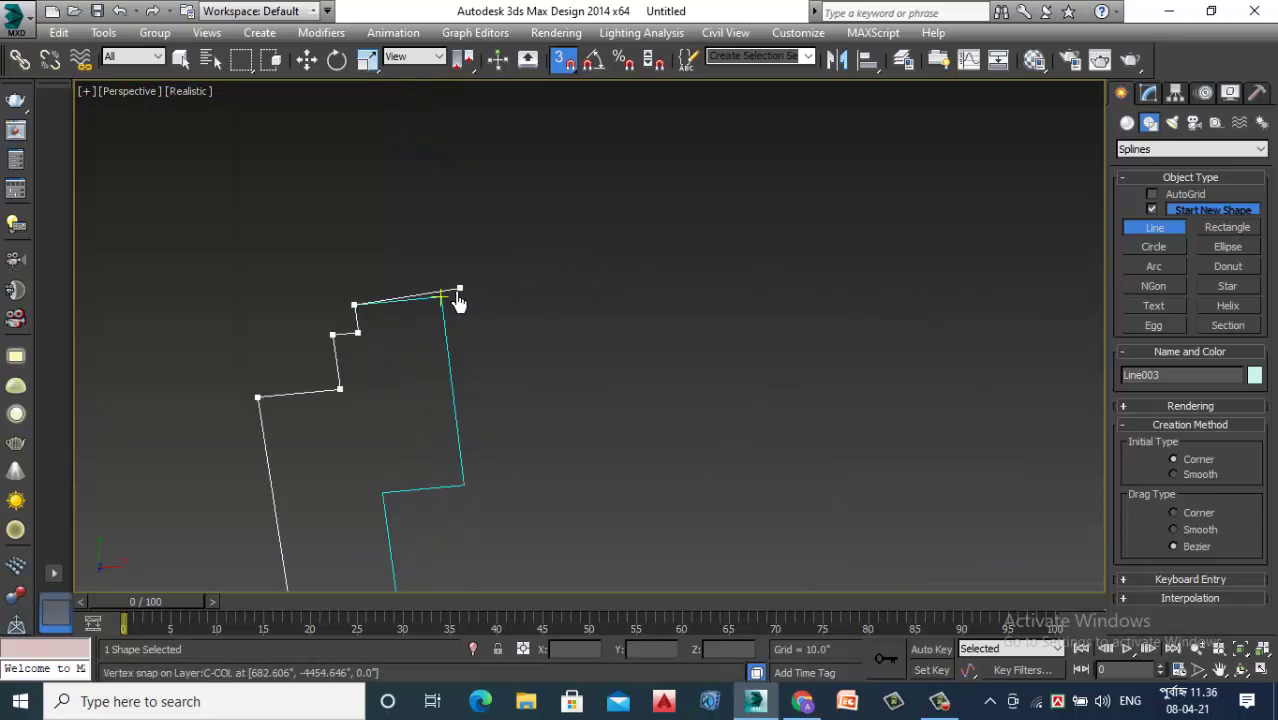
{"action": "left_click", "coordinate": [463, 488]}
{"action": "scroll", "coordinate": [480, 430], "scroll_direction": "down", "scroll_amount": 3}
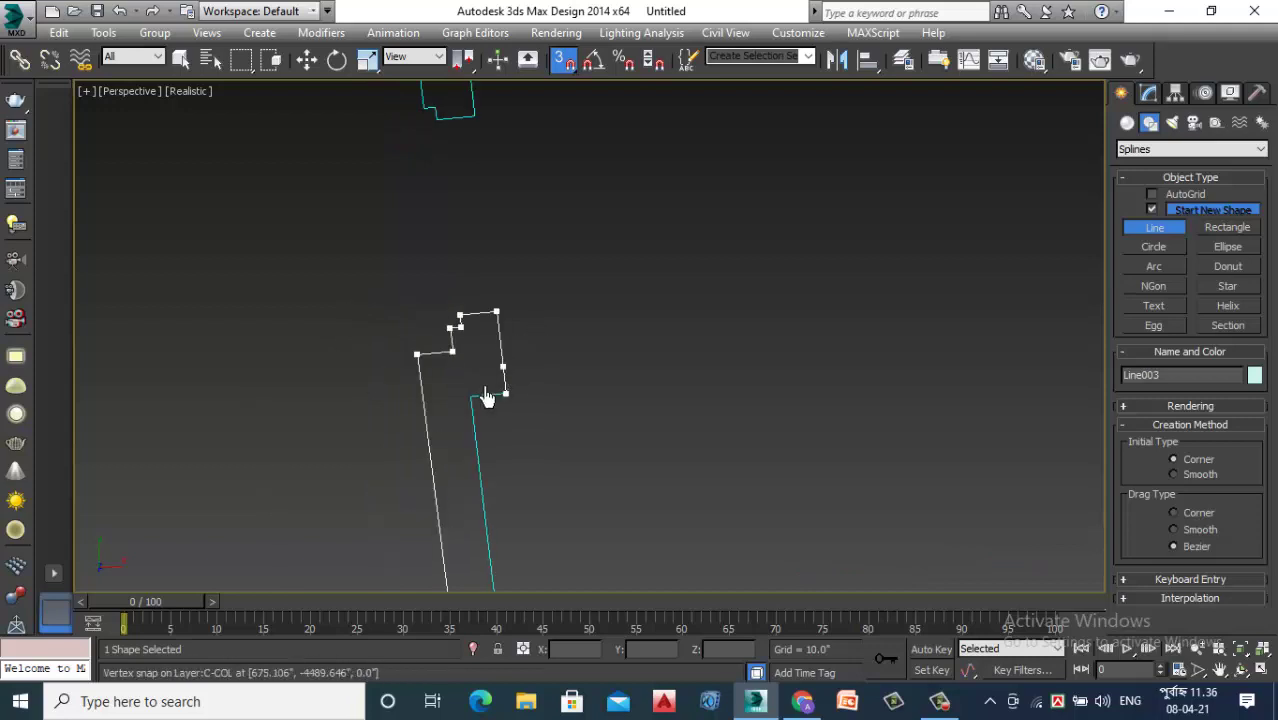
{"action": "scroll", "coordinate": [474, 396], "scroll_direction": "up", "scroll_amount": 4}
{"action": "scroll", "coordinate": [469, 345], "scroll_direction": "down", "scroll_amount": 3}
{"action": "scroll", "coordinate": [465, 400], "scroll_direction": "down", "scroll_amount": 2}
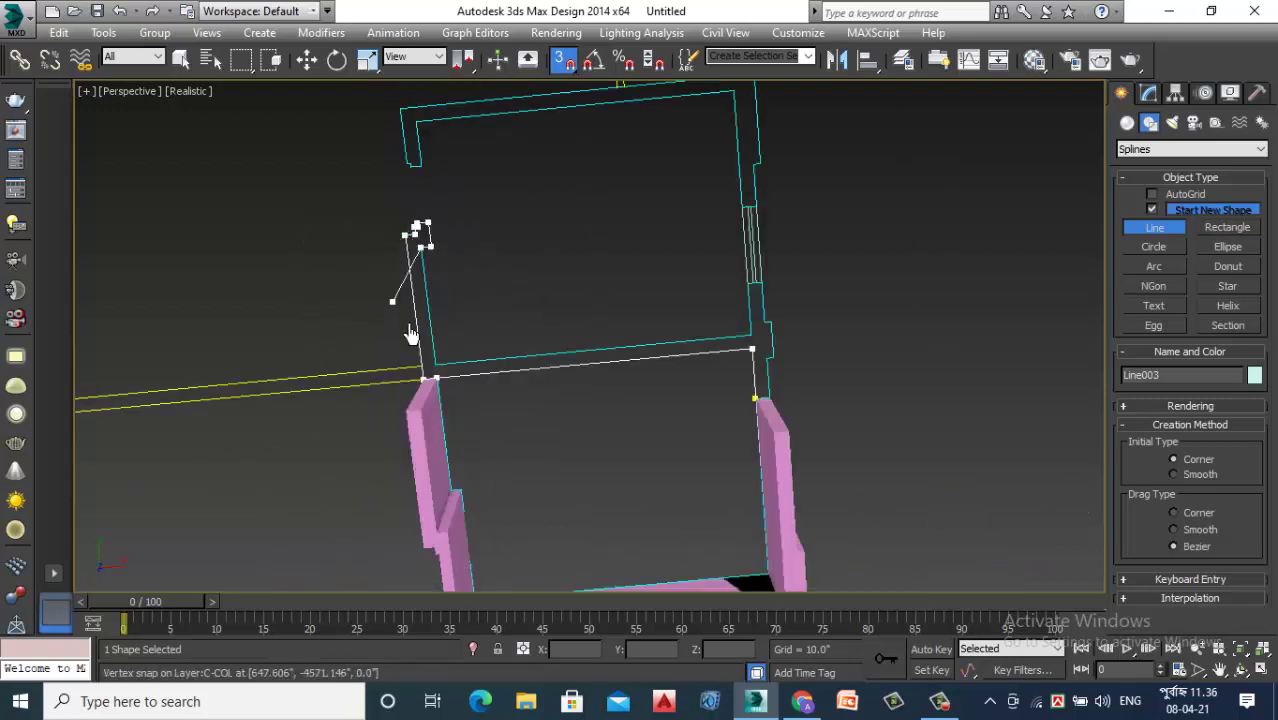
{"action": "scroll", "coordinate": [408, 334], "scroll_direction": "up", "scroll_amount": 5}
{"action": "scroll", "coordinate": [287, 410], "scroll_direction": "down", "scroll_amount": 3}
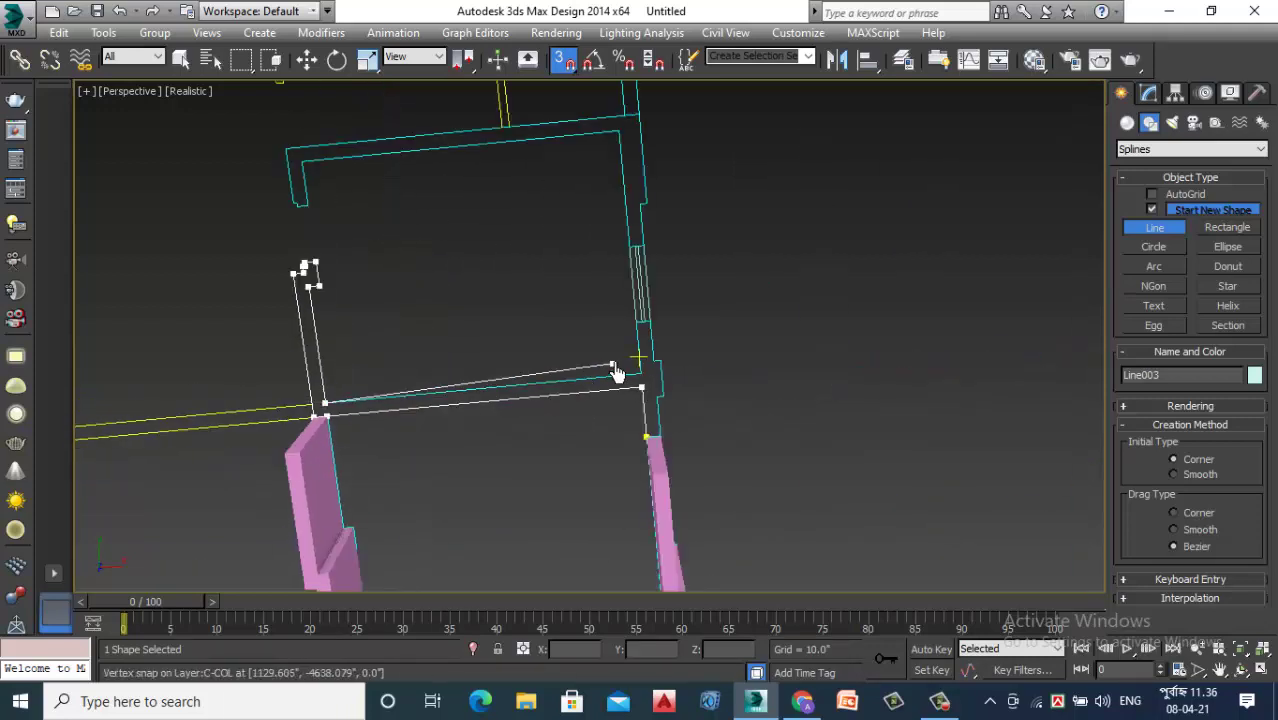
{"action": "scroll", "coordinate": [619, 368], "scroll_direction": "up", "scroll_amount": 4}
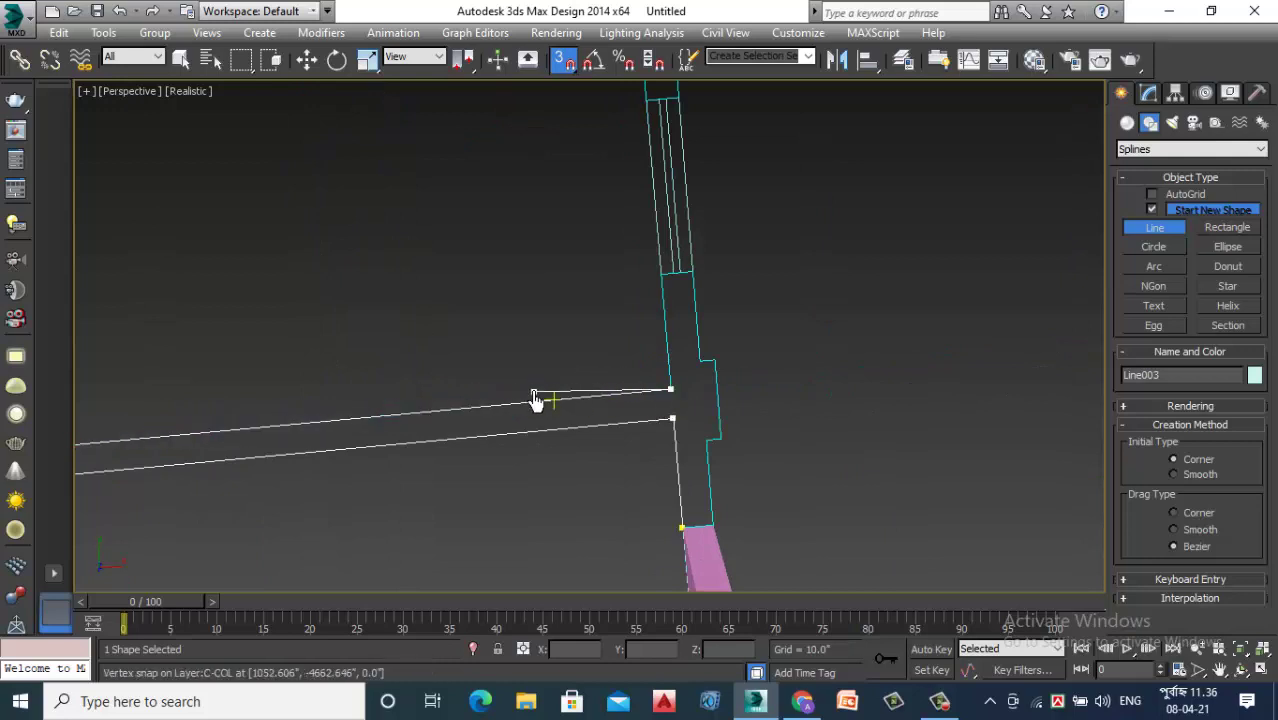
{"action": "scroll", "coordinate": [540, 380], "scroll_direction": "down", "scroll_amount": 3}
{"action": "scroll", "coordinate": [660, 330], "scroll_direction": "up", "scroll_amount": 4}
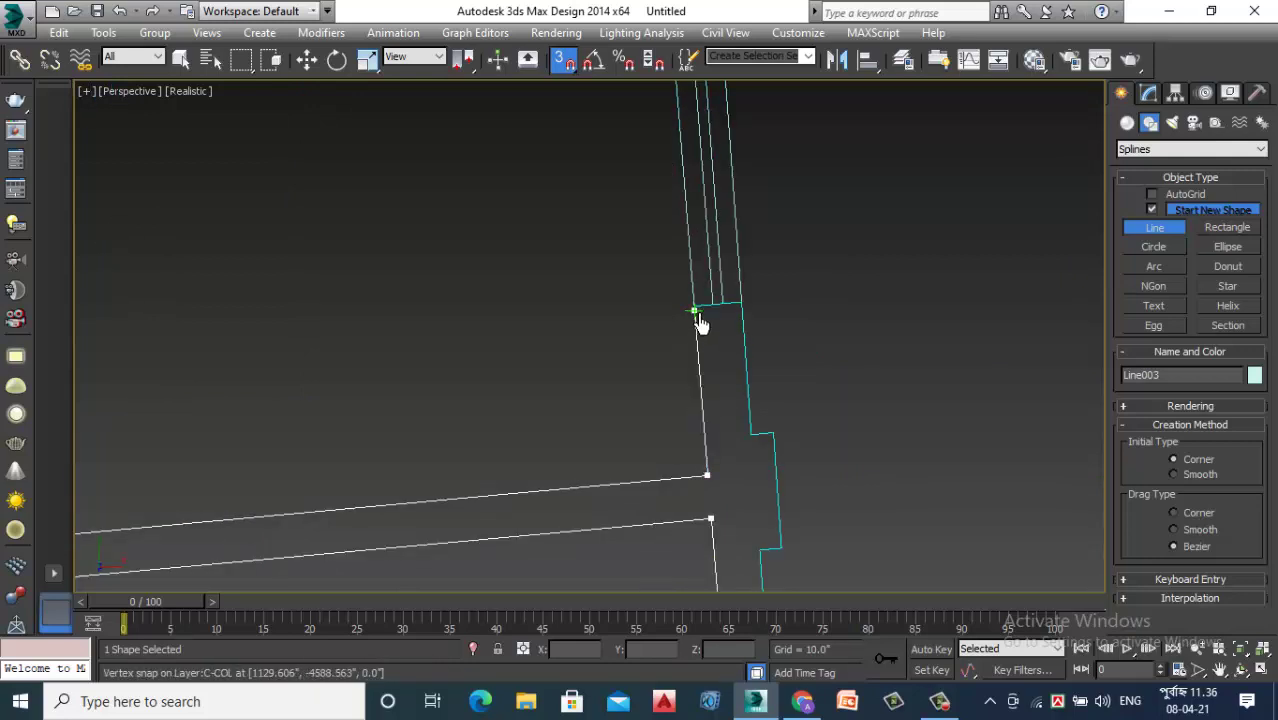
Remove an accidental curved segment and place points at the wall corners beside the window
{"action": "left_click_drag", "start_coordinate": [697, 313], "coordinate": [575, 347]}
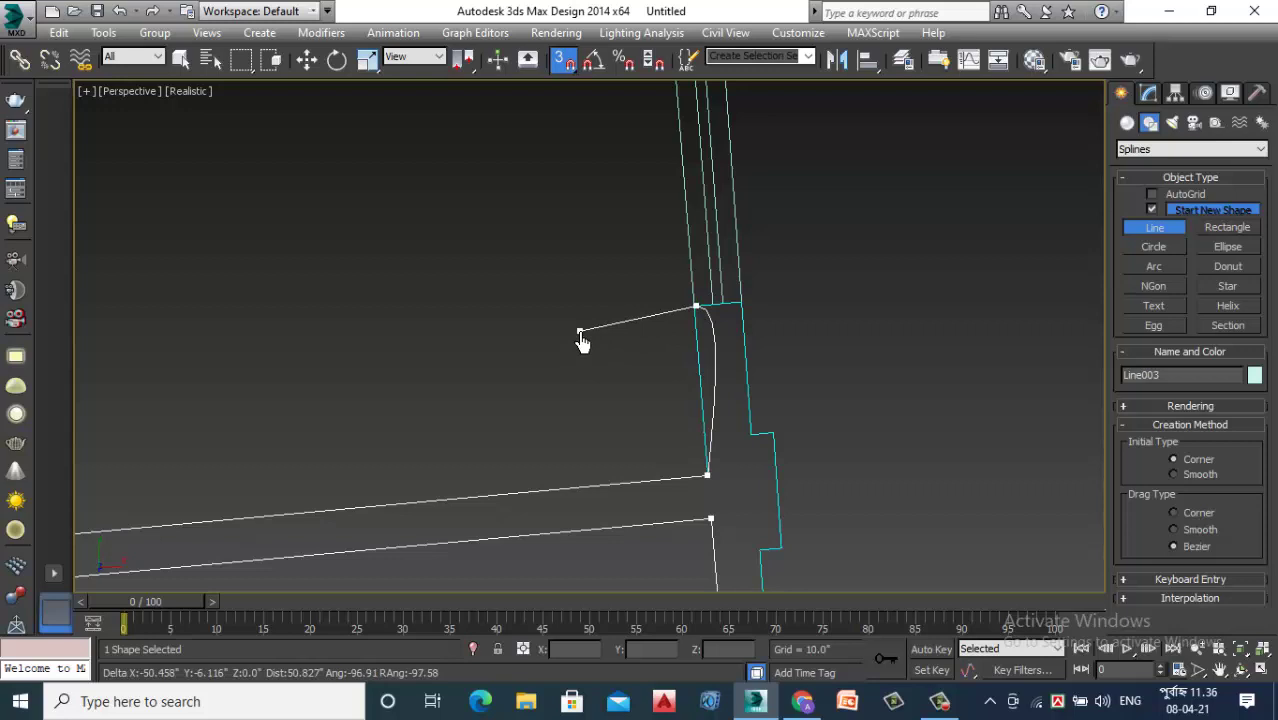
{"action": "key", "text": "BackSpace"}
{"action": "scroll", "coordinate": [682, 391], "scroll_direction": "up", "scroll_amount": 2}
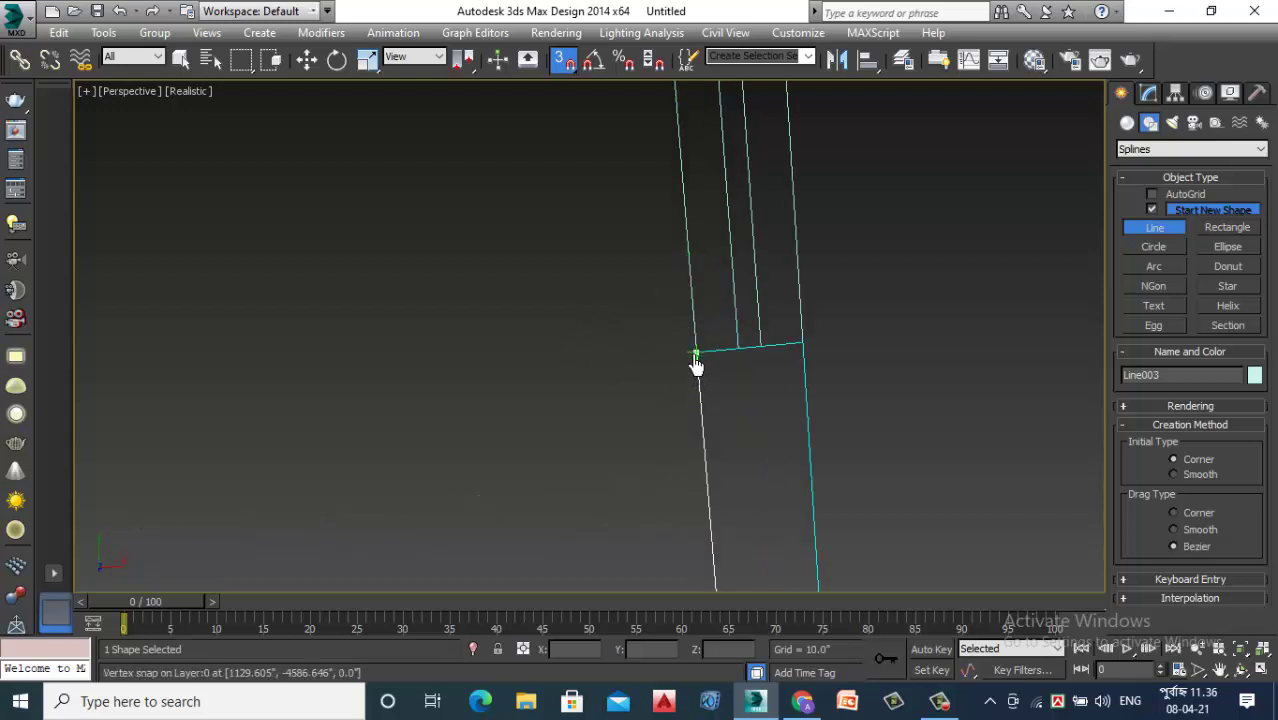
{"action": "left_click", "coordinate": [697, 366]}
{"action": "scroll", "coordinate": [553, 416], "scroll_direction": "down", "scroll_amount": 2}
{"action": "scroll", "coordinate": [550, 222], "scroll_direction": "up", "scroll_amount": 2}
{"action": "scroll", "coordinate": [633, 254], "scroll_direction": "up", "scroll_amount": 1}
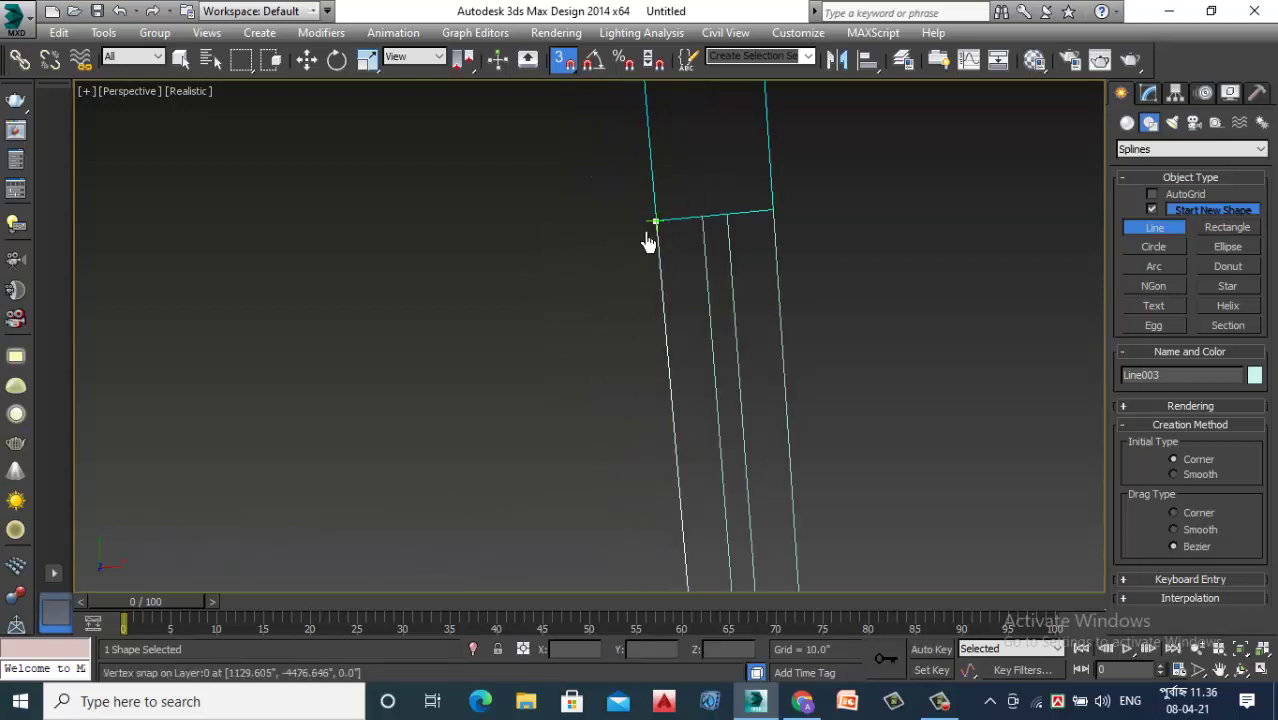
{"action": "left_click", "coordinate": [647, 239]}
{"action": "scroll", "coordinate": [502, 356], "scroll_direction": "down", "scroll_amount": 2}
{"action": "scroll", "coordinate": [479, 276], "scroll_direction": "down", "scroll_amount": 1}
{"action": "scroll", "coordinate": [452, 277], "scroll_direction": "down", "scroll_amount": 1}
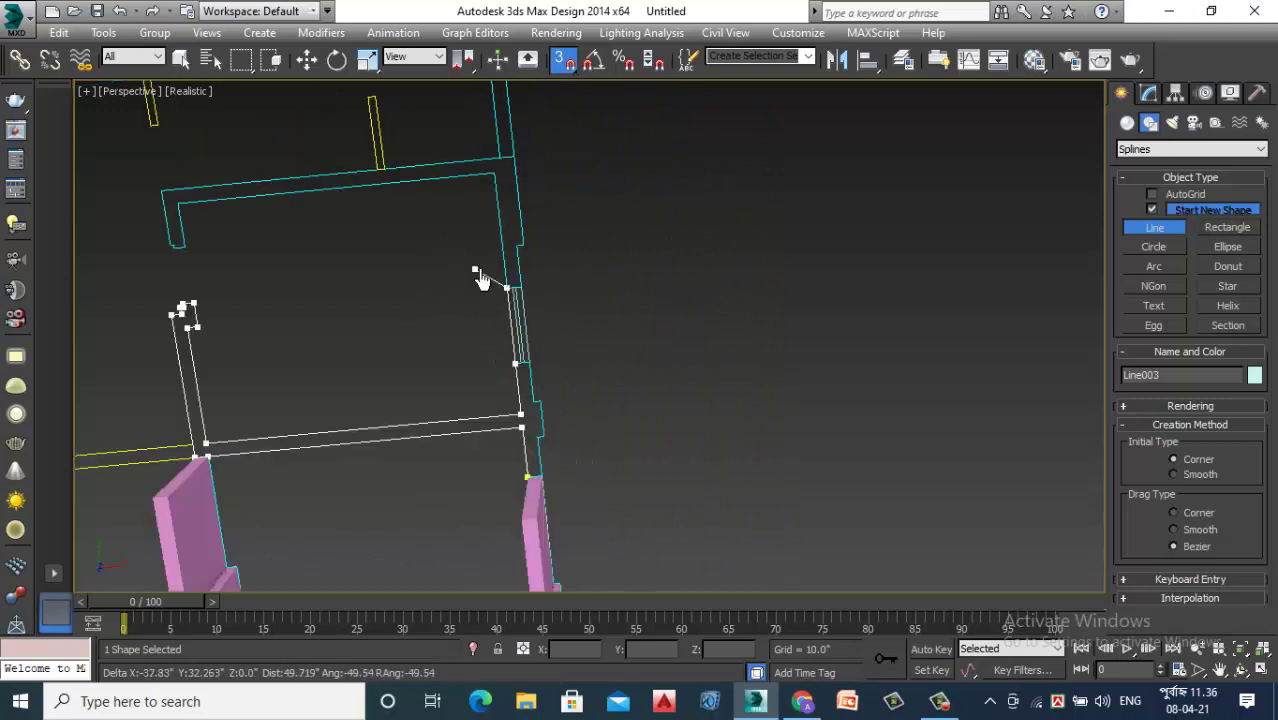
{"action": "scroll", "coordinate": [479, 277], "scroll_direction": "up", "scroll_amount": 3}
{"action": "scroll", "coordinate": [545, 325], "scroll_direction": "up", "scroll_amount": 1}
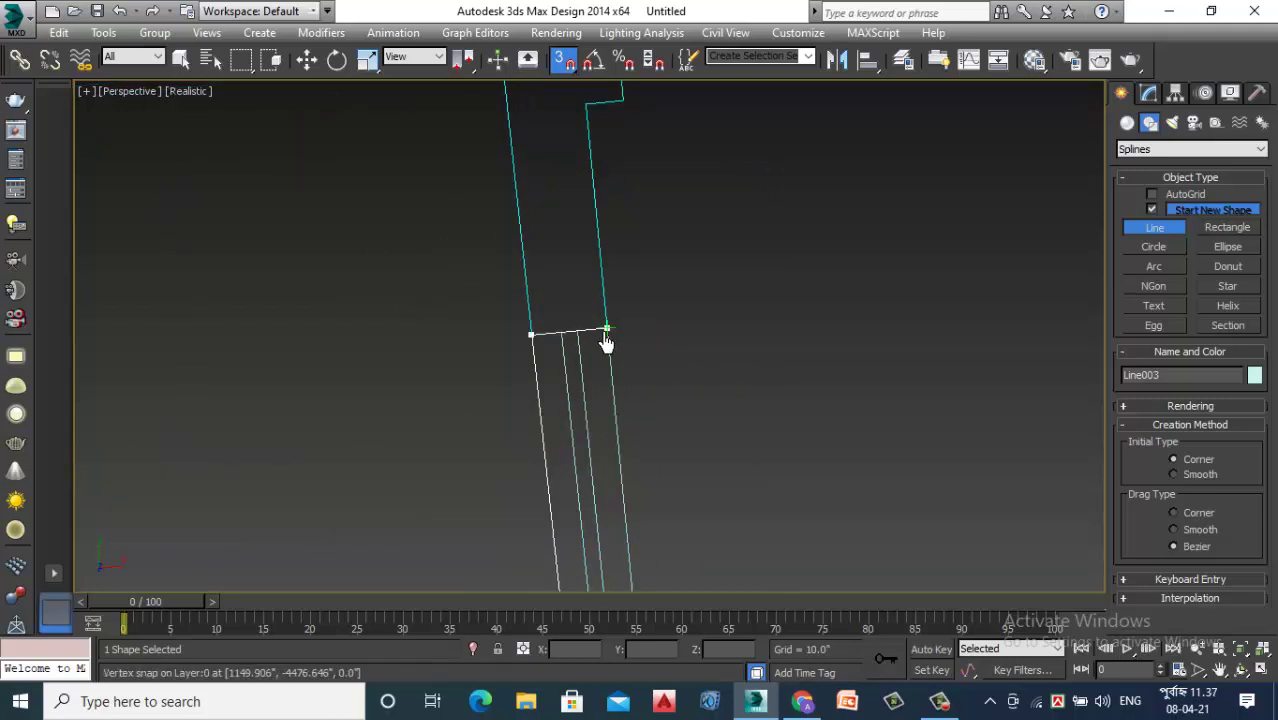
{"action": "scroll", "coordinate": [673, 228], "scroll_direction": "down", "scroll_amount": 2}
{"action": "scroll", "coordinate": [676, 265], "scroll_direction": "up", "scroll_amount": 1}
{"action": "scroll", "coordinate": [653, 291], "scroll_direction": "up", "scroll_amount": 1}
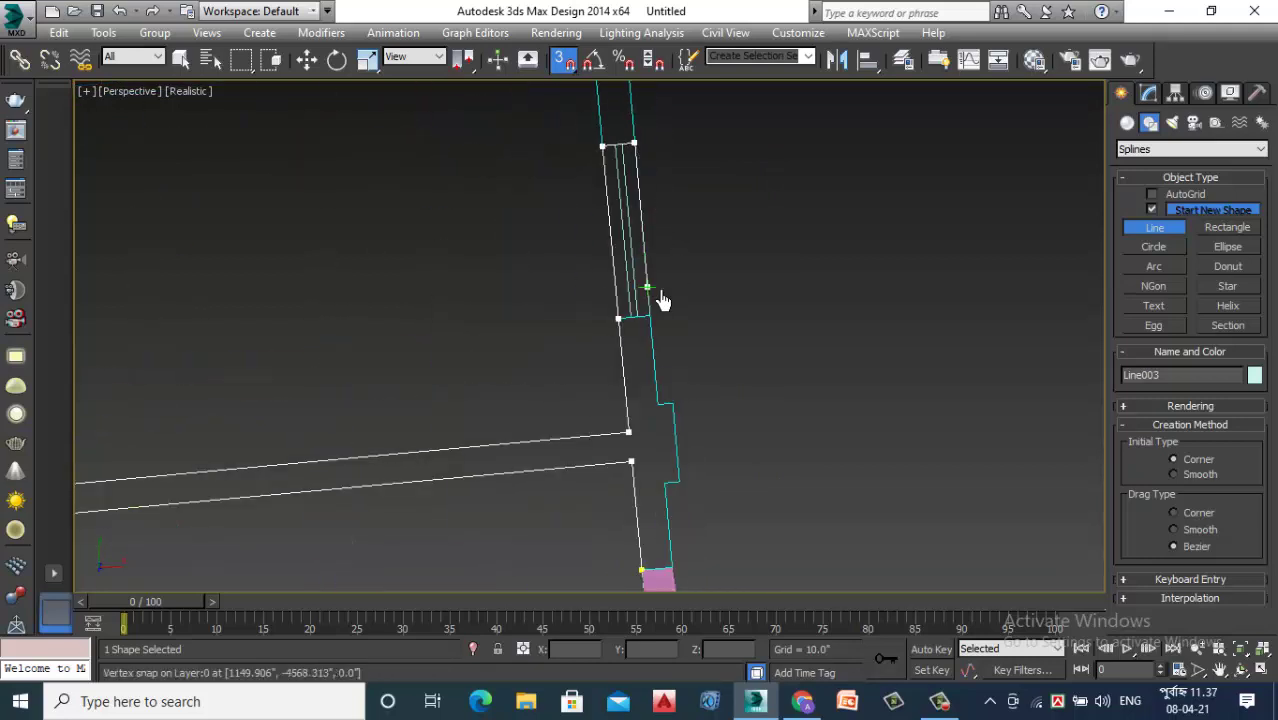
{"action": "scroll", "coordinate": [632, 375], "scroll_direction": "up", "scroll_amount": 1}
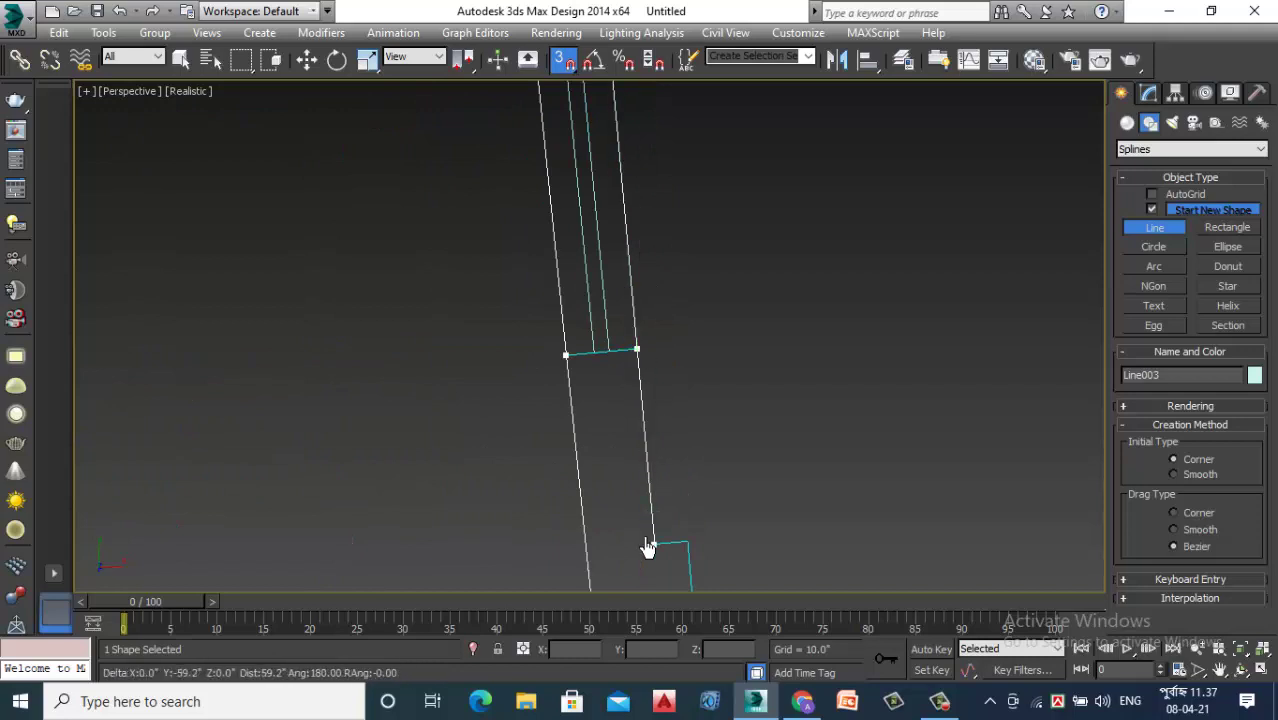
{"action": "scroll", "coordinate": [660, 420], "scroll_direction": "down", "scroll_amount": 1}
{"action": "scroll", "coordinate": [685, 499], "scroll_direction": "up", "scroll_amount": 1}
{"action": "scroll", "coordinate": [670, 470], "scroll_direction": "up", "scroll_amount": 2}
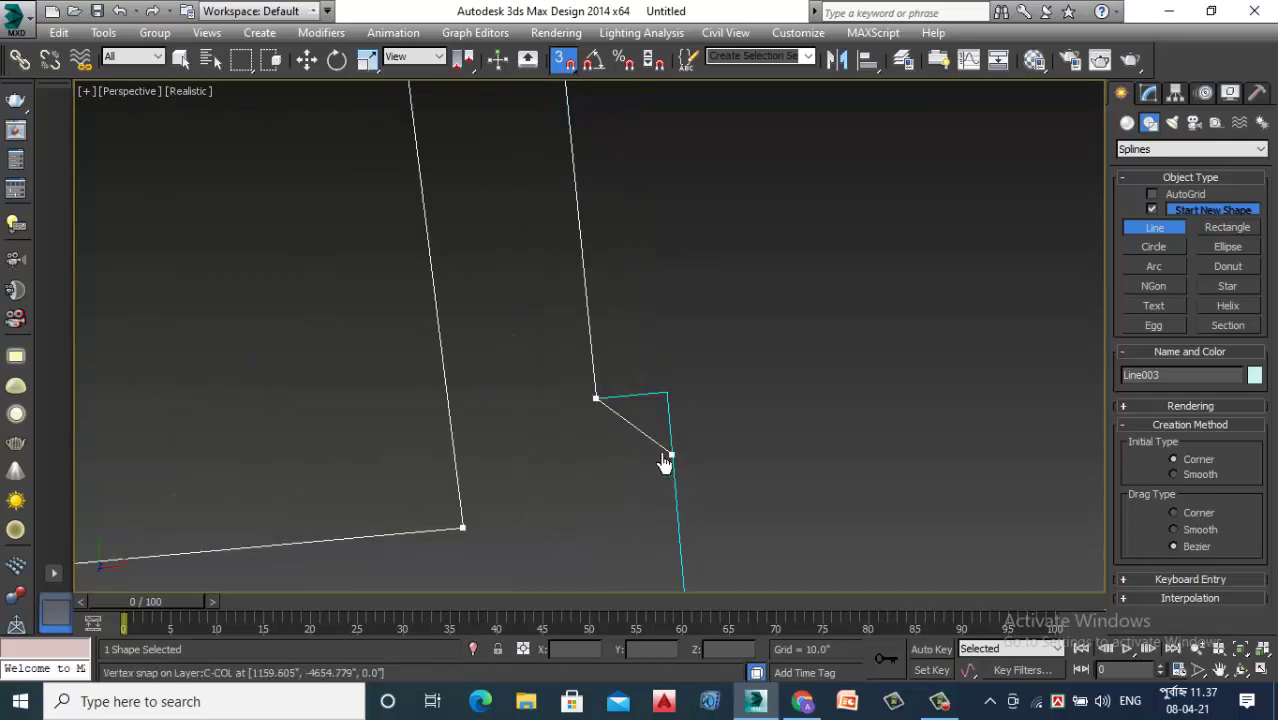
{"action": "scroll", "coordinate": [665, 400], "scroll_direction": "up", "scroll_amount": 1}
{"action": "scroll", "coordinate": [706, 241], "scroll_direction": "down", "scroll_amount": 2}
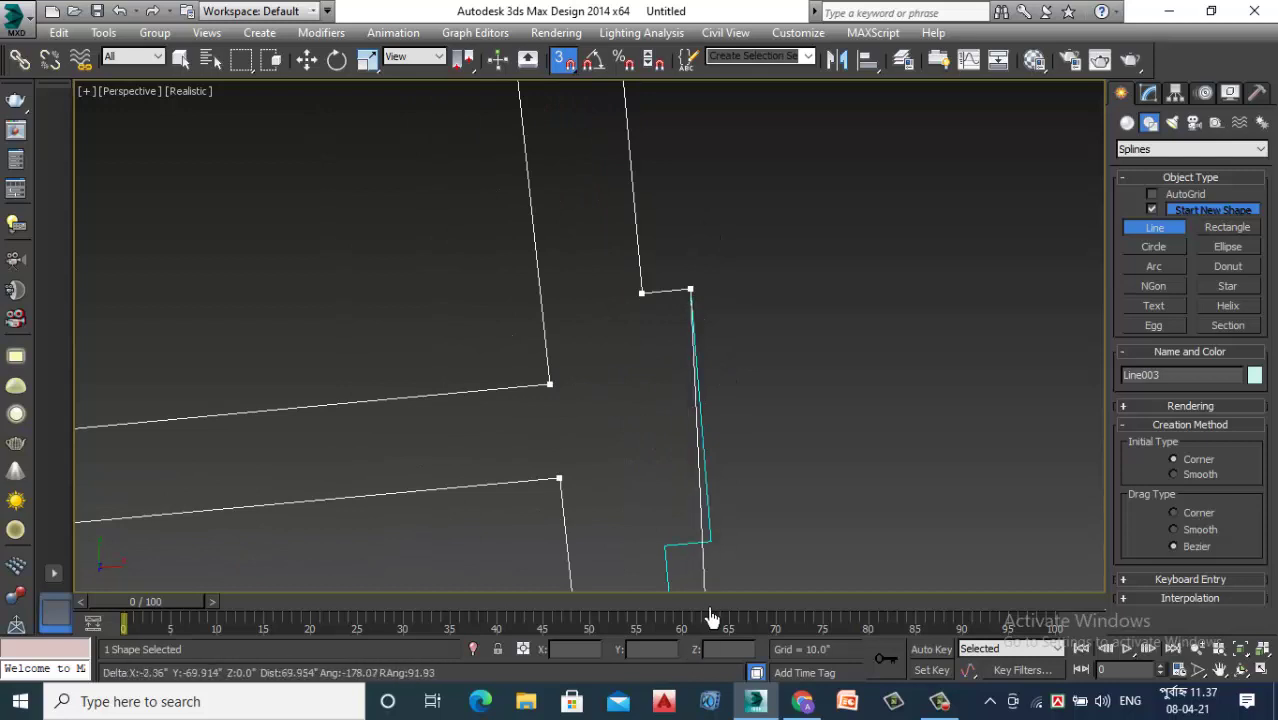
Snap the last cyan wall corners, then return to the first vertex and confirm closing the spline
{"action": "left_click", "coordinate": [716, 558]}
{"action": "scroll", "coordinate": [775, 318], "scroll_direction": "down", "scroll_amount": 2}
{"action": "scroll", "coordinate": [775, 318], "scroll_direction": "up", "scroll_amount": 3}
{"action": "scroll", "coordinate": [765, 408], "scroll_direction": "up", "scroll_amount": 1}
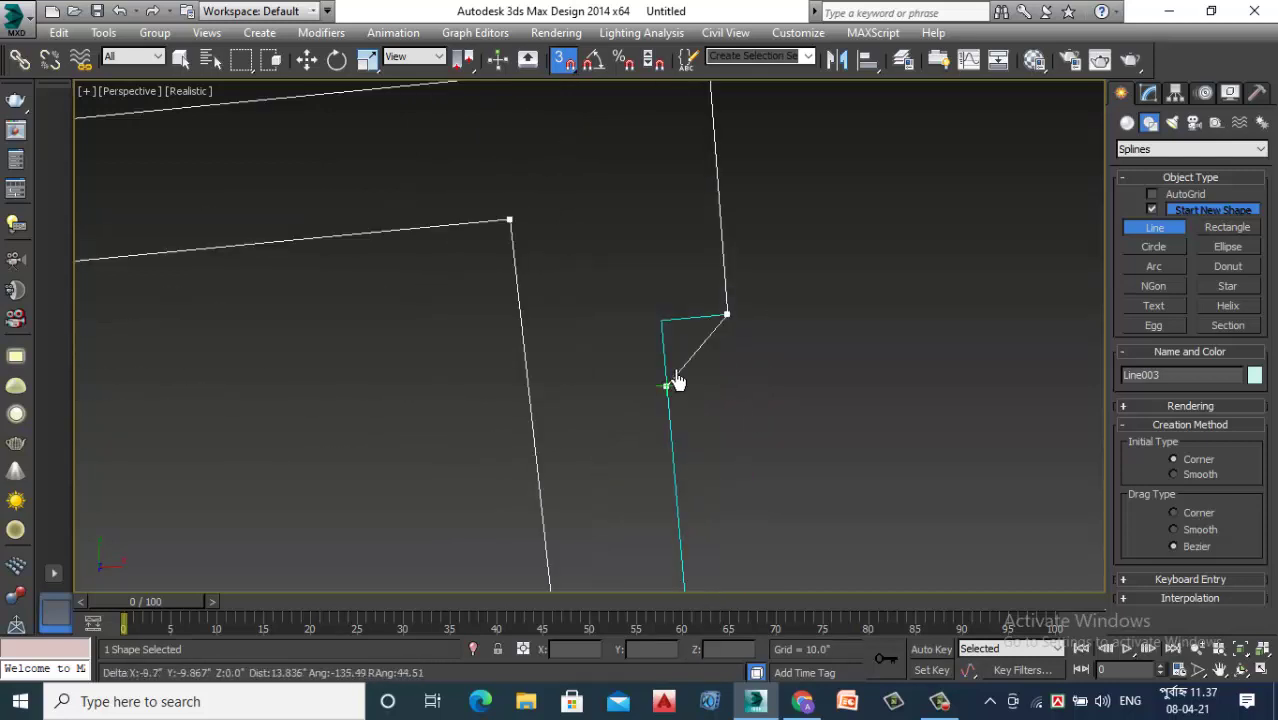
{"action": "left_click", "coordinate": [663, 336]}
{"action": "scroll", "coordinate": [640, 250], "scroll_direction": "down", "scroll_amount": 2}
{"action": "scroll", "coordinate": [668, 390], "scroll_direction": "up", "scroll_amount": 1}
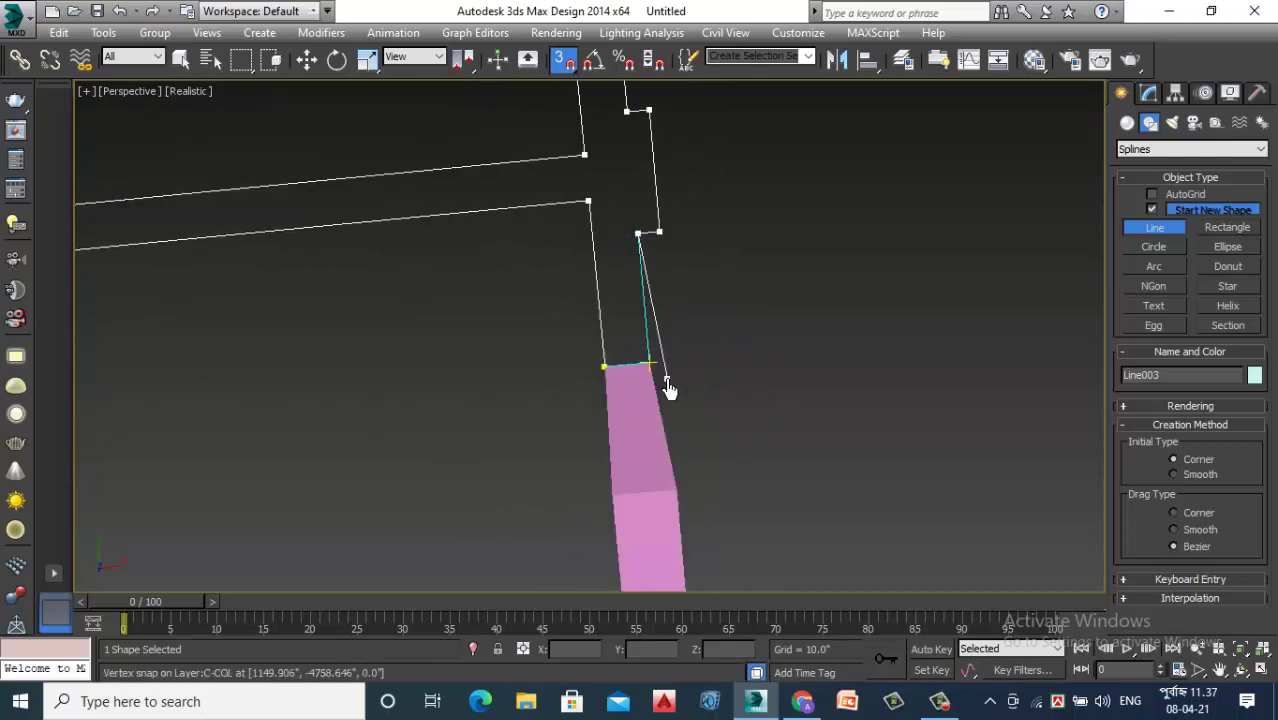
{"action": "scroll", "coordinate": [650, 365], "scroll_direction": "up", "scroll_amount": 2}
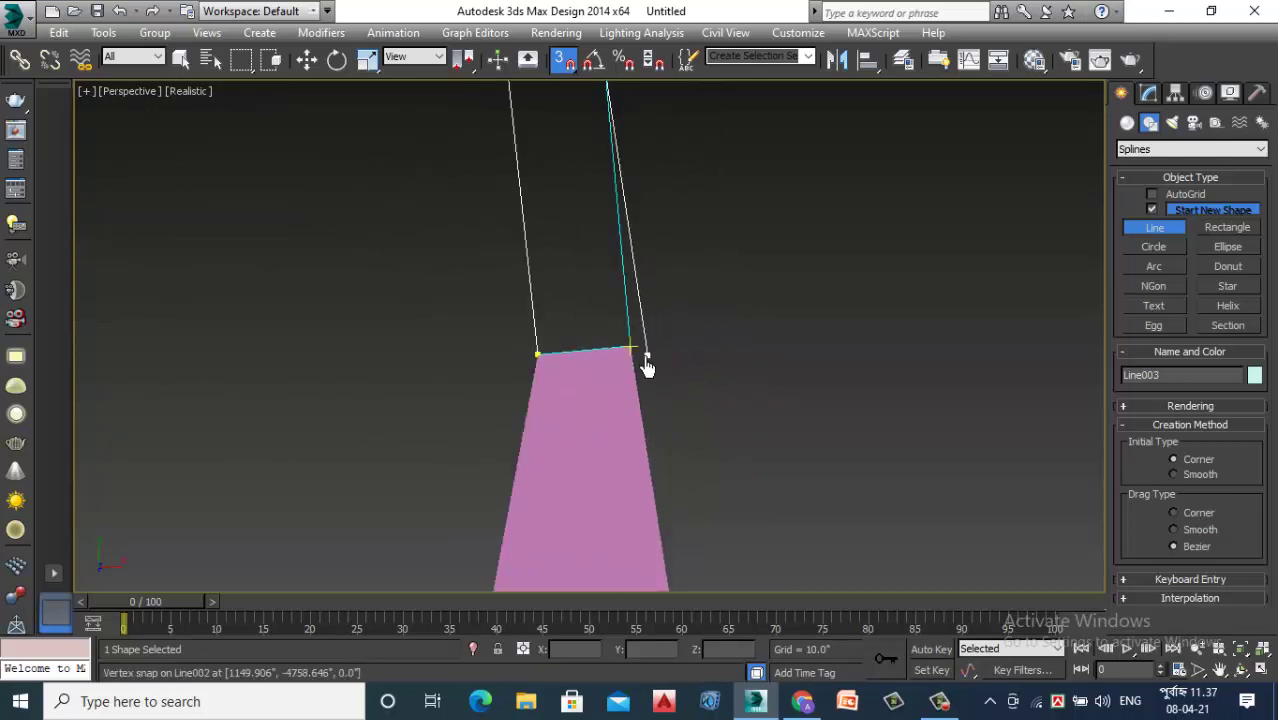
{"action": "left_click", "coordinate": [538, 355]}
{"action": "left_click", "coordinate": [607, 404]}
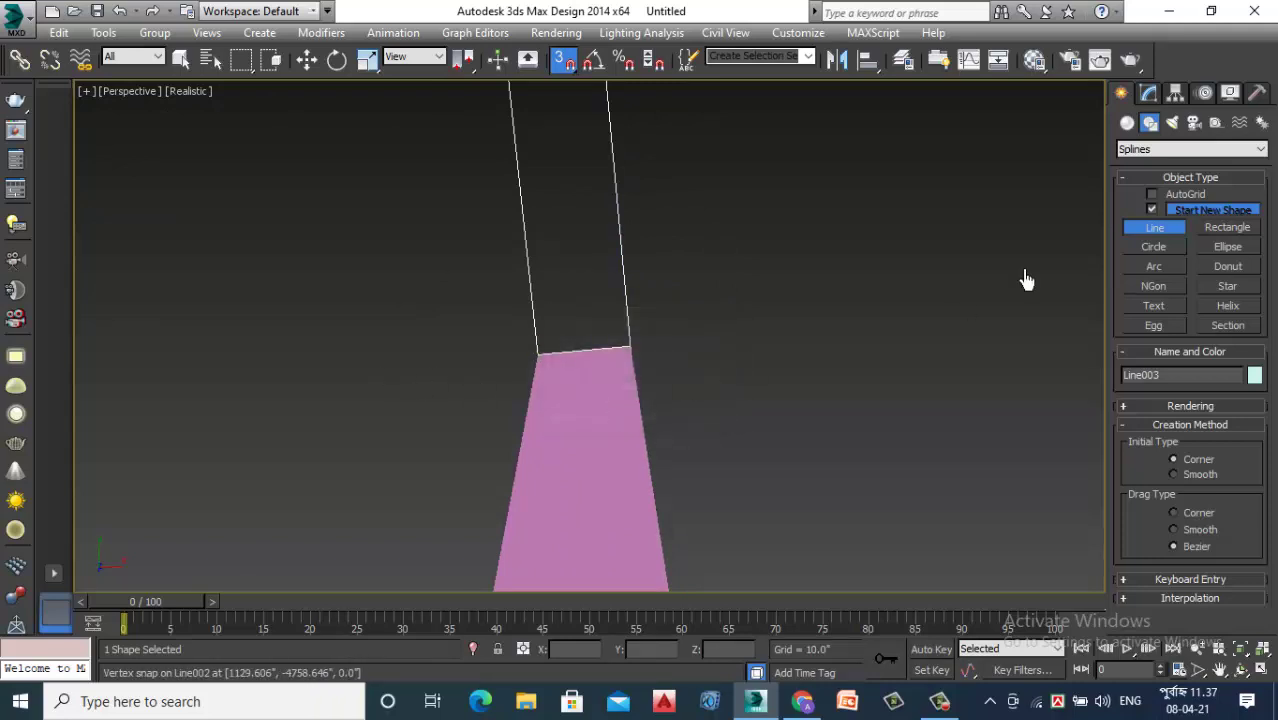
Add an Extrude modifier to Line003 with an Amount of 180.0
{"action": "left_click", "coordinate": [1147, 96]}
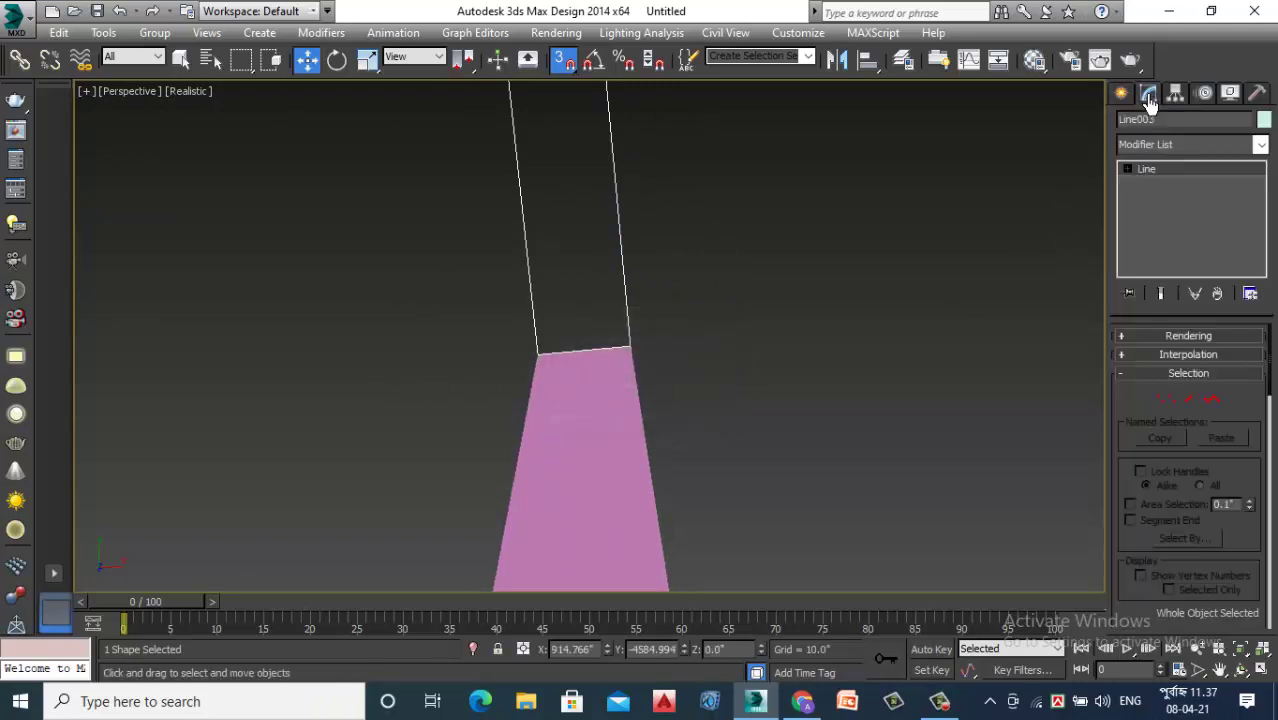
{"action": "left_click", "coordinate": [1150, 148]}
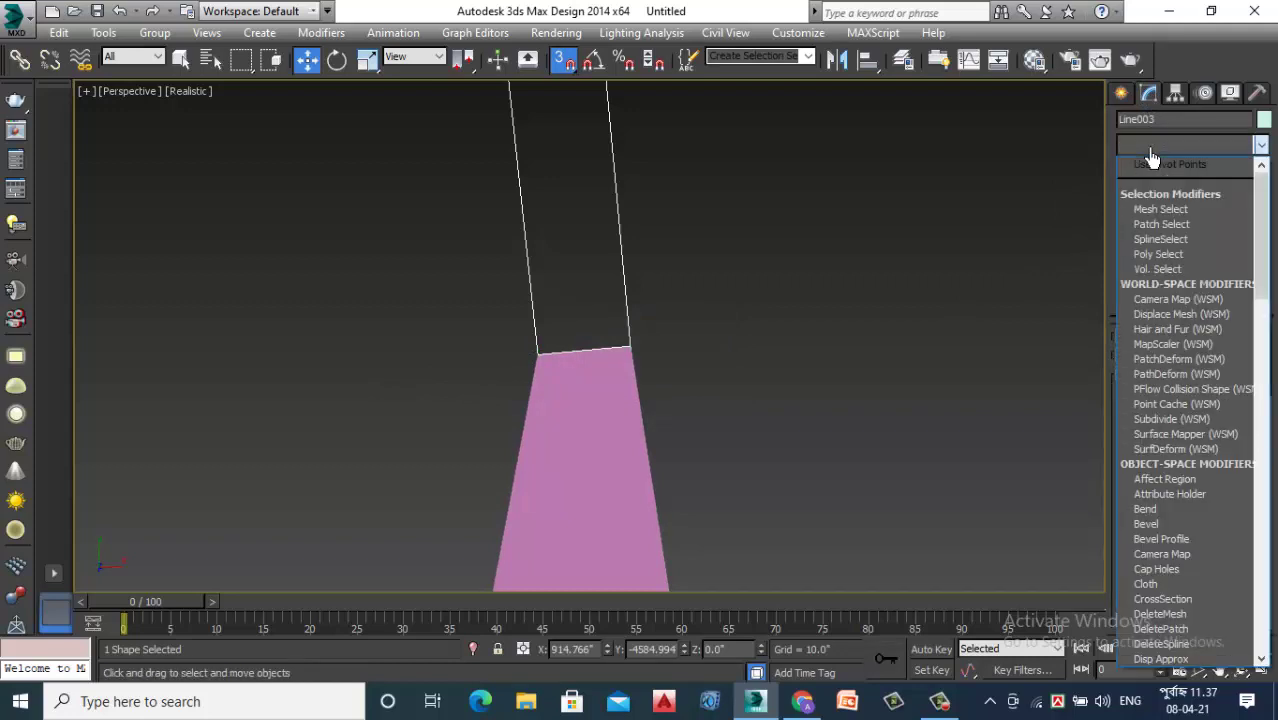
{"action": "scroll", "coordinate": [1152, 158], "scroll_direction": "down", "scroll_amount": 10}
{"action": "left_click", "coordinate": [1165, 250]}
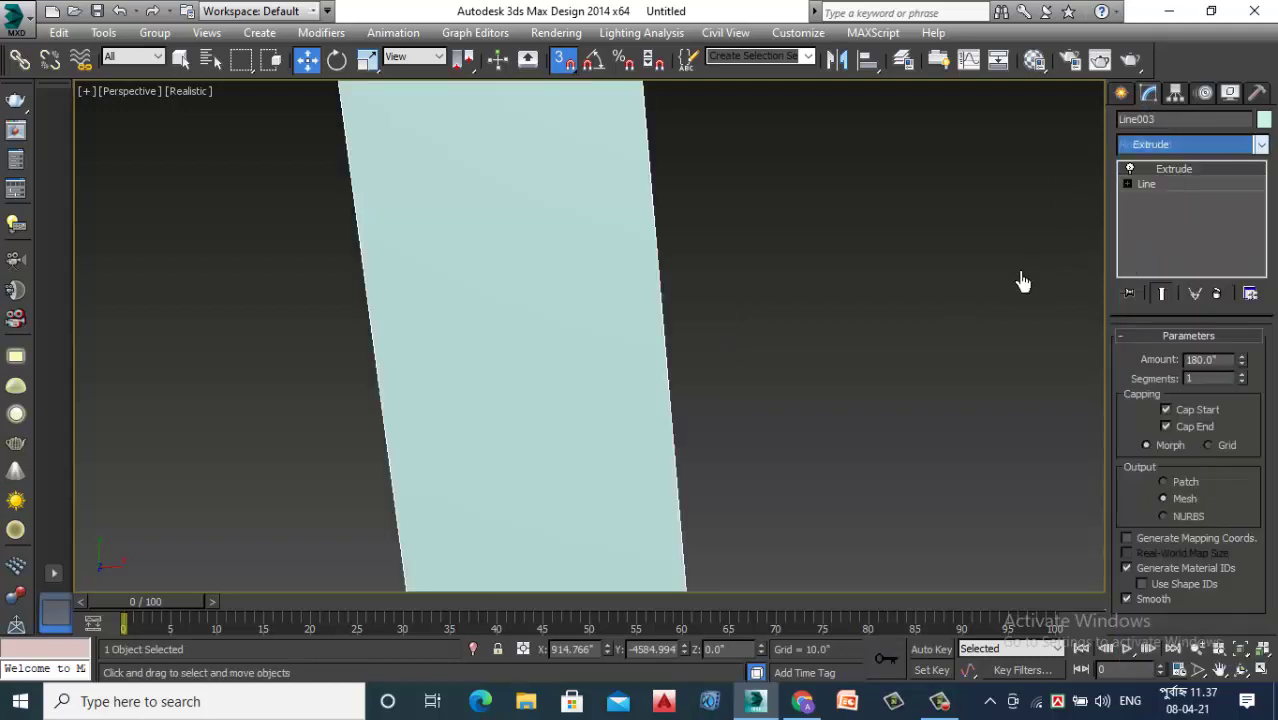
{"action": "scroll", "coordinate": [847, 271], "scroll_direction": "down", "scroll_amount": 5}
{"action": "scroll", "coordinate": [847, 271], "scroll_direction": "down", "scroll_amount": 3}
Orbit and zoom the viewport to inspect the new pale cyan wall from above
{"action": "middle_click_drag", "start_coordinate": [847, 271], "coordinate": [884, 208], "text": "alt"}
{"action": "scroll", "coordinate": [883, 193], "scroll_direction": "up", "scroll_amount": 4}
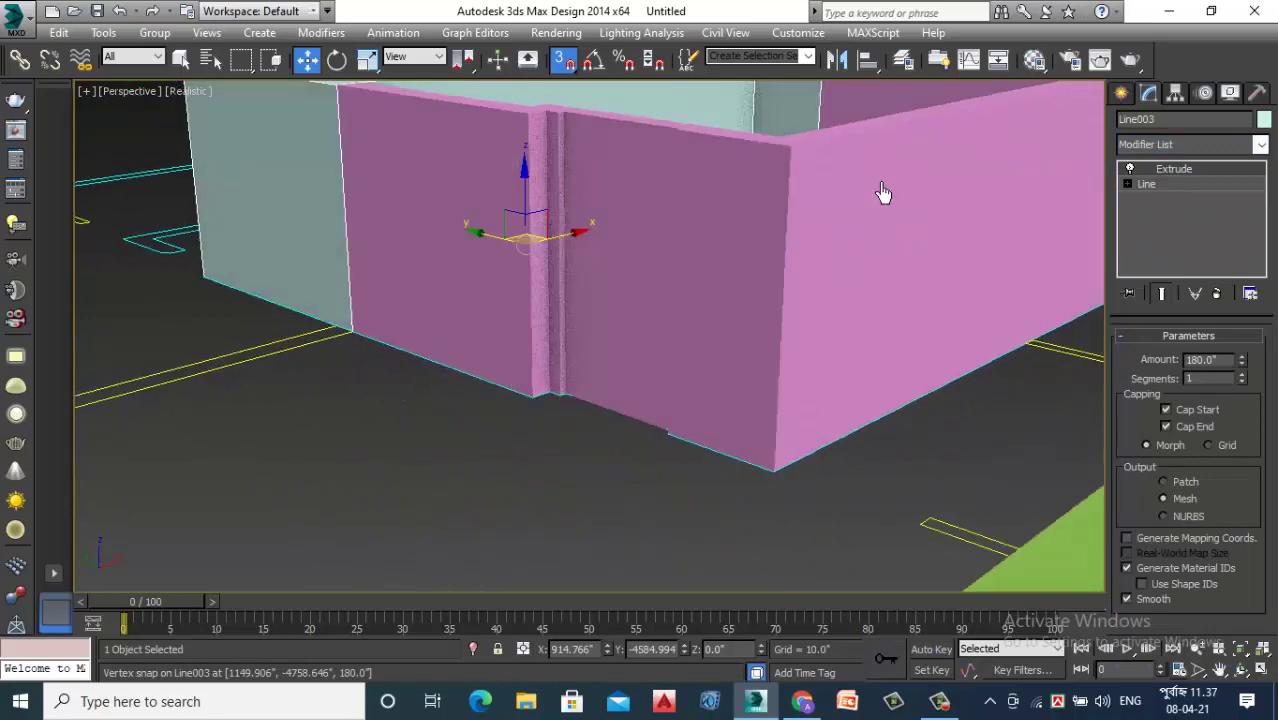
{"action": "scroll", "coordinate": [883, 193], "scroll_direction": "down", "scroll_amount": 5}
{"action": "mouse_move", "coordinate": [785, 309]}
{"action": "middle_mouse_down", "text": "alt"}
{"action": "mouse_move", "coordinate": [742, 163]}
{"action": "mouse_move", "coordinate": [697, 292]}
{"action": "mouse_move", "coordinate": [770, 240]}
{"action": "middle_mouse_up", "text": "alt"}
{"action": "scroll", "coordinate": [747, 200], "scroll_direction": "up", "scroll_amount": 2}
{"action": "scroll", "coordinate": [785, 230], "scroll_direction": "up", "scroll_amount": 2}
{"action": "left_click", "coordinate": [945, 705]}
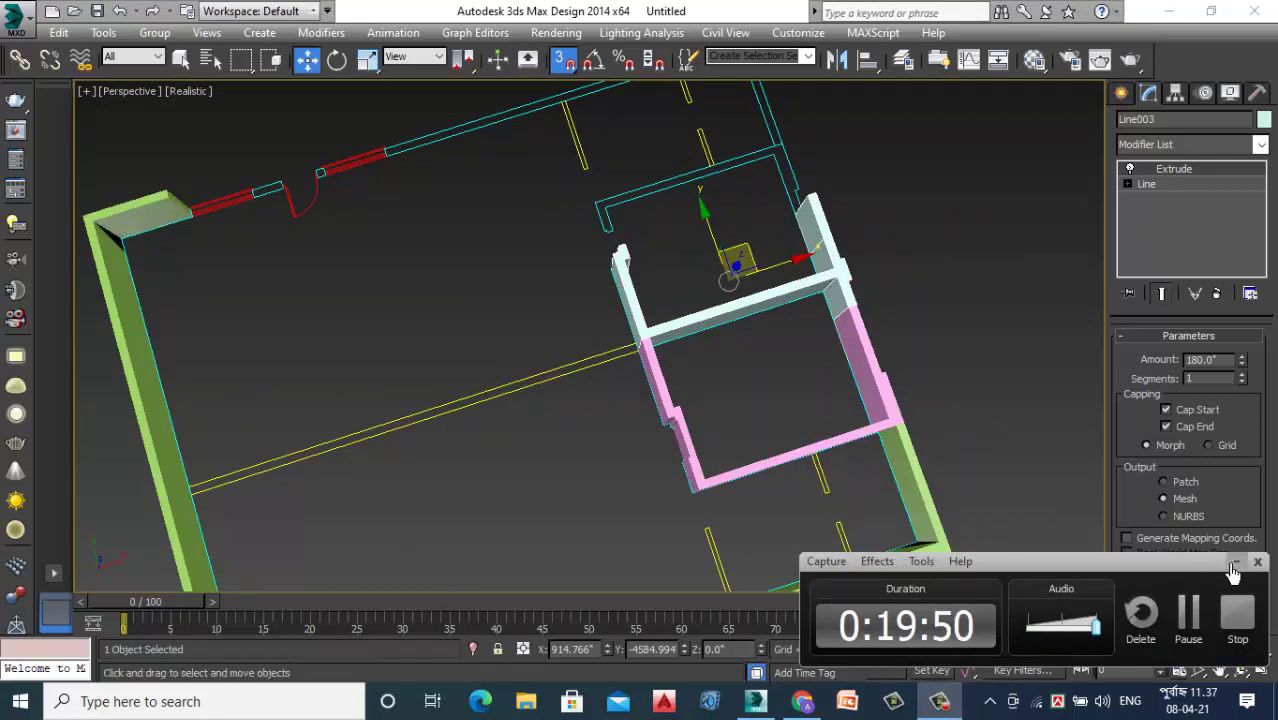
{"action": "left_click", "coordinate": [945, 705]}
{"action": "scroll", "coordinate": [870, 367], "scroll_direction": "down", "scroll_amount": 4}
{"action": "scroll", "coordinate": [870, 367], "scroll_direction": "up", "scroll_amount": 3}
{"action": "scroll", "coordinate": [870, 367], "scroll_direction": "up", "scroll_amount": 3}
{"action": "scroll", "coordinate": [850, 363], "scroll_direction": "down", "scroll_amount": 3}
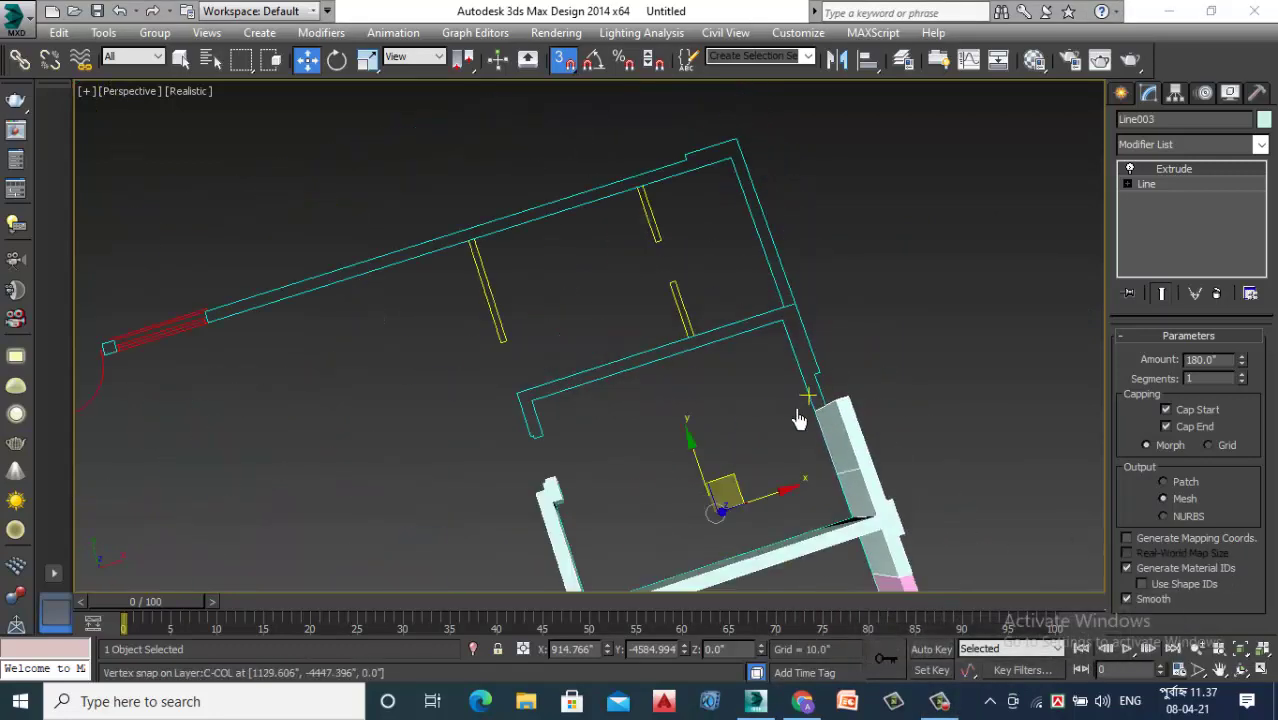
{"action": "scroll", "coordinate": [804, 399], "scroll_direction": "up", "scroll_amount": 1}
{"action": "scroll", "coordinate": [820, 420], "scroll_direction": "up", "scroll_amount": 2}
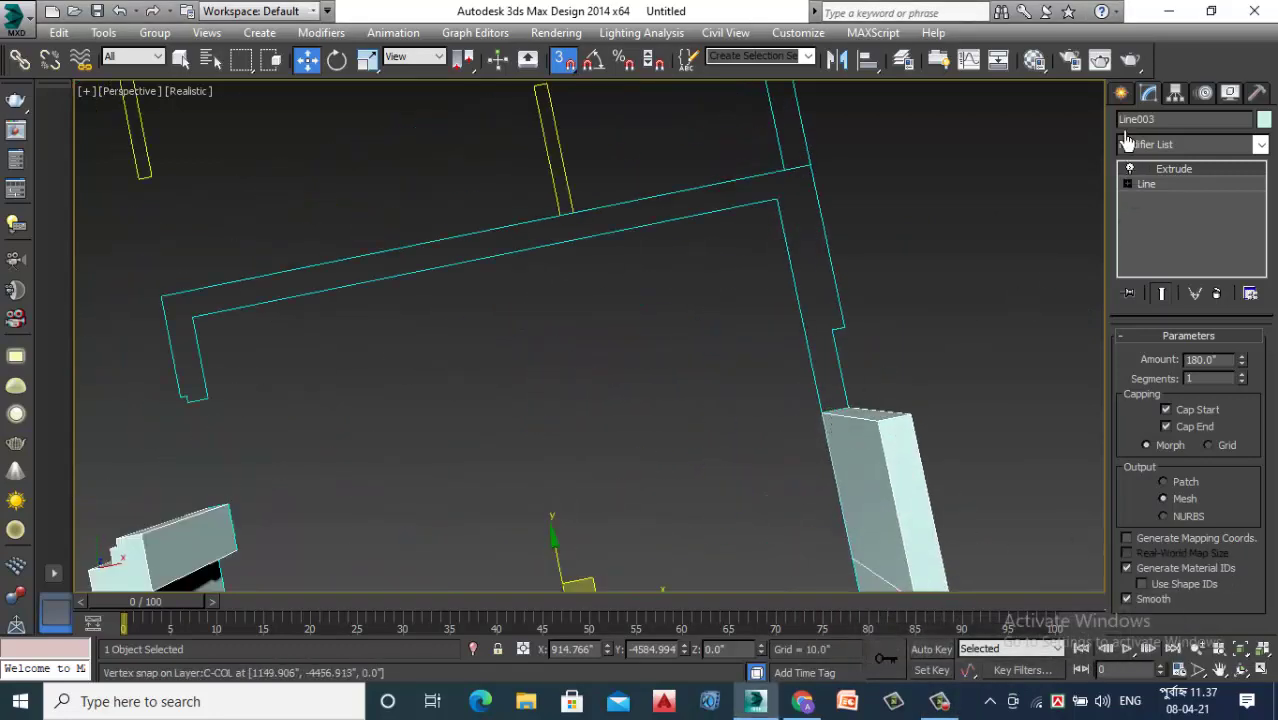
Activate the Line spline tool under Create > Shapes > Splines
{"action": "left_click", "coordinate": [1121, 92]}
{"action": "left_click", "coordinate": [1149, 122]}
{"action": "left_click", "coordinate": [1155, 227]}
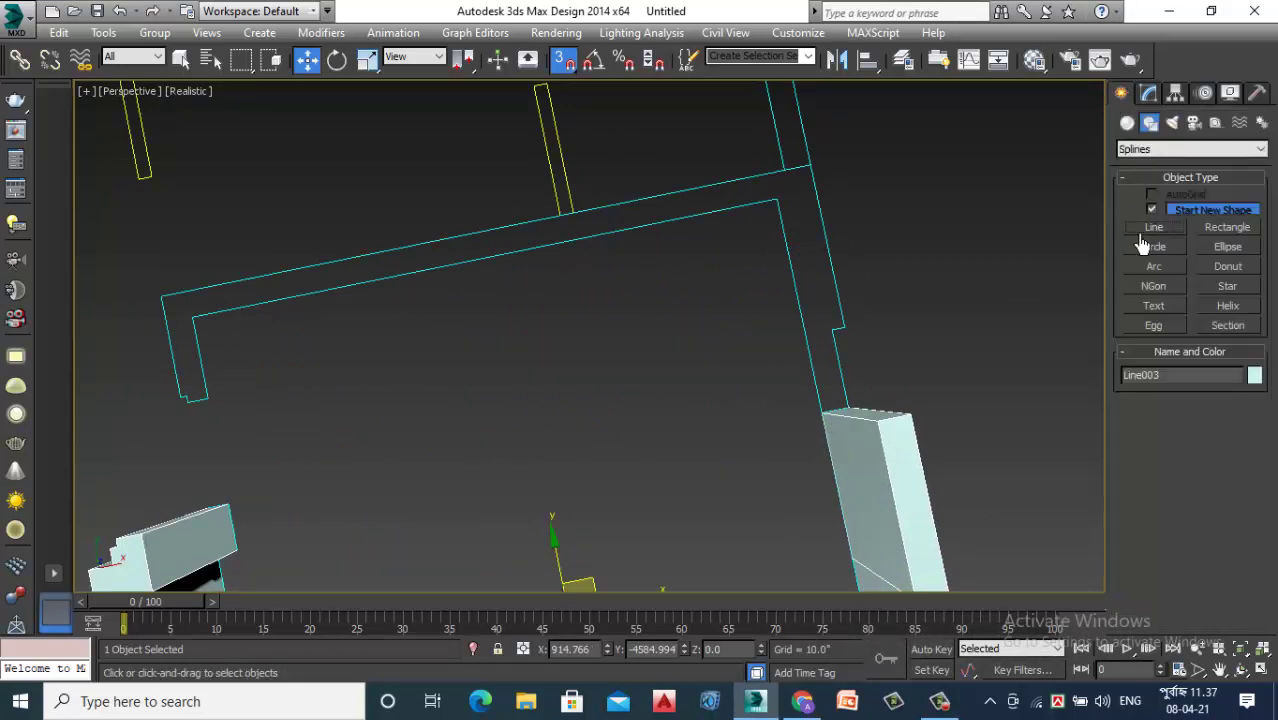
Start Line004 at a wall corner, snapping vertices at the outline's inner corner and far wall corner
{"action": "scroll", "coordinate": [845, 428], "scroll_direction": "up", "scroll_amount": 2}
{"action": "left_click", "coordinate": [852, 406]}
{"action": "scroll", "coordinate": [776, 412], "scroll_direction": "up", "scroll_amount": 2}
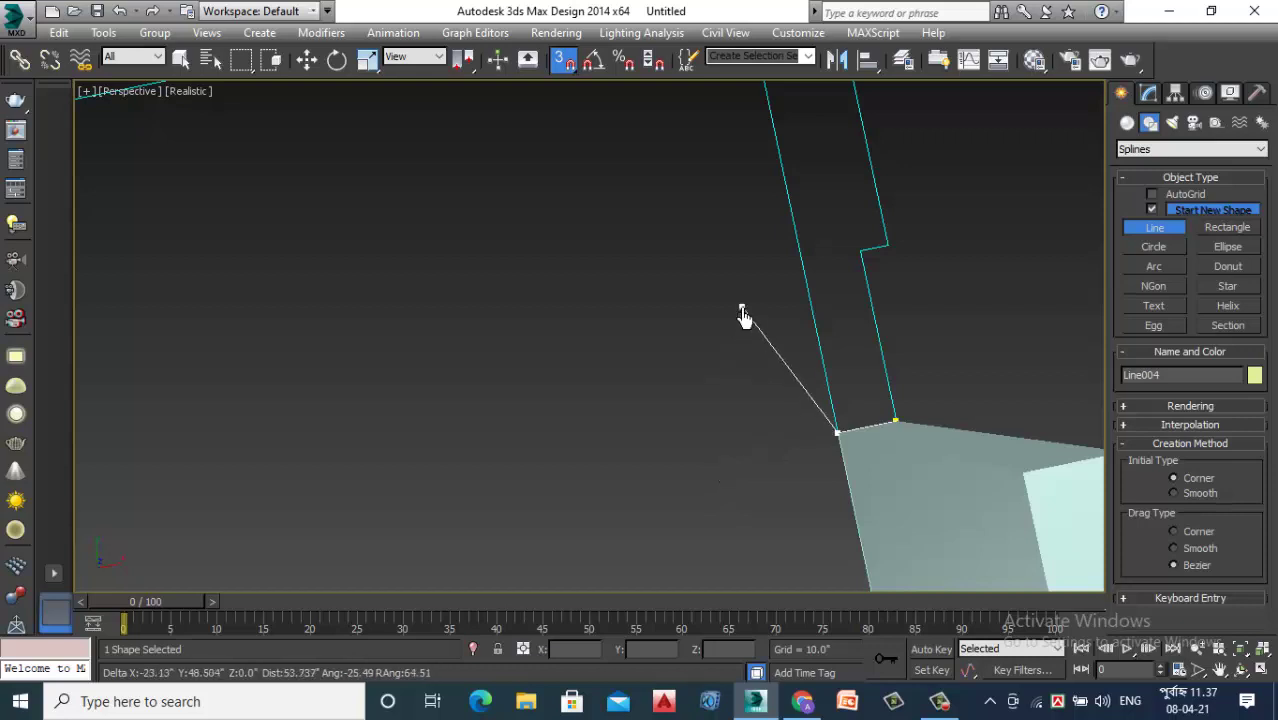
{"action": "scroll", "coordinate": [742, 312], "scroll_direction": "down", "scroll_amount": 3}
{"action": "scroll", "coordinate": [740, 300], "scroll_direction": "up", "scroll_amount": 4}
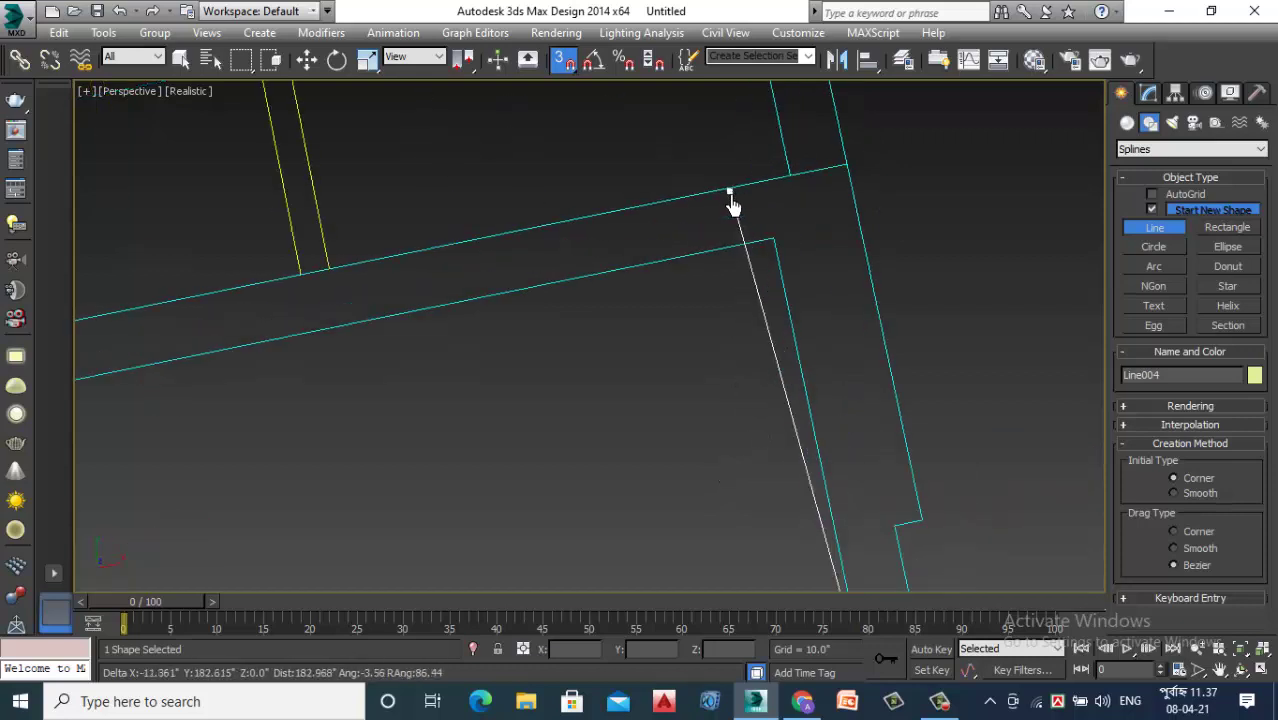
{"action": "left_click", "coordinate": [773, 241]}
{"action": "scroll", "coordinate": [973, 222], "scroll_direction": "down", "scroll_amount": 2}
{"action": "scroll", "coordinate": [870, 280], "scroll_direction": "down", "scroll_amount": 2}
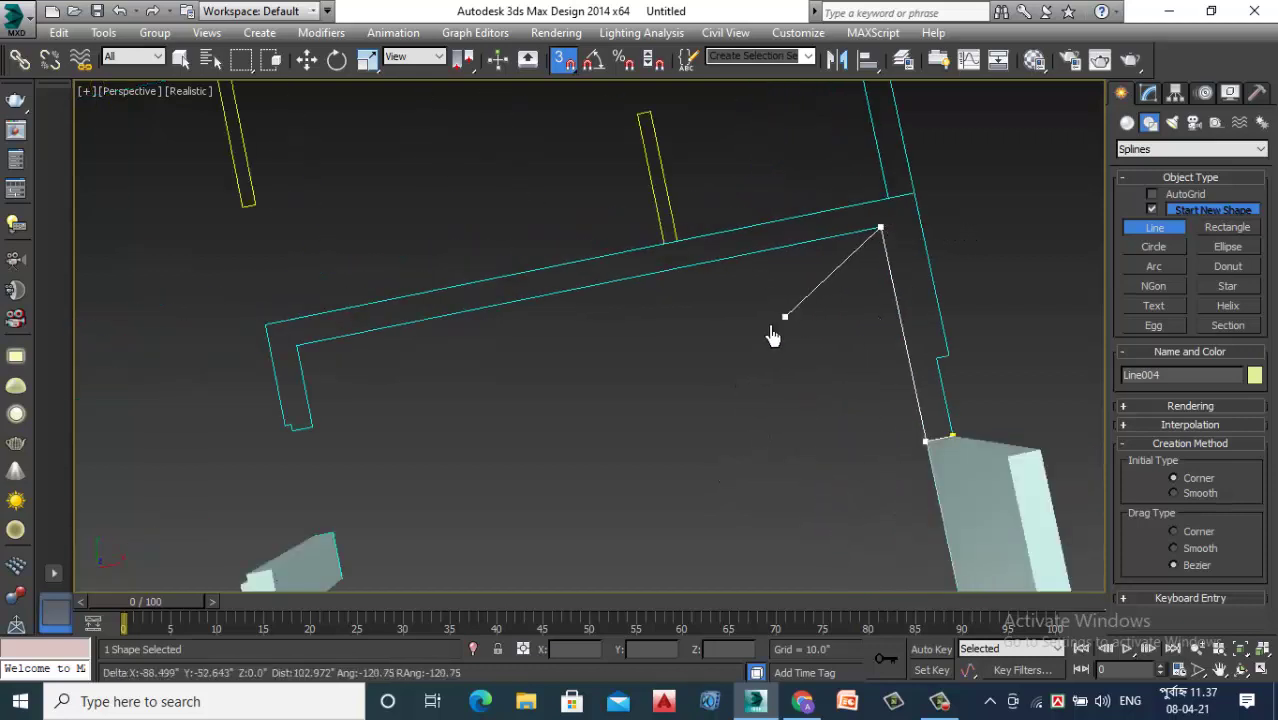
{"action": "left_click", "coordinate": [296, 346]}
{"action": "scroll", "coordinate": [295, 420], "scroll_direction": "up", "scroll_amount": 3}
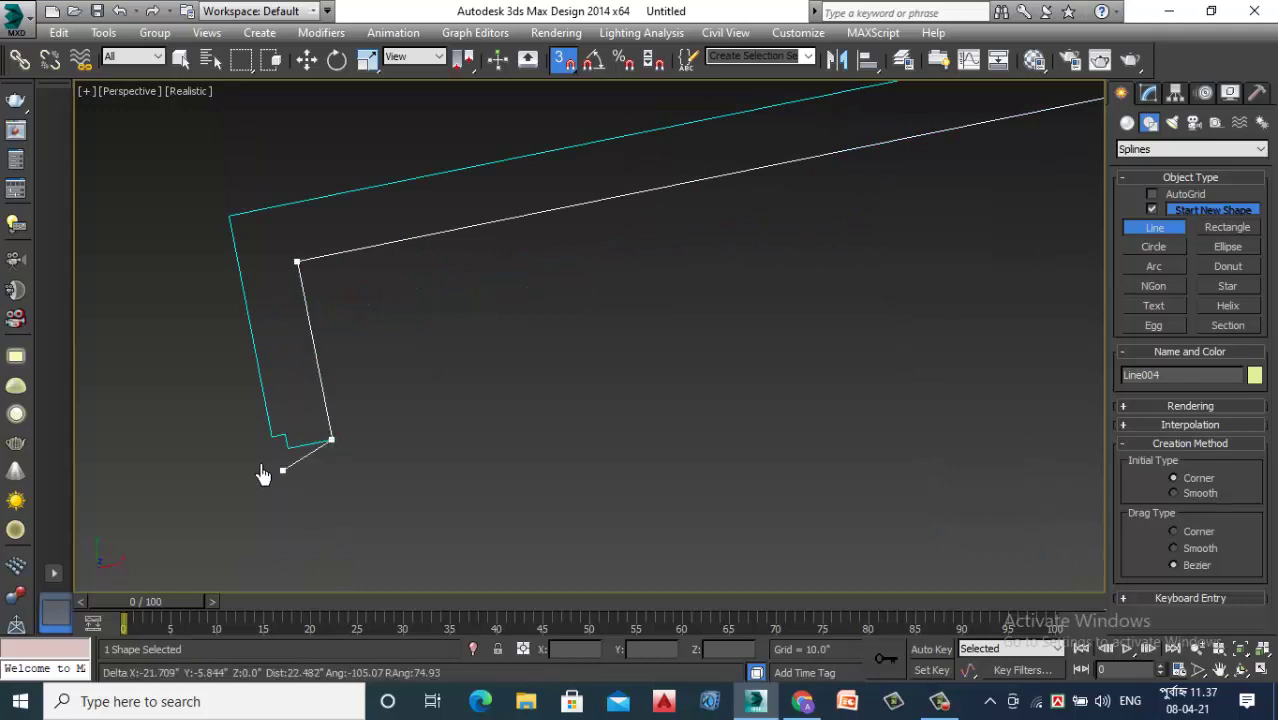
{"action": "scroll", "coordinate": [262, 474], "scroll_direction": "up", "scroll_amount": 3}
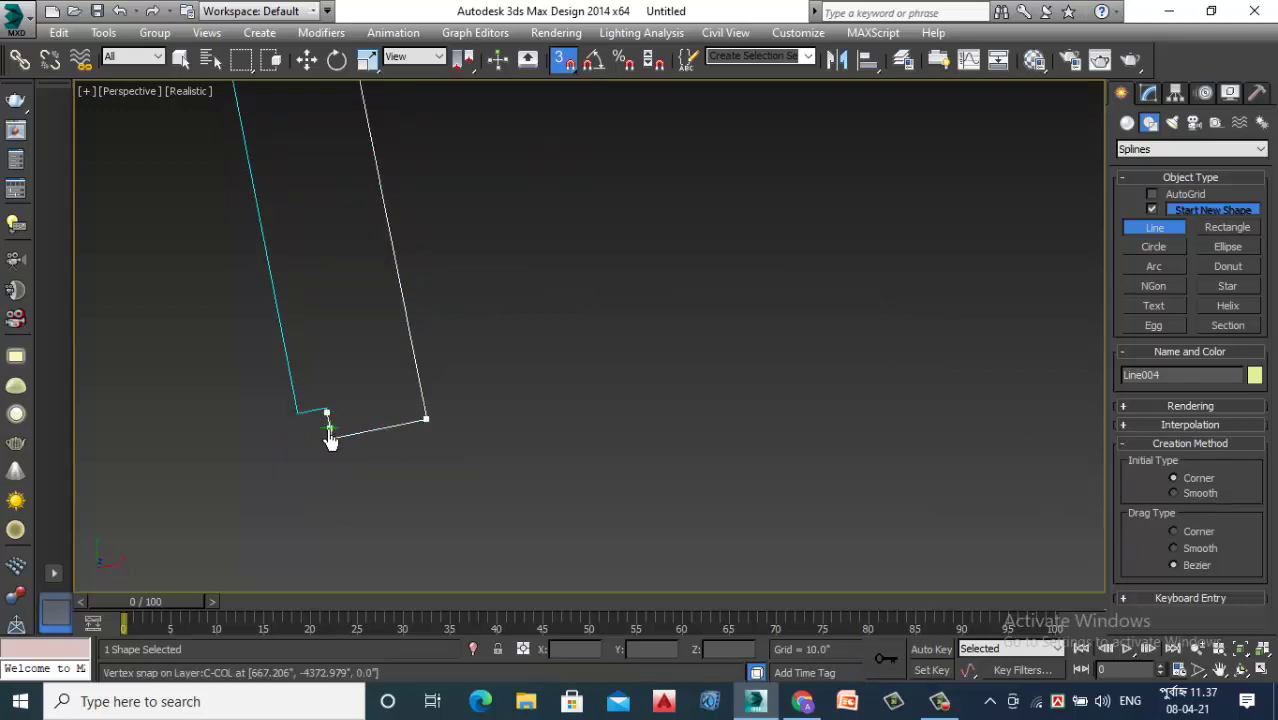
{"action": "scroll", "coordinate": [330, 428], "scroll_direction": "up", "scroll_amount": 3}
{"action": "scroll", "coordinate": [325, 430], "scroll_direction": "up", "scroll_amount": 3}
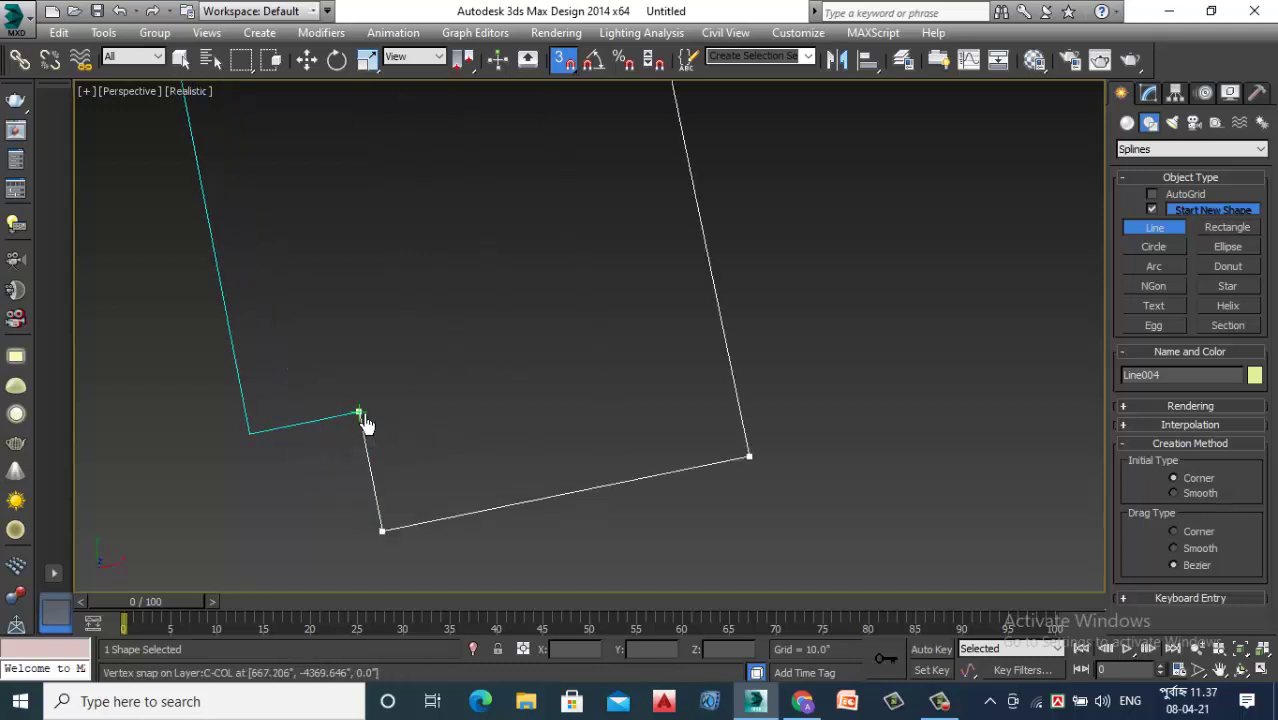
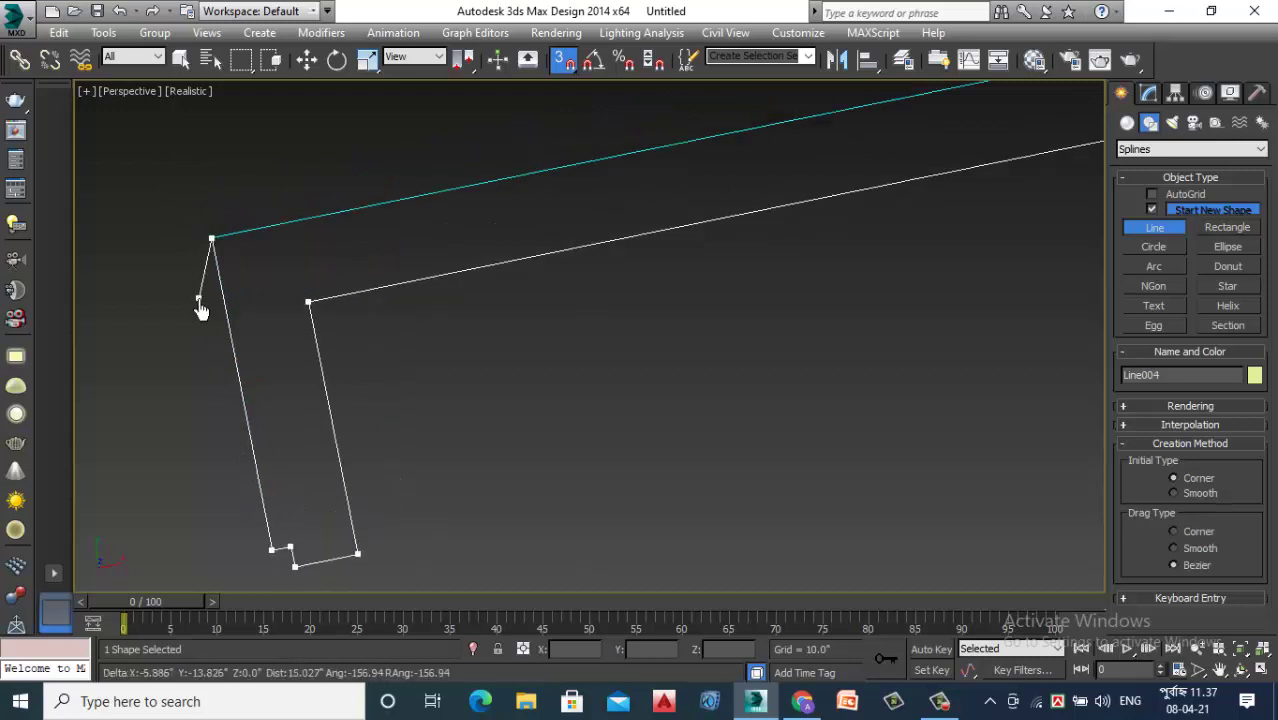
{"action": "scroll", "coordinate": [203, 295], "scroll_direction": "down", "scroll_amount": 4}
Redo Line004's upper-right point so it snaps to the outer wall corner
{"action": "scroll", "coordinate": [800, 168], "scroll_direction": "up", "scroll_amount": 4}
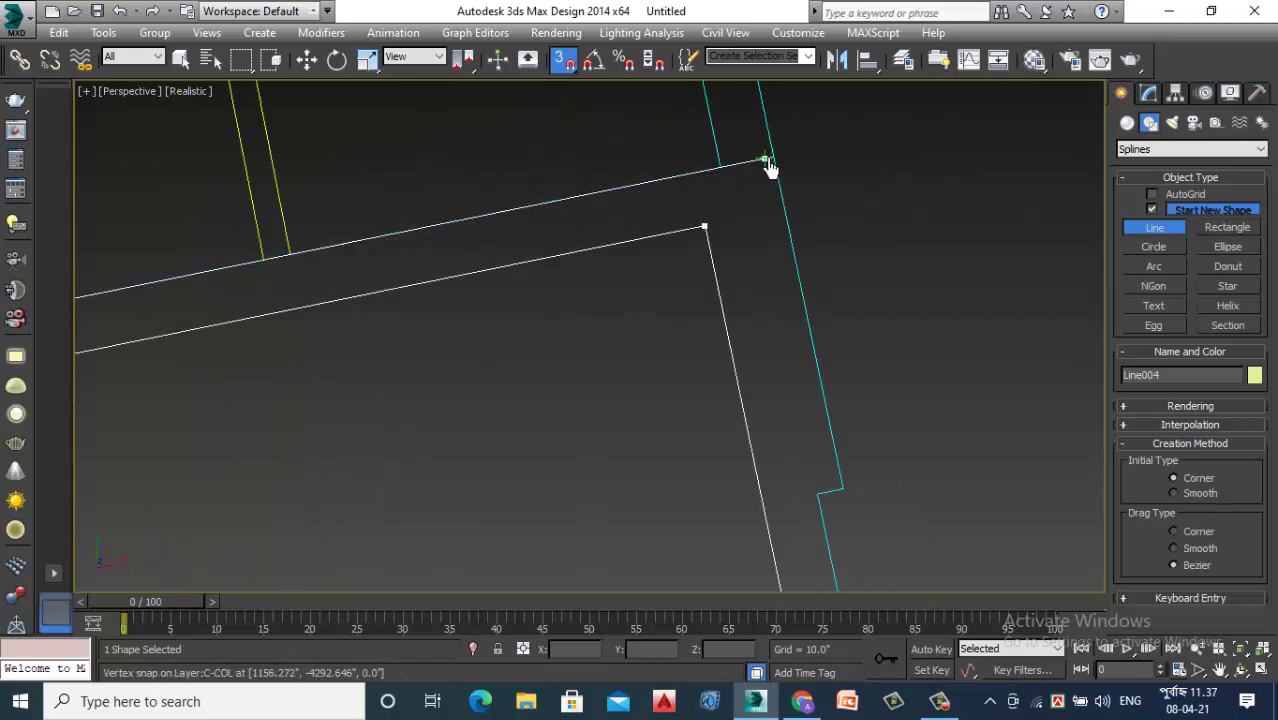
{"action": "left_click", "coordinate": [771, 160]}
{"action": "key", "text": "BackSpace"}
{"action": "scroll", "coordinate": [810, 172], "scroll_direction": "up", "scroll_amount": 3}
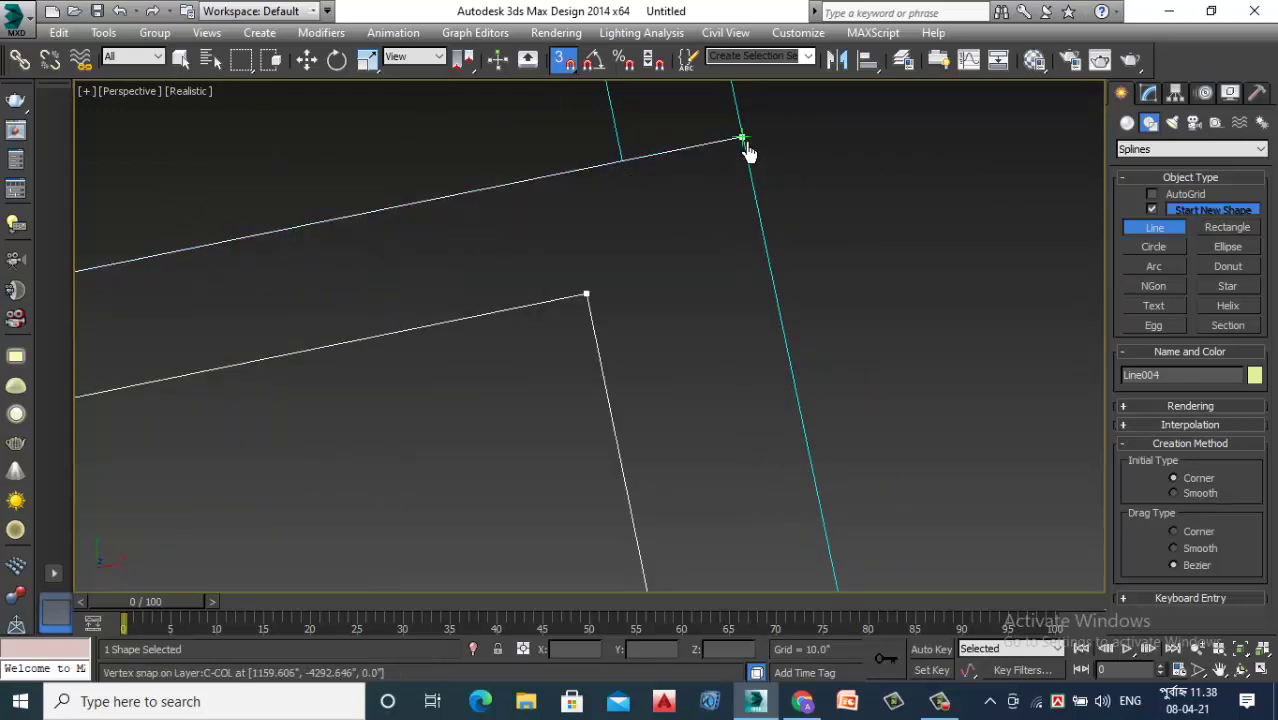
{"action": "scroll", "coordinate": [790, 140], "scroll_direction": "down", "scroll_amount": 3}
{"action": "left_click", "coordinate": [784, 128]}
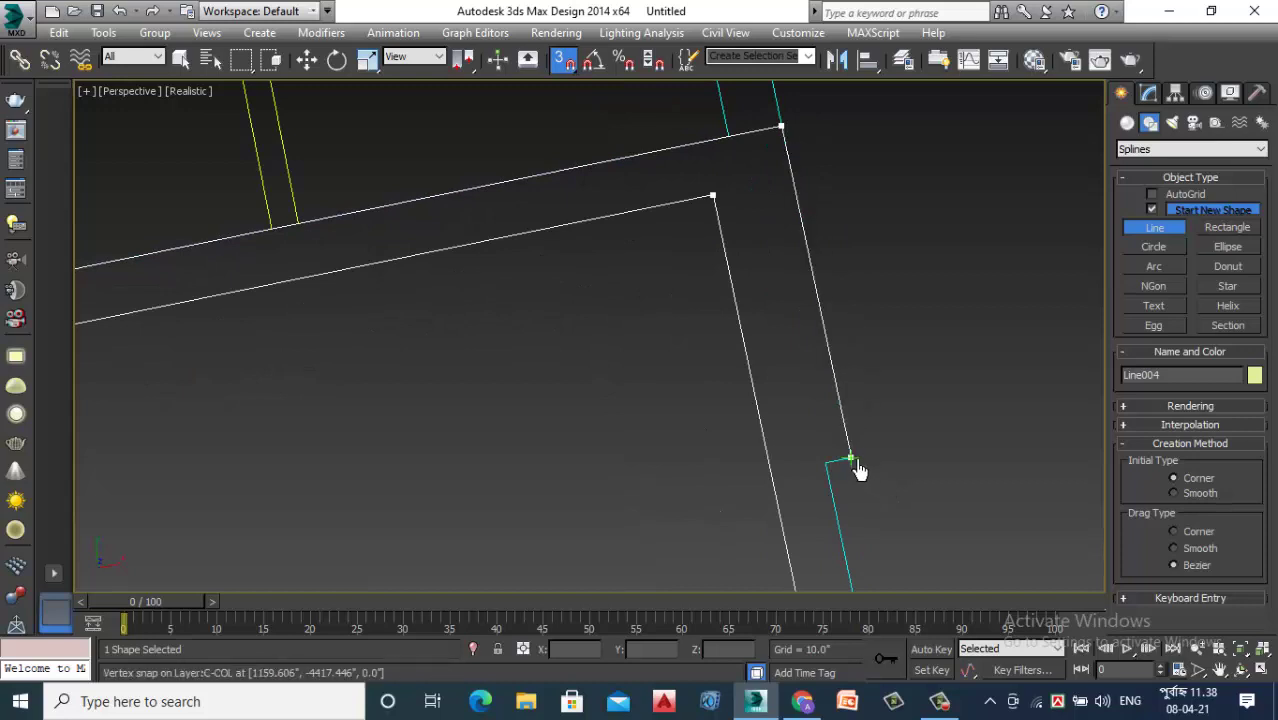
Snap Line004's remaining wall corners and close the spline at its first vertex
{"action": "left_click", "coordinate": [852, 460]}
{"action": "scroll", "coordinate": [850, 330], "scroll_direction": "down", "scroll_amount": 3}
{"action": "scroll", "coordinate": [847, 371], "scroll_direction": "up", "scroll_amount": 3}
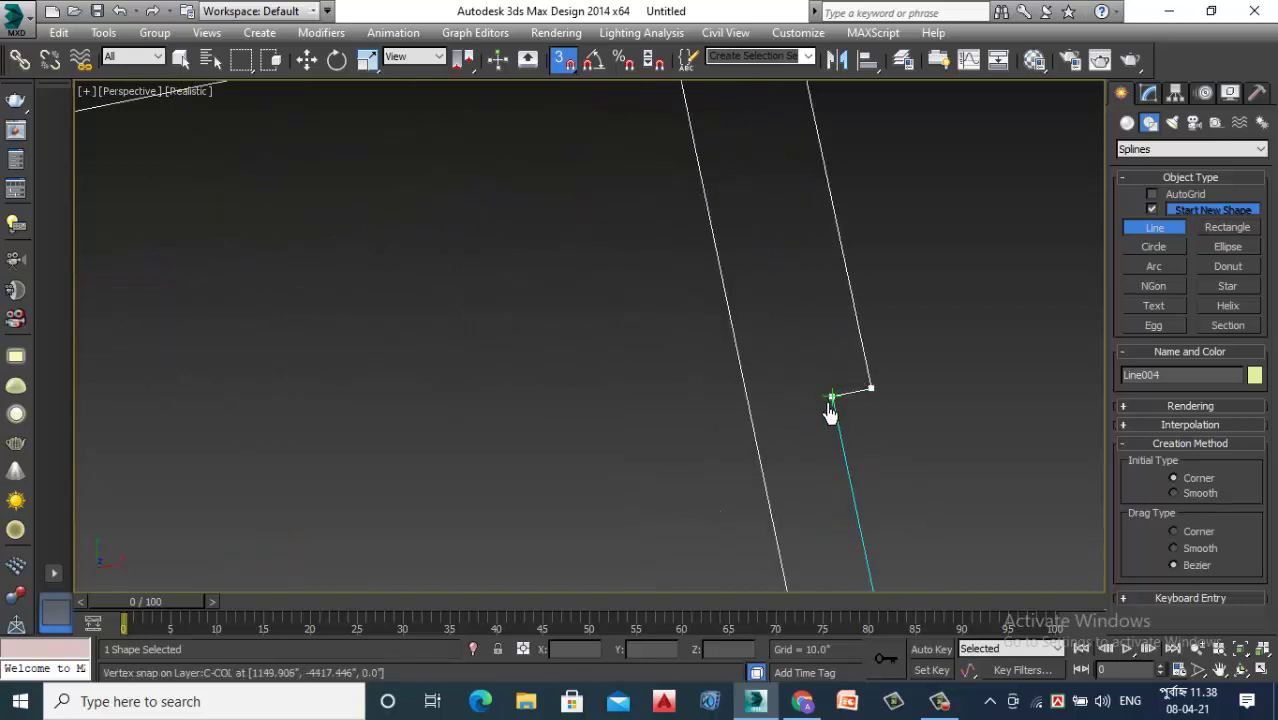
{"action": "left_click", "coordinate": [830, 408]}
{"action": "scroll", "coordinate": [748, 250], "scroll_direction": "down", "scroll_amount": 1}
{"action": "scroll", "coordinate": [770, 330], "scroll_direction": "up", "scroll_amount": 1}
{"action": "scroll", "coordinate": [800, 437], "scroll_direction": "up", "scroll_amount": 2}
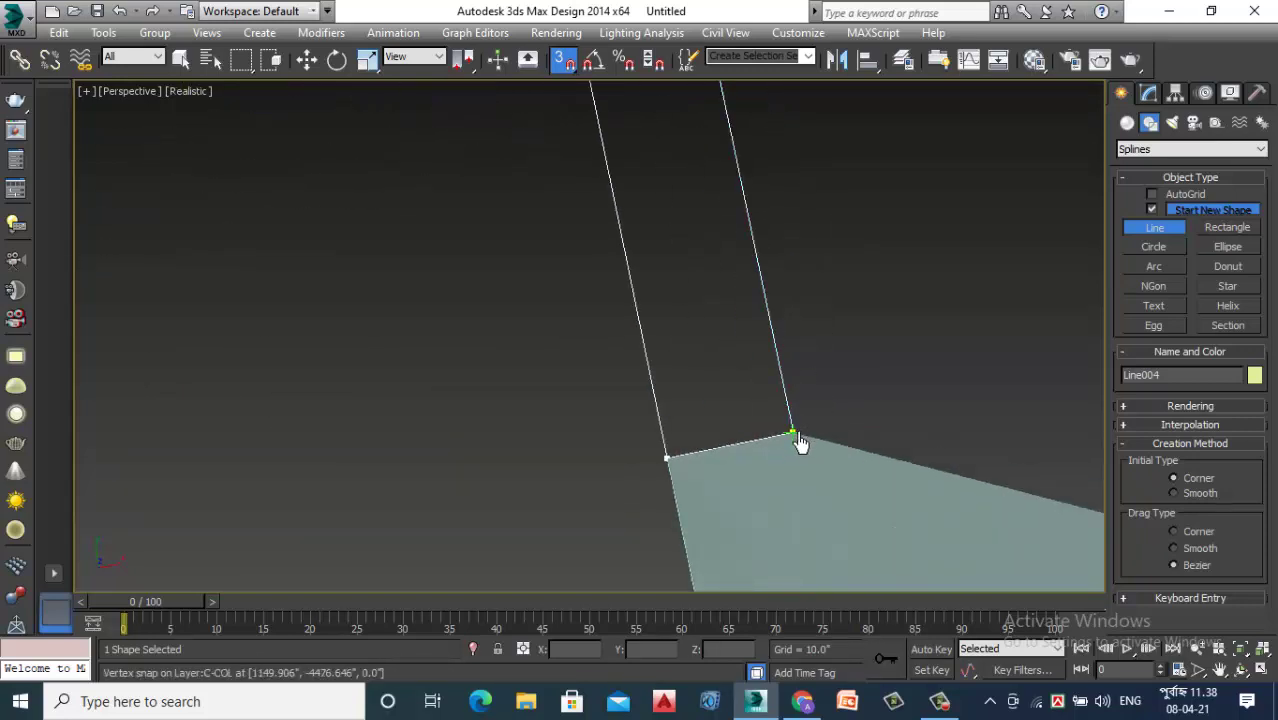
{"action": "left_click", "coordinate": [795, 436]}
{"action": "left_click", "coordinate": [607, 410]}
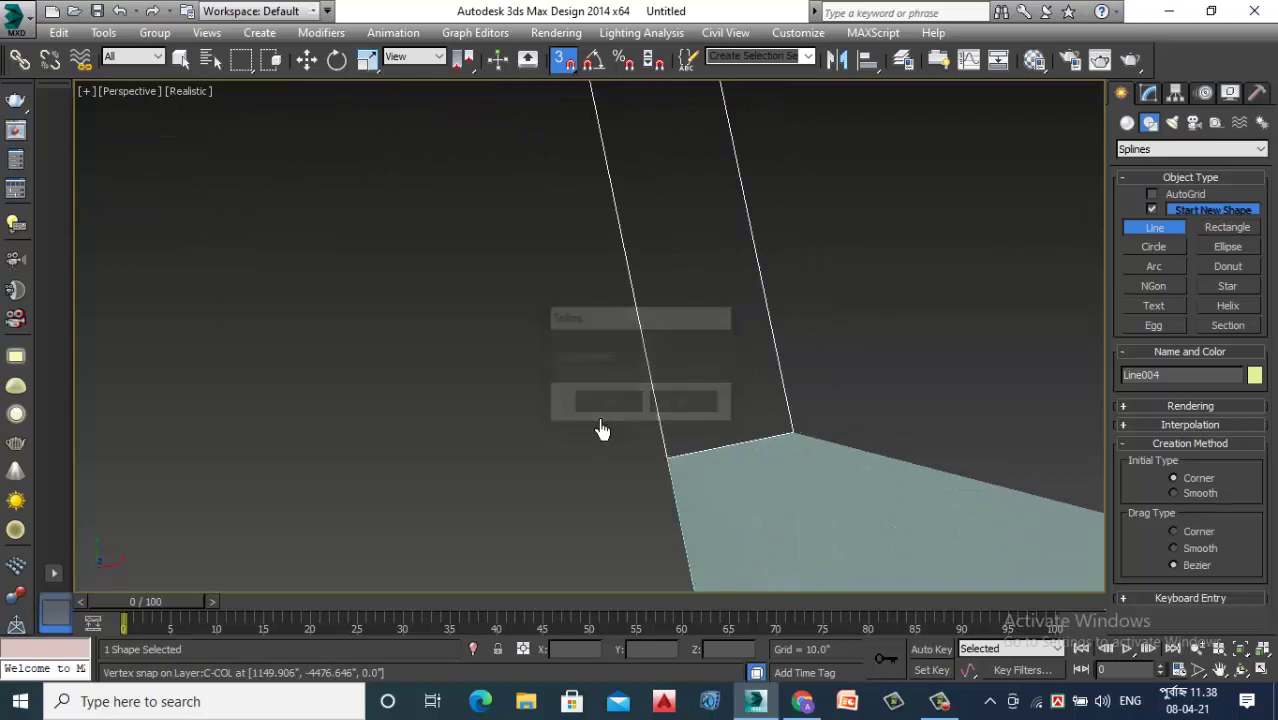
Add an Extrude modifier with Amount 180 to Line004 to raise the walls
{"action": "left_click", "coordinate": [1148, 92]}
{"action": "left_click", "coordinate": [1154, 146]}
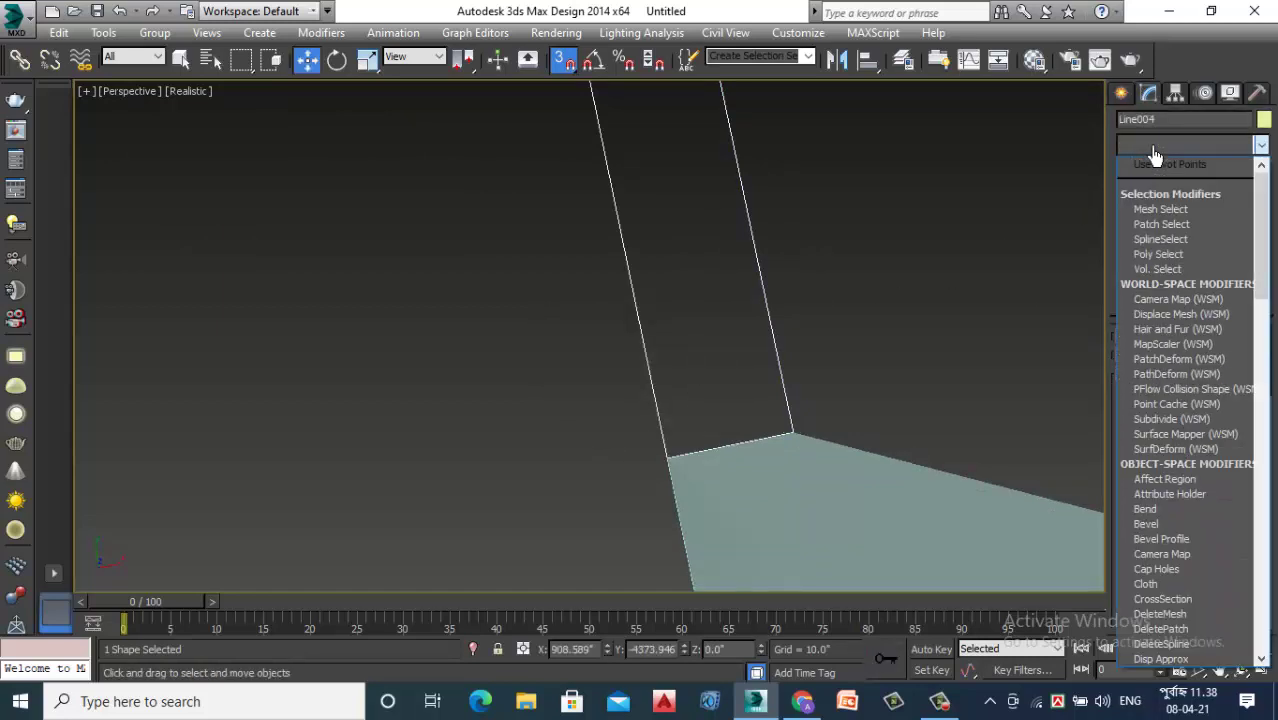
{"action": "scroll", "coordinate": [1154, 150], "scroll_direction": "down", "scroll_amount": 10}
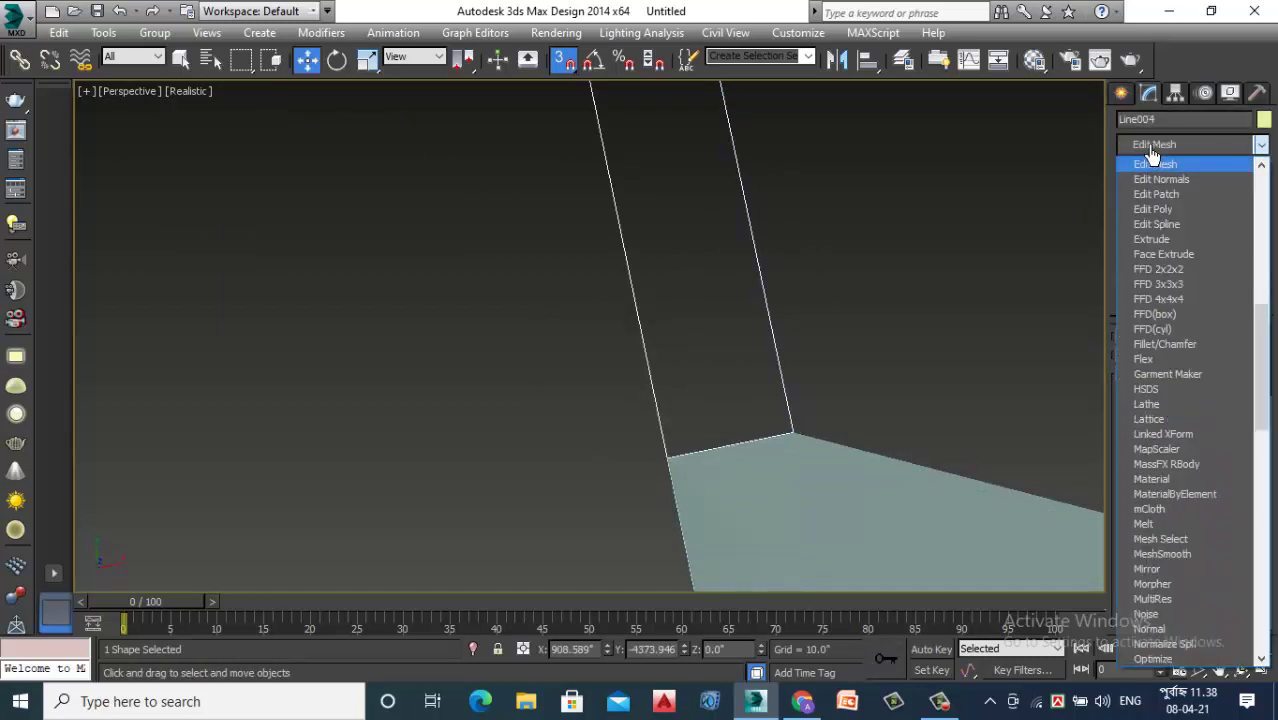
{"action": "left_click", "coordinate": [1150, 237]}
{"action": "scroll", "coordinate": [833, 355], "scroll_direction": "down", "scroll_amount": 3}
{"action": "scroll", "coordinate": [814, 394], "scroll_direction": "down", "scroll_amount": 3}
{"action": "scroll", "coordinate": [742, 114], "scroll_direction": "up", "scroll_amount": 2}
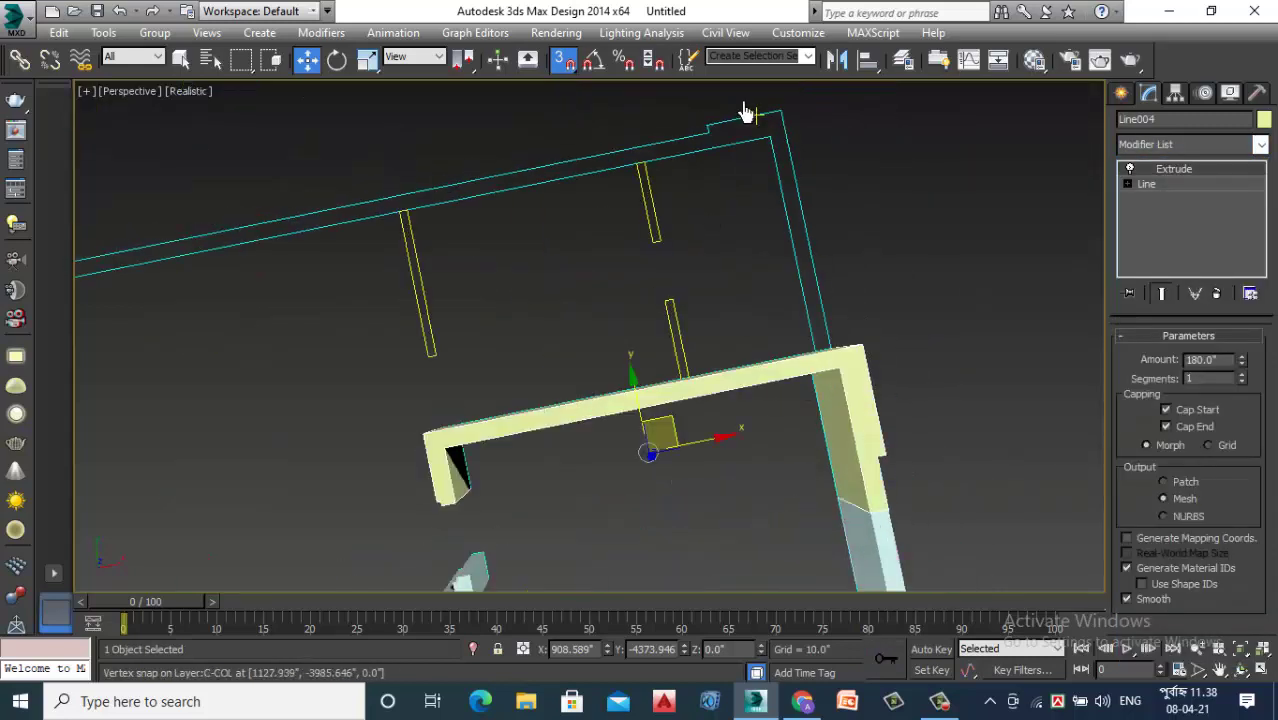
{"action": "scroll", "coordinate": [833, 248], "scroll_direction": "down", "scroll_amount": 2}
{"action": "scroll", "coordinate": [833, 248], "scroll_direction": "up", "scroll_amount": 2}
{"action": "scroll", "coordinate": [819, 251], "scroll_direction": "up", "scroll_amount": 2}
{"action": "scroll", "coordinate": [825, 271], "scroll_direction": "up", "scroll_amount": 2}
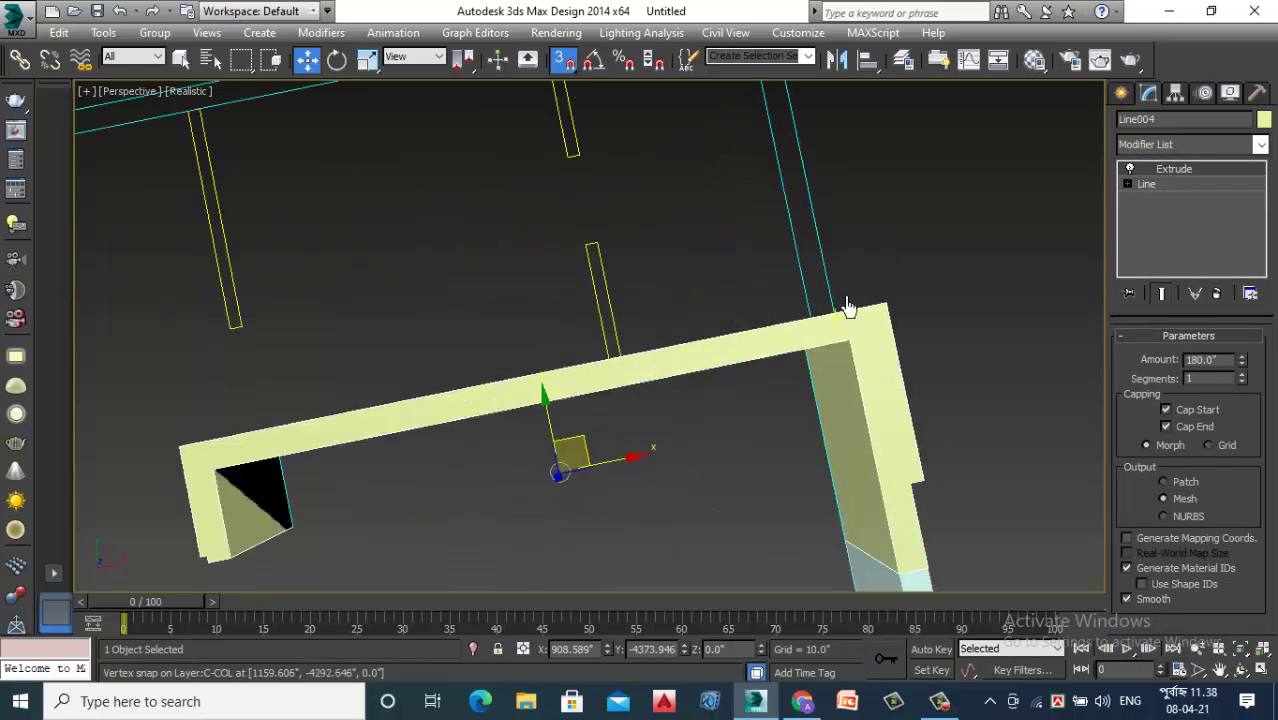
Begin a new Line spline at a snapped wall corner
{"action": "left_click", "coordinate": [1121, 92]}
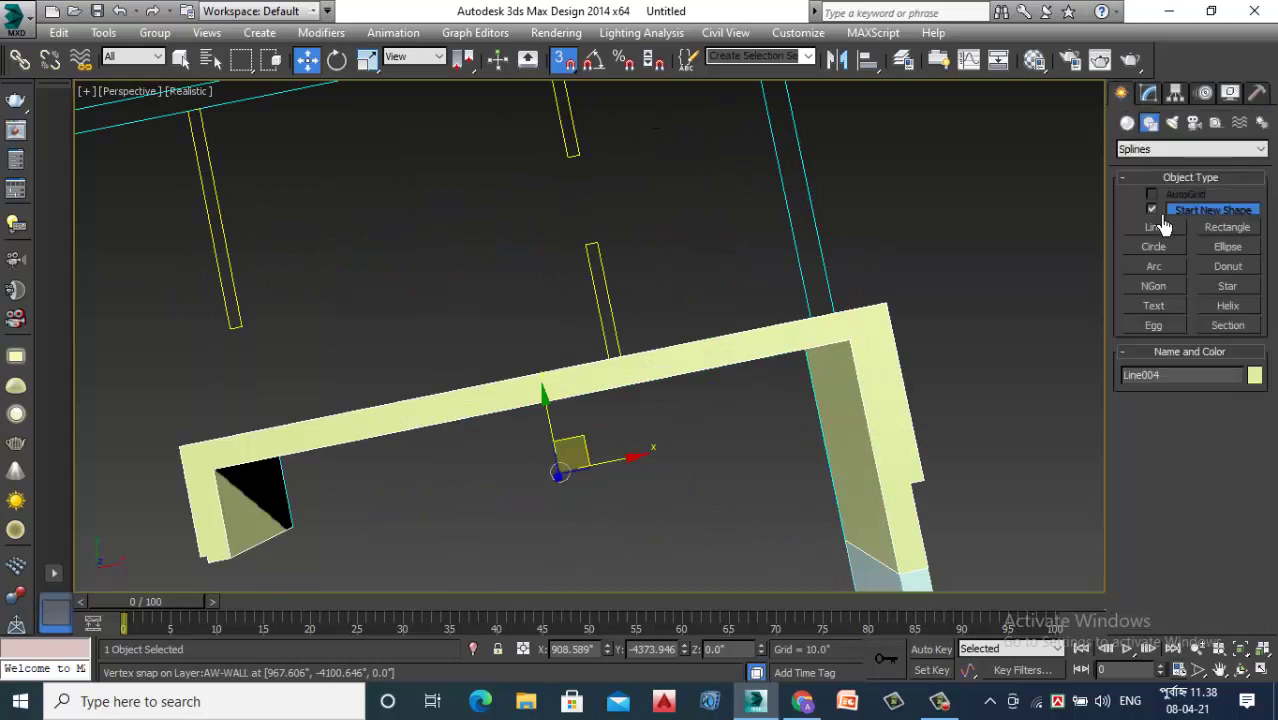
{"action": "left_click", "coordinate": [1154, 229]}
{"action": "scroll", "coordinate": [834, 325], "scroll_direction": "up", "scroll_amount": 2}
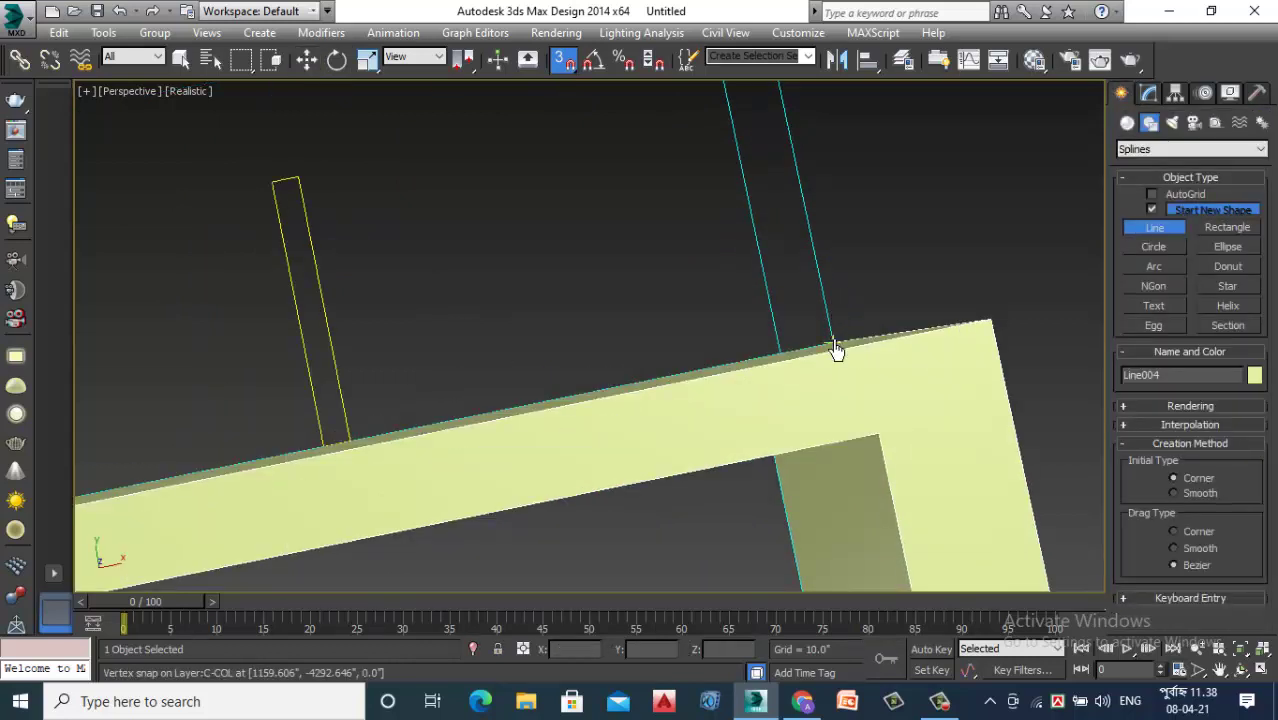
{"action": "left_click", "coordinate": [833, 345]}
Trace Line005 along the wall and around the window opening, snapping each corner
{"action": "scroll", "coordinate": [679, 280], "scroll_direction": "down", "scroll_amount": 2}
{"action": "scroll", "coordinate": [799, 271], "scroll_direction": "down", "scroll_amount": 2}
{"action": "scroll", "coordinate": [770, 200], "scroll_direction": "down", "scroll_amount": 1}
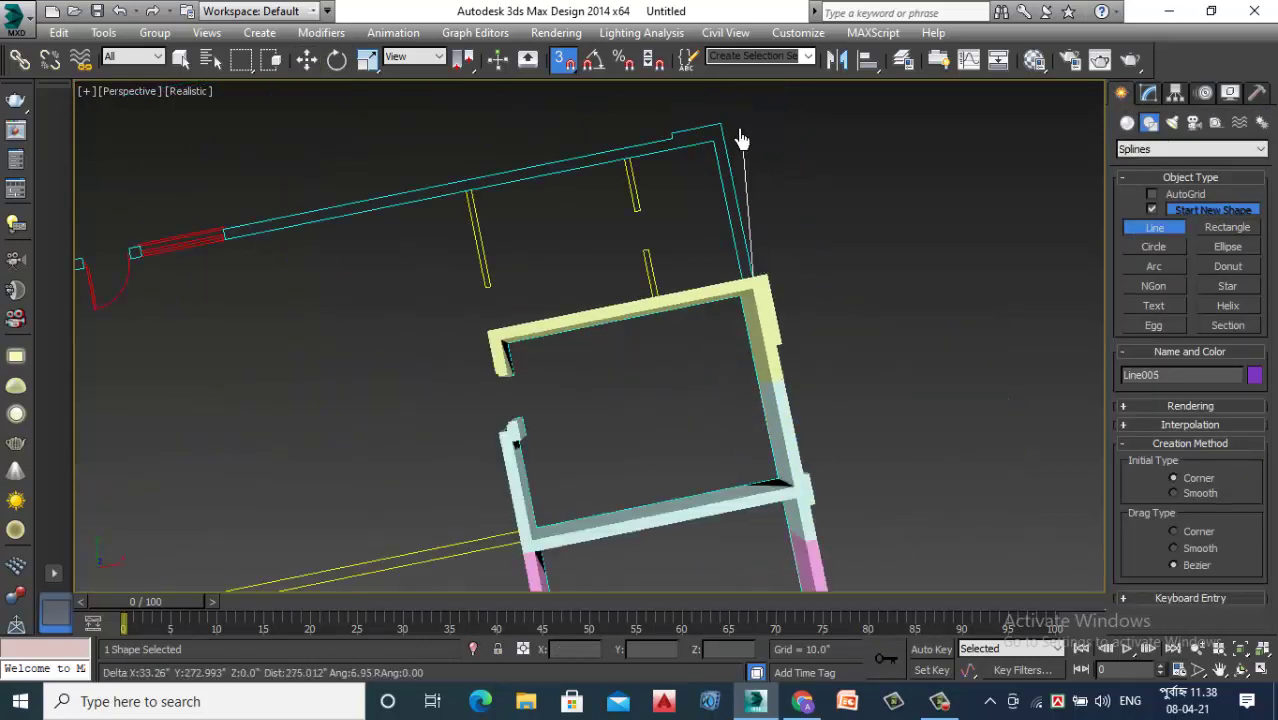
{"action": "scroll", "coordinate": [741, 140], "scroll_direction": "up", "scroll_amount": 1}
{"action": "scroll", "coordinate": [727, 148], "scroll_direction": "up", "scroll_amount": 1}
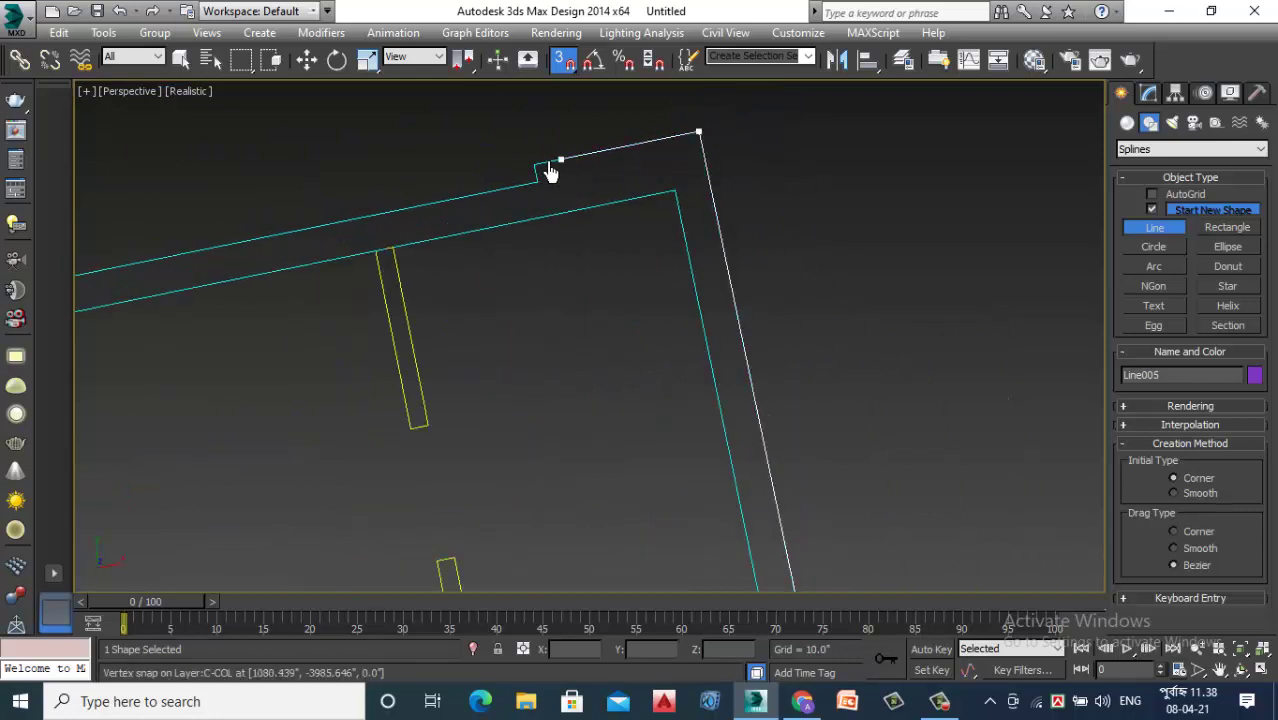
{"action": "scroll", "coordinate": [699, 205], "scroll_direction": "down", "scroll_amount": 2}
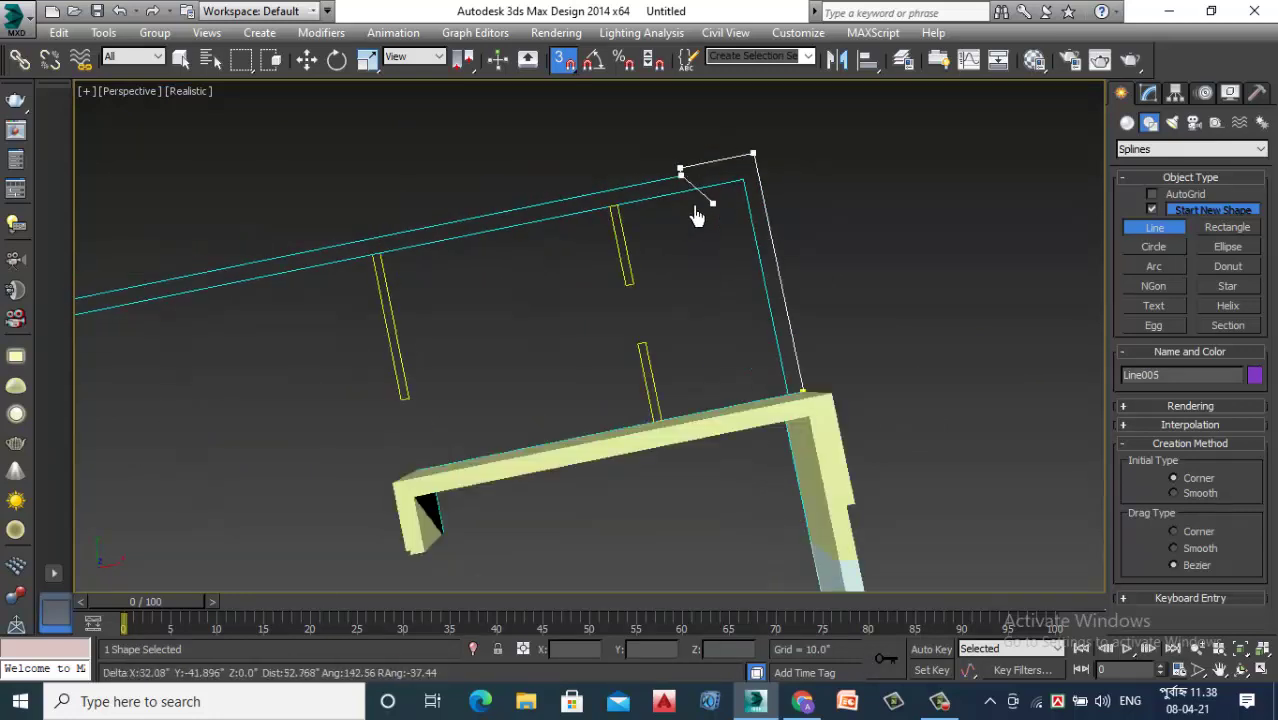
{"action": "scroll", "coordinate": [747, 177], "scroll_direction": "down", "scroll_amount": 1}
{"action": "scroll", "coordinate": [539, 220], "scroll_direction": "up", "scroll_amount": 2}
{"action": "scroll", "coordinate": [510, 224], "scroll_direction": "up", "scroll_amount": 1}
{"action": "scroll", "coordinate": [510, 230], "scroll_direction": "up", "scroll_amount": 1}
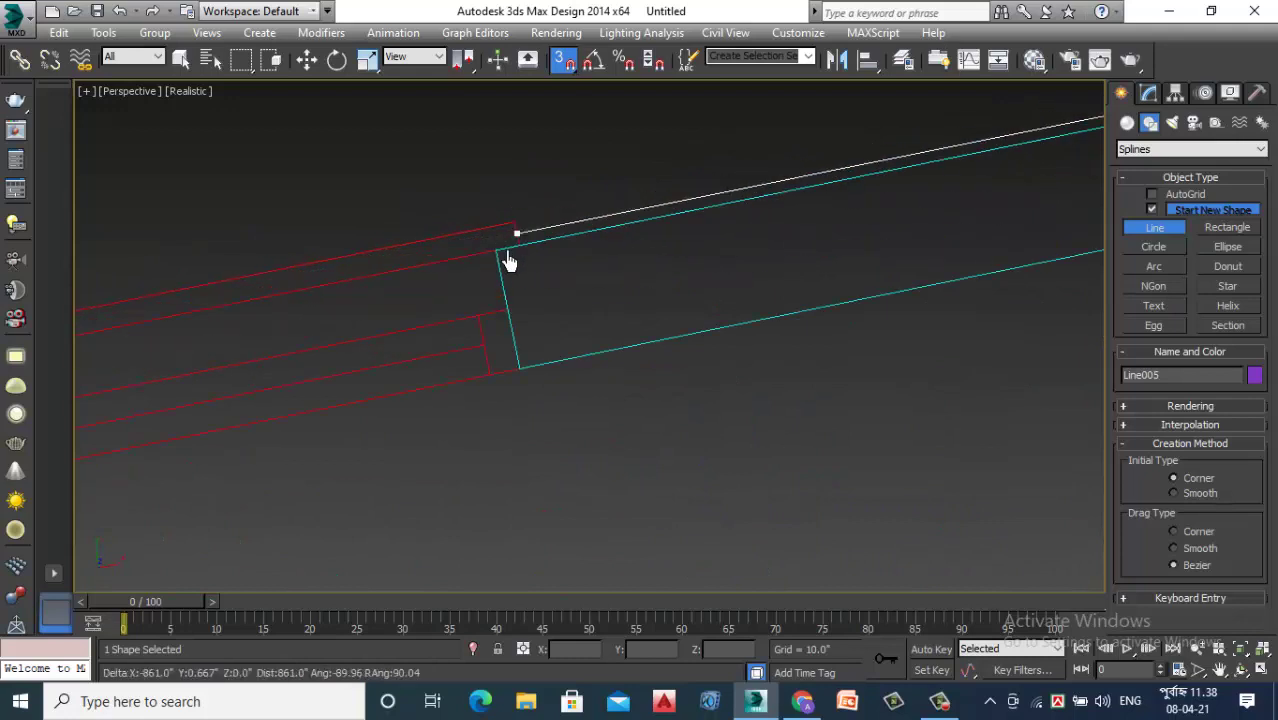
{"action": "scroll", "coordinate": [497, 258], "scroll_direction": "up", "scroll_amount": 2}
{"action": "left_click", "coordinate": [491, 253]}
{"action": "scroll", "coordinate": [503, 225], "scroll_direction": "down", "scroll_amount": 4}
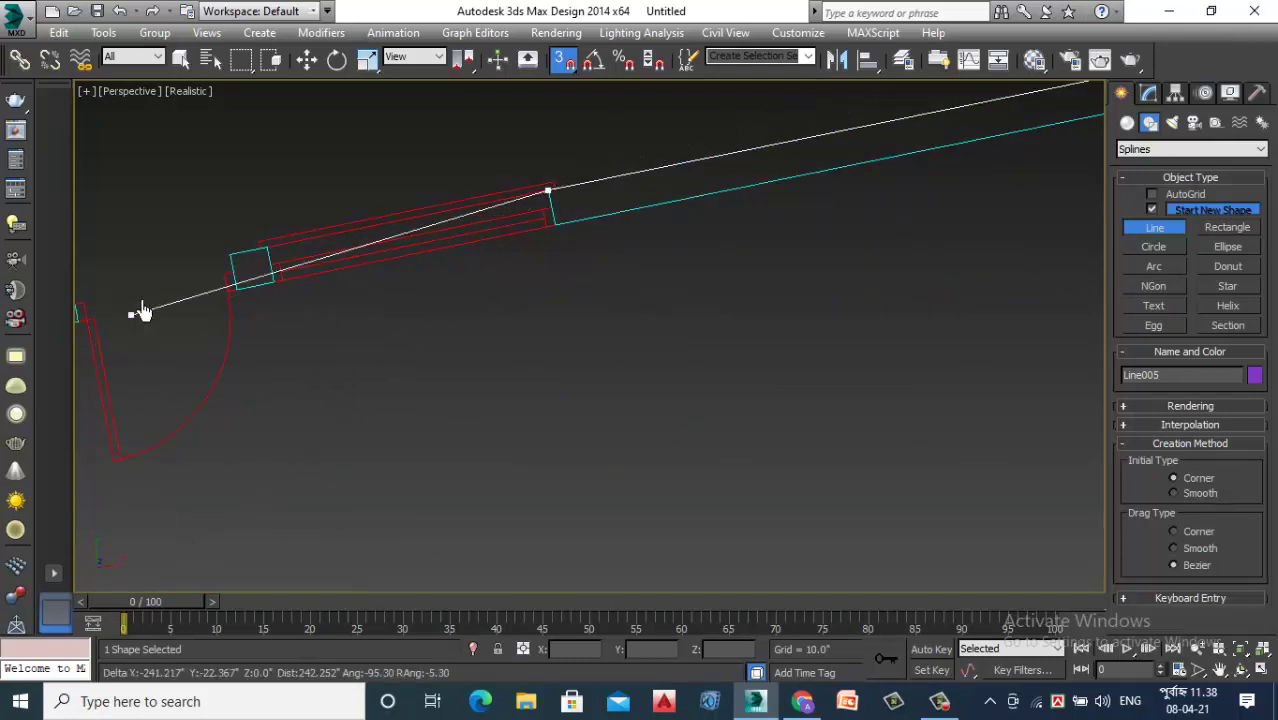
{"action": "scroll", "coordinate": [170, 285], "scroll_direction": "up", "scroll_amount": 2}
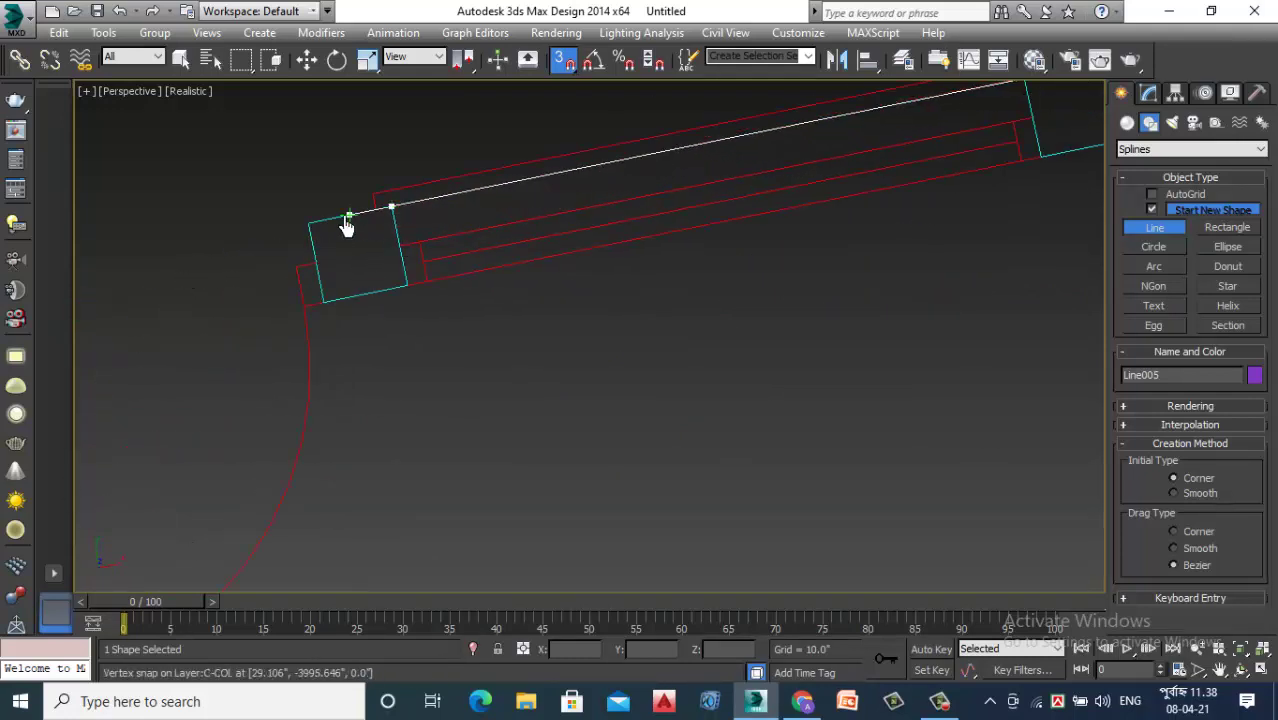
{"action": "middle_click_drag", "start_coordinate": [188, 292], "coordinate": [322, 322]}
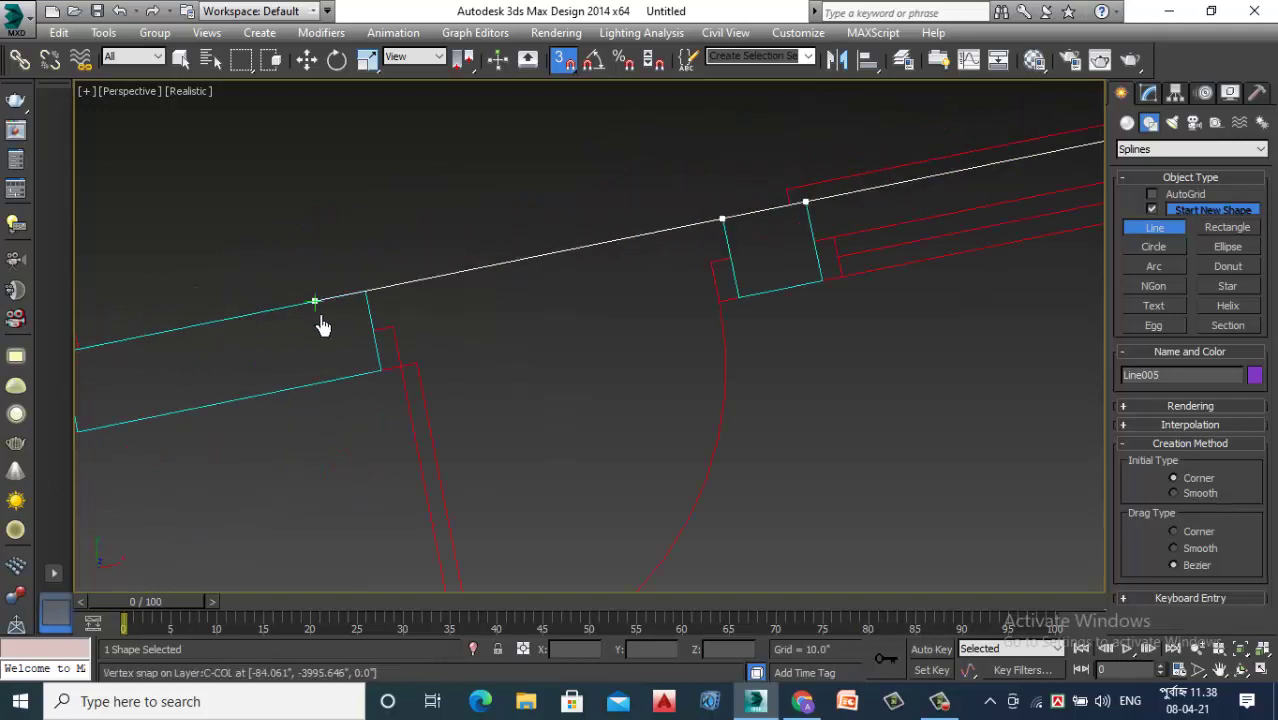
{"action": "left_click", "coordinate": [365, 291]}
{"action": "scroll", "coordinate": [505, 348], "scroll_direction": "down", "scroll_amount": 2}
{"action": "scroll", "coordinate": [280, 350], "scroll_direction": "up", "scroll_amount": 2}
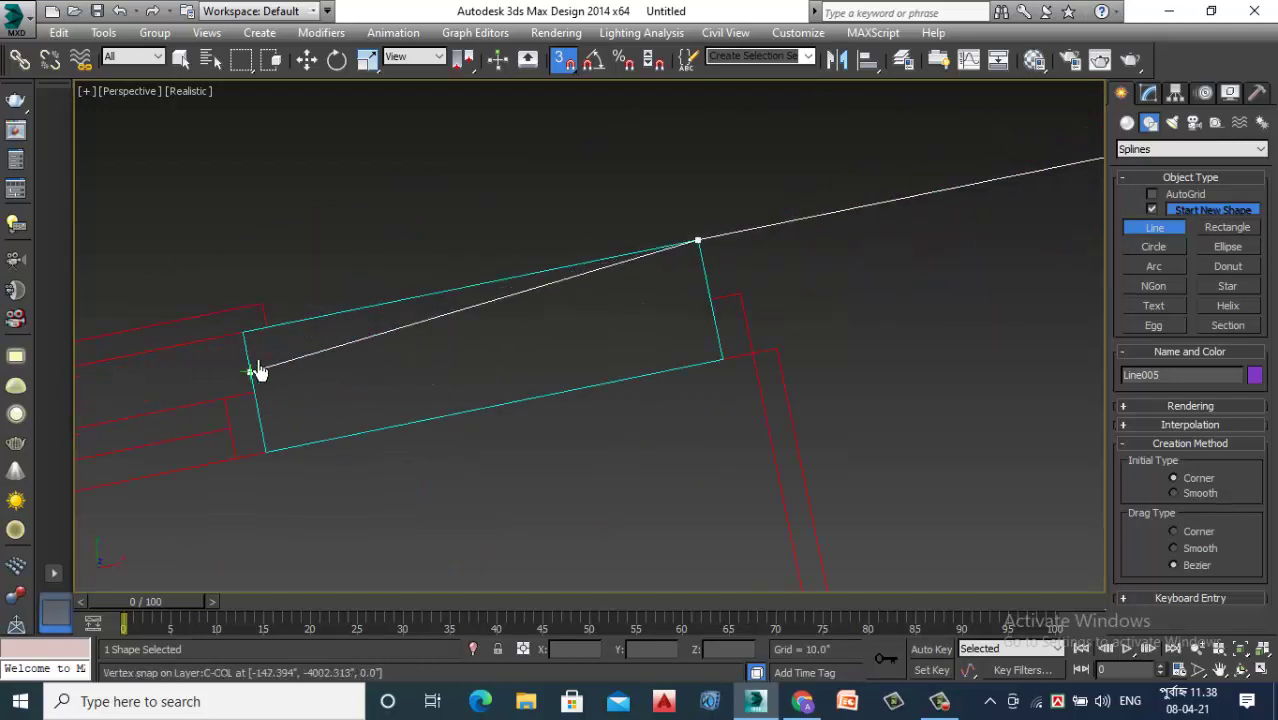
{"action": "left_click", "coordinate": [248, 365]}
{"action": "scroll", "coordinate": [521, 365], "scroll_direction": "down", "scroll_amount": 2}
{"action": "scroll", "coordinate": [182, 405], "scroll_direction": "up", "scroll_amount": 1}
{"action": "scroll", "coordinate": [171, 436], "scroll_direction": "up", "scroll_amount": 2}
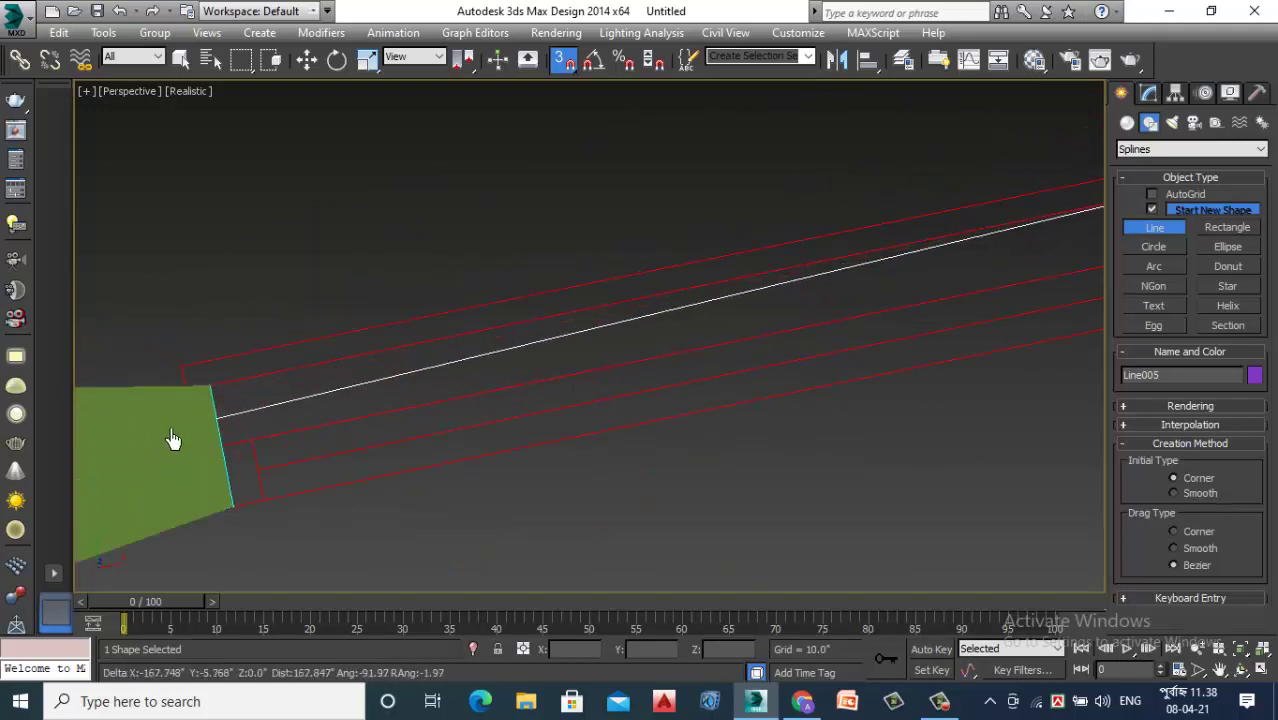
{"action": "scroll", "coordinate": [212, 398], "scroll_direction": "up", "scroll_amount": 2}
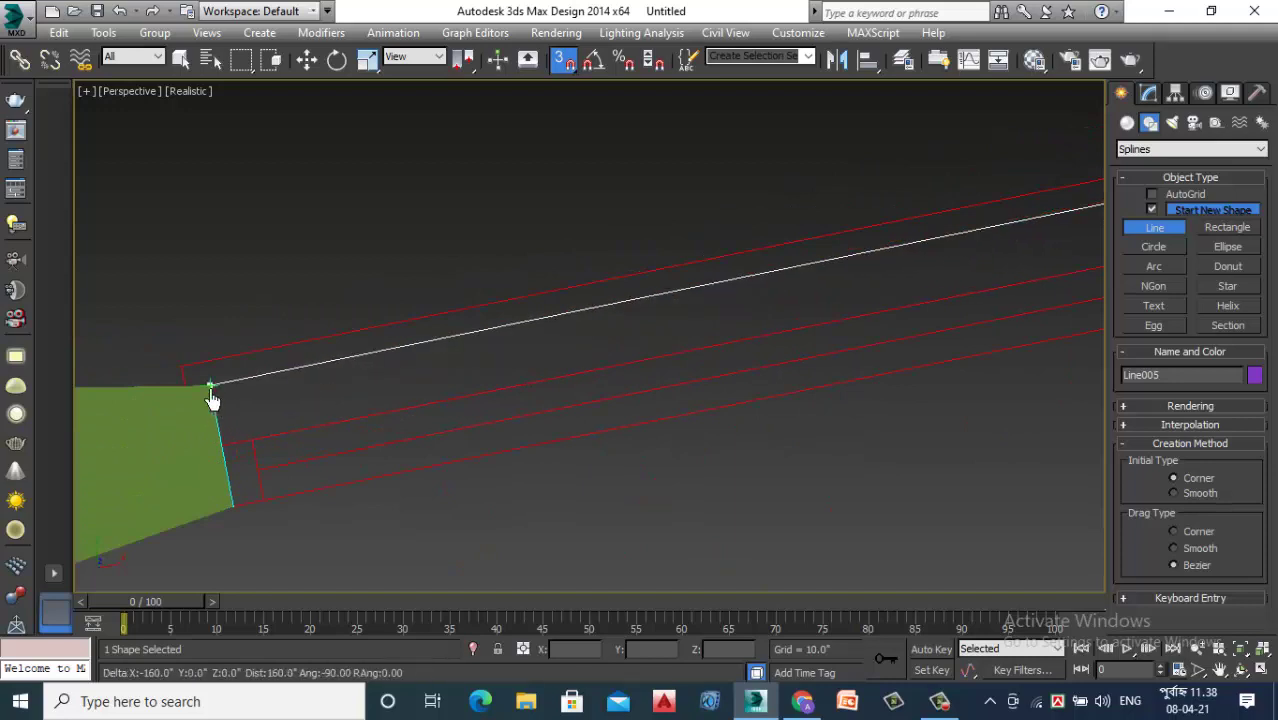
Snap Line005 through the remaining window and opening corners, ending on its first vertex
{"action": "left_click", "coordinate": [236, 528]}
{"action": "scroll", "coordinate": [220, 550], "scroll_direction": "down", "scroll_amount": 2}
{"action": "scroll", "coordinate": [450, 527], "scroll_direction": "down", "scroll_amount": 2}
{"action": "scroll", "coordinate": [462, 502], "scroll_direction": "up", "scroll_amount": 3}
{"action": "scroll", "coordinate": [363, 462], "scroll_direction": "up", "scroll_amount": 2}
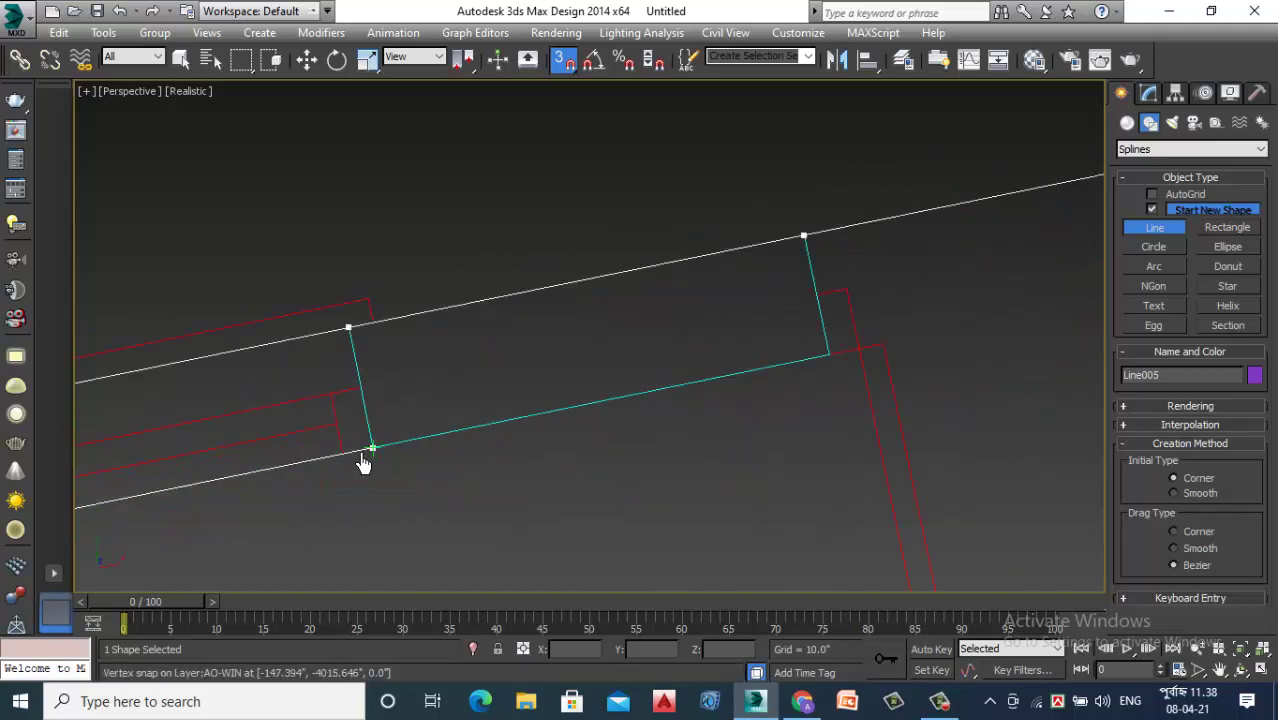
{"action": "left_click", "coordinate": [829, 360]}
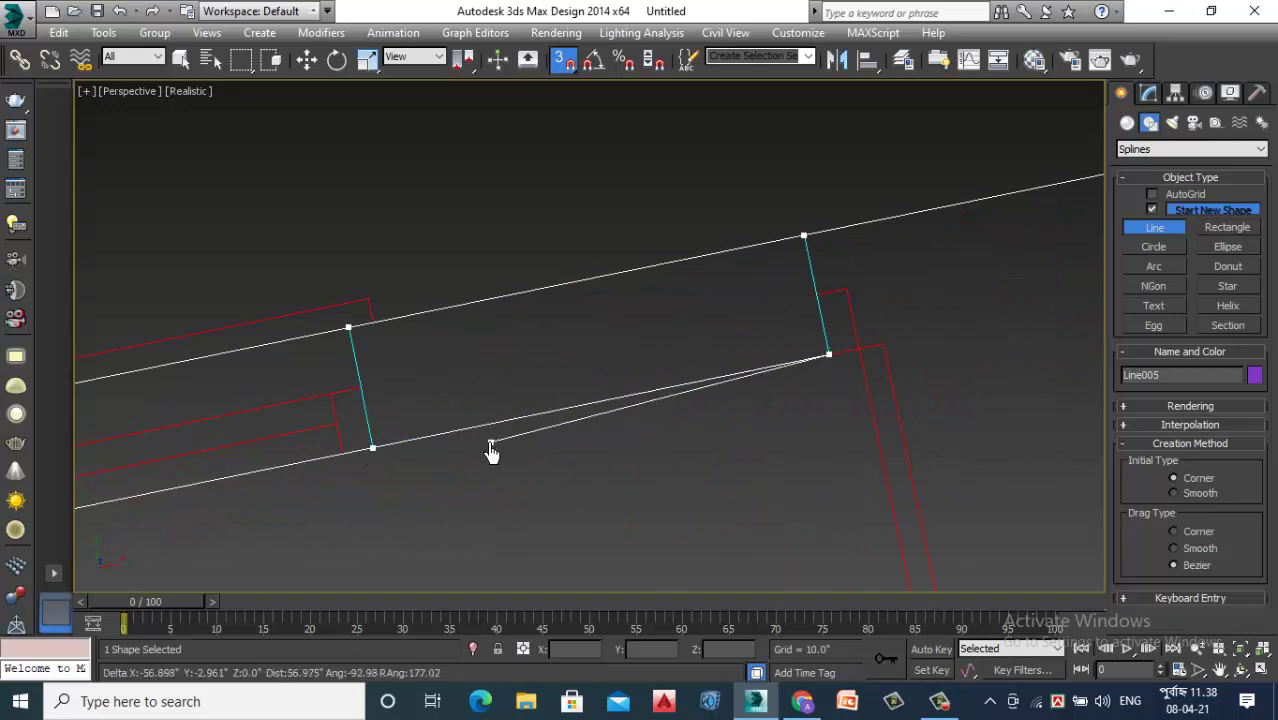
{"action": "scroll", "coordinate": [491, 445], "scroll_direction": "down", "scroll_amount": 3}
{"action": "scroll", "coordinate": [700, 440], "scroll_direction": "up", "scroll_amount": 4}
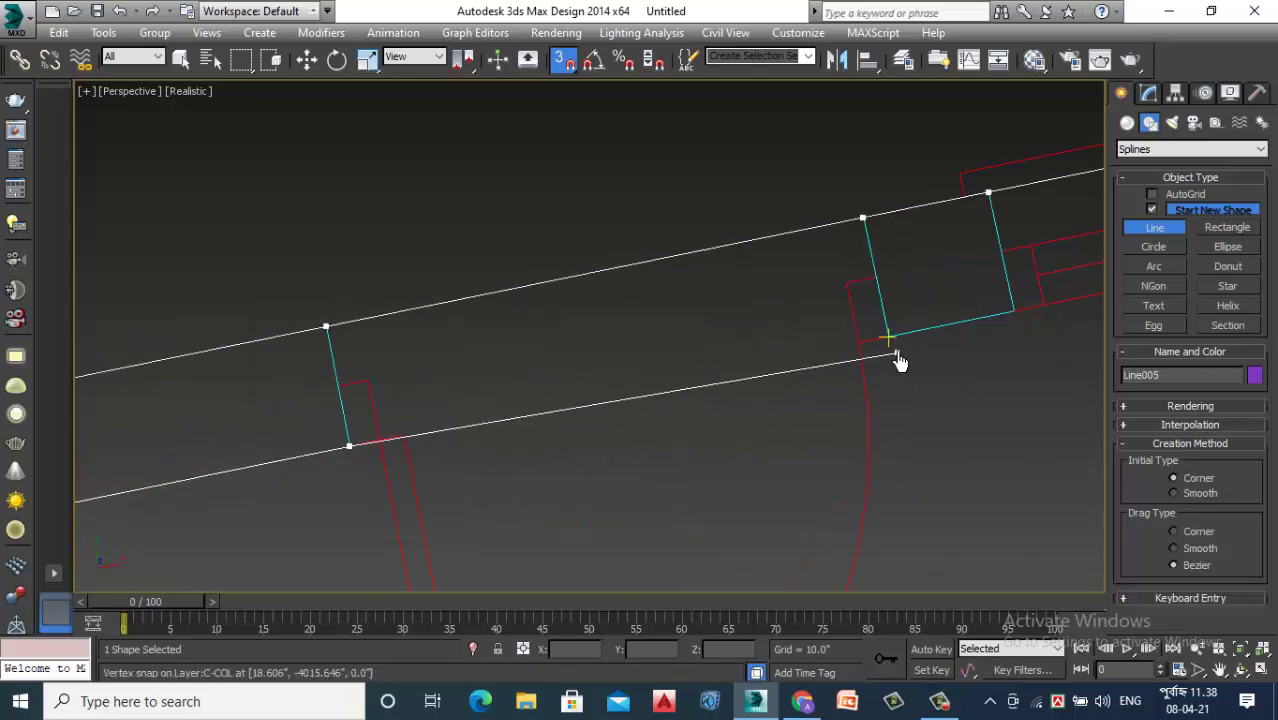
{"action": "left_click", "coordinate": [1018, 335]}
{"action": "scroll", "coordinate": [505, 468], "scroll_direction": "down", "scroll_amount": 3}
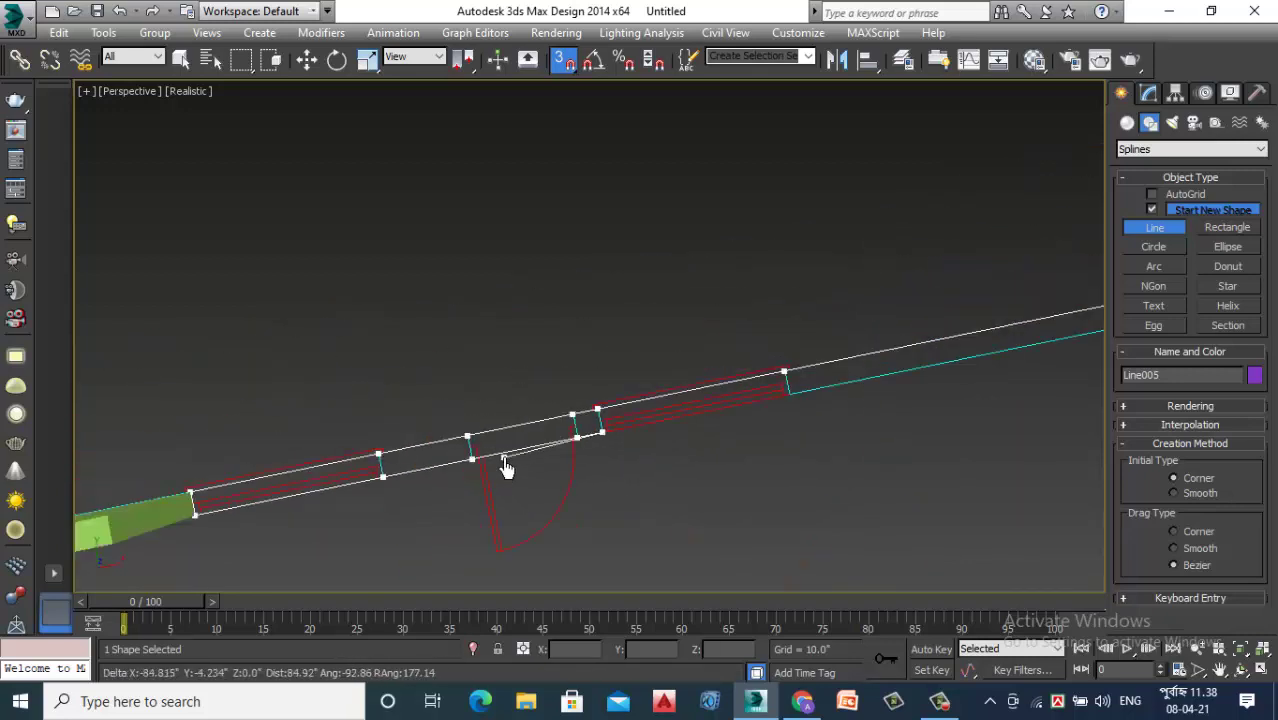
{"action": "scroll", "coordinate": [795, 405], "scroll_direction": "up", "scroll_amount": 3}
{"action": "scroll", "coordinate": [781, 408], "scroll_direction": "up", "scroll_amount": 3}
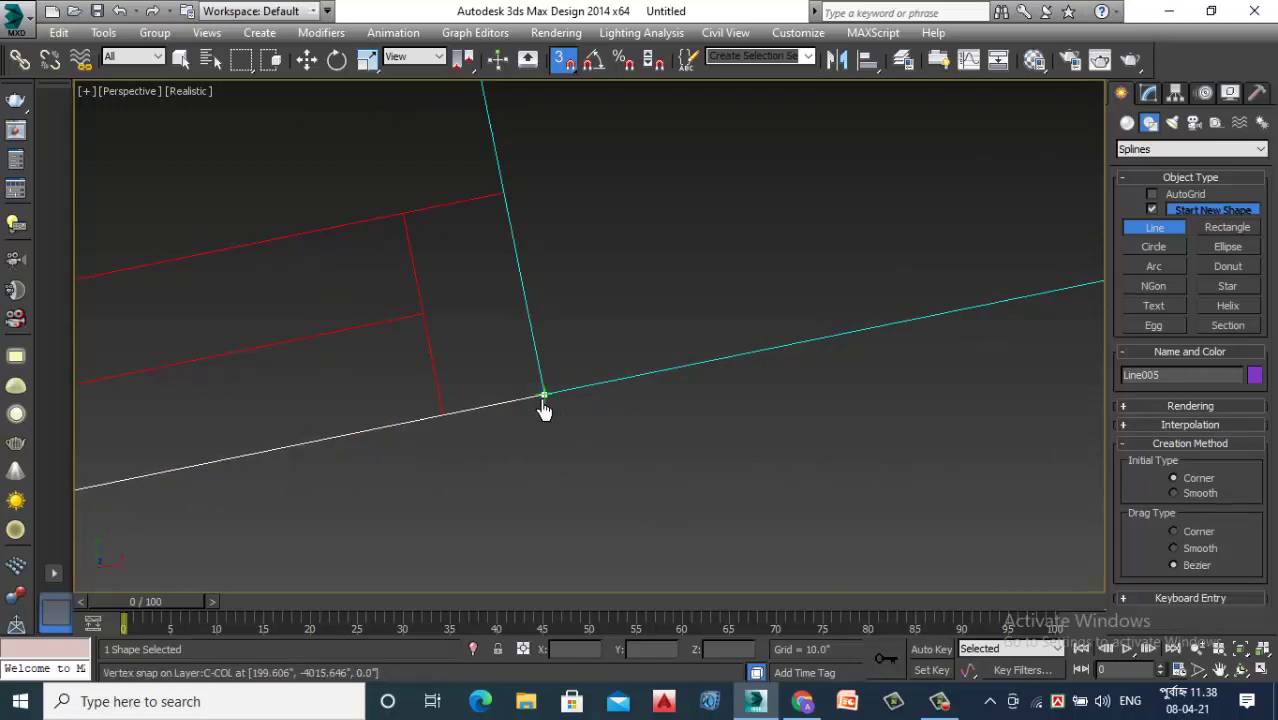
{"action": "scroll", "coordinate": [440, 465], "scroll_direction": "down", "scroll_amount": 3}
{"action": "scroll", "coordinate": [440, 467], "scroll_direction": "down", "scroll_amount": 3}
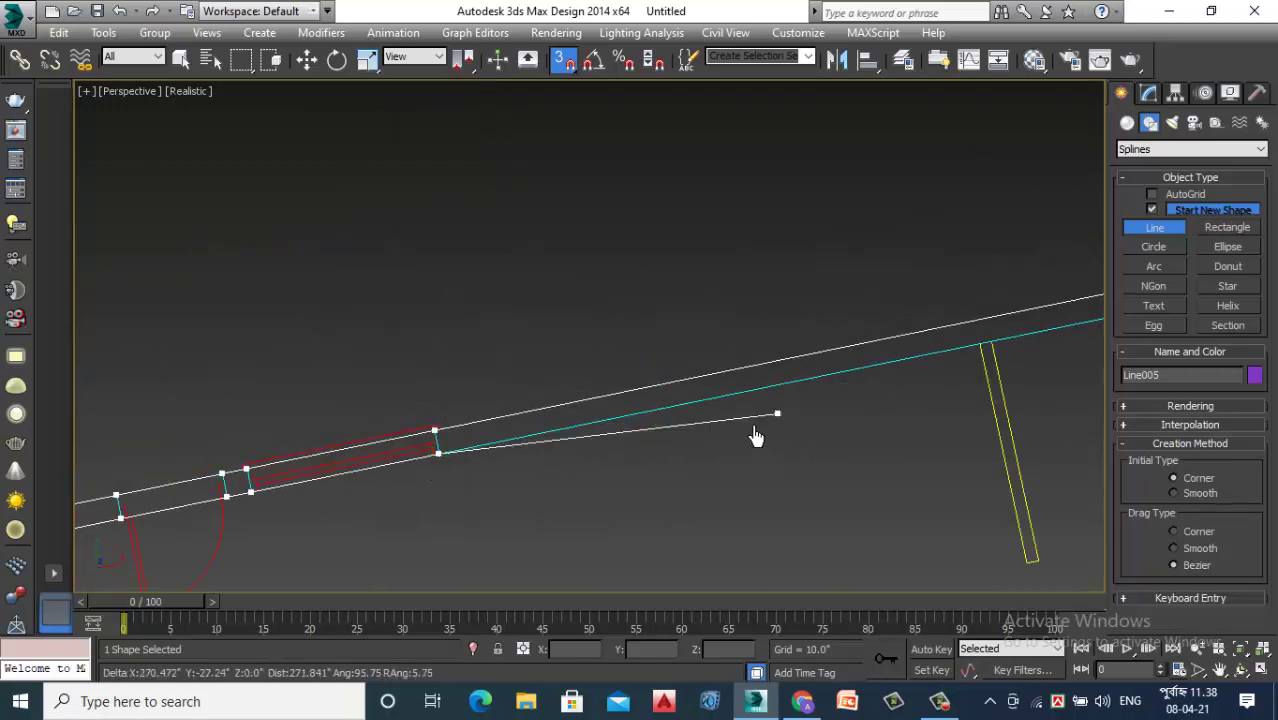
{"action": "scroll", "coordinate": [900, 410], "scroll_direction": "up", "scroll_amount": 2}
{"action": "scroll", "coordinate": [861, 442], "scroll_direction": "down", "scroll_amount": 3}
{"action": "scroll", "coordinate": [1001, 416], "scroll_direction": "up", "scroll_amount": 3}
{"action": "scroll", "coordinate": [921, 354], "scroll_direction": "up", "scroll_amount": 2}
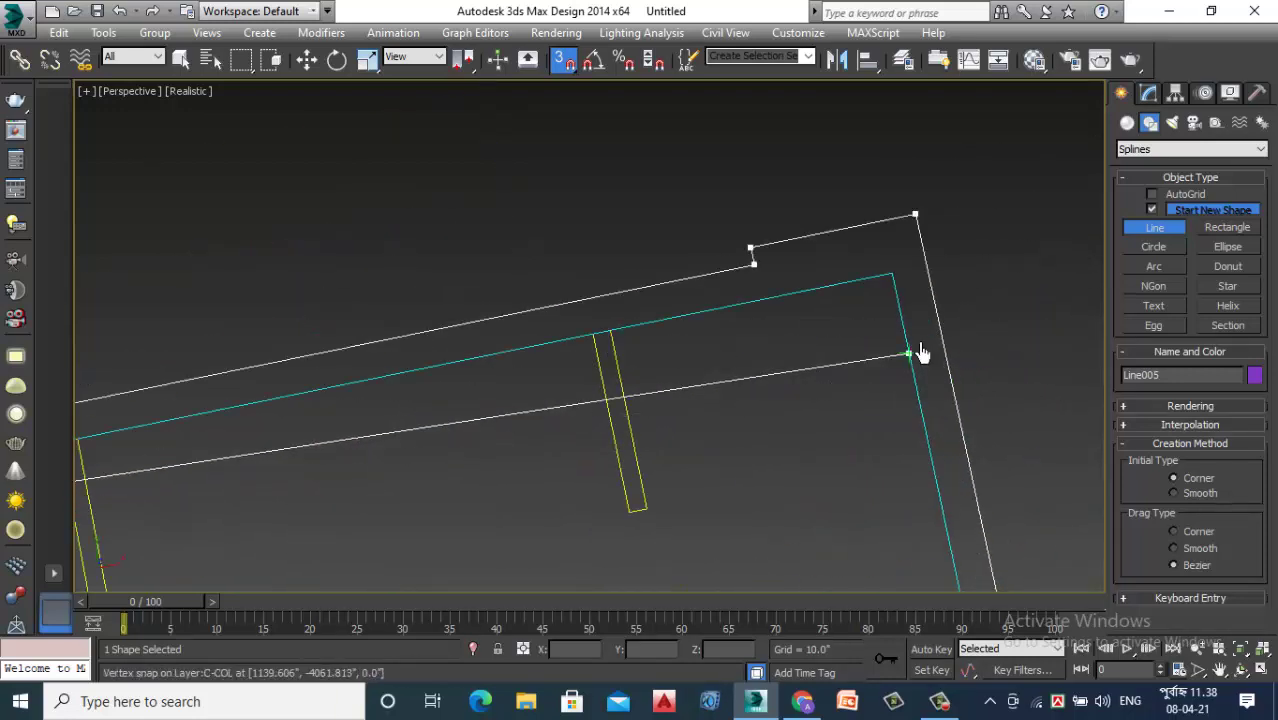
{"action": "scroll", "coordinate": [893, 297], "scroll_direction": "down", "scroll_amount": 2}
{"action": "scroll", "coordinate": [853, 308], "scroll_direction": "down", "scroll_amount": 2}
{"action": "scroll", "coordinate": [901, 505], "scroll_direction": "up", "scroll_amount": 4}
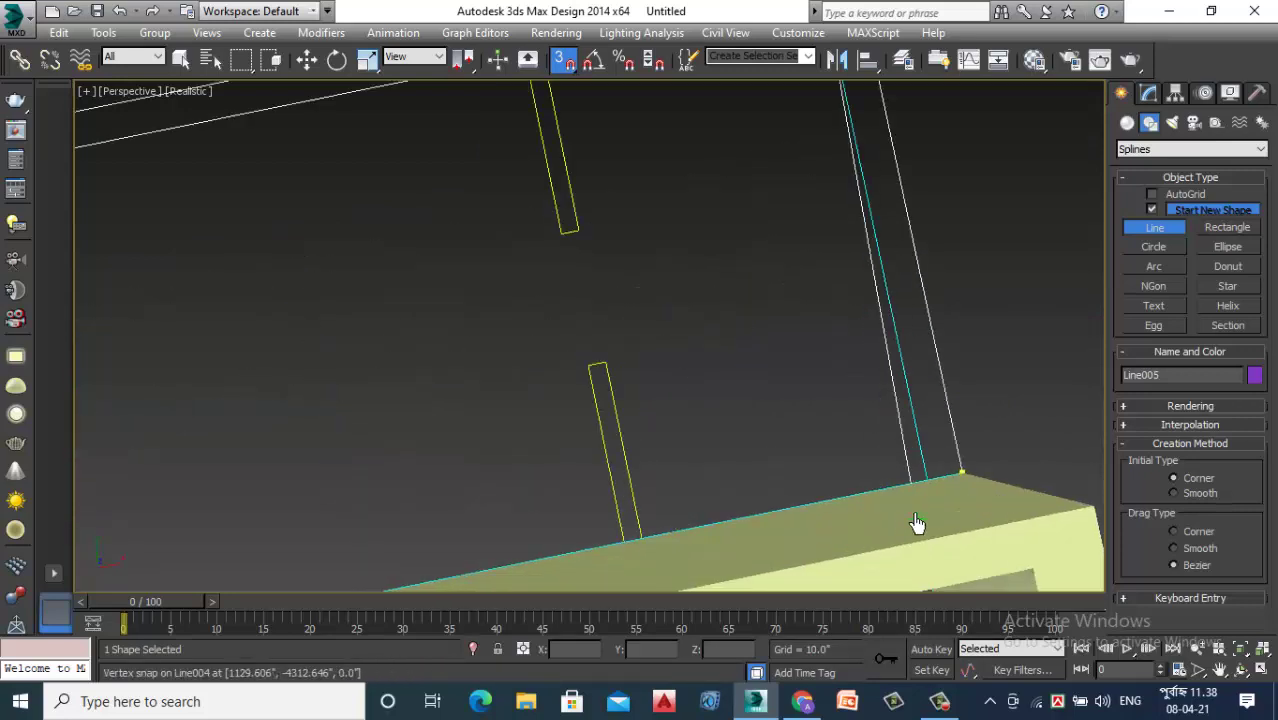
{"action": "left_click", "coordinate": [961, 489]}
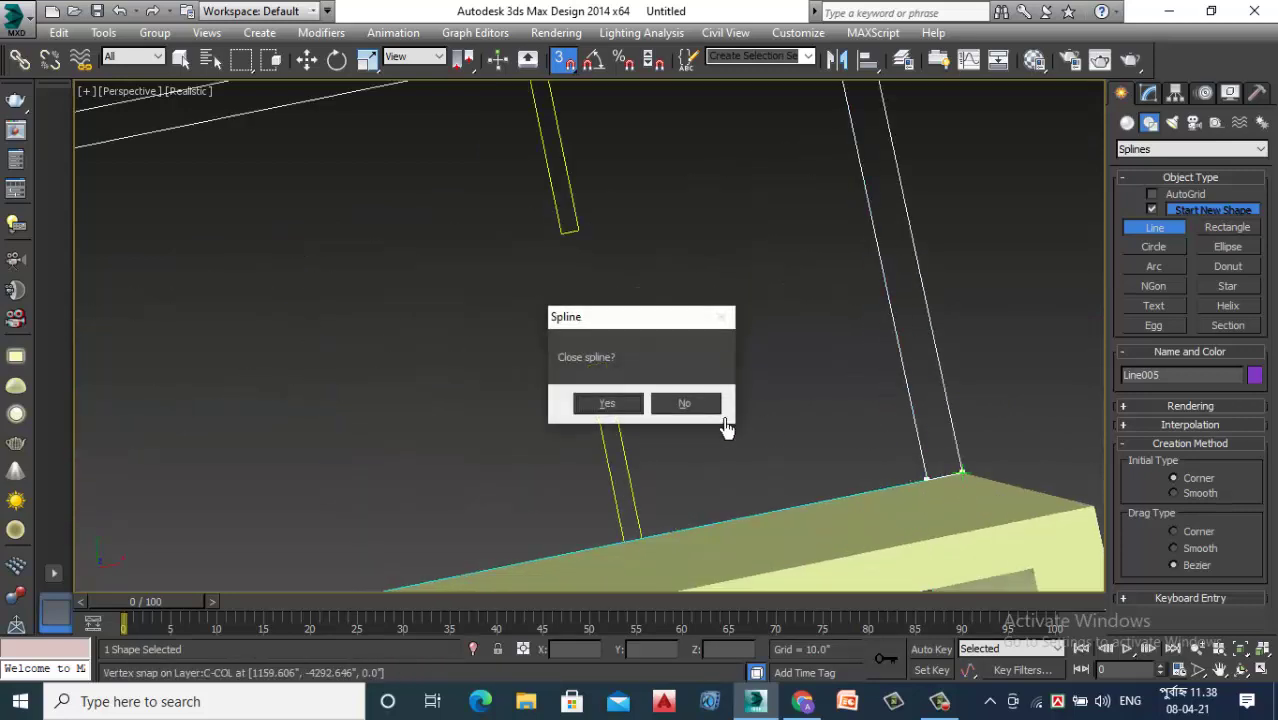
Close Line005 and give it an Extrude modifier of 180
{"action": "left_click", "coordinate": [619, 409]}
{"action": "left_click", "coordinate": [1145, 92]}
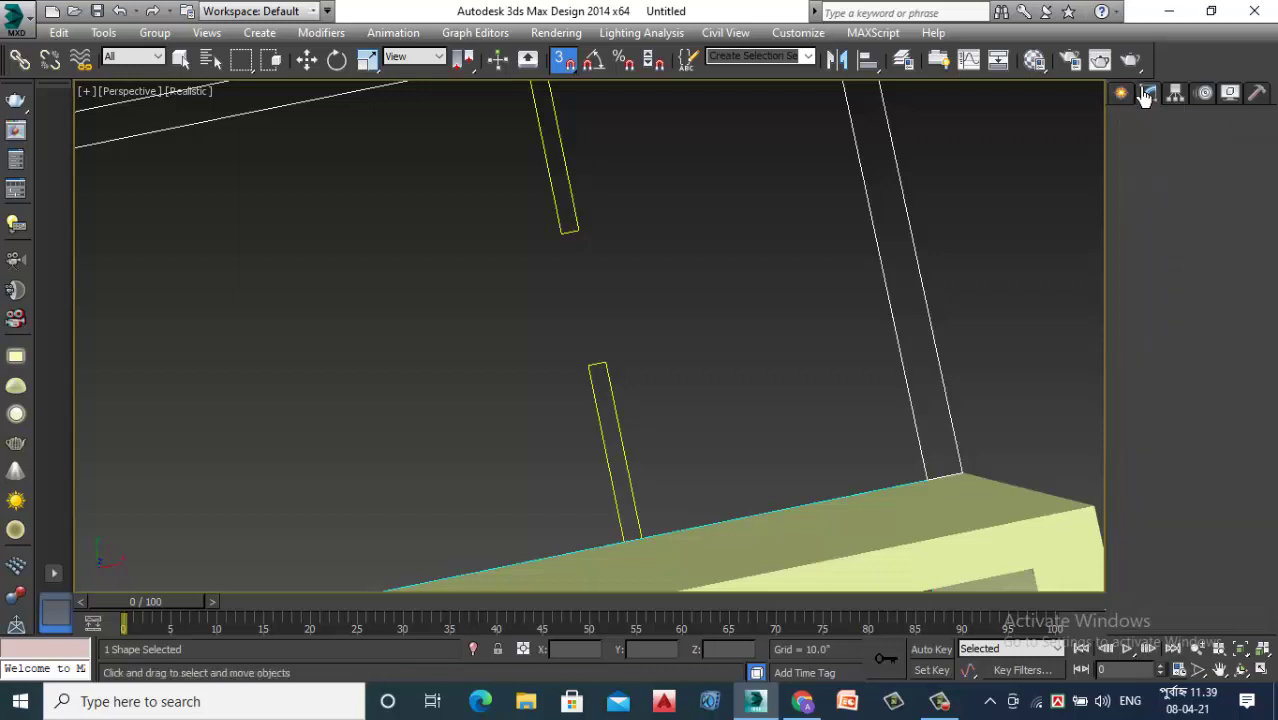
{"action": "left_click", "coordinate": [1153, 148]}
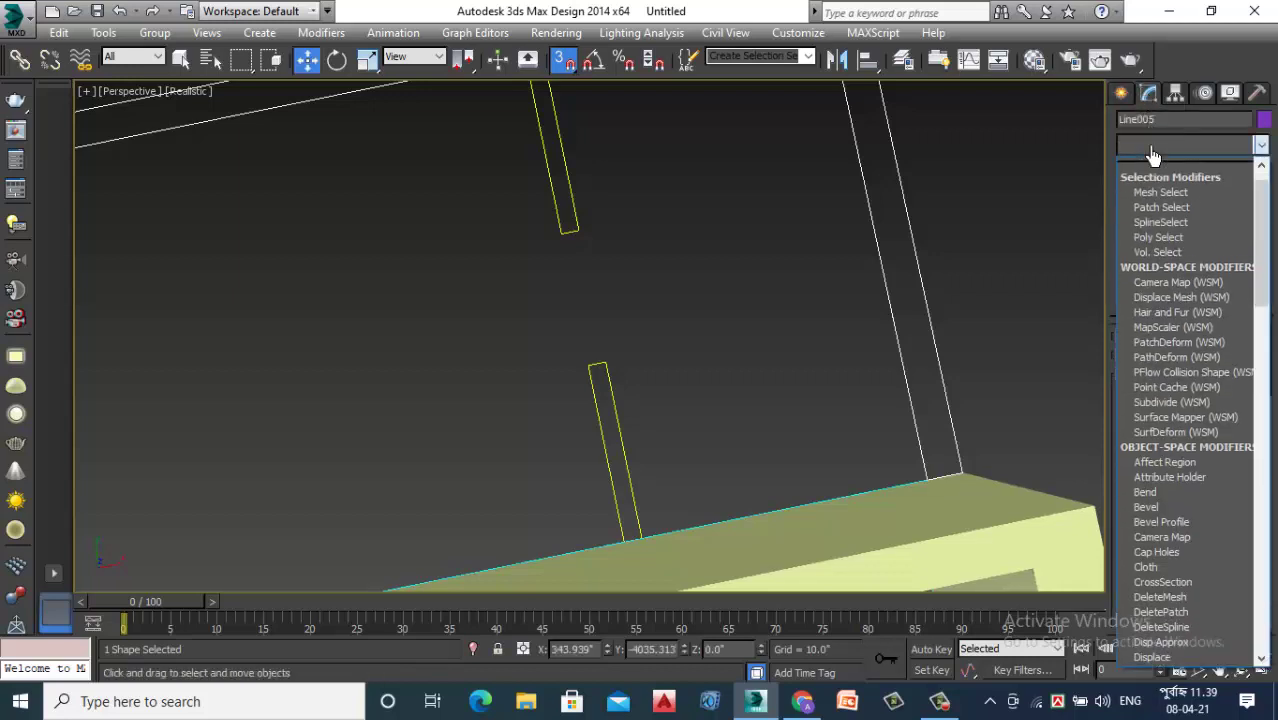
{"action": "key", "text": "e"}
{"action": "left_click", "coordinate": [1152, 239]}
{"action": "scroll", "coordinate": [900, 350], "scroll_direction": "down", "scroll_amount": 5}
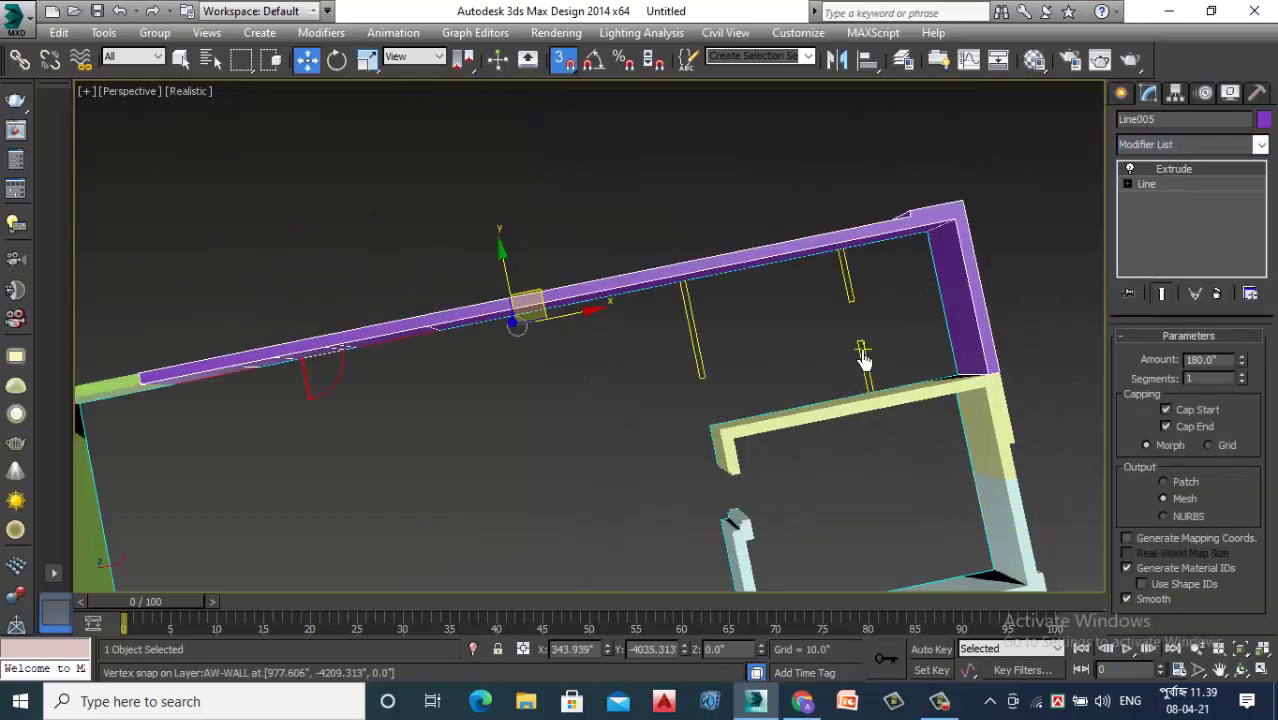
{"action": "scroll", "coordinate": [760, 400], "scroll_direction": "down", "scroll_amount": 3}
Orbit and zoom the view, with nothing selected, to inspect the extruded walls
{"action": "middle_click_drag", "start_coordinate": [692, 446], "coordinate": [732, 461], "text": "alt"}
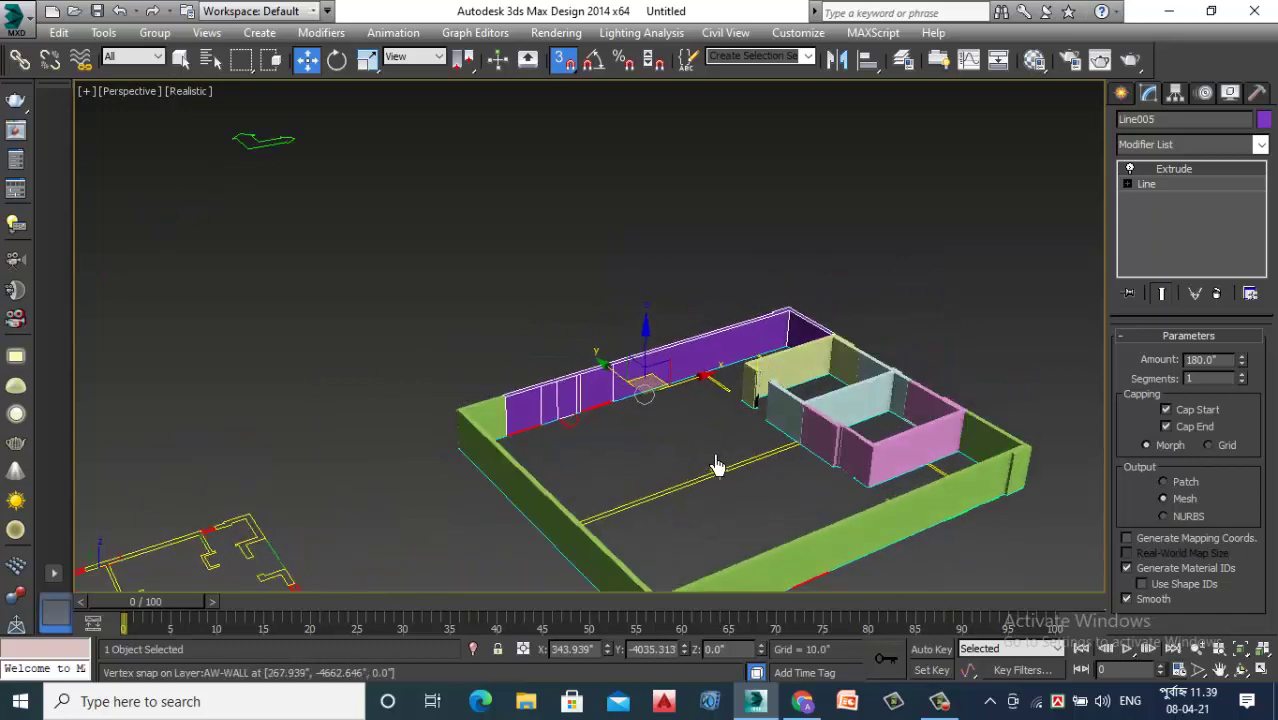
{"action": "scroll", "coordinate": [720, 475], "scroll_direction": "down", "scroll_amount": 3}
{"action": "middle_click_drag", "start_coordinate": [727, 490], "coordinate": [705, 442], "text": "alt"}
{"action": "left_click", "coordinate": [588, 336]}
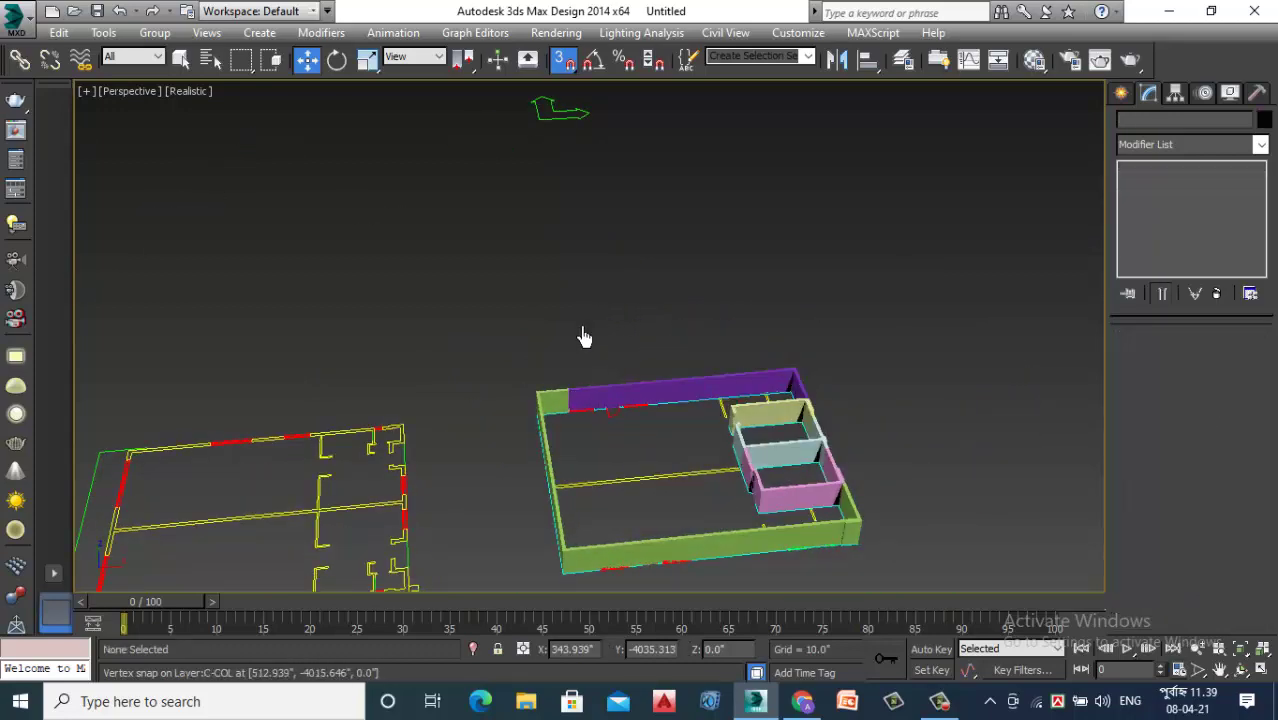
{"action": "scroll", "coordinate": [611, 511], "scroll_direction": "up", "scroll_amount": 4}
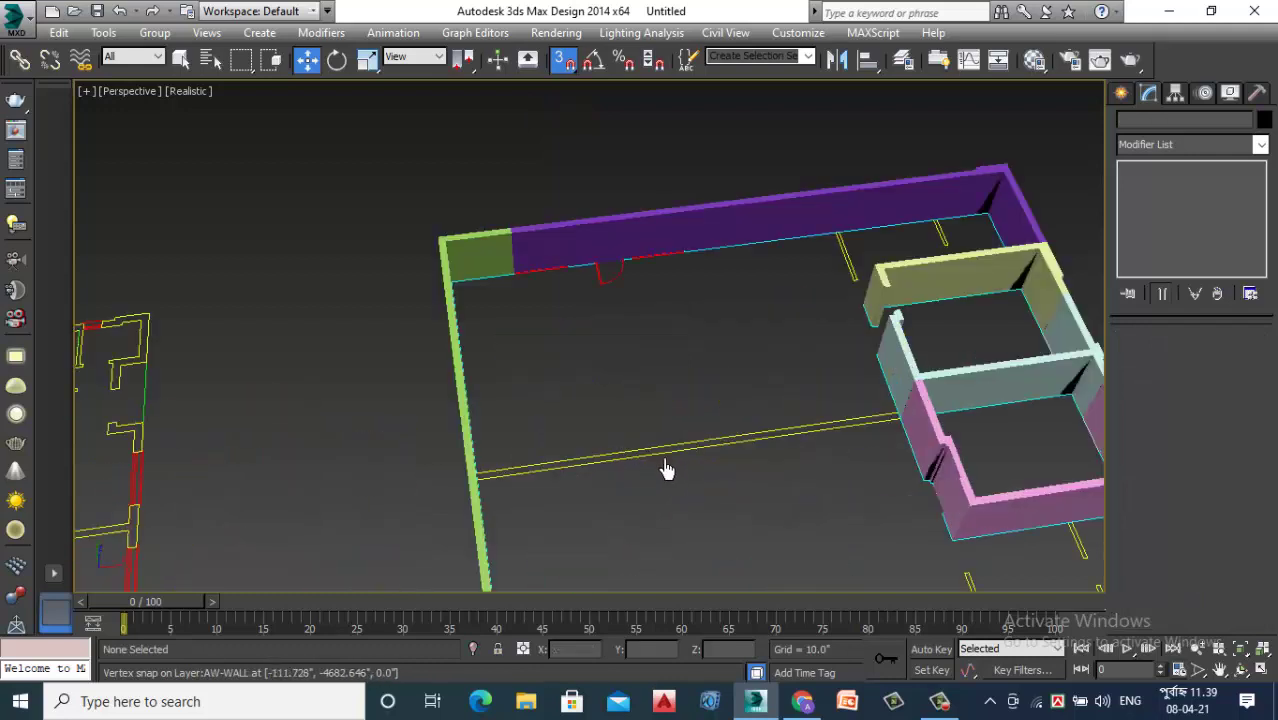
{"action": "scroll", "coordinate": [713, 494], "scroll_direction": "up", "scroll_amount": 5}
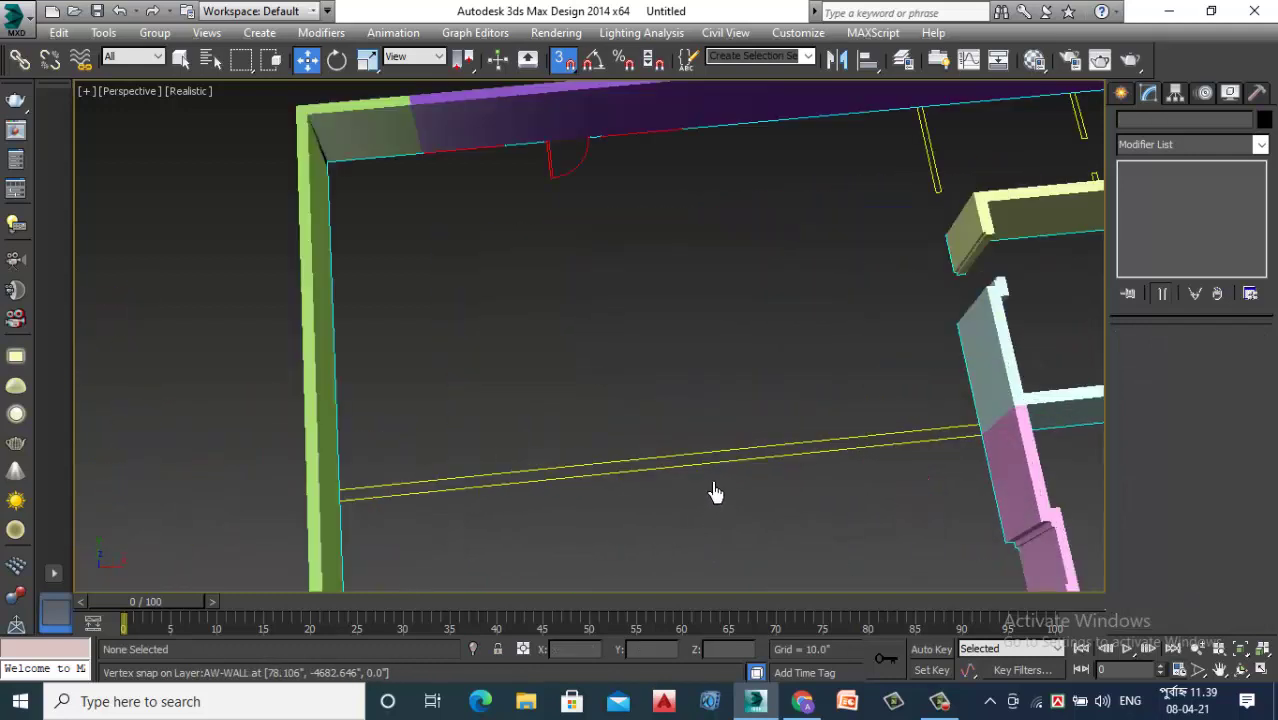
Draw a 20 by 1139 rectangle snapped along the yellow plan lines
{"action": "left_click", "coordinate": [1118, 93]}
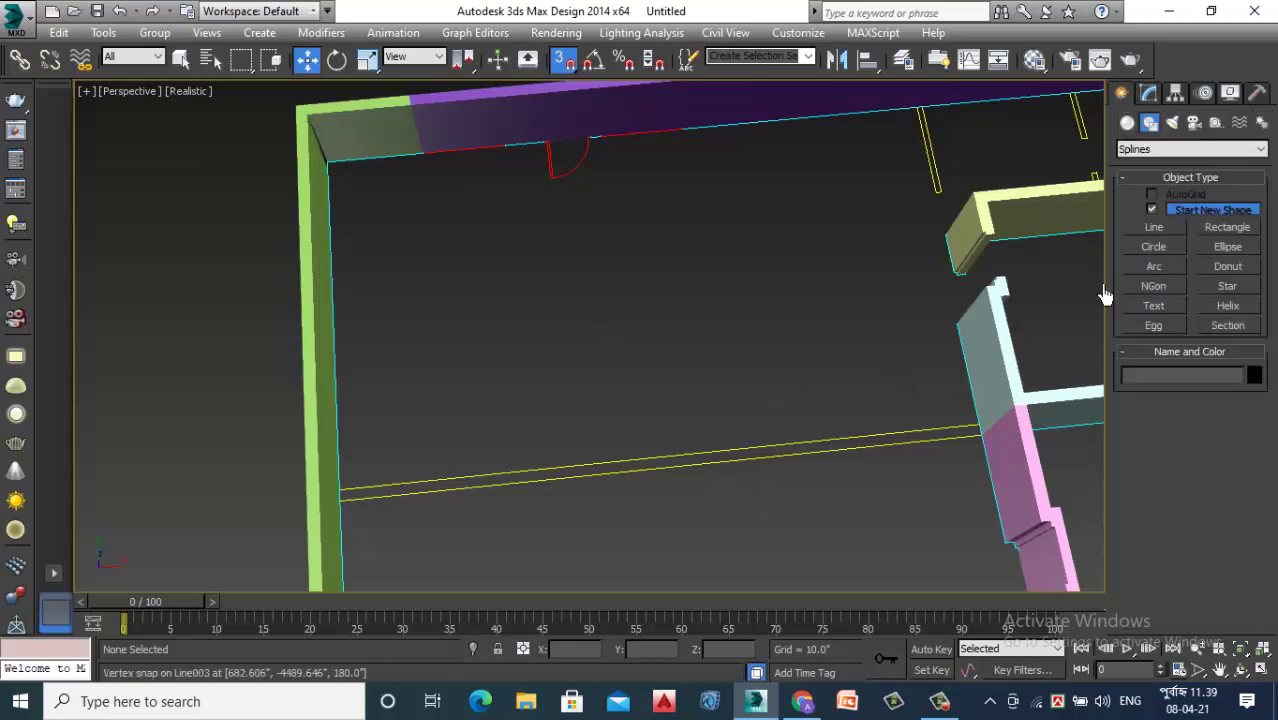
{"action": "left_click", "coordinate": [1236, 230]}
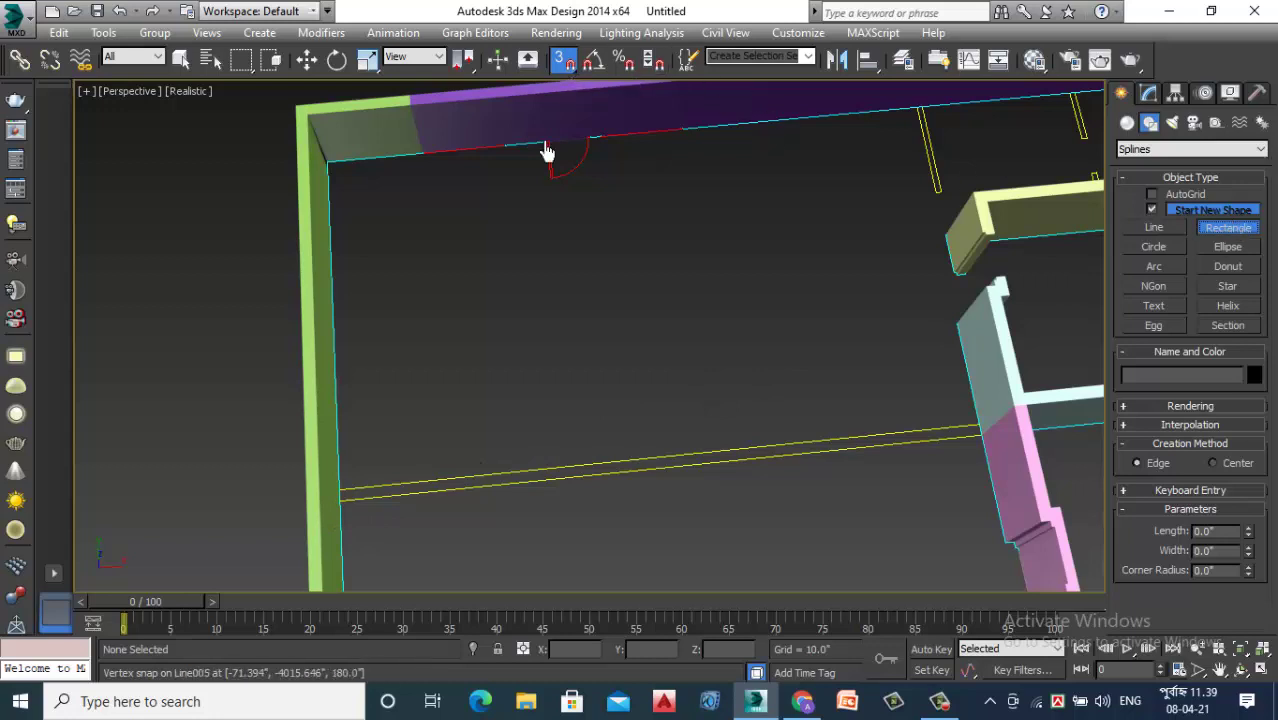
{"action": "scroll", "coordinate": [354, 517], "scroll_direction": "up", "scroll_amount": 3}
{"action": "scroll", "coordinate": [345, 495], "scroll_direction": "up", "scroll_amount": 1}
{"action": "left_click_drag", "start_coordinate": [322, 468], "coordinate": [886, 460]}
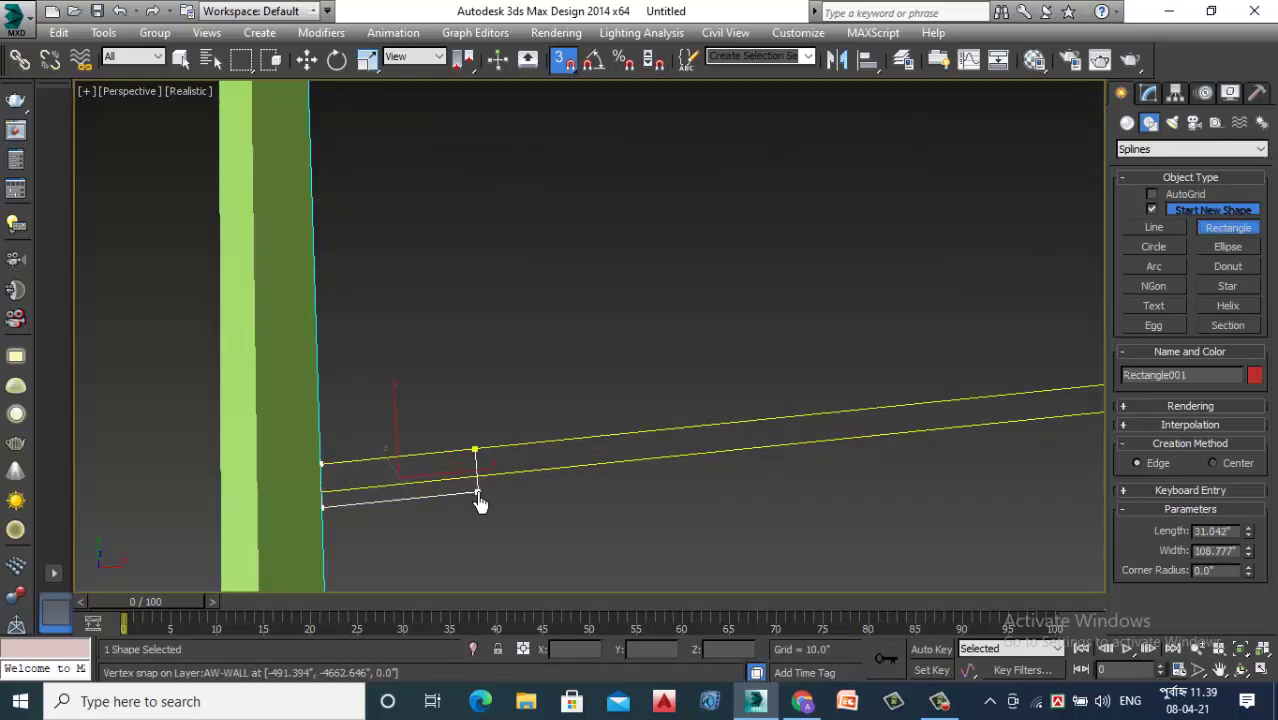
{"action": "scroll", "coordinate": [485, 499], "scroll_direction": "down", "scroll_amount": 2}
{"action": "scroll", "coordinate": [599, 487], "scroll_direction": "down", "scroll_amount": 2}
{"action": "scroll", "coordinate": [905, 450], "scroll_direction": "up", "scroll_amount": 2}
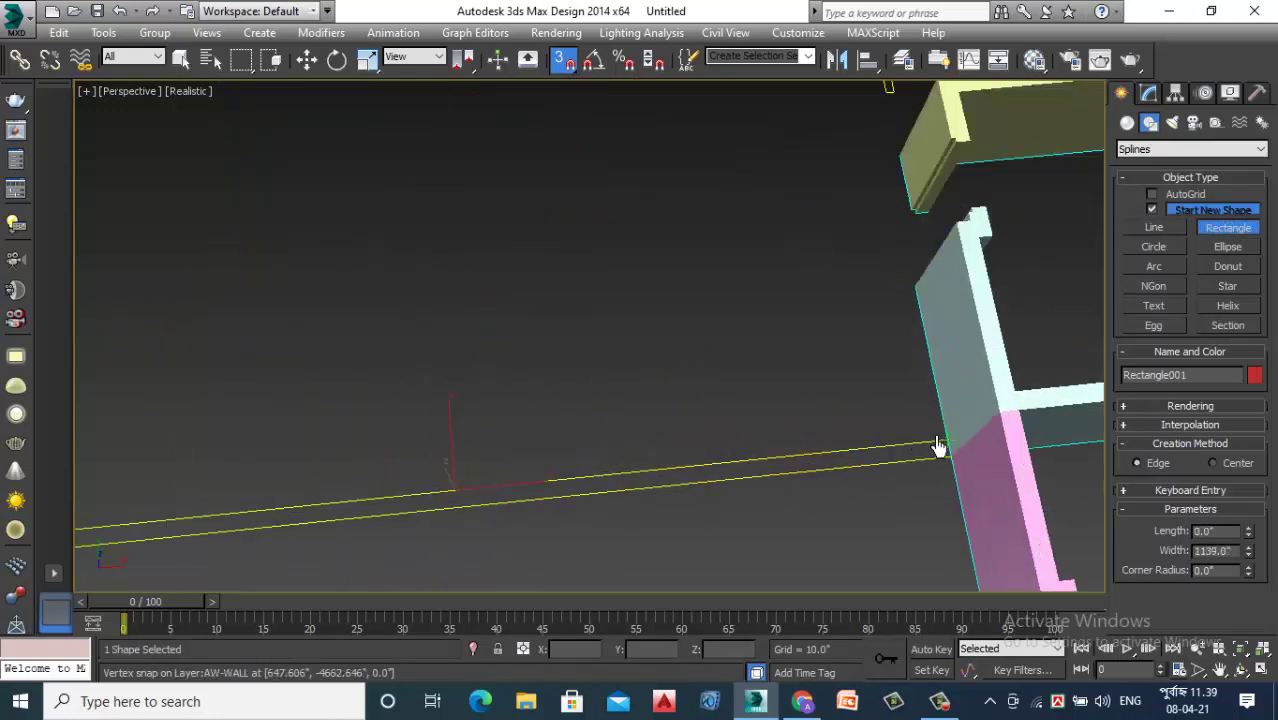
{"action": "scroll", "coordinate": [940, 445], "scroll_direction": "up", "scroll_amount": 2}
{"action": "left_click_drag", "start_coordinate": [886, 460], "coordinate": [966, 487]}
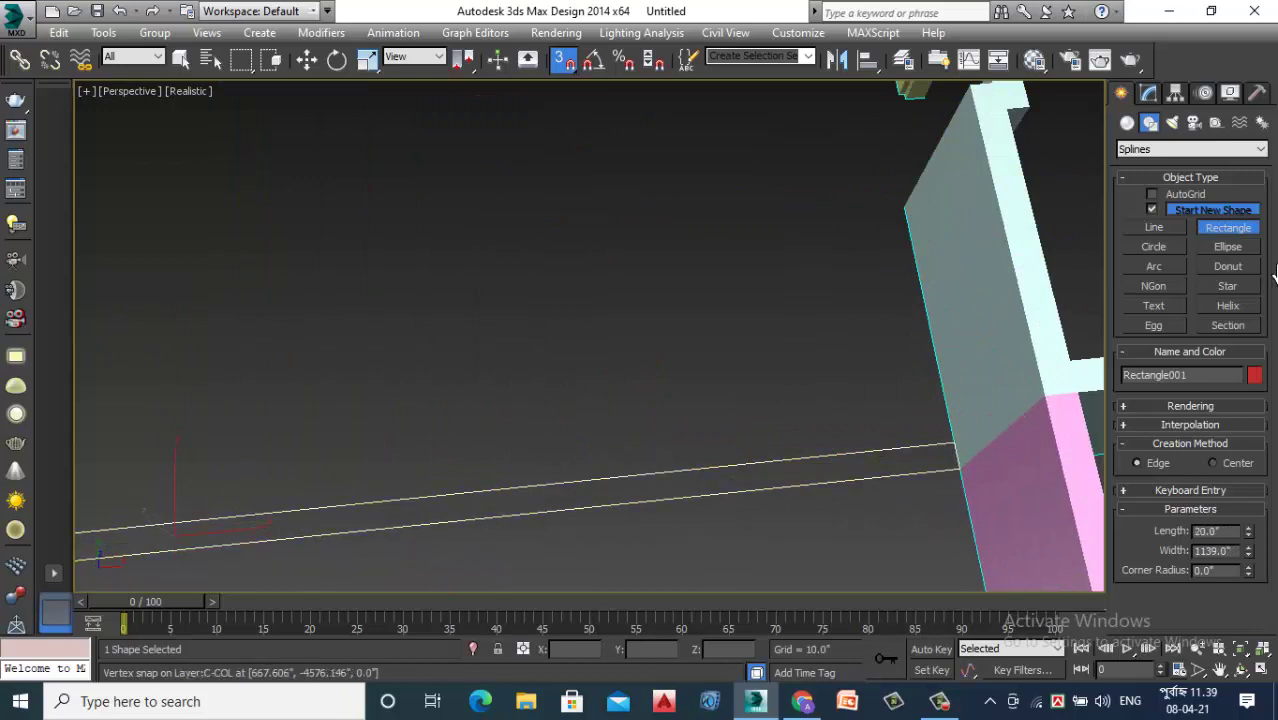
Extrude Rectangle001 by 180 and orbit to check the new interior wall
{"action": "left_click", "coordinate": [1146, 93]}
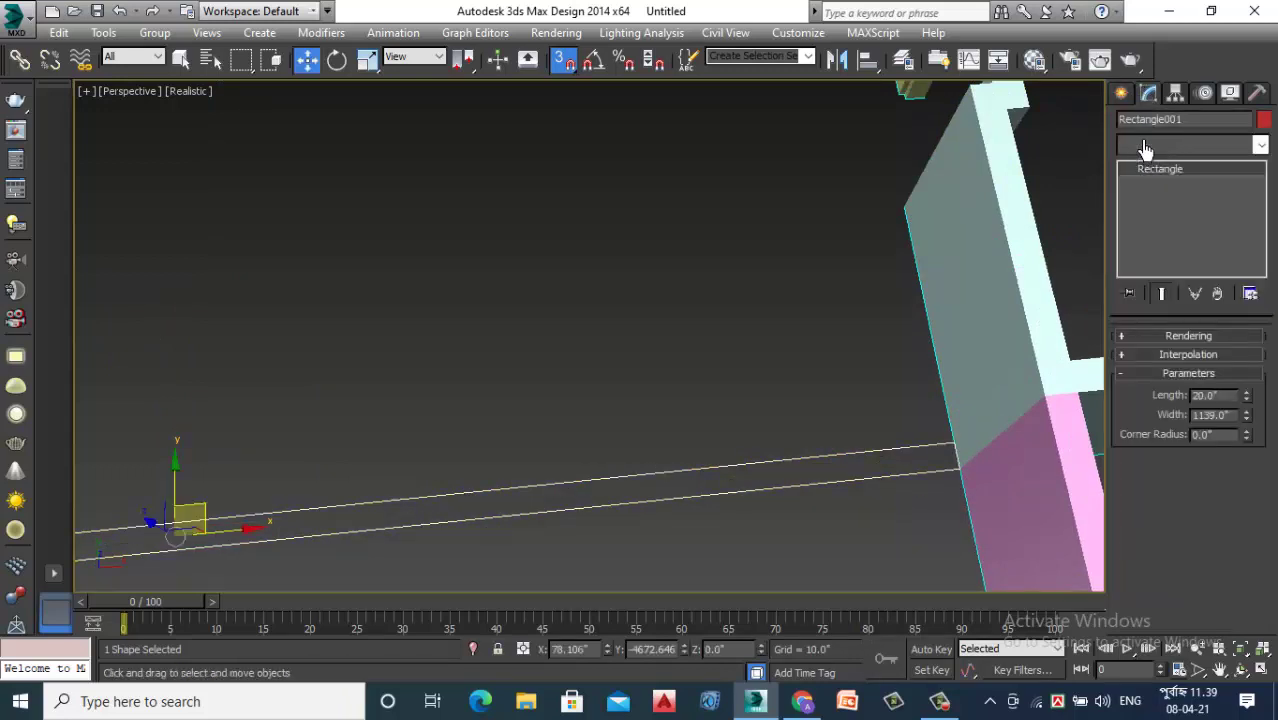
{"action": "left_click", "coordinate": [1145, 146]}
{"action": "scroll", "coordinate": [1150, 190], "scroll_direction": "down", "scroll_amount": 12}
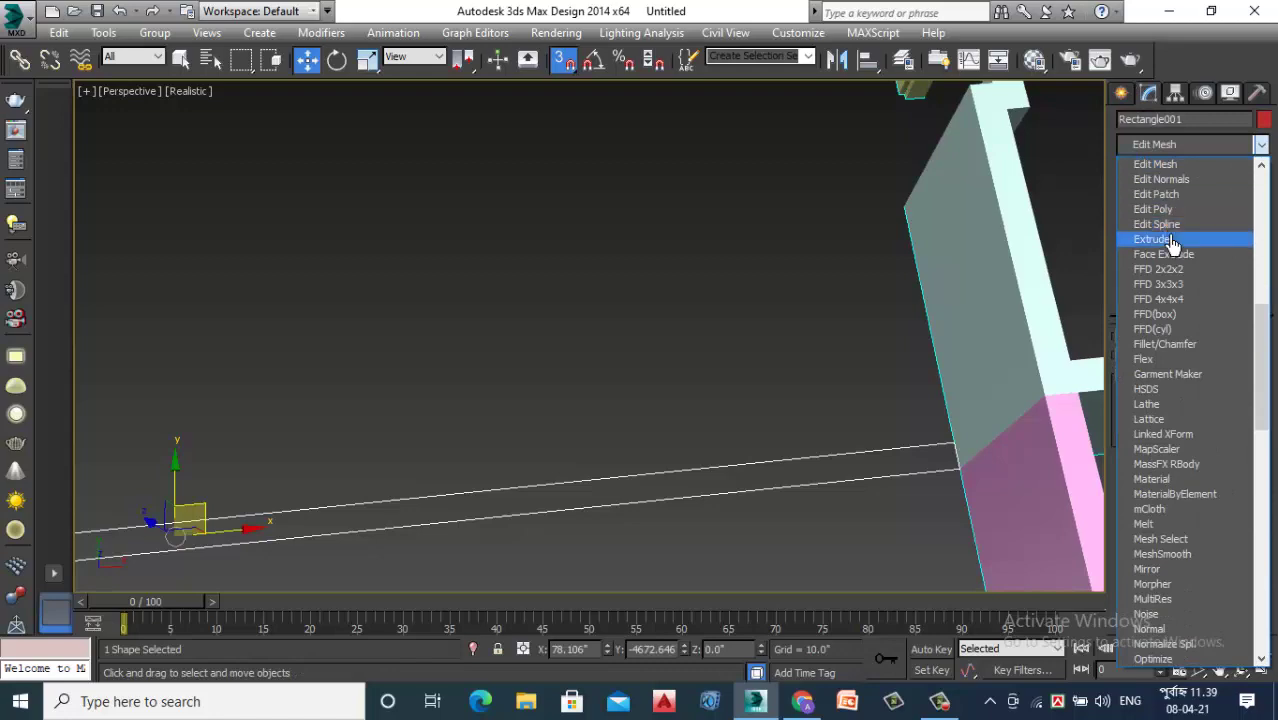
{"action": "left_click", "coordinate": [1165, 244]}
{"action": "middle_click_drag", "start_coordinate": [619, 309], "coordinate": [679, 385], "text": "alt"}
{"action": "scroll", "coordinate": [700, 410], "scroll_direction": "down", "scroll_amount": 4}
{"action": "mouse_move", "coordinate": [713, 434]}
{"action": "middle_mouse_down", "text": "alt"}
{"action": "mouse_move", "coordinate": [733, 449]}
{"action": "mouse_move", "coordinate": [765, 377]}
{"action": "middle_mouse_up", "text": "alt"}
{"action": "scroll", "coordinate": [545, 208], "scroll_direction": "up", "scroll_amount": 5}
{"action": "scroll", "coordinate": [540, 242], "scroll_direction": "up", "scroll_amount": 2}
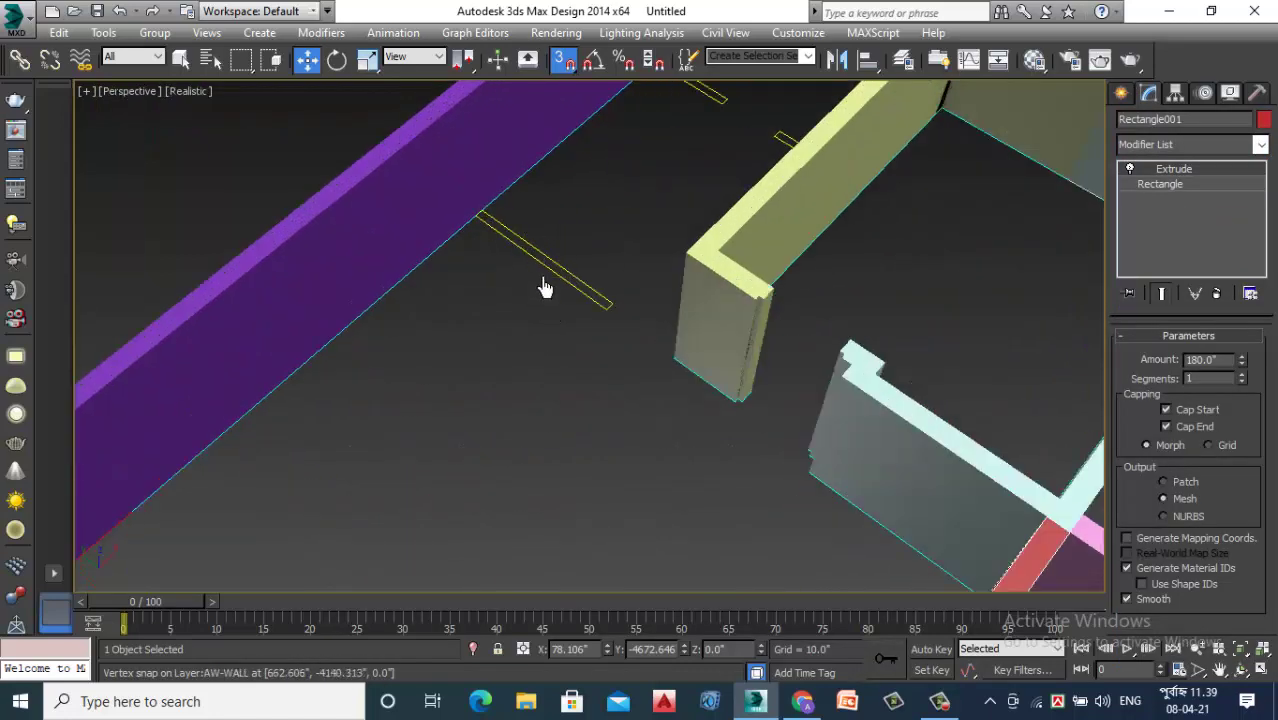
{"action": "middle_click_drag", "start_coordinate": [545, 289], "coordinate": [531, 348], "text": "alt"}
{"action": "scroll", "coordinate": [536, 354], "scroll_direction": "down", "scroll_amount": 3}
{"action": "scroll", "coordinate": [516, 228], "scroll_direction": "up", "scroll_amount": 3}
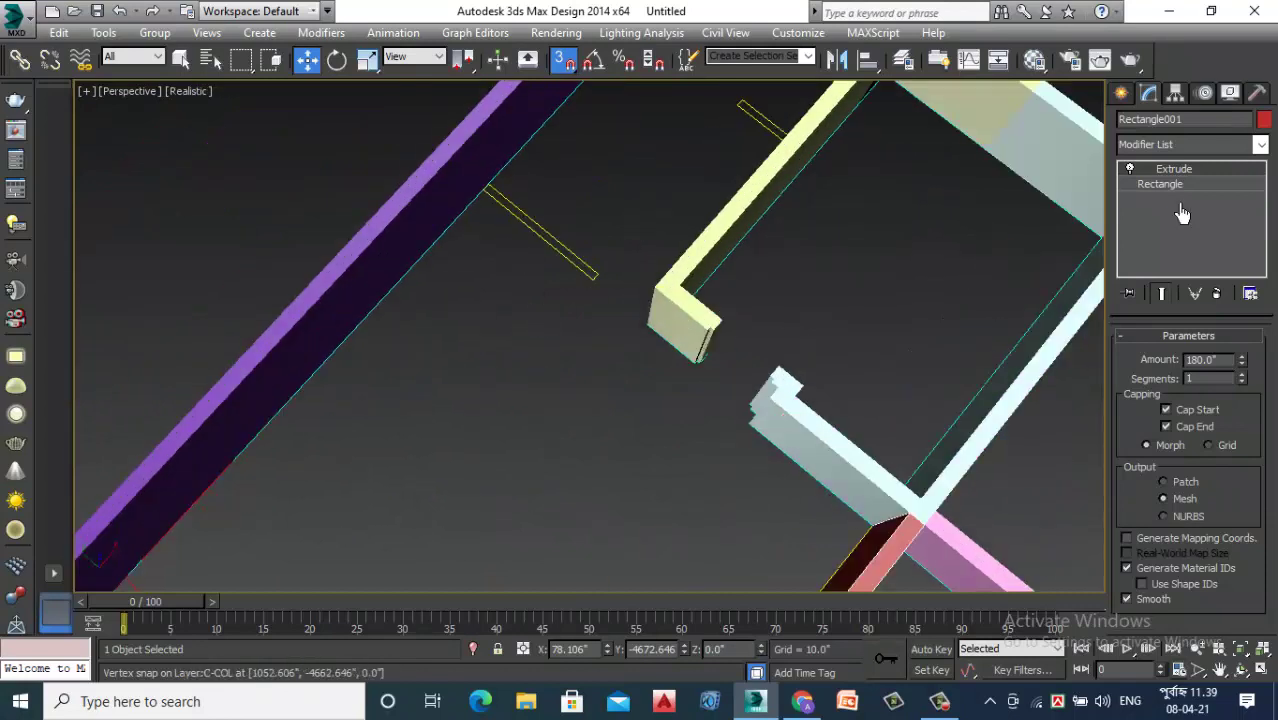
{"action": "left_click", "coordinate": [1121, 92]}
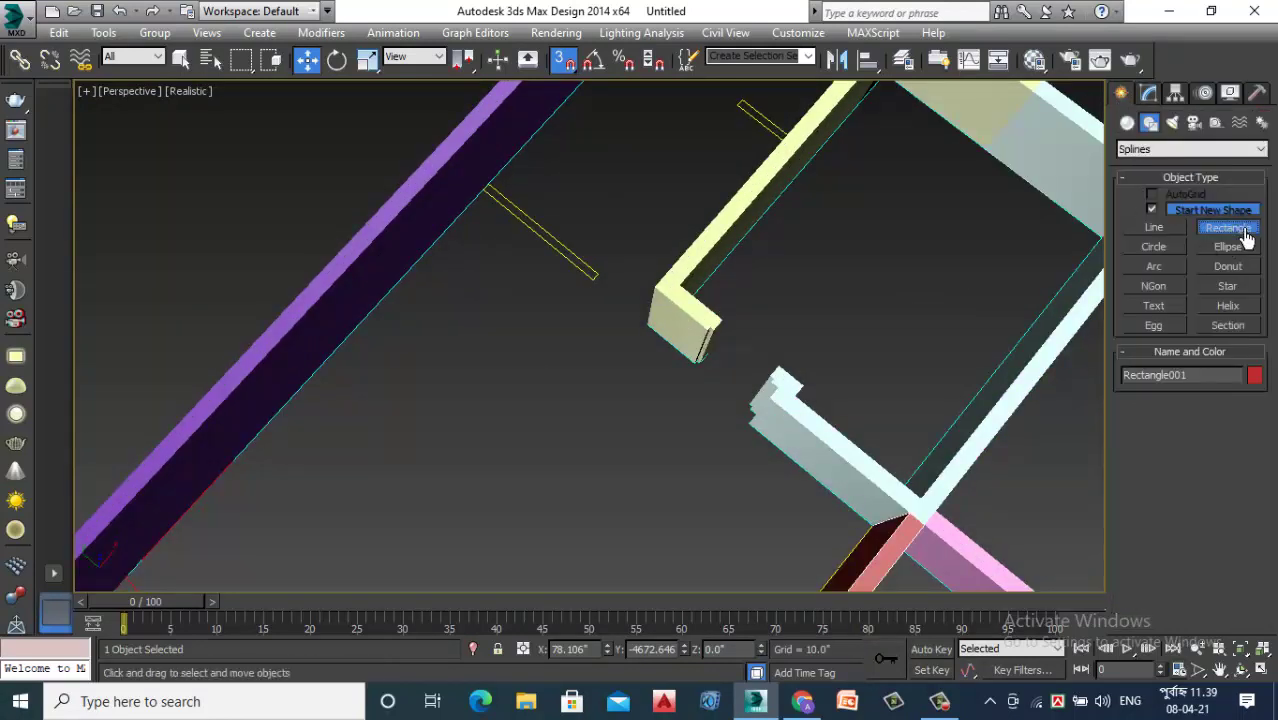
Draw a 187 by 10 rectangle over the yellow outline from the purple wall
{"action": "left_click", "coordinate": [1245, 236]}
{"action": "scroll", "coordinate": [483, 198], "scroll_direction": "up", "scroll_amount": 3}
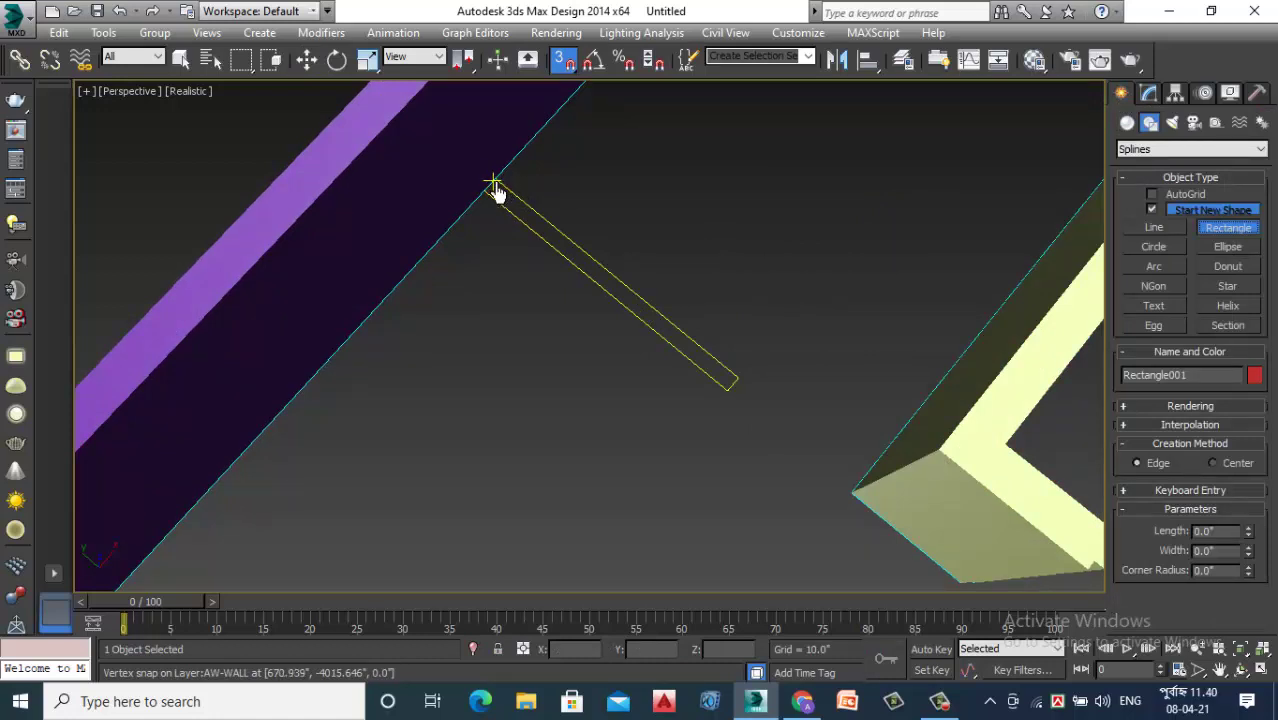
{"action": "left_click_drag", "start_coordinate": [495, 184], "coordinate": [728, 395]}
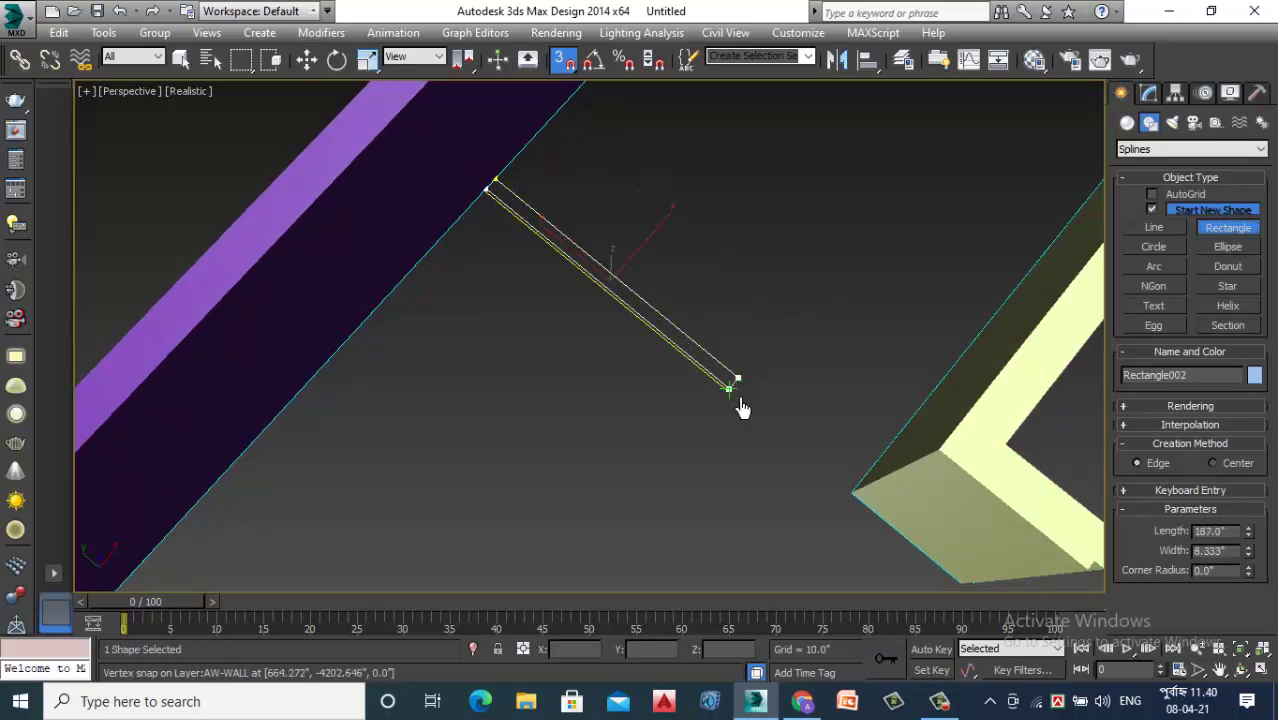
Extrude Rectangle002 by 180 into a short wall stub
{"action": "left_click", "coordinate": [1148, 94]}
{"action": "left_click", "coordinate": [1162, 146]}
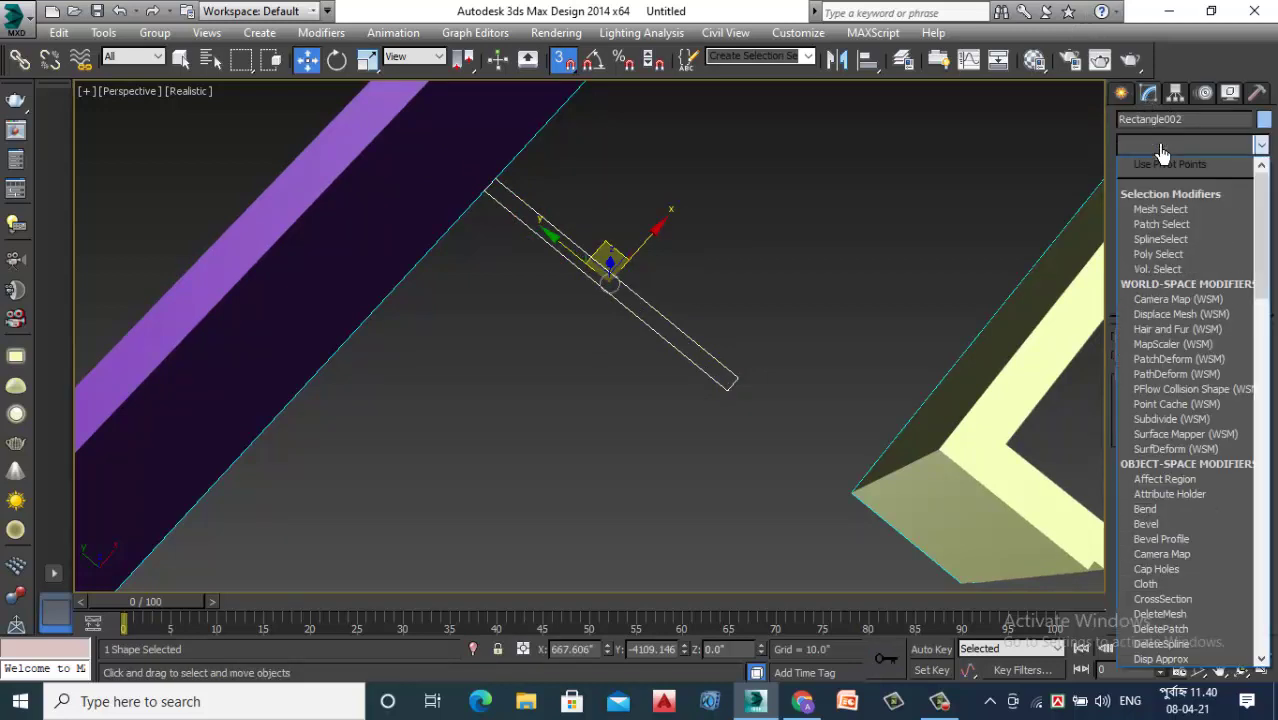
{"action": "key", "text": "e"}
{"action": "key", "text": "x"}
{"action": "left_click", "coordinate": [1180, 244]}
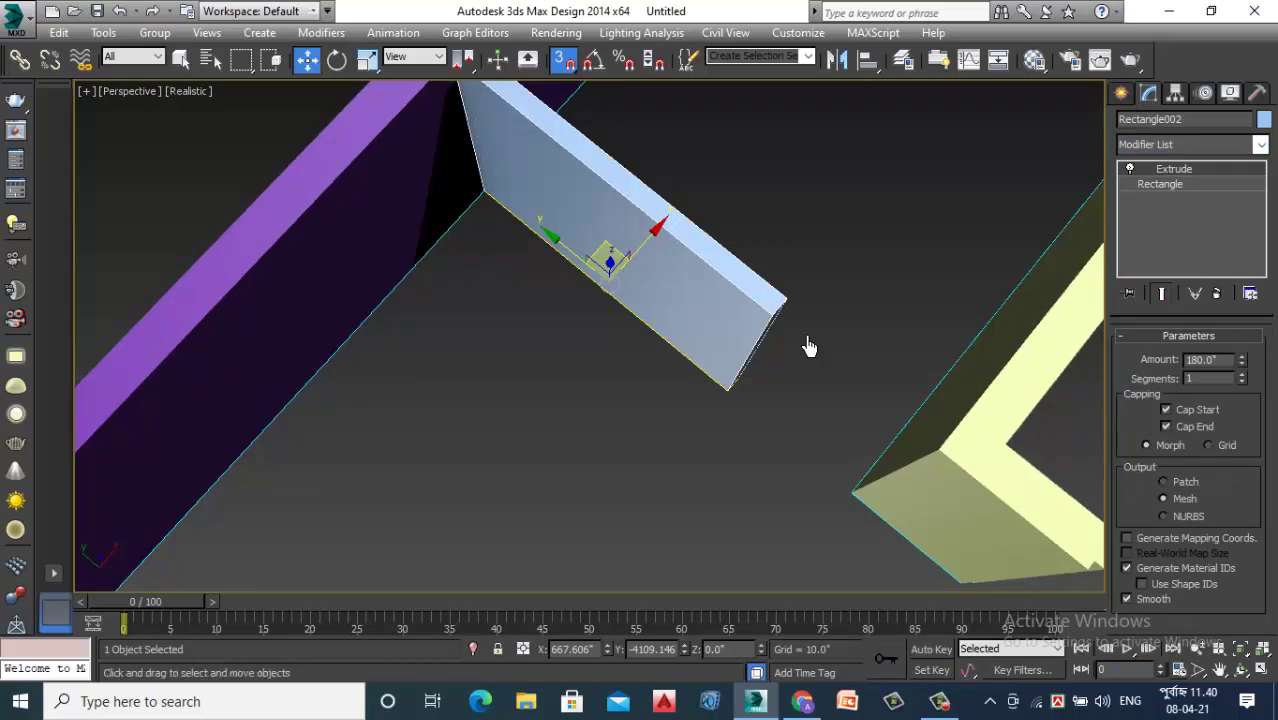
{"action": "scroll", "coordinate": [810, 347], "scroll_direction": "down", "scroll_amount": 3}
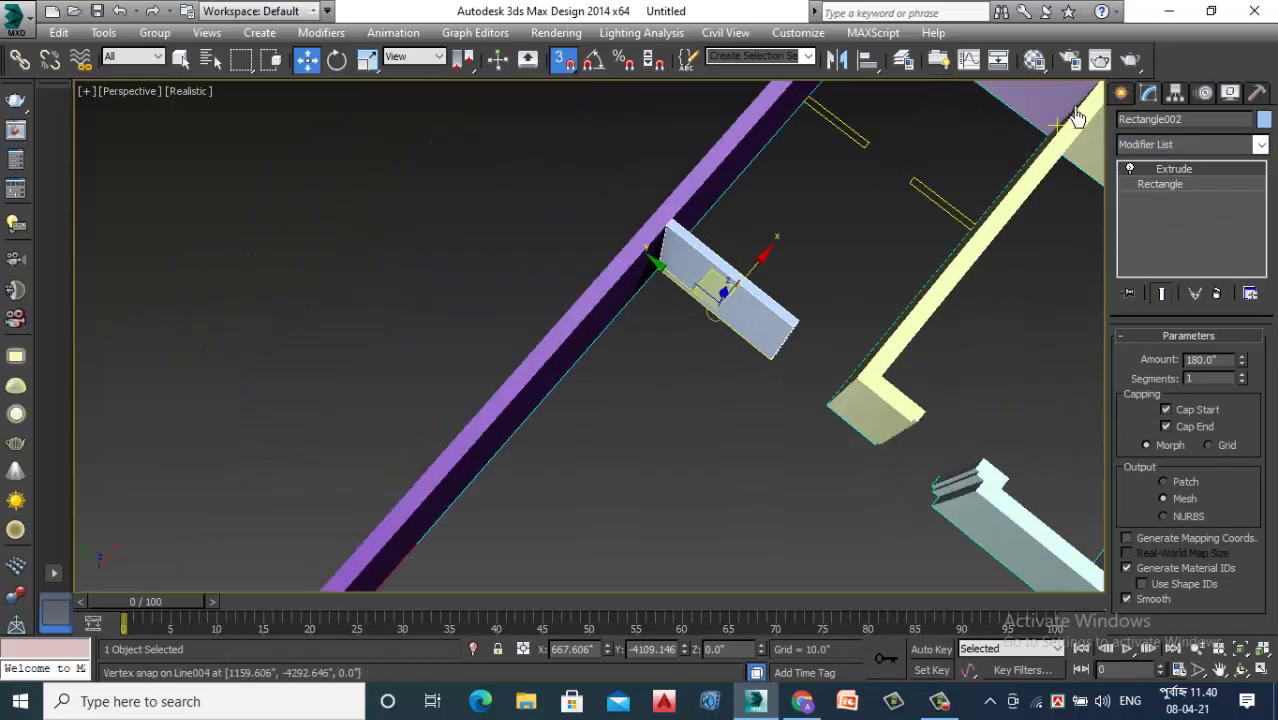
{"action": "left_click", "coordinate": [1121, 93]}
{"action": "scroll", "coordinate": [964, 244], "scroll_direction": "down", "scroll_amount": 2}
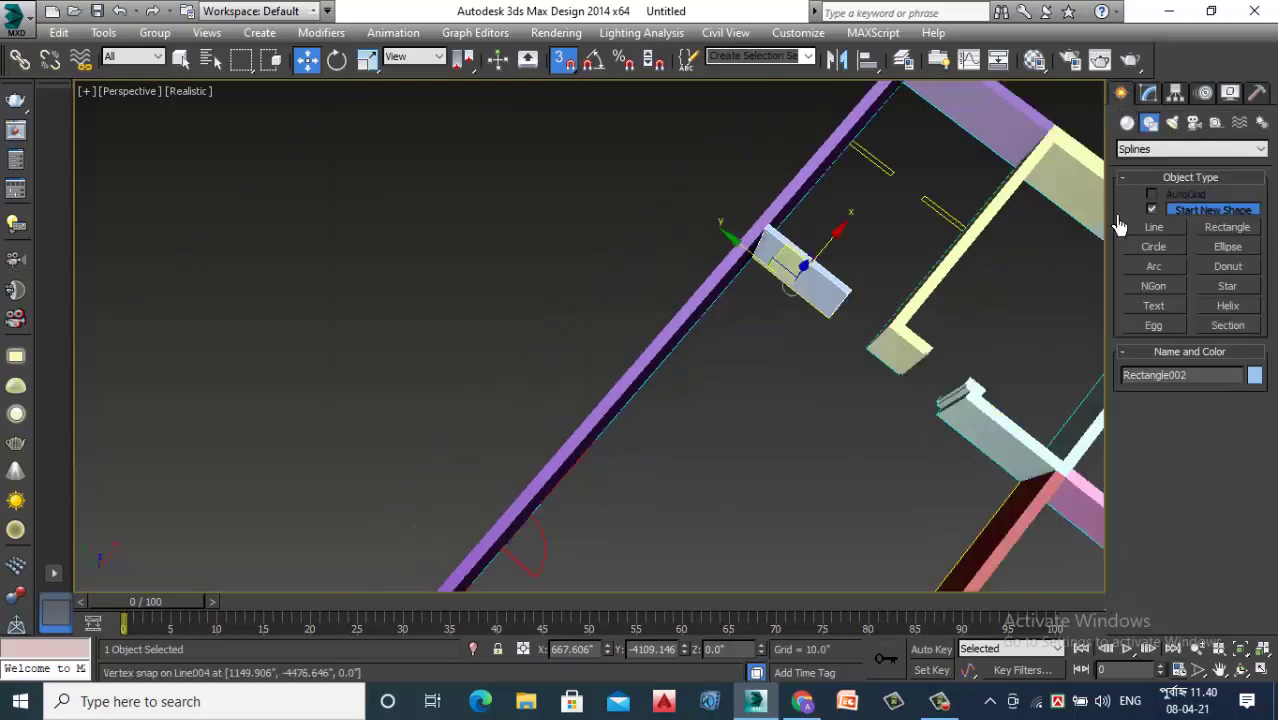
Draw thin rectangles across the first two wall openings, snapping to the wall vertices
{"action": "left_click", "coordinate": [1228, 227]}
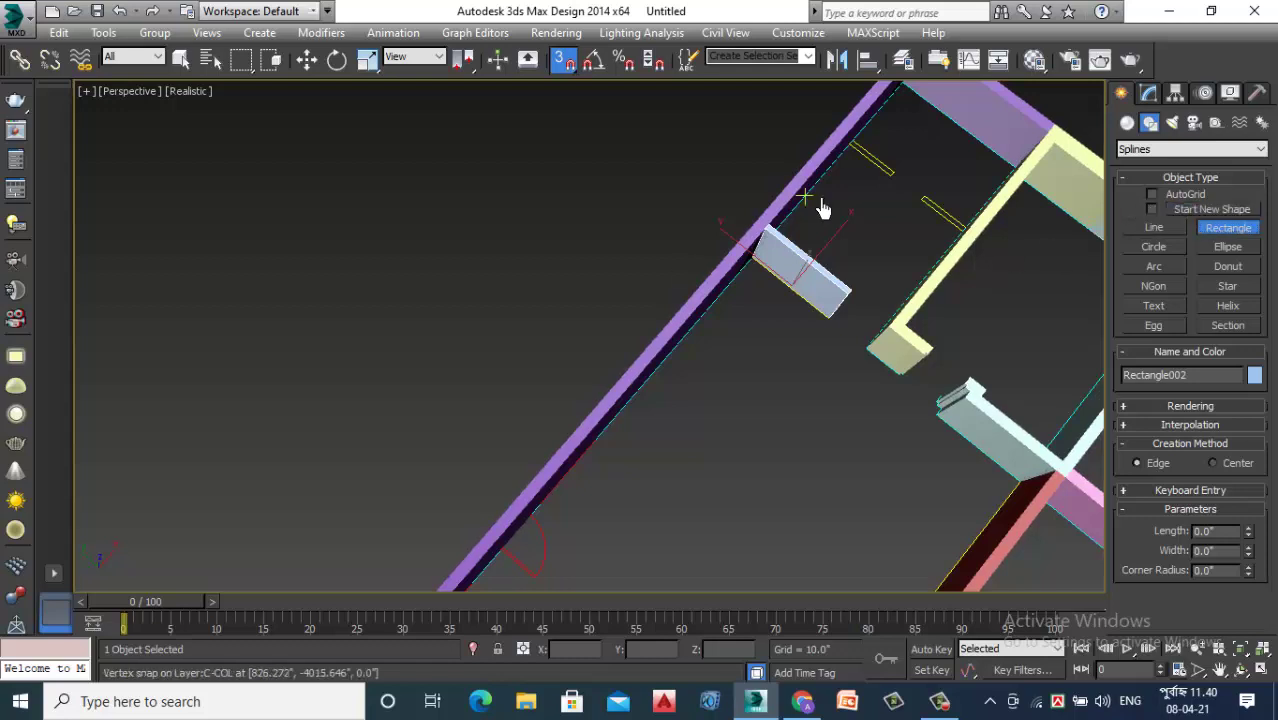
{"action": "scroll", "coordinate": [884, 131], "scroll_direction": "up", "scroll_amount": 2}
{"action": "scroll", "coordinate": [871, 128], "scroll_direction": "up", "scroll_amount": 2}
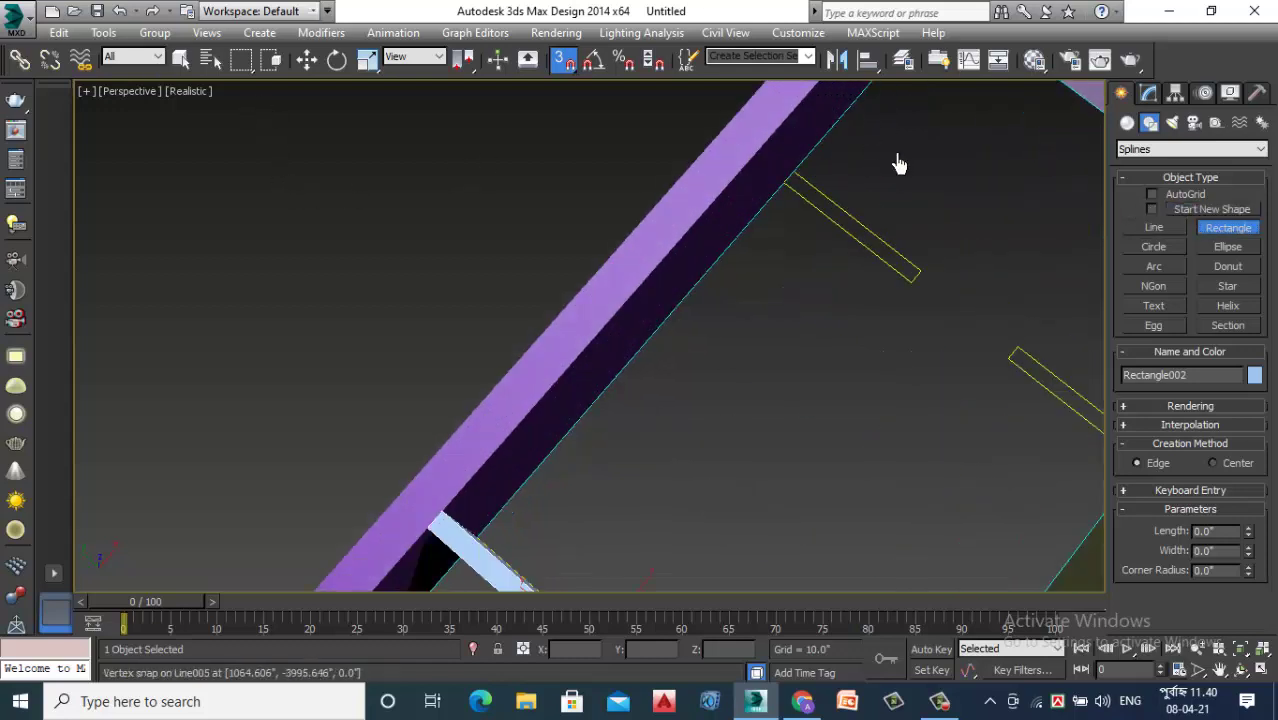
{"action": "scroll", "coordinate": [816, 190], "scroll_direction": "up", "scroll_amount": 1}
{"action": "scroll", "coordinate": [790, 190], "scroll_direction": "up", "scroll_amount": 1}
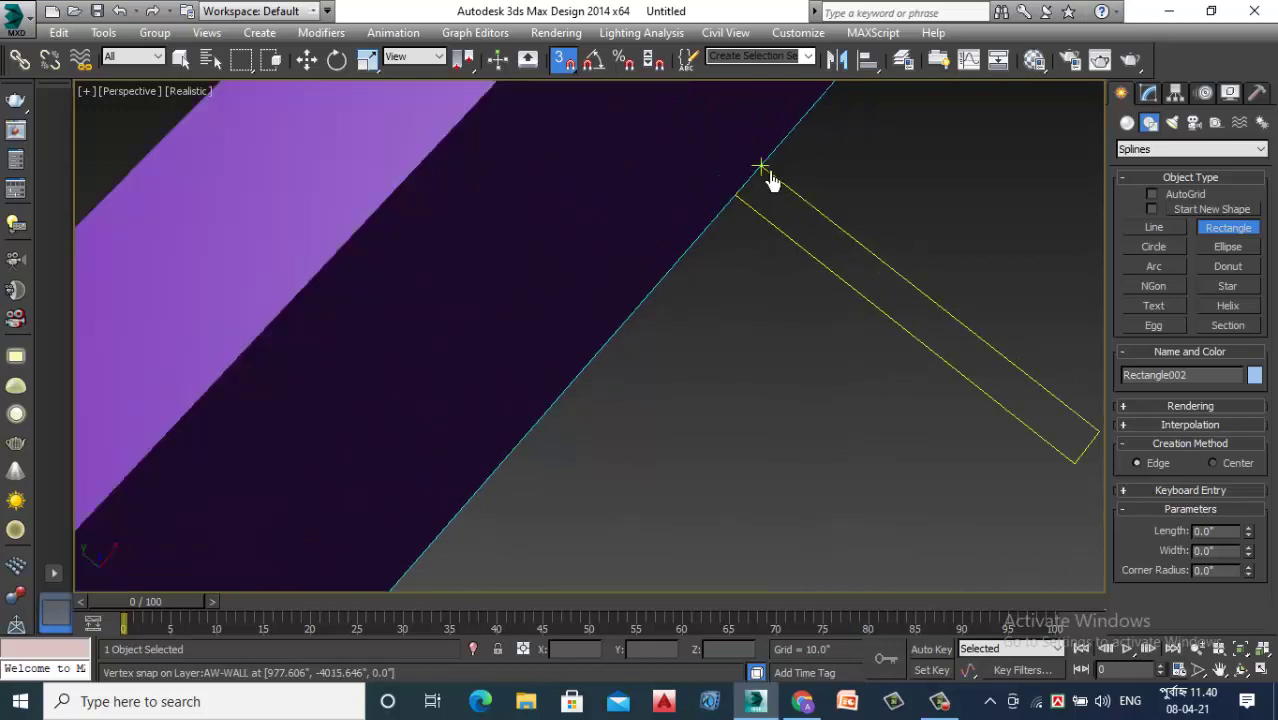
{"action": "left_click_drag", "start_coordinate": [766, 174], "coordinate": [1093, 476]}
{"action": "scroll", "coordinate": [724, 393], "scroll_direction": "down", "scroll_amount": 2}
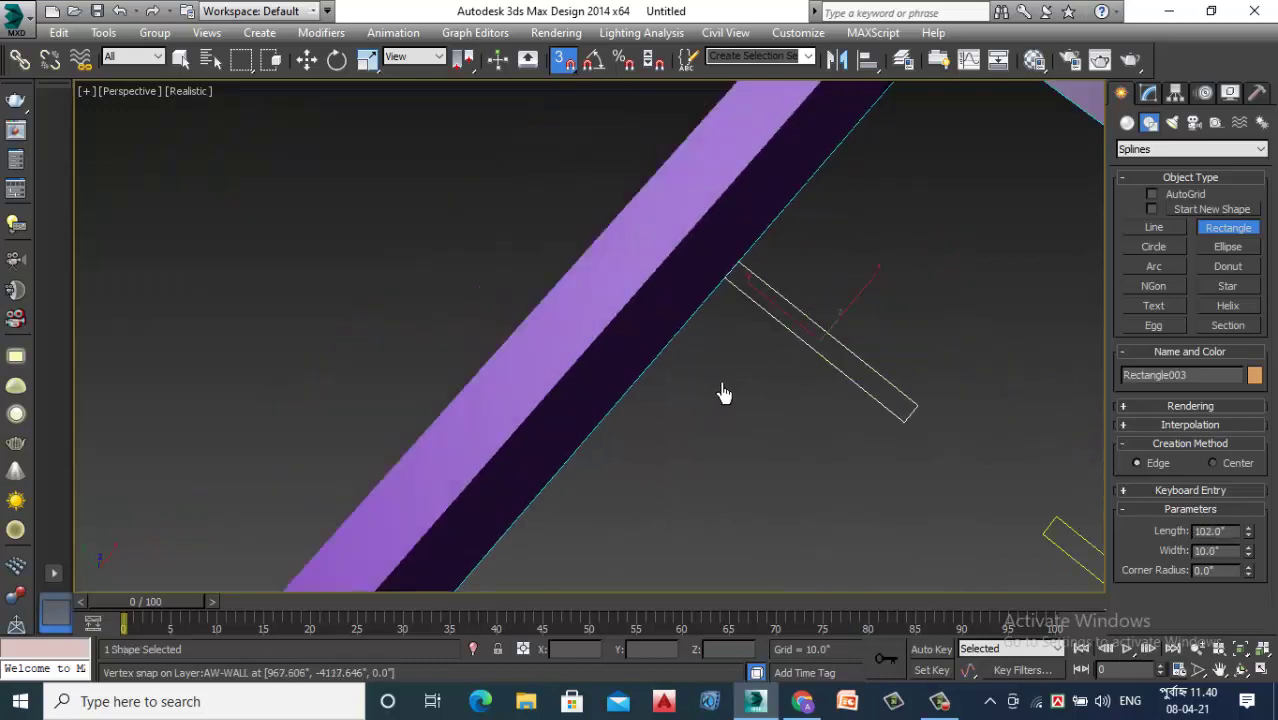
{"action": "scroll", "coordinate": [790, 385], "scroll_direction": "down", "scroll_amount": 1}
{"action": "scroll", "coordinate": [800, 390], "scroll_direction": "down", "scroll_amount": 1}
{"action": "scroll", "coordinate": [1015, 535], "scroll_direction": "up", "scroll_amount": 2}
{"action": "scroll", "coordinate": [913, 440], "scroll_direction": "up", "scroll_amount": 1}
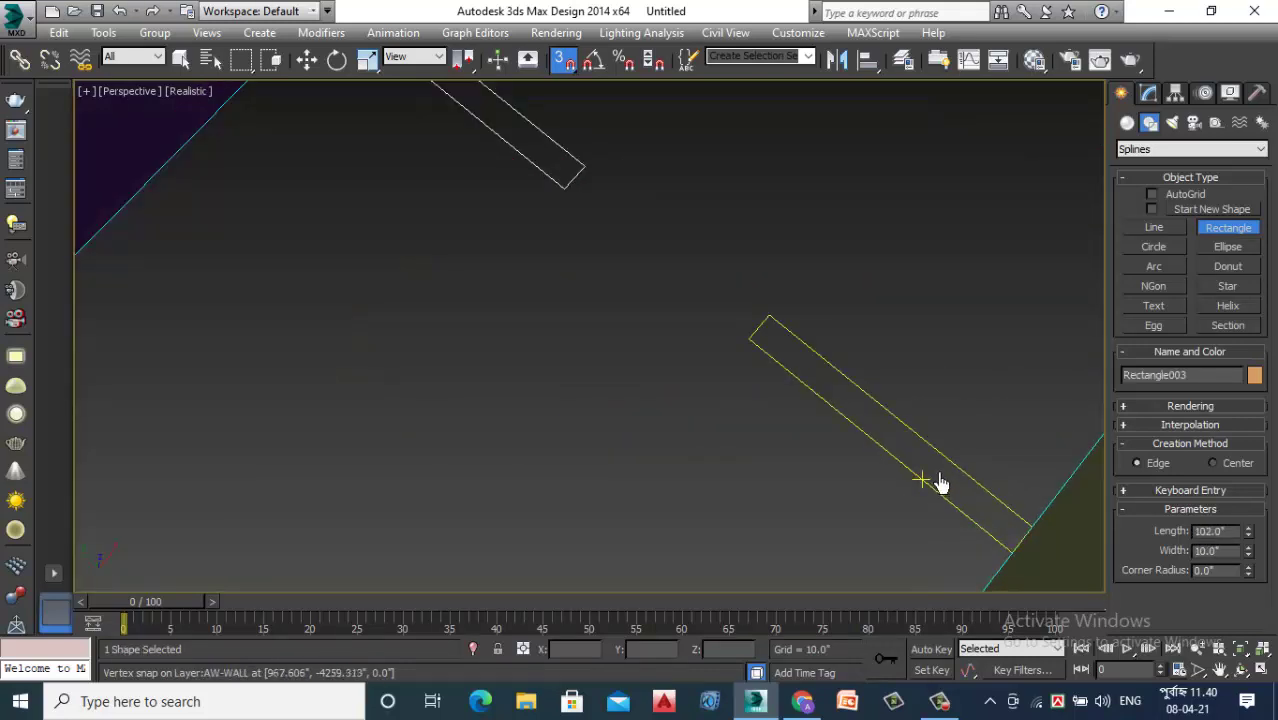
{"action": "left_click_drag", "start_coordinate": [768, 318], "coordinate": [1012, 552]}
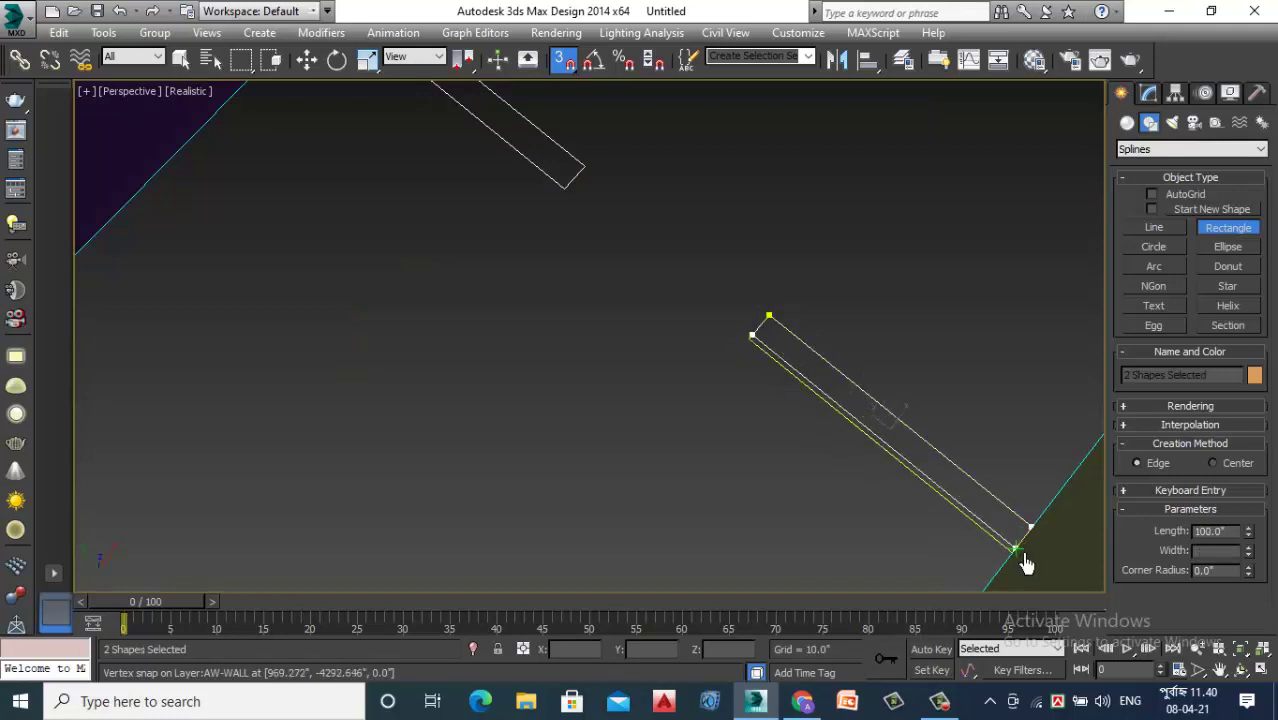
Trace two more rectangles across the next openings, the last one 187.0 by 10.0
{"action": "scroll", "coordinate": [611, 291], "scroll_direction": "down", "scroll_amount": 2}
{"action": "scroll", "coordinate": [653, 371], "scroll_direction": "down", "scroll_amount": 2}
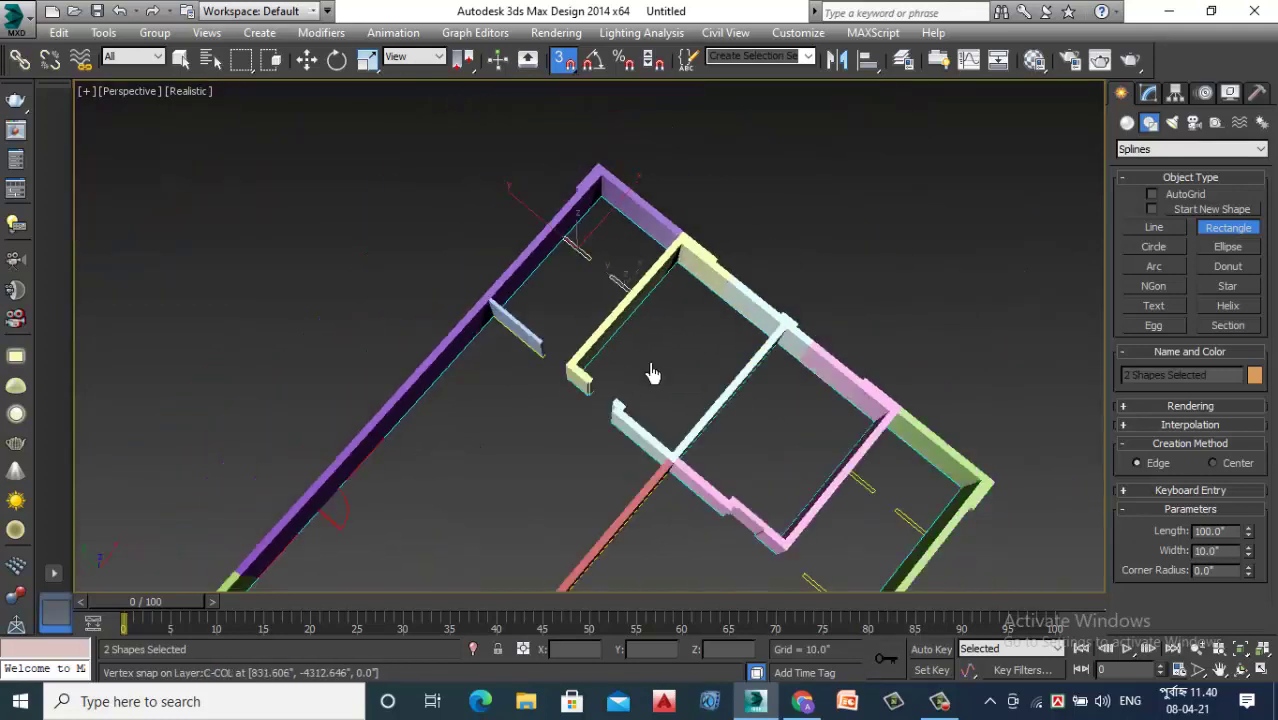
{"action": "scroll", "coordinate": [880, 487], "scroll_direction": "up", "scroll_amount": 3}
{"action": "scroll", "coordinate": [880, 487], "scroll_direction": "up", "scroll_amount": 2}
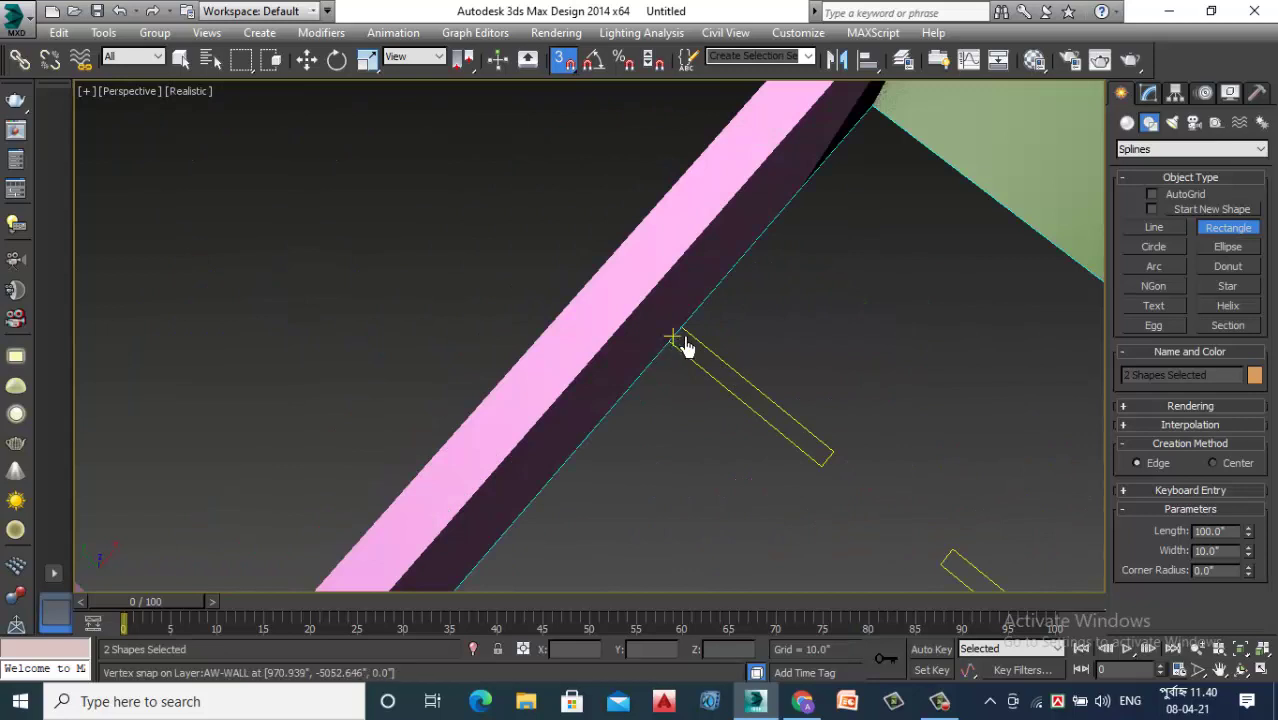
{"action": "scroll", "coordinate": [686, 344], "scroll_direction": "up", "scroll_amount": 3}
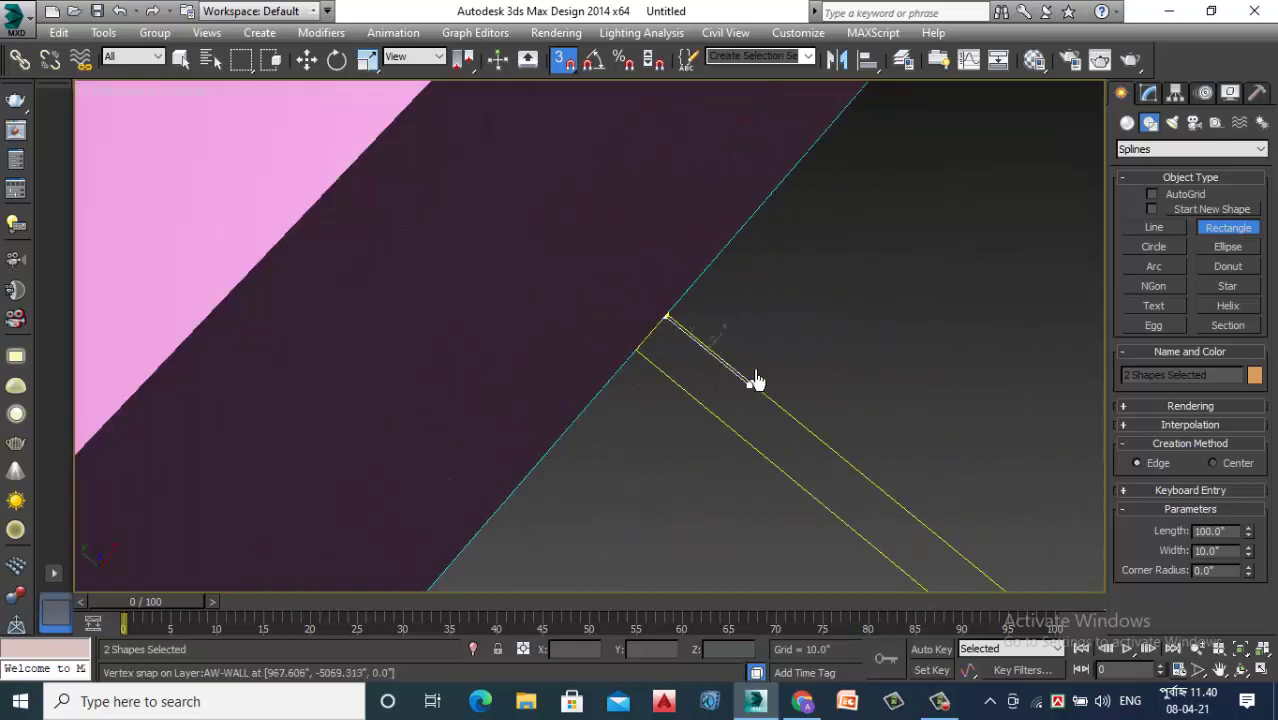
{"action": "scroll", "coordinate": [755, 380], "scroll_direction": "down", "scroll_amount": 3}
{"action": "scroll", "coordinate": [676, 397], "scroll_direction": "down", "scroll_amount": 3}
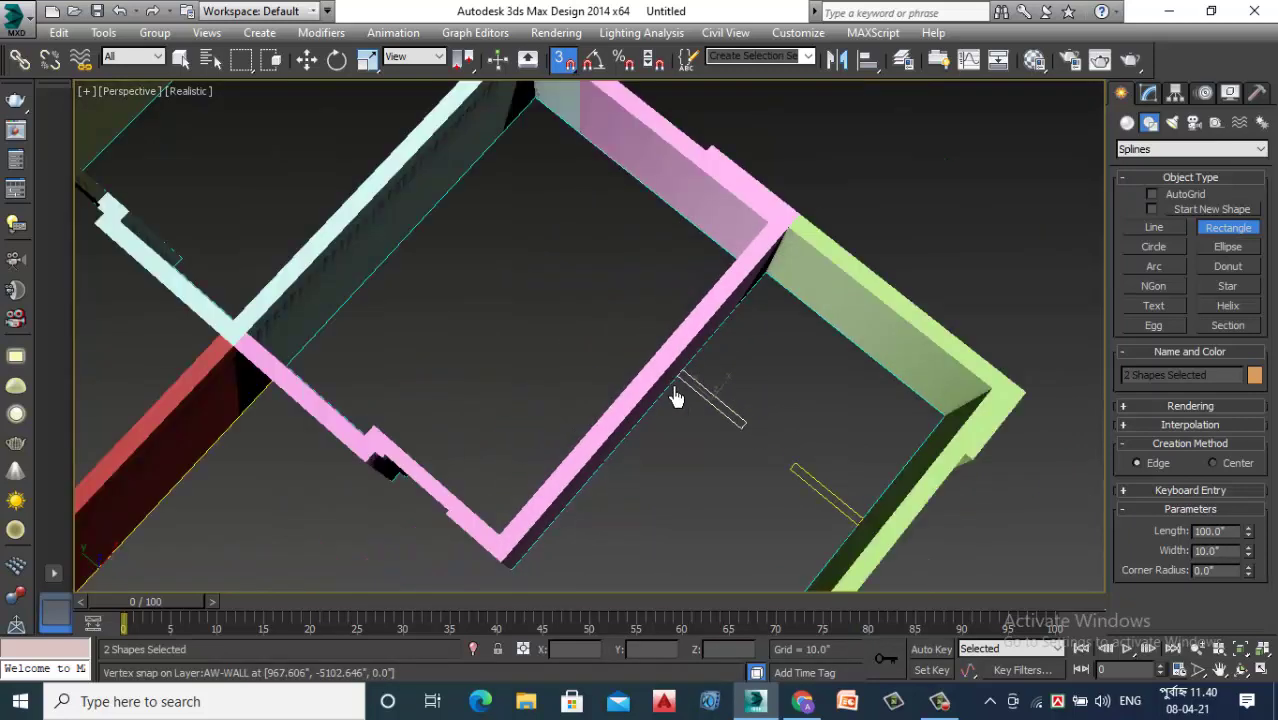
{"action": "scroll", "coordinate": [840, 520], "scroll_direction": "up", "scroll_amount": 3}
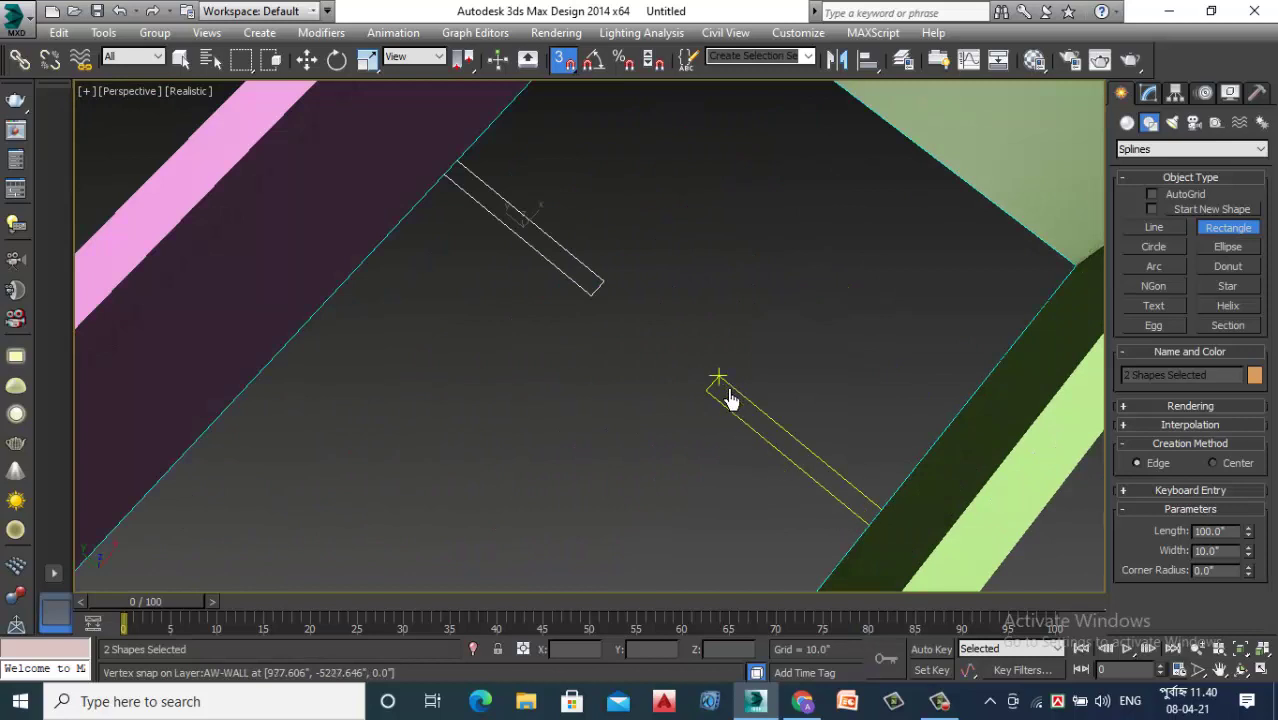
{"action": "left_click_drag", "start_coordinate": [730, 398], "coordinate": [878, 543]}
{"action": "scroll", "coordinate": [872, 541], "scroll_direction": "down", "scroll_amount": 3}
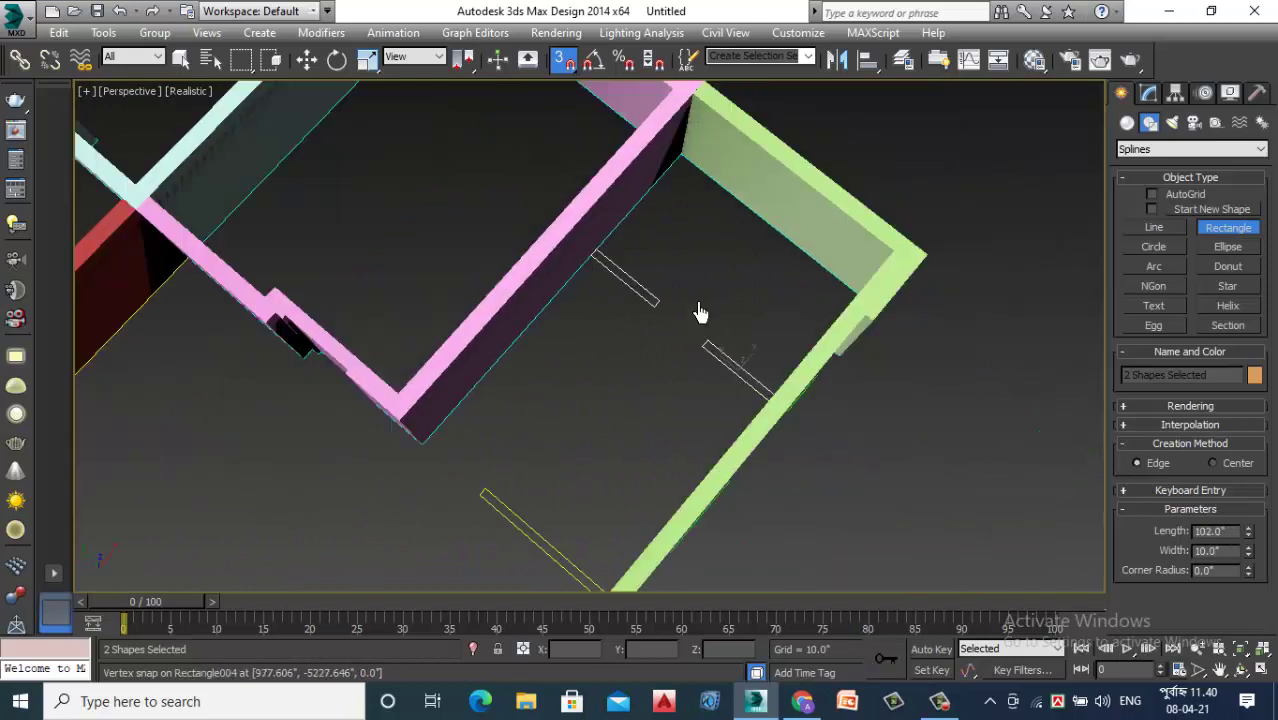
{"action": "scroll", "coordinate": [597, 463], "scroll_direction": "up", "scroll_amount": 4}
{"action": "scroll", "coordinate": [515, 410], "scroll_direction": "up", "scroll_amount": 2}
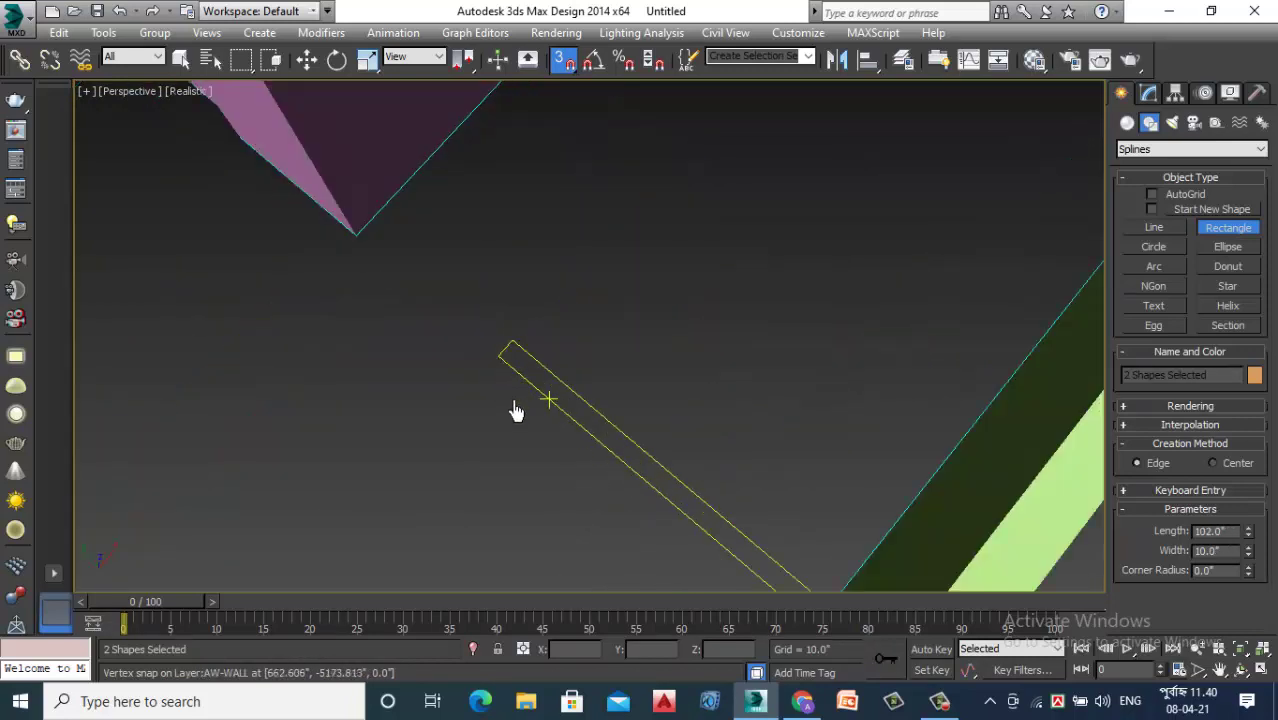
{"action": "left_click_drag", "start_coordinate": [525, 375], "coordinate": [788, 583]}
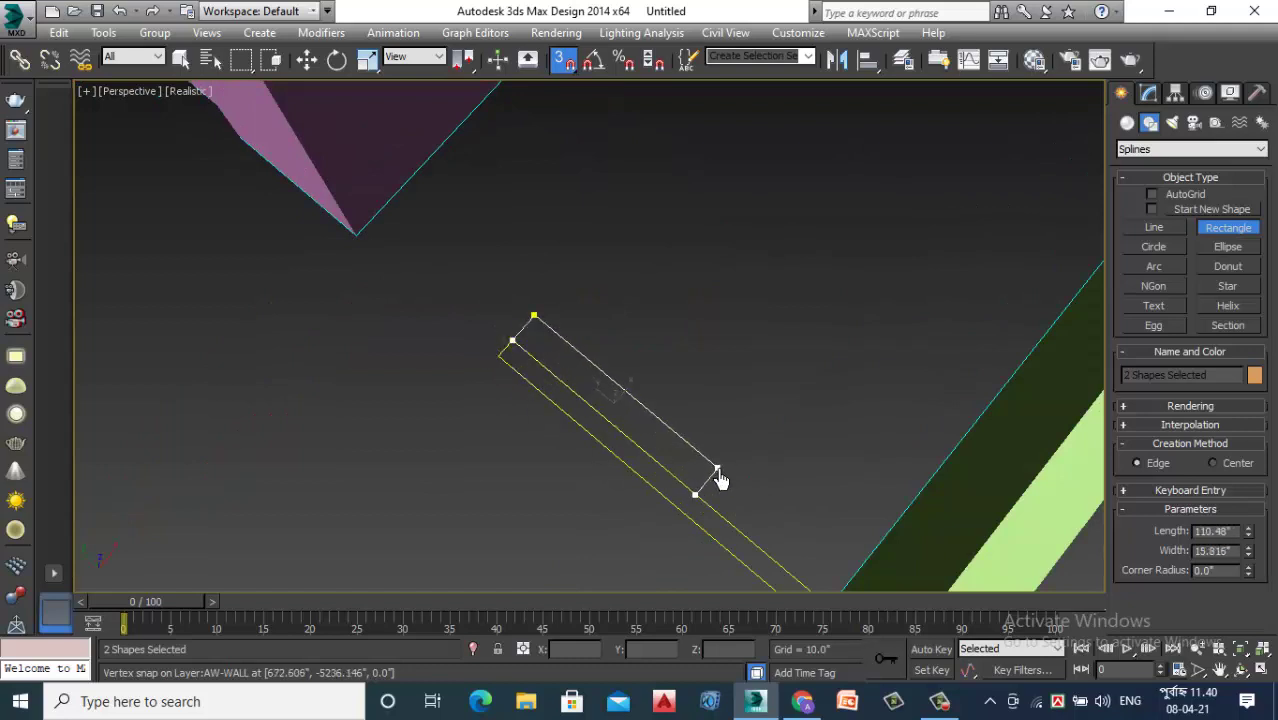
{"action": "scroll", "coordinate": [730, 520], "scroll_direction": "down", "scroll_amount": 2}
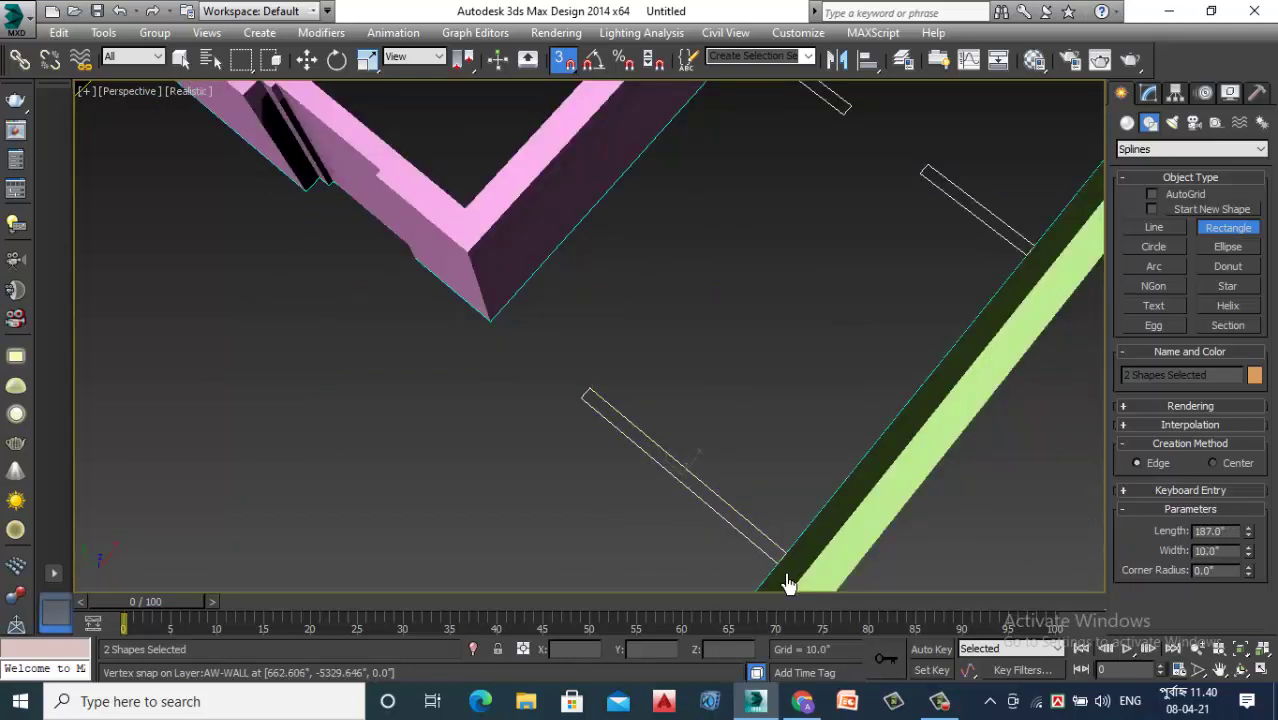
Add an Extrude modifier with Amount 180 to the traced rectangles
{"action": "left_click", "coordinate": [1149, 93]}
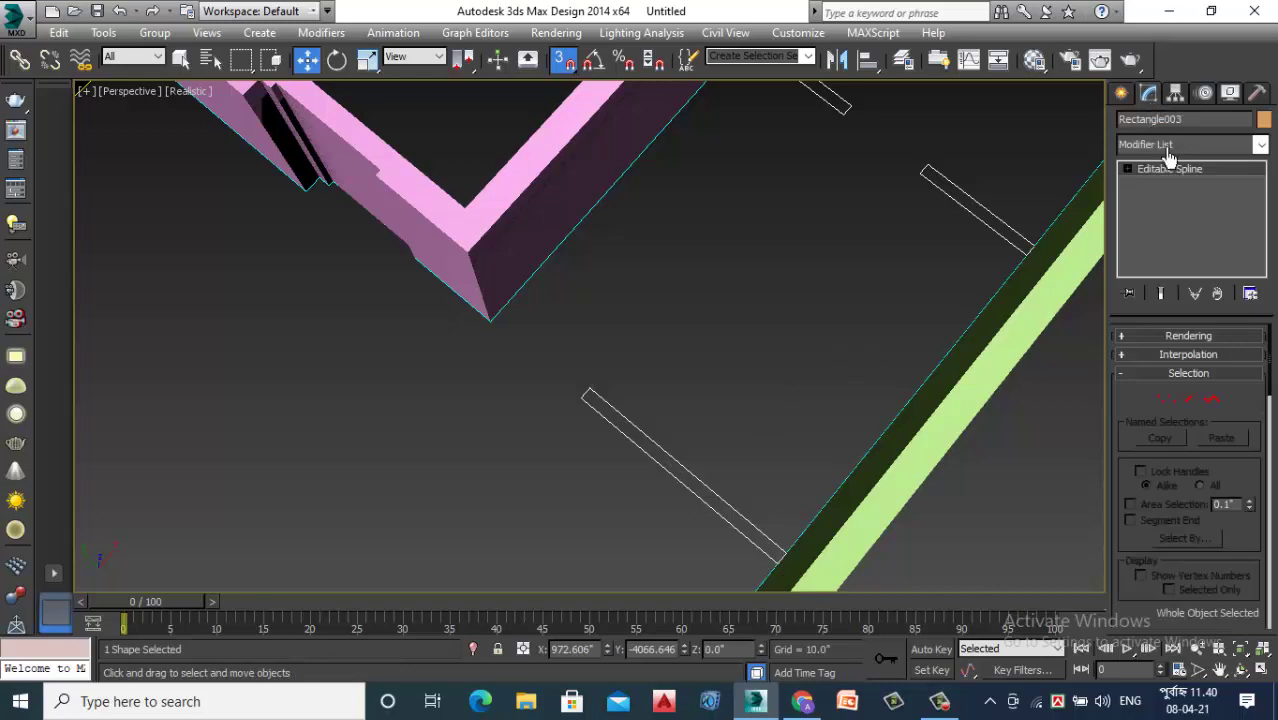
{"action": "left_click", "coordinate": [1166, 147]}
{"action": "key", "text": "e"}
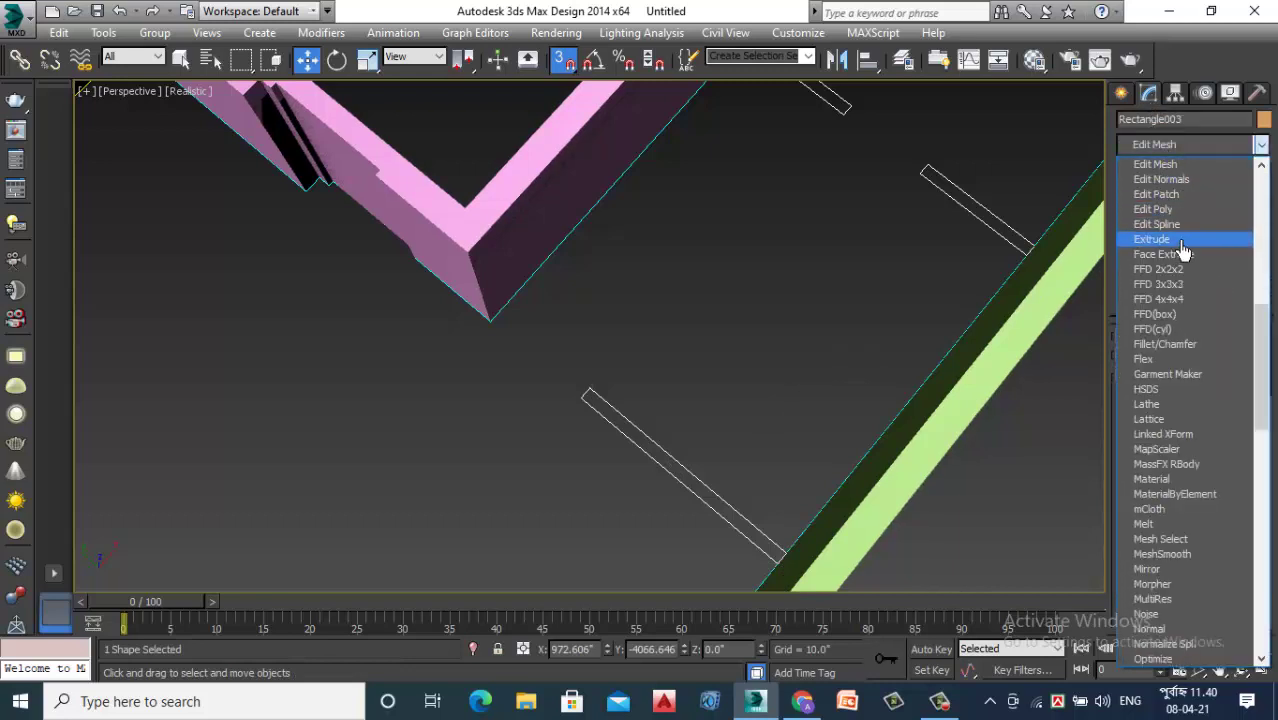
{"action": "left_click", "coordinate": [1181, 243]}
Orbit the Perspective view to inspect the new extruded pieces in the openings
{"action": "scroll", "coordinate": [732, 205], "scroll_direction": "down", "scroll_amount": 4}
{"action": "scroll", "coordinate": [700, 250], "scroll_direction": "down", "scroll_amount": 3}
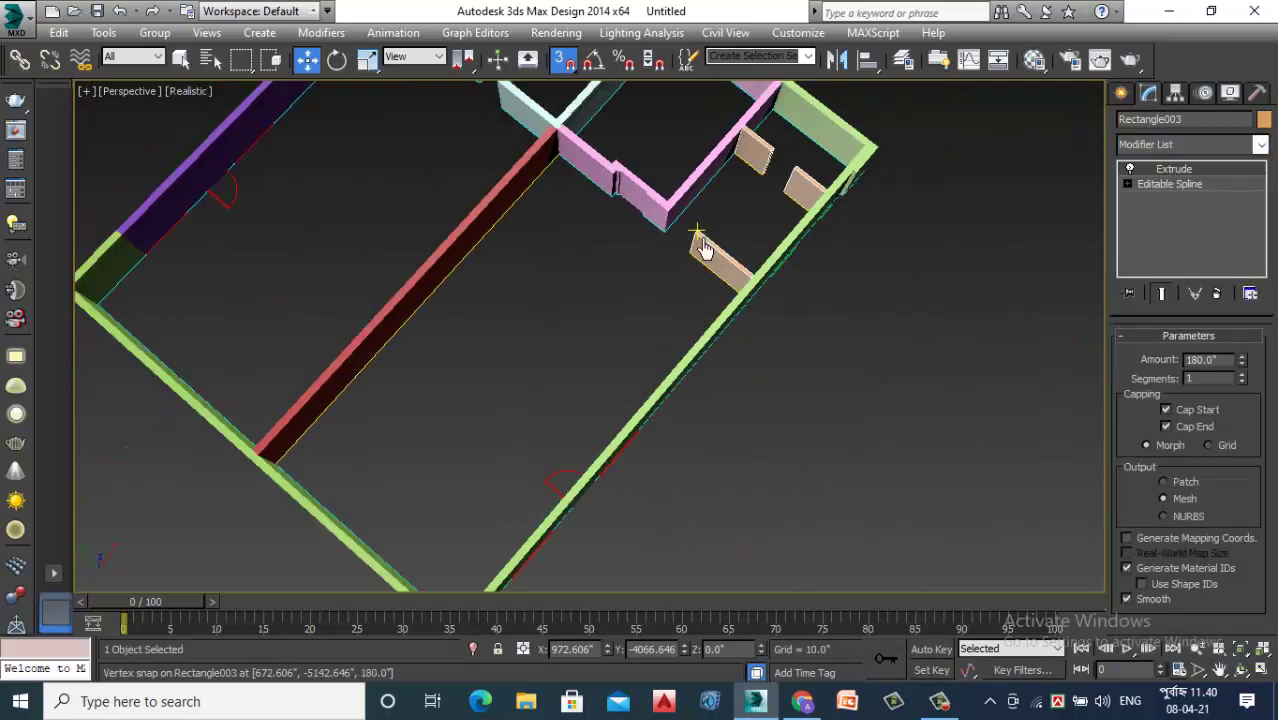
{"action": "scroll", "coordinate": [673, 287], "scroll_direction": "down", "scroll_amount": 3}
{"action": "scroll", "coordinate": [673, 287], "scroll_direction": "down", "scroll_amount": 2}
{"action": "mouse_move", "coordinate": [673, 287]}
{"action": "middle_mouse_down", "text": "alt"}
{"action": "mouse_move", "coordinate": [656, 237]}
{"action": "mouse_move", "coordinate": [593, 185]}
{"action": "middle_mouse_up", "text": "alt"}
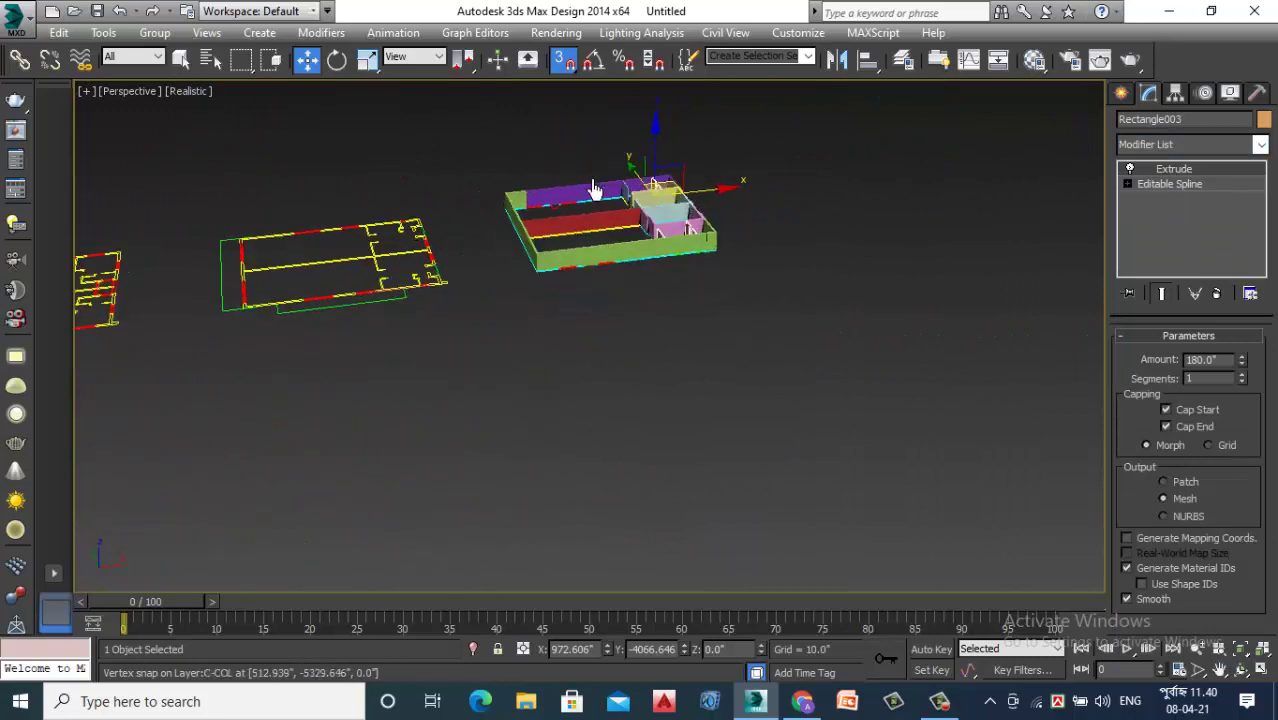
{"action": "scroll", "coordinate": [586, 172], "scroll_direction": "up", "scroll_amount": 3}
{"action": "mouse_move", "coordinate": [648, 323]}
{"action": "middle_mouse_down", "text": "alt"}
{"action": "mouse_move", "coordinate": [836, 331]}
{"action": "mouse_move", "coordinate": [665, 320]}
{"action": "middle_mouse_up", "text": "alt"}
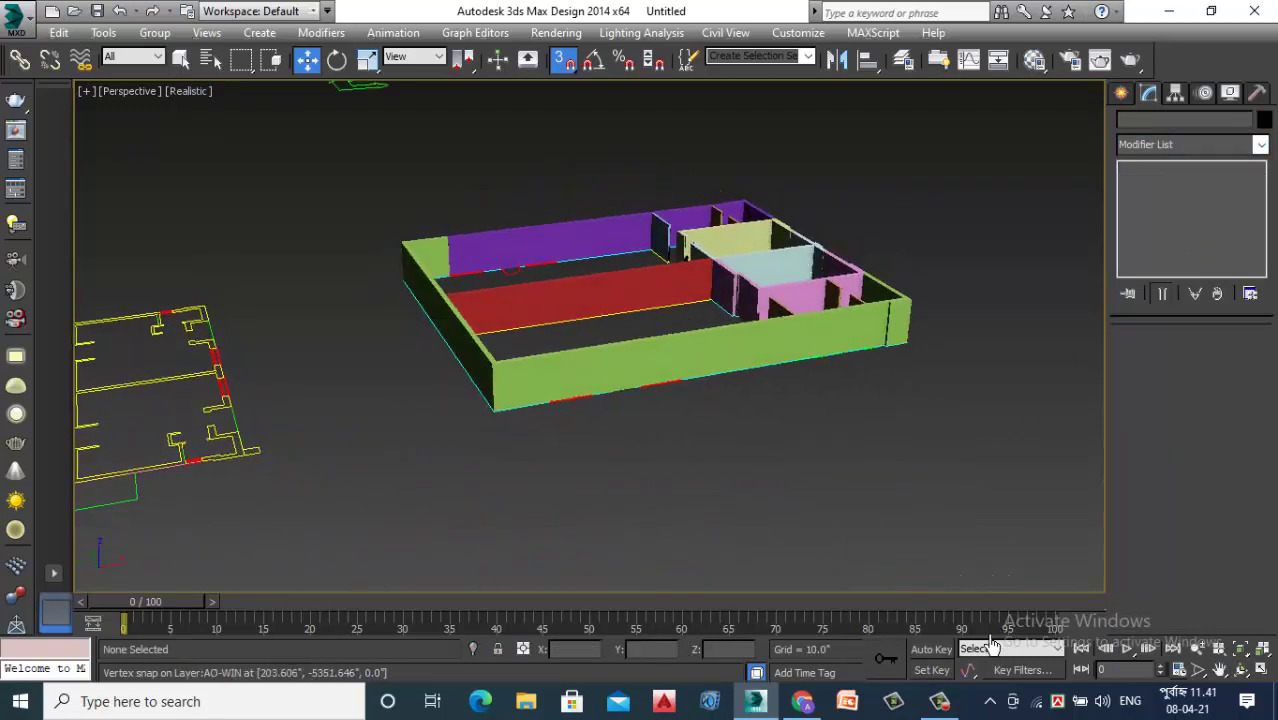
{"action": "left_click", "coordinate": [940, 701]}
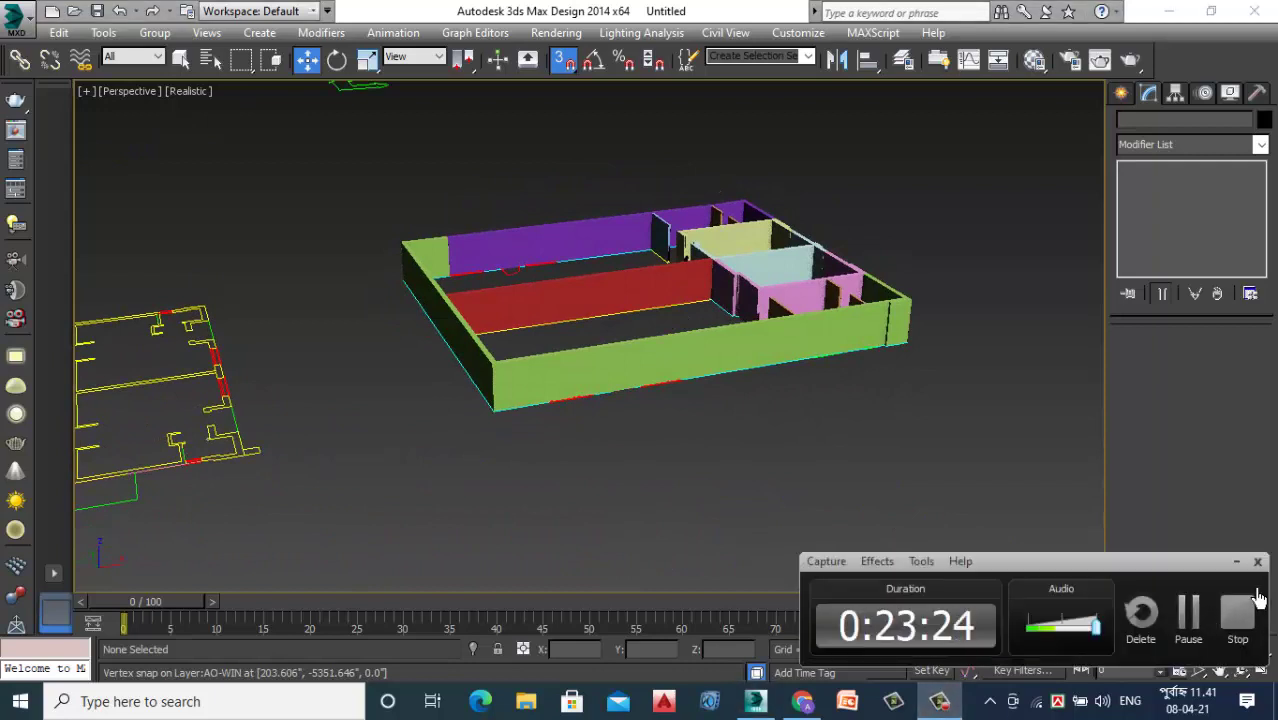
{"action": "left_click", "coordinate": [1236, 563]}
{"action": "scroll", "coordinate": [870, 515], "scroll_direction": "down", "scroll_amount": 2}
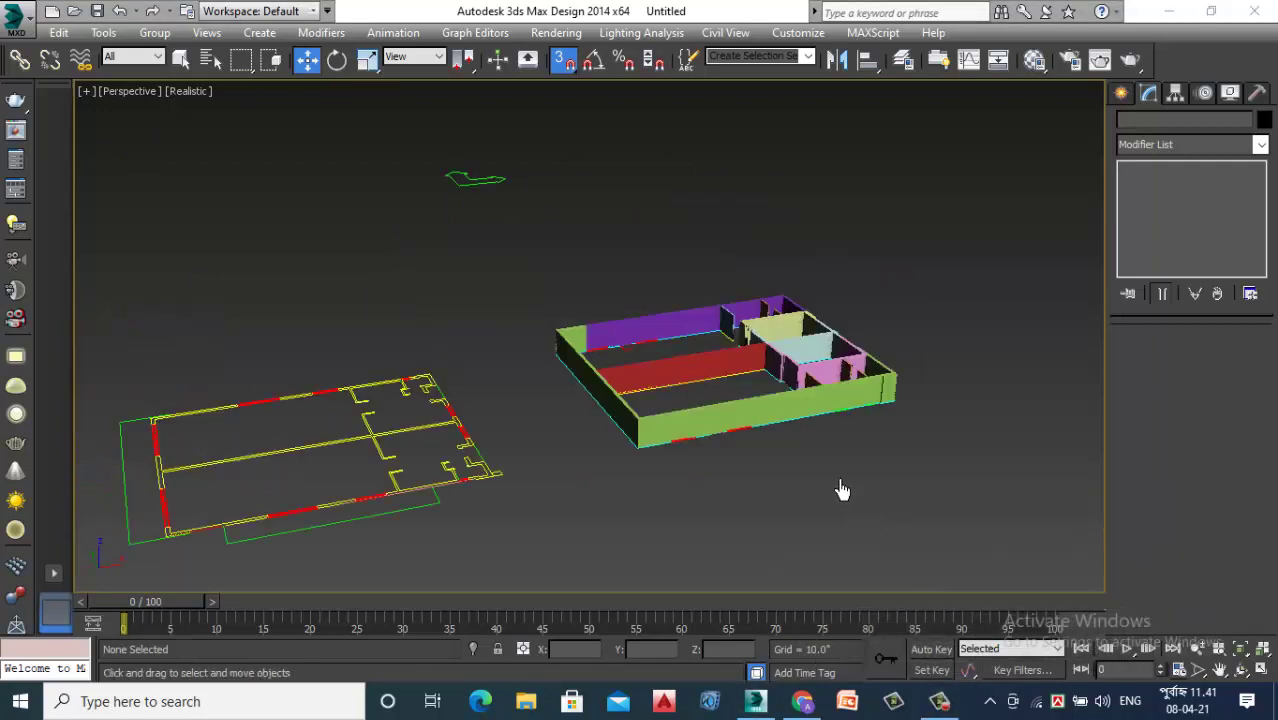
{"action": "scroll", "coordinate": [718, 347], "scroll_direction": "up", "scroll_amount": 2}
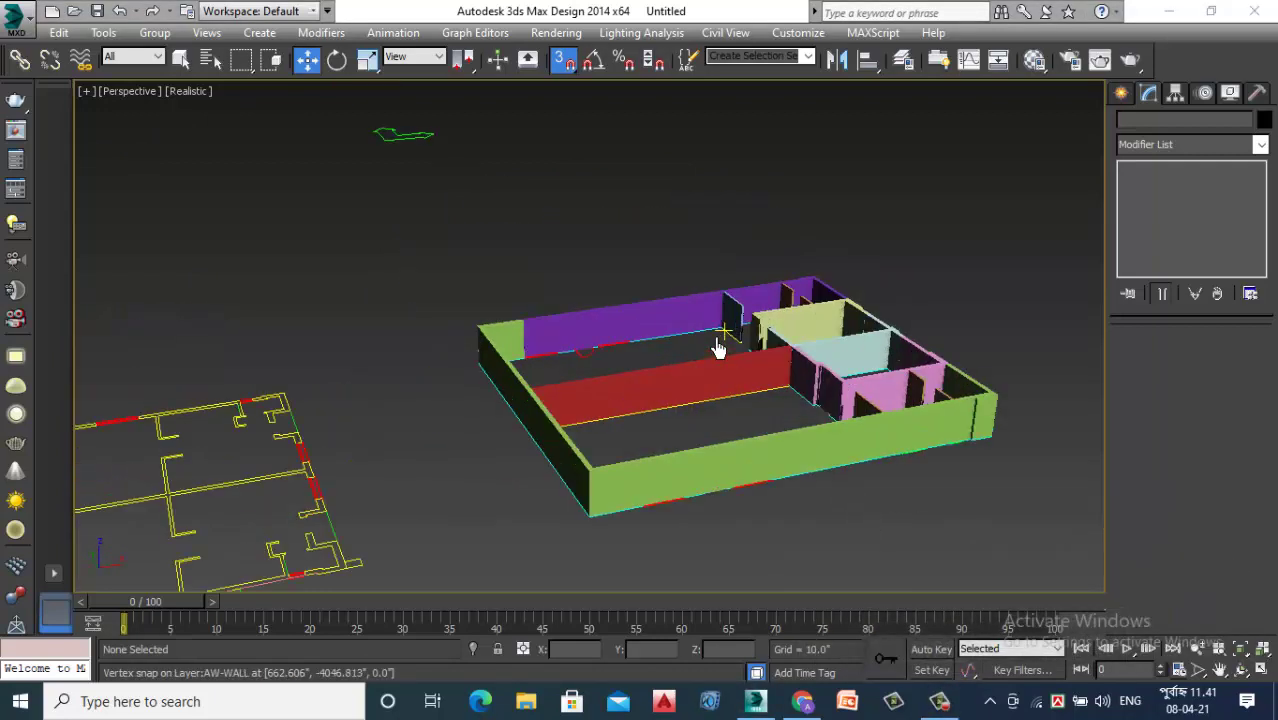
Turn off 3D snapping and bring up the Create panel's spline Shapes options
{"action": "left_click", "coordinate": [564, 59]}
{"action": "scroll", "coordinate": [678, 261], "scroll_direction": "down", "scroll_amount": 2}
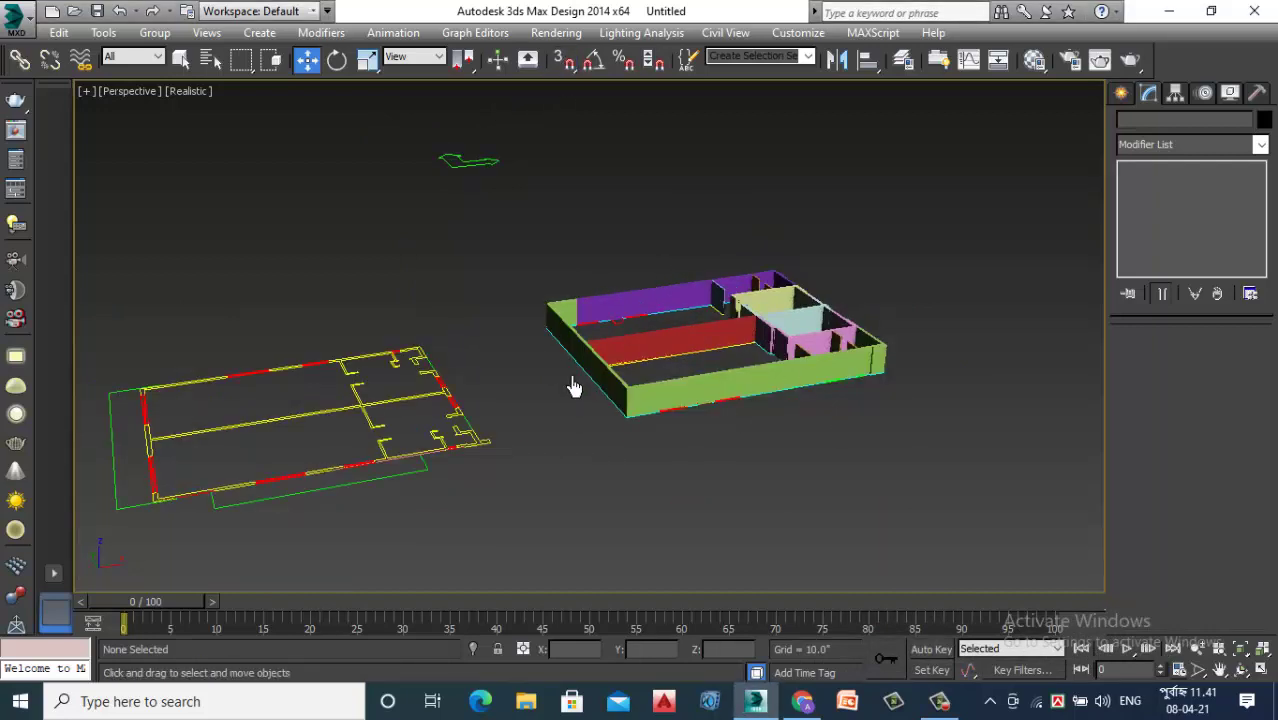
{"action": "left_click", "coordinate": [1121, 92]}
{"action": "left_click", "coordinate": [1149, 122]}
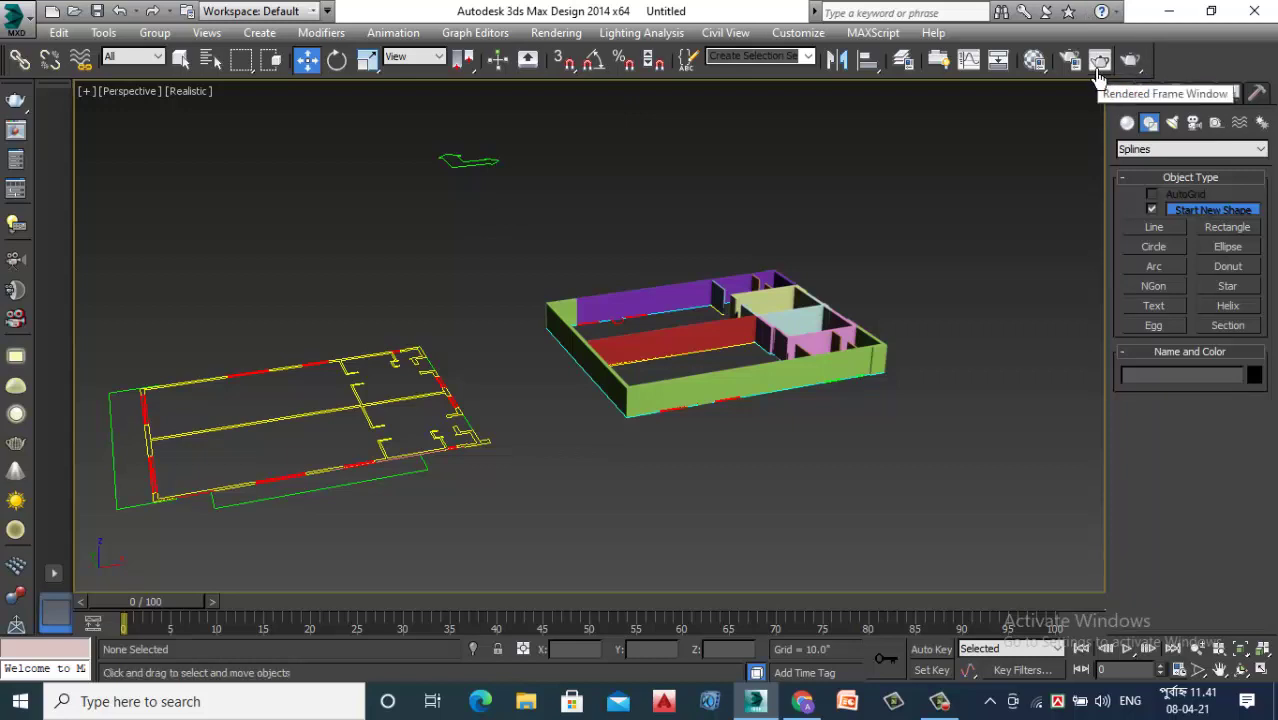
{"action": "left_click", "coordinate": [1036, 66]}
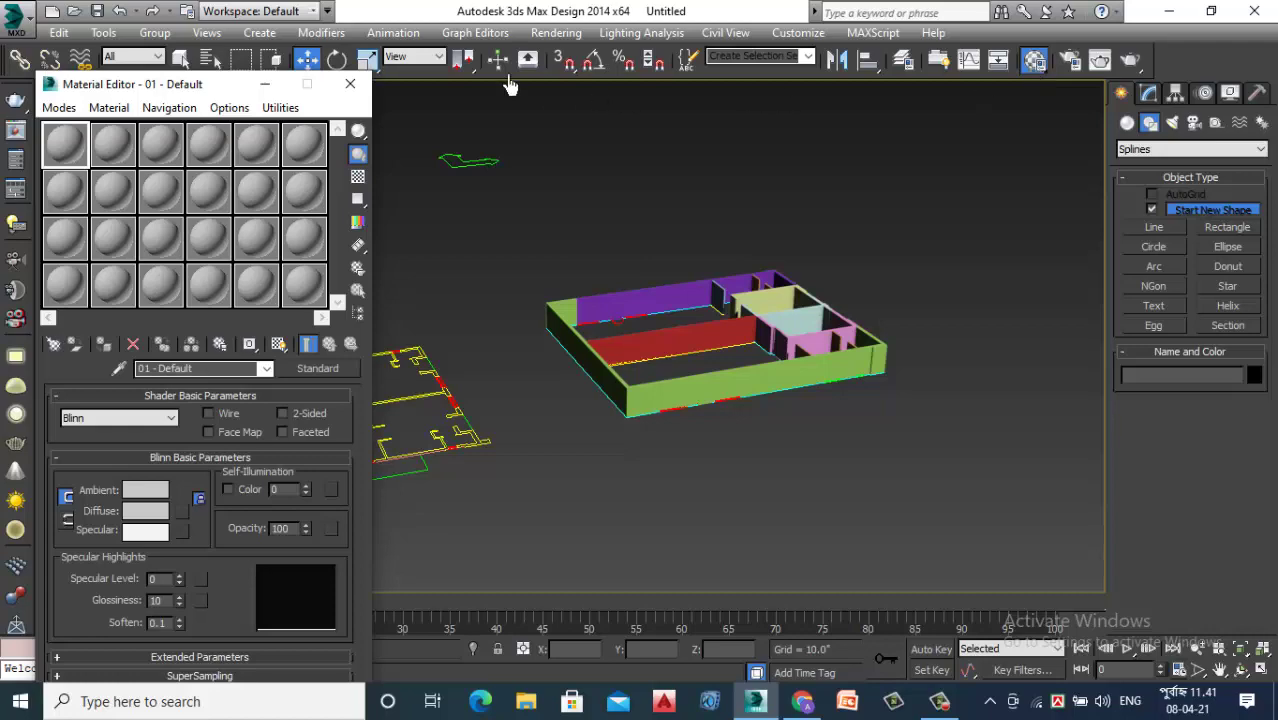
{"action": "left_click", "coordinate": [350, 83]}
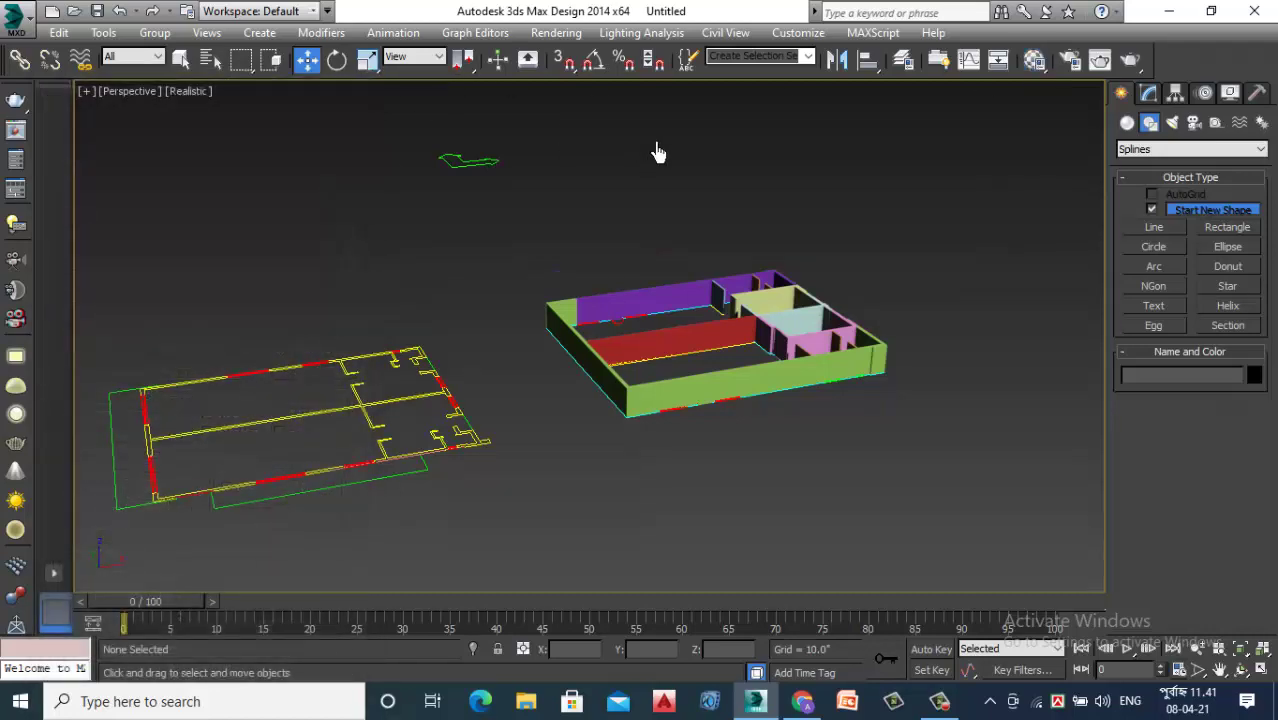
{"action": "key", "text": "m"}
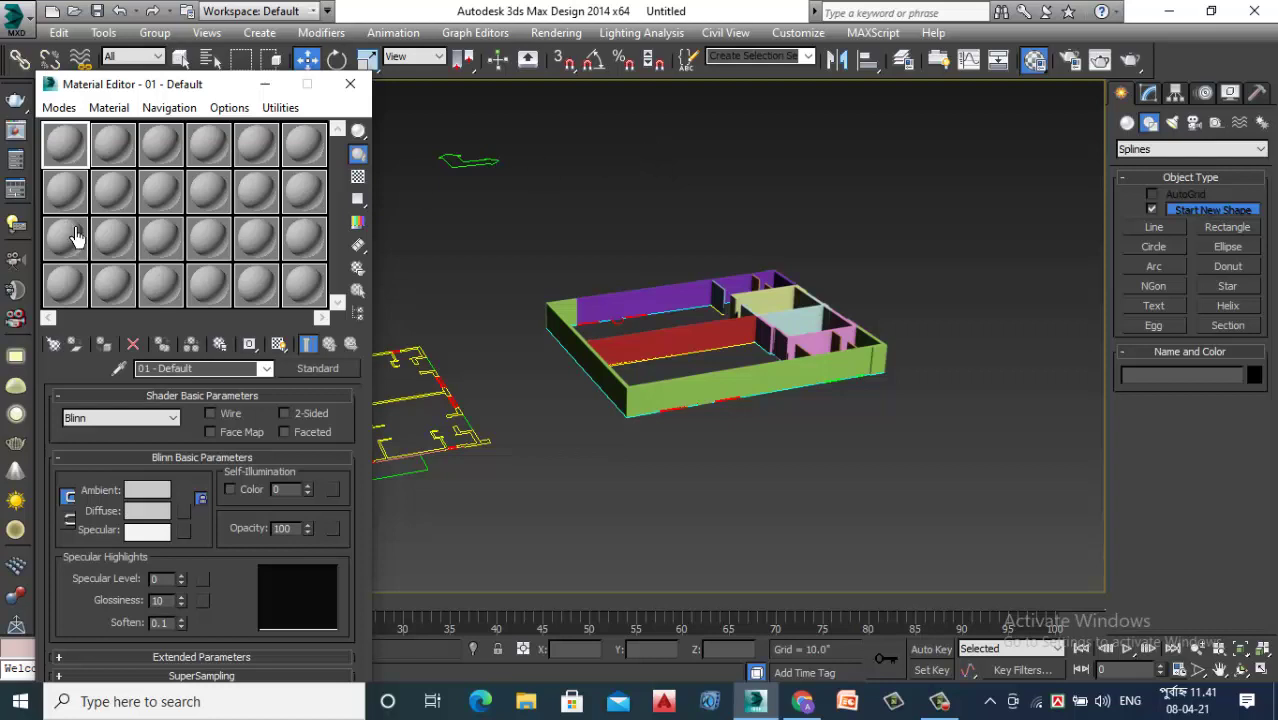
{"action": "left_click", "coordinate": [102, 158]}
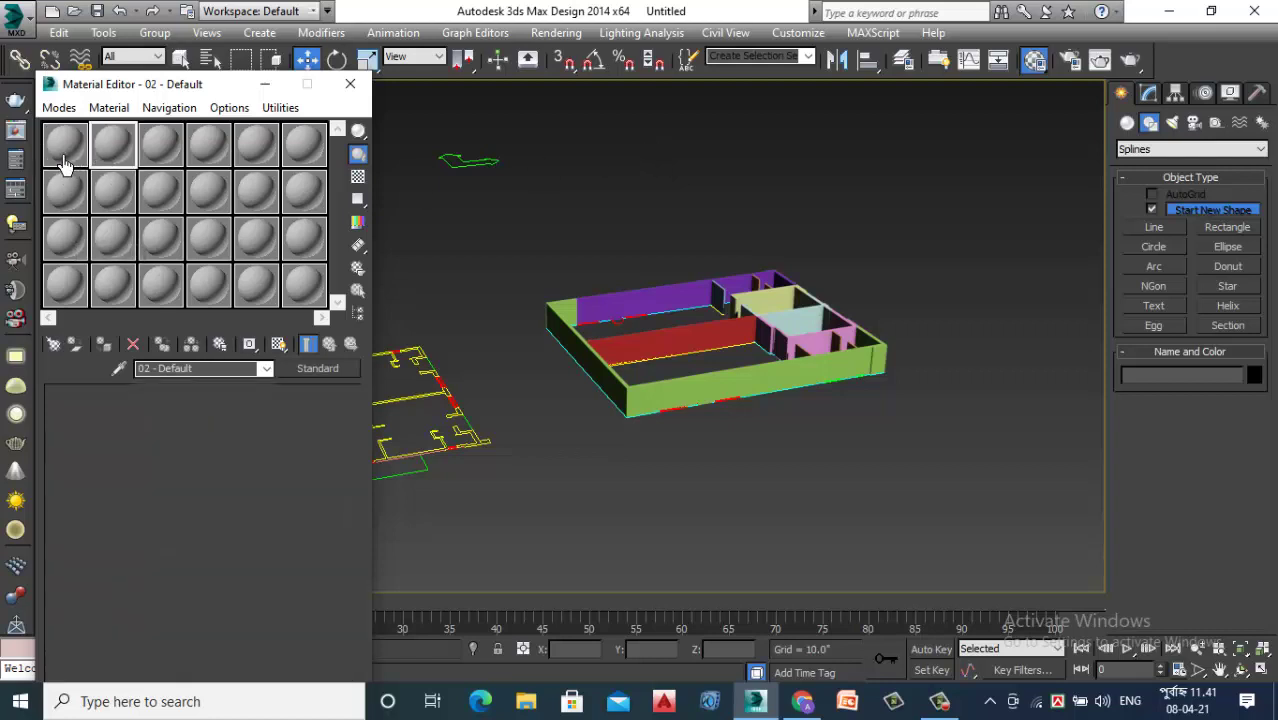
{"action": "left_click", "coordinate": [62, 163]}
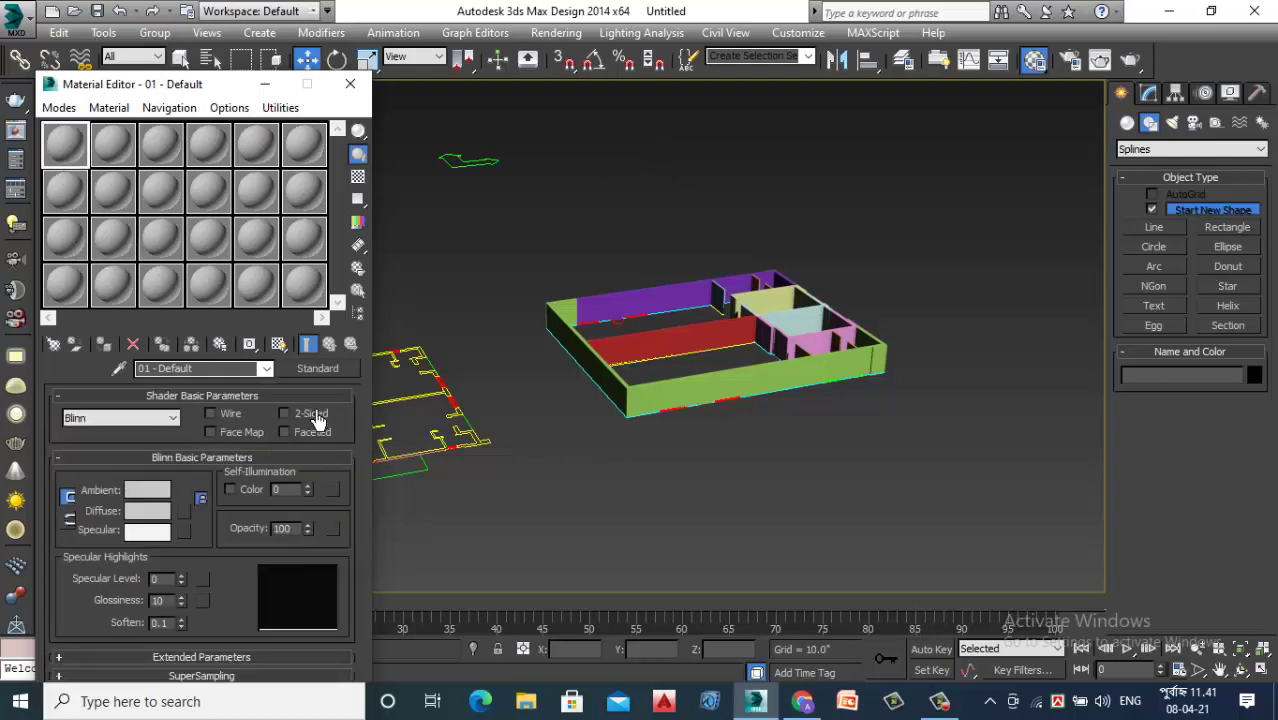
{"action": "left_click", "coordinate": [317, 372]}
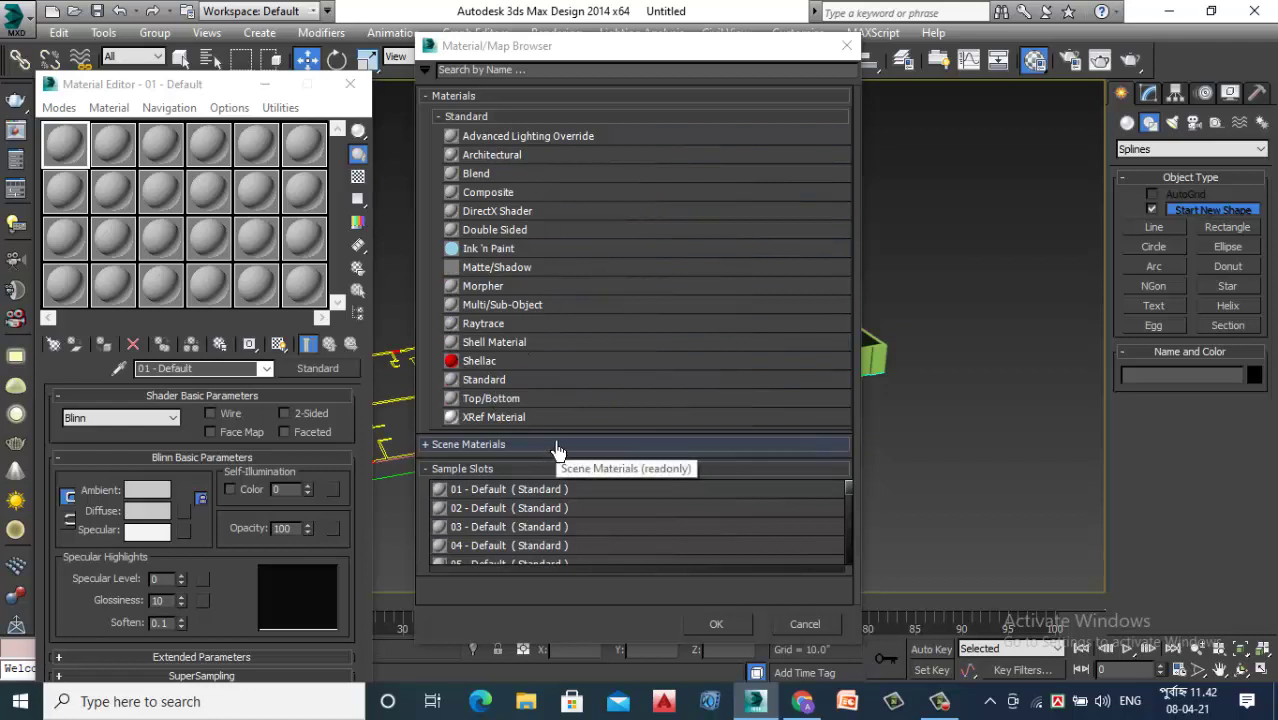
{"action": "left_click", "coordinate": [847, 47]}
{"action": "left_click", "coordinate": [350, 83]}
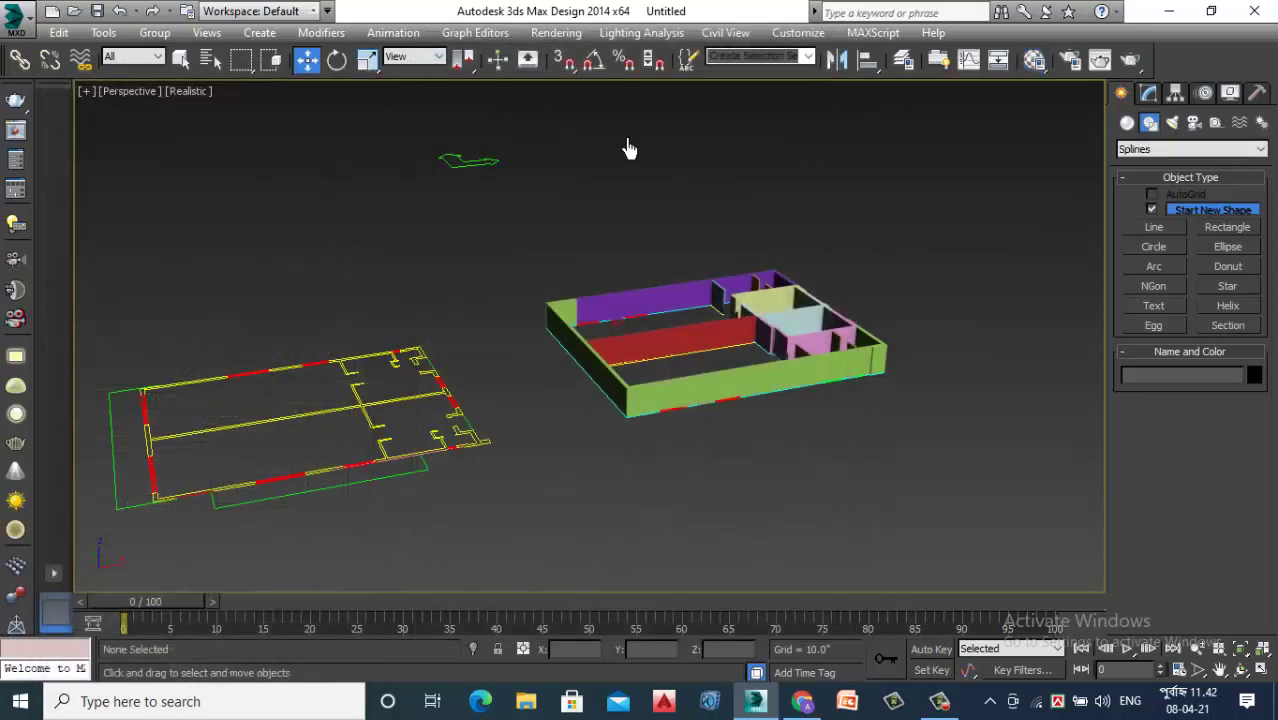
Assign V-Ray Adv 3.00.03 as the production renderer in Render Setup, then close it
{"action": "left_click", "coordinate": [560, 33]}
{"action": "left_click", "coordinate": [726, 80]}
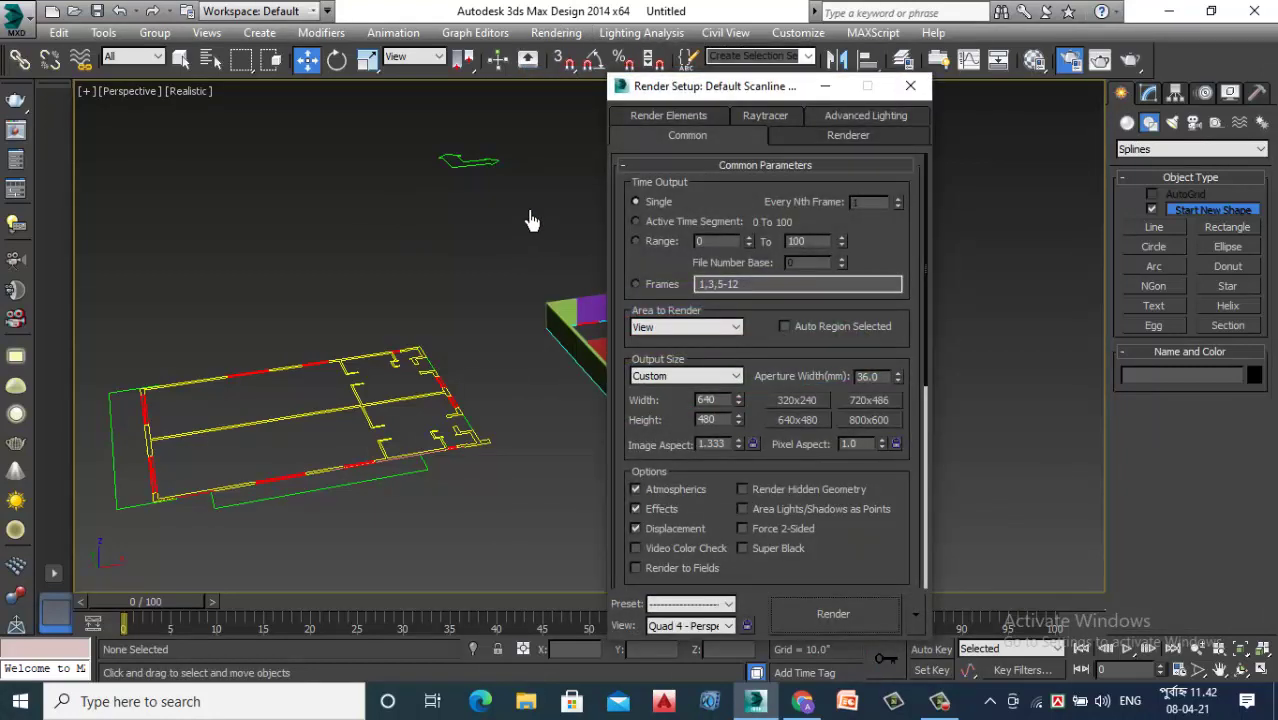
{"action": "right_click", "coordinate": [872, 243]}
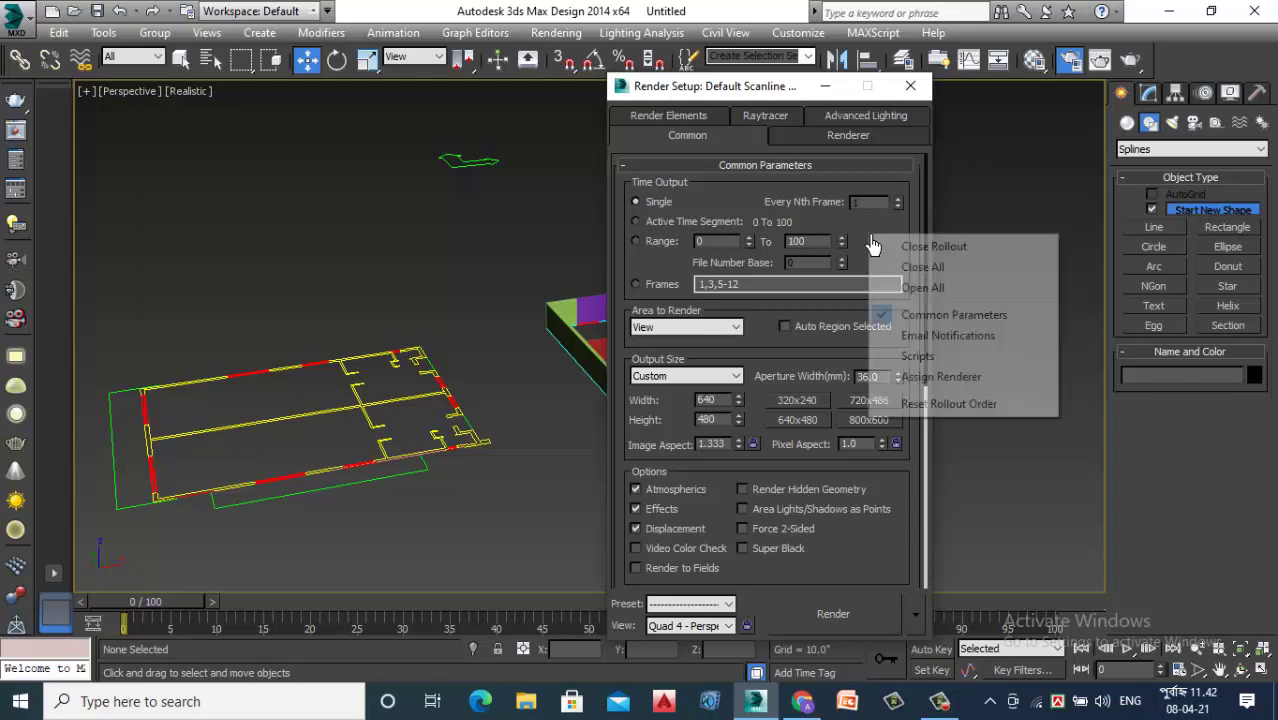
{"action": "left_click", "coordinate": [967, 380]}
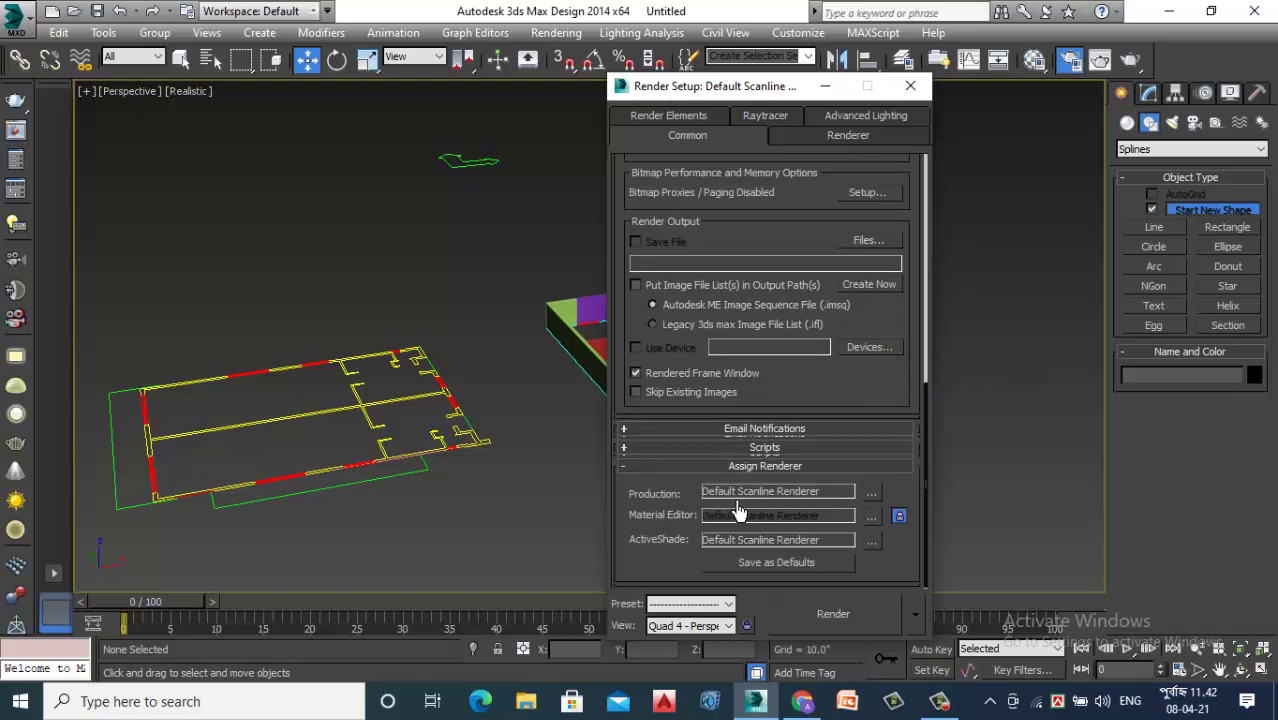
{"action": "left_click", "coordinate": [872, 497]}
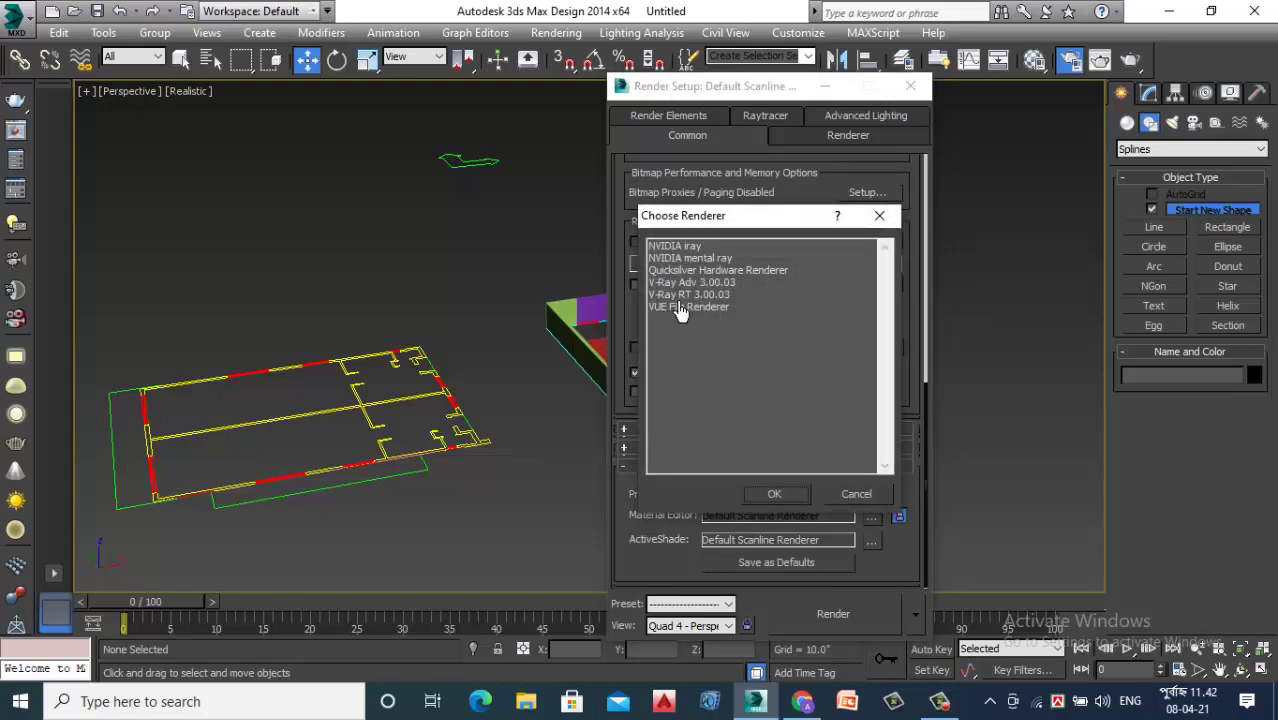
{"action": "left_click", "coordinate": [705, 283]}
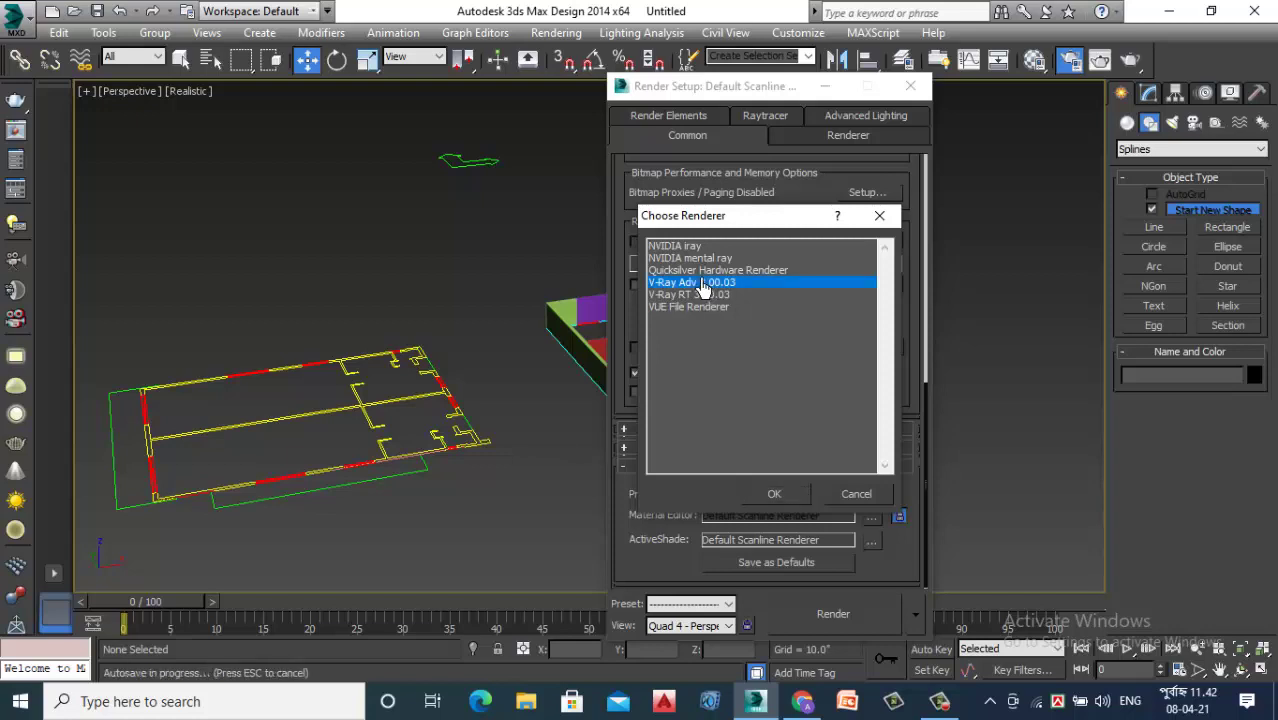
{"action": "left_click", "coordinate": [776, 494]}
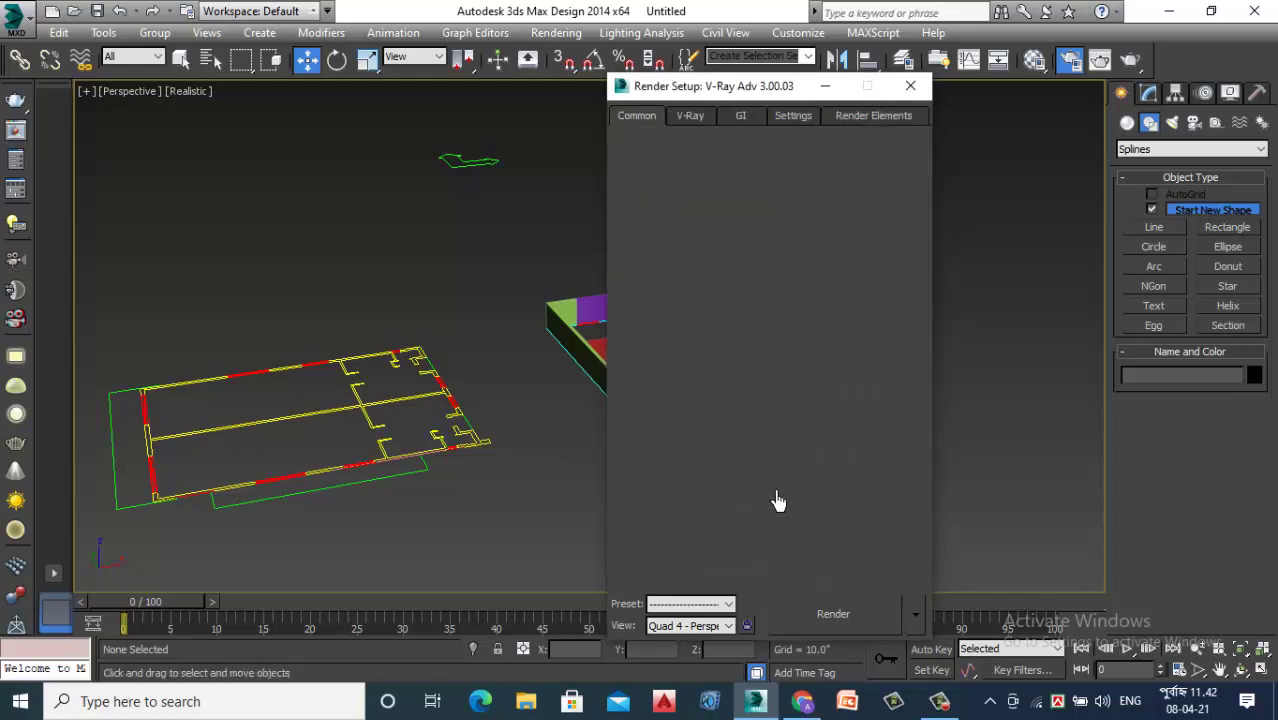
{"action": "left_click", "coordinate": [910, 85]}
Change sample slot 01 - Default from a Standard material to VRayMtl
{"action": "left_click", "coordinate": [1035, 60]}
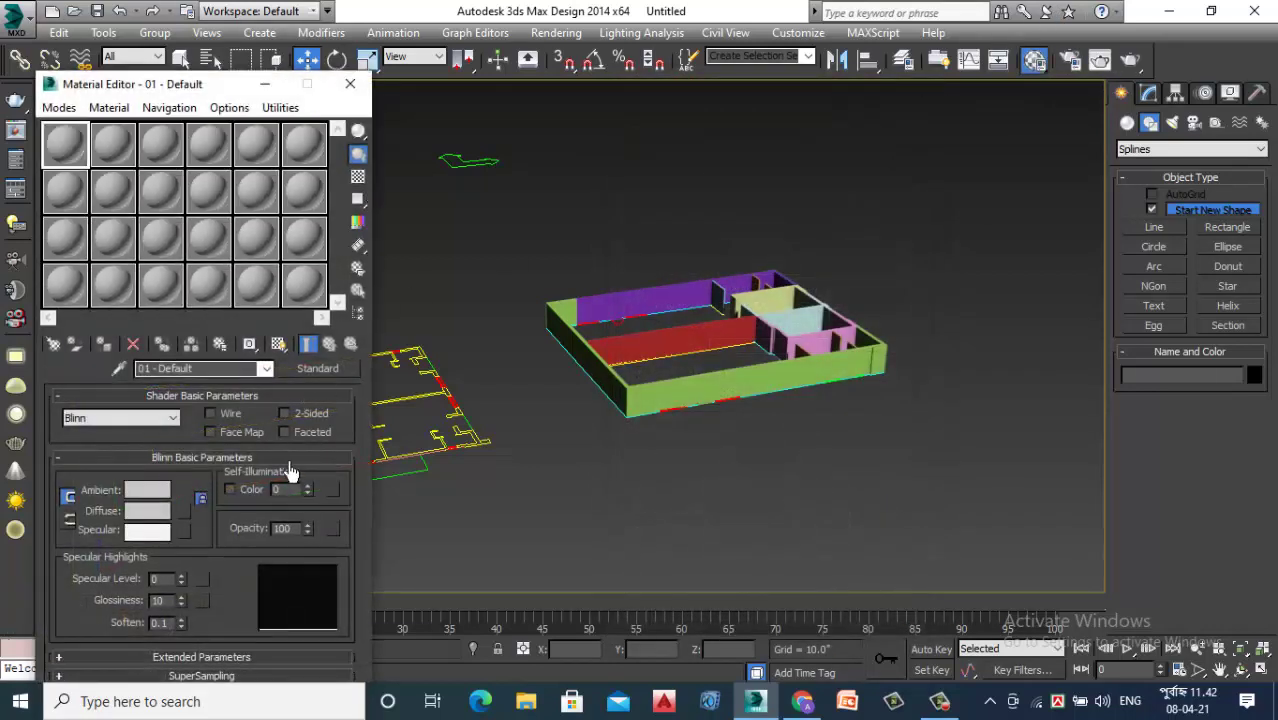
{"action": "left_click", "coordinate": [322, 369]}
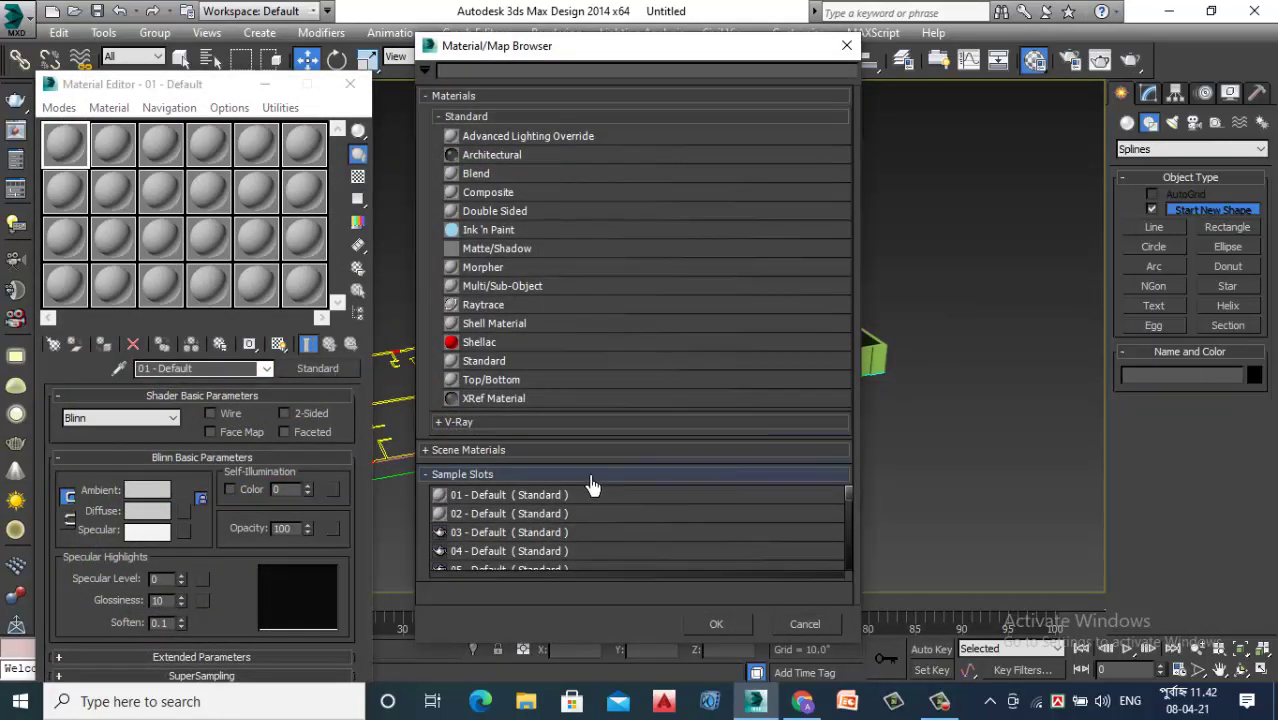
{"action": "left_click", "coordinate": [463, 423]}
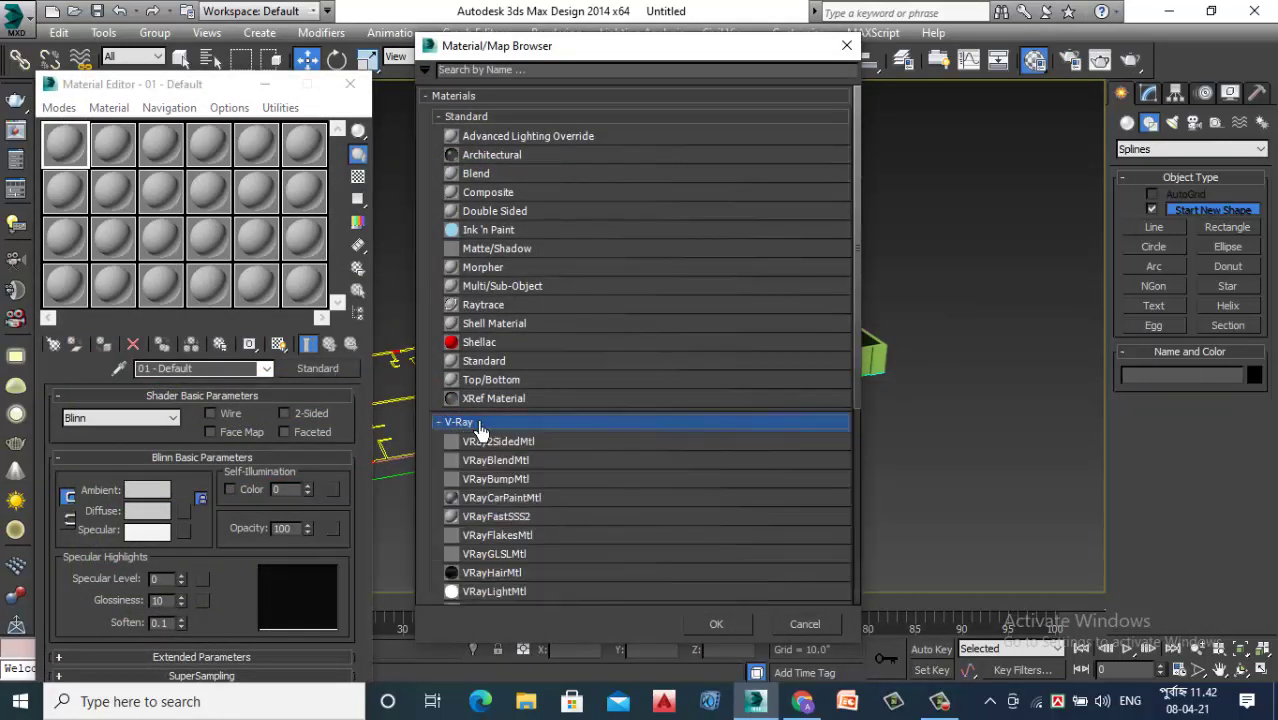
{"action": "scroll", "coordinate": [551, 460], "scroll_direction": "down", "scroll_amount": 2}
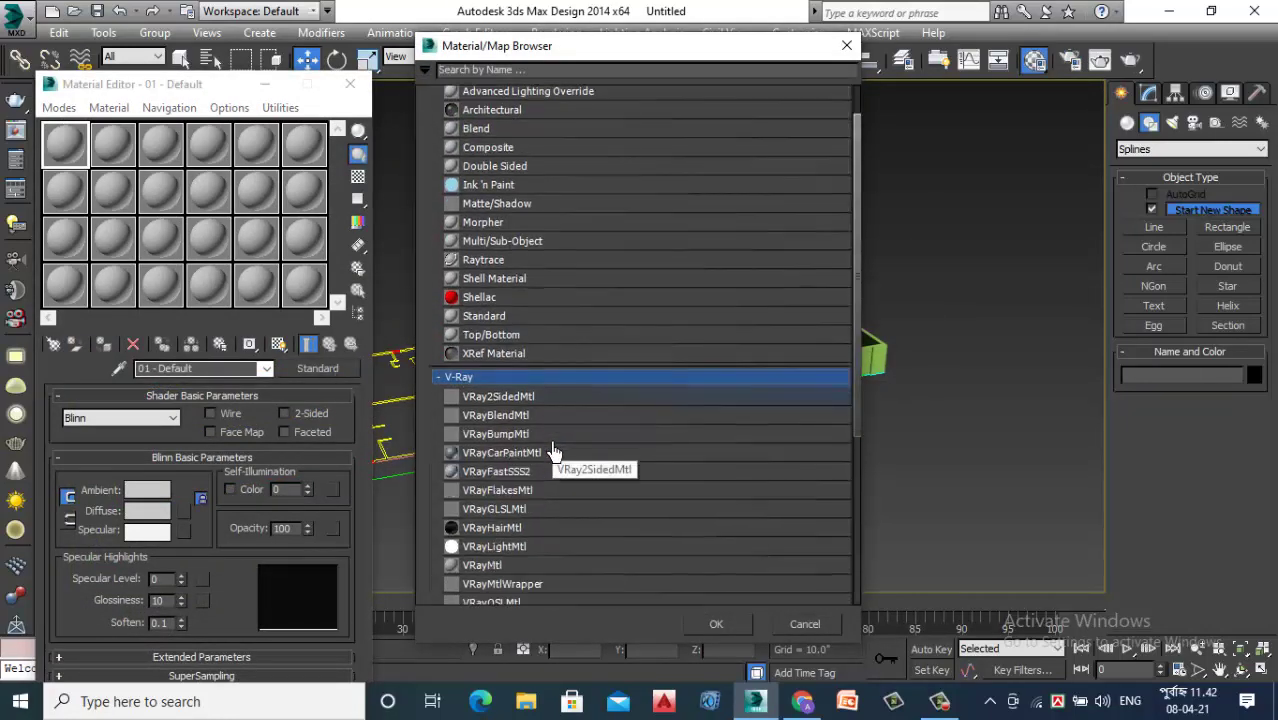
{"action": "left_click", "coordinate": [493, 566]}
{"action": "left_click", "coordinate": [719, 627]}
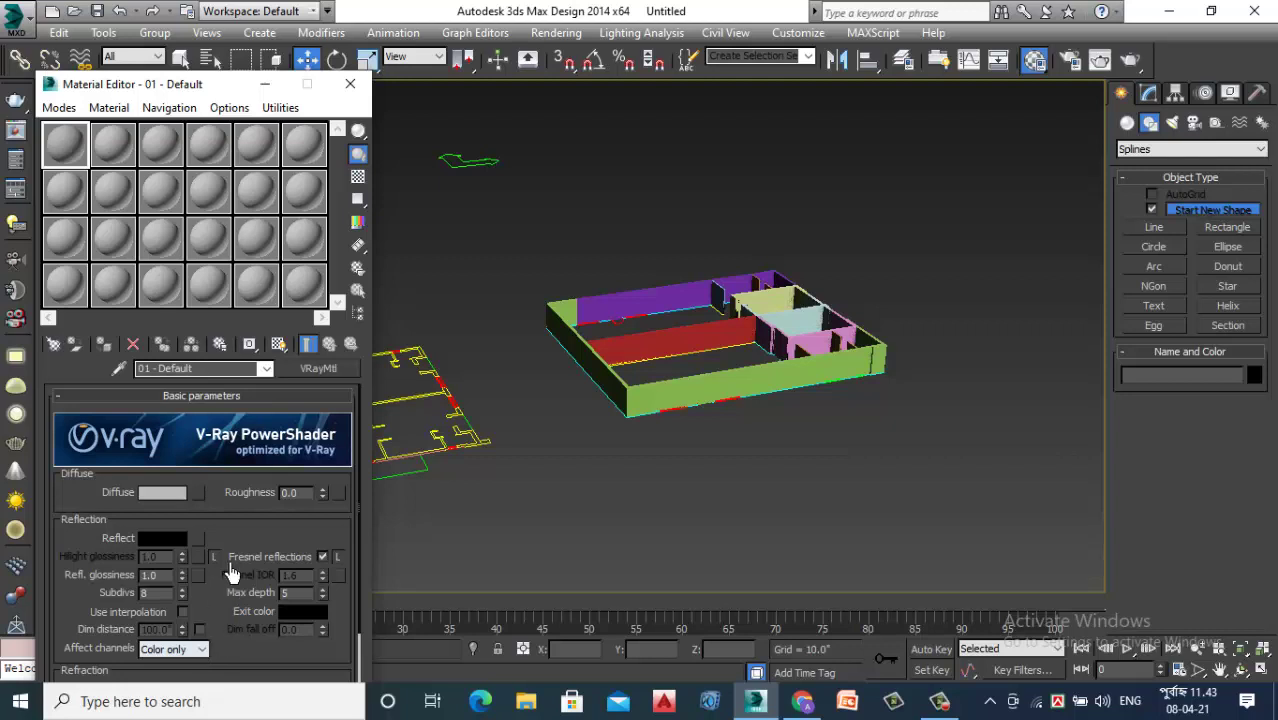
{"action": "left_click", "coordinate": [115, 145]}
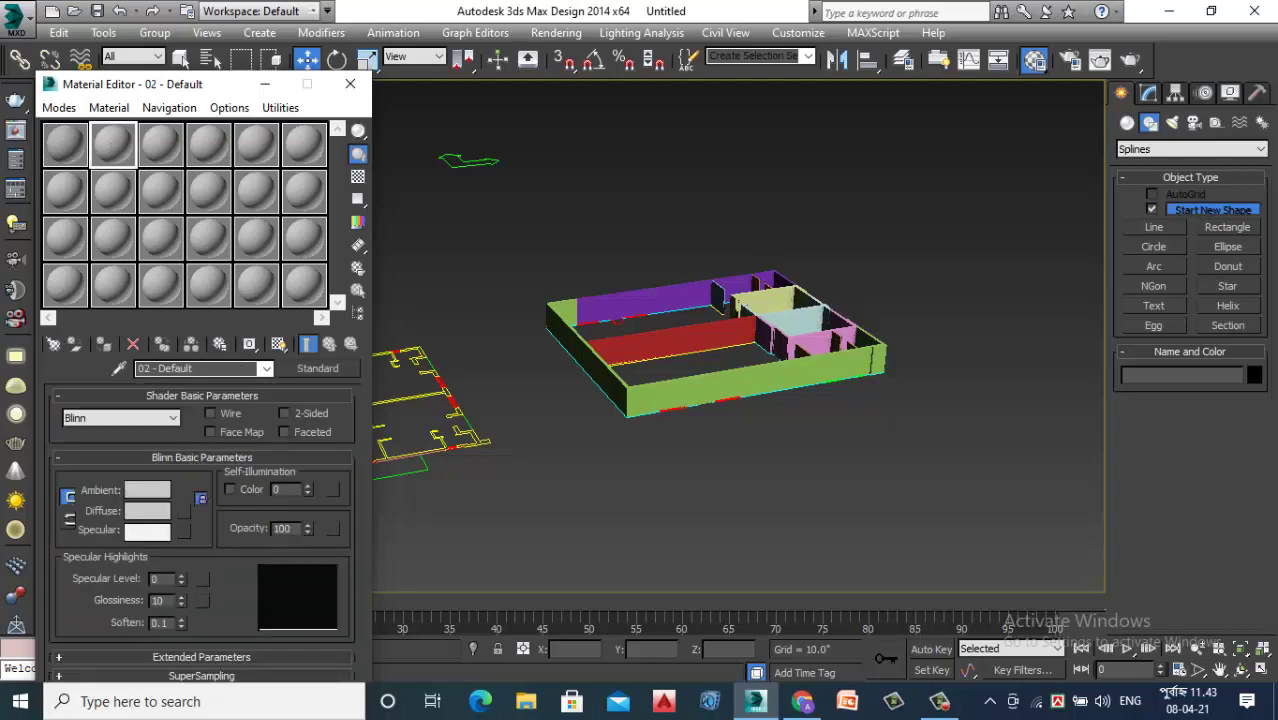
{"action": "left_click", "coordinate": [62, 155]}
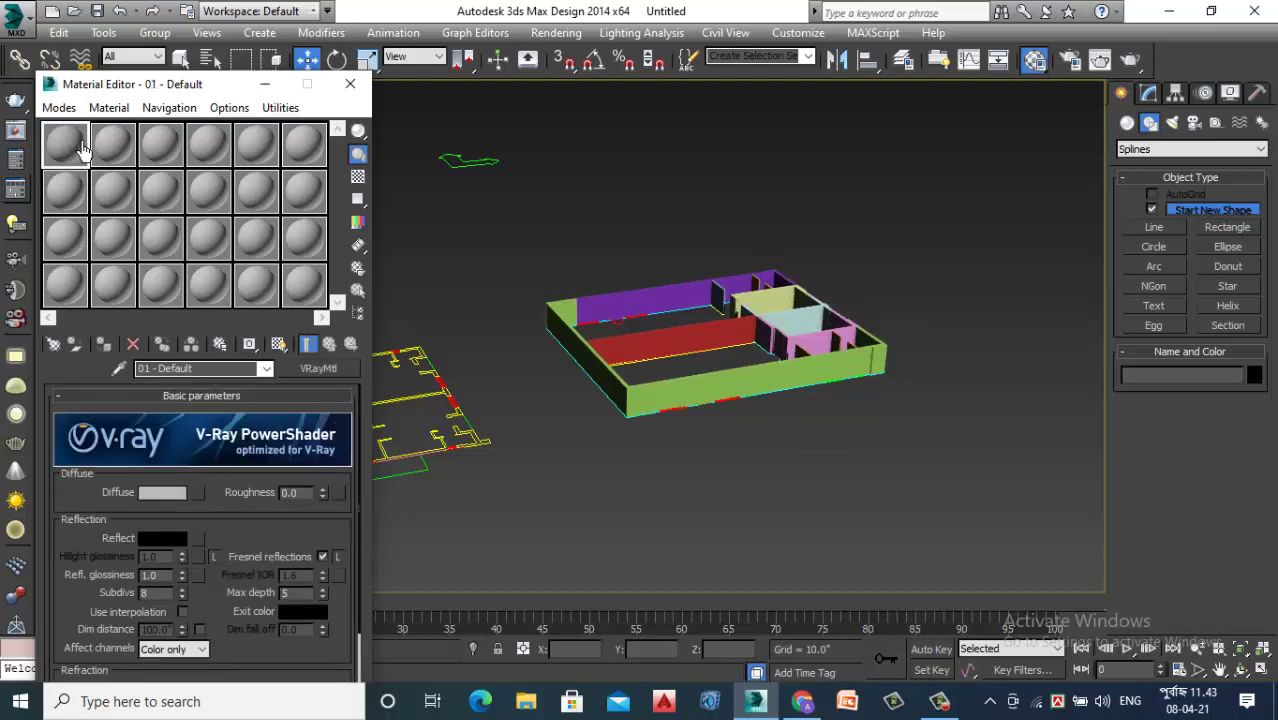
{"action": "left_click", "coordinate": [118, 148]}
{"action": "left_click", "coordinate": [160, 148]}
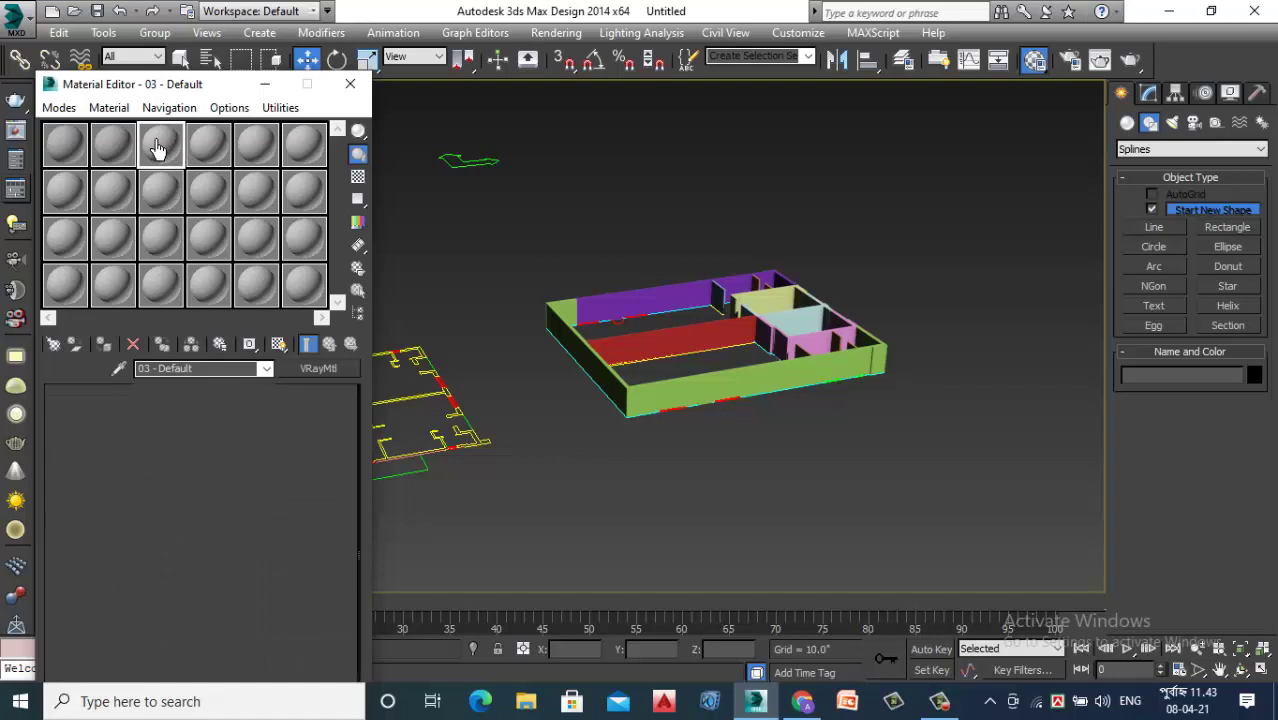
{"action": "left_click", "coordinate": [207, 150]}
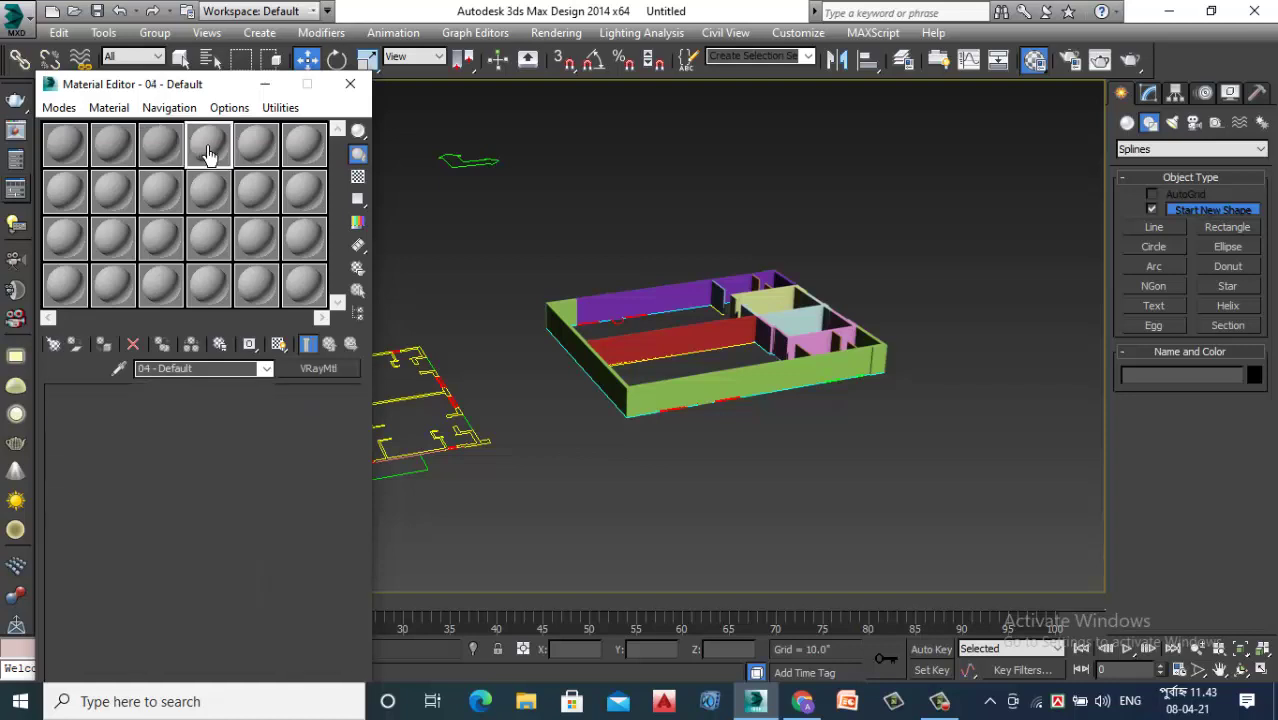
{"action": "left_click", "coordinate": [210, 150]}
{"action": "left_click", "coordinate": [305, 143]}
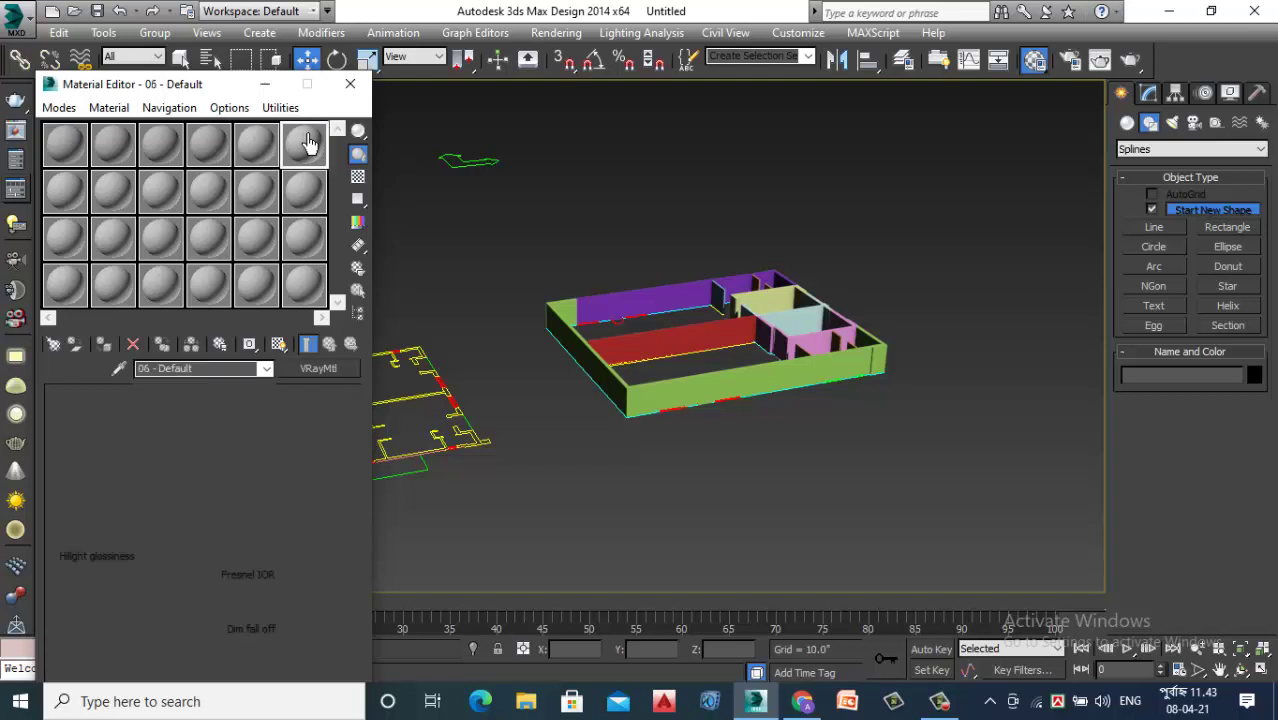
{"action": "left_click", "coordinate": [305, 193]}
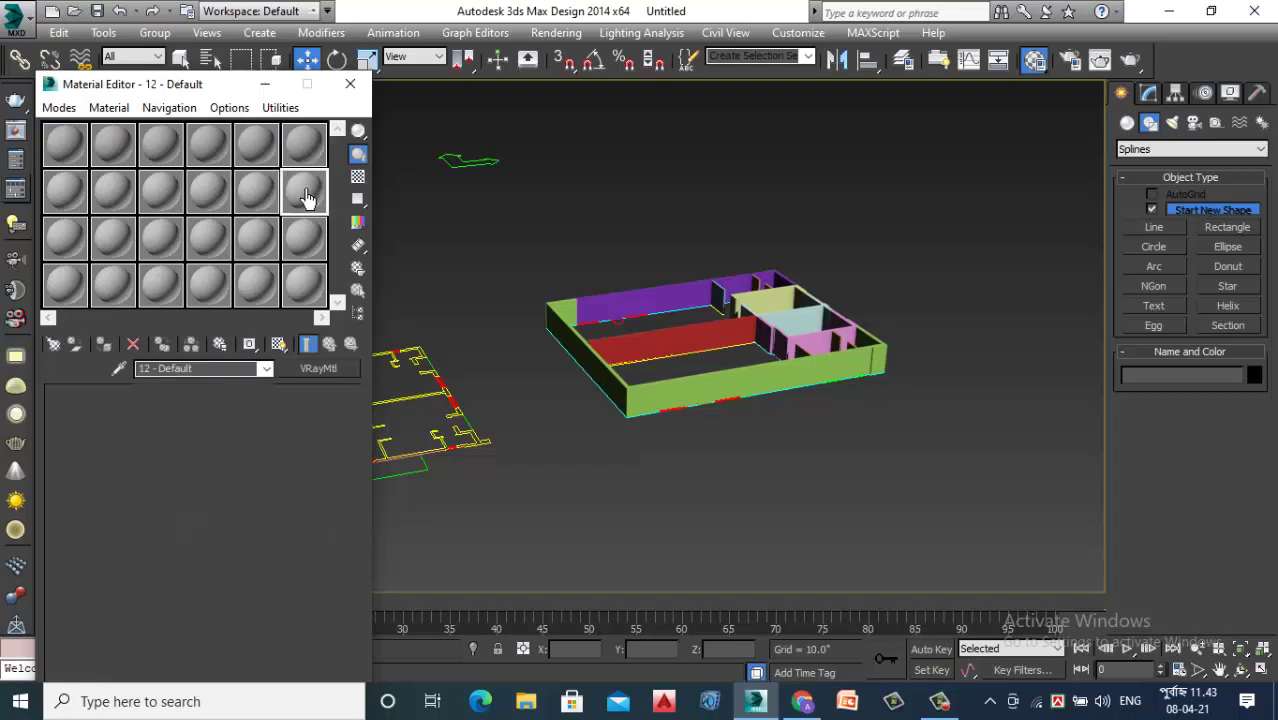
{"action": "left_click", "coordinate": [254, 198]}
{"action": "left_click", "coordinate": [203, 200]}
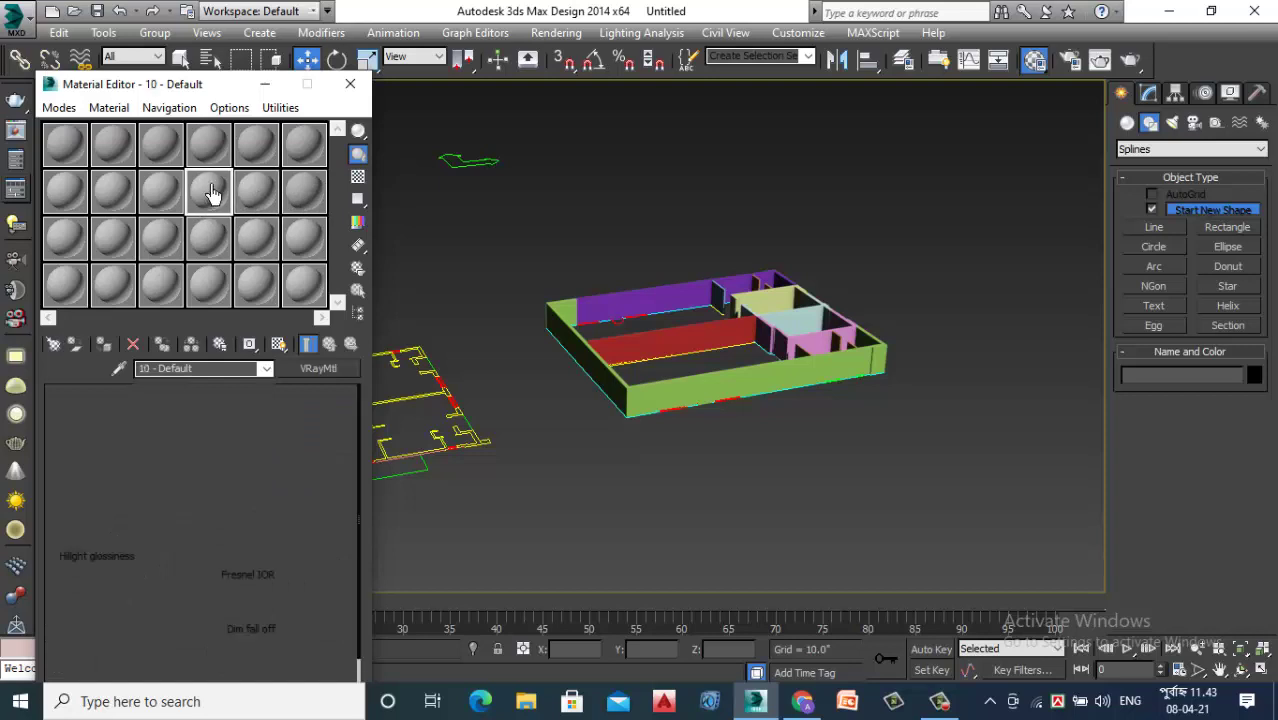
{"action": "left_click", "coordinate": [170, 195]}
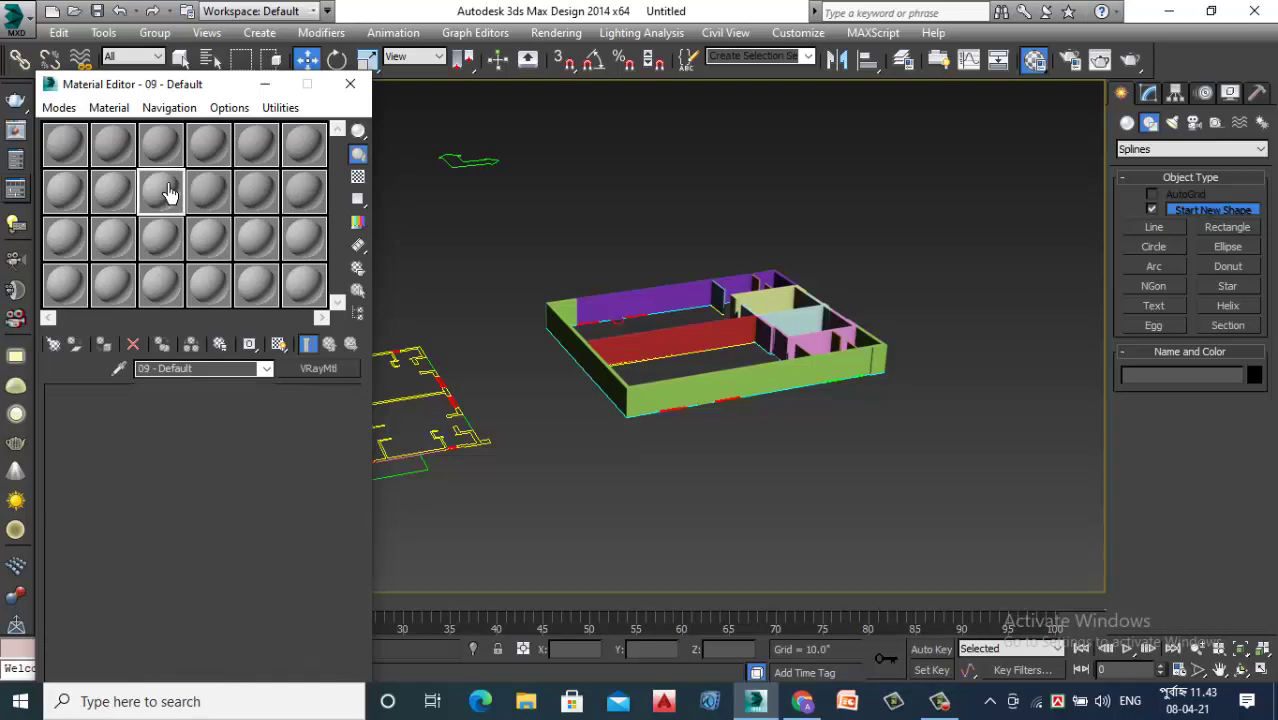
{"action": "left_click", "coordinate": [100, 193]}
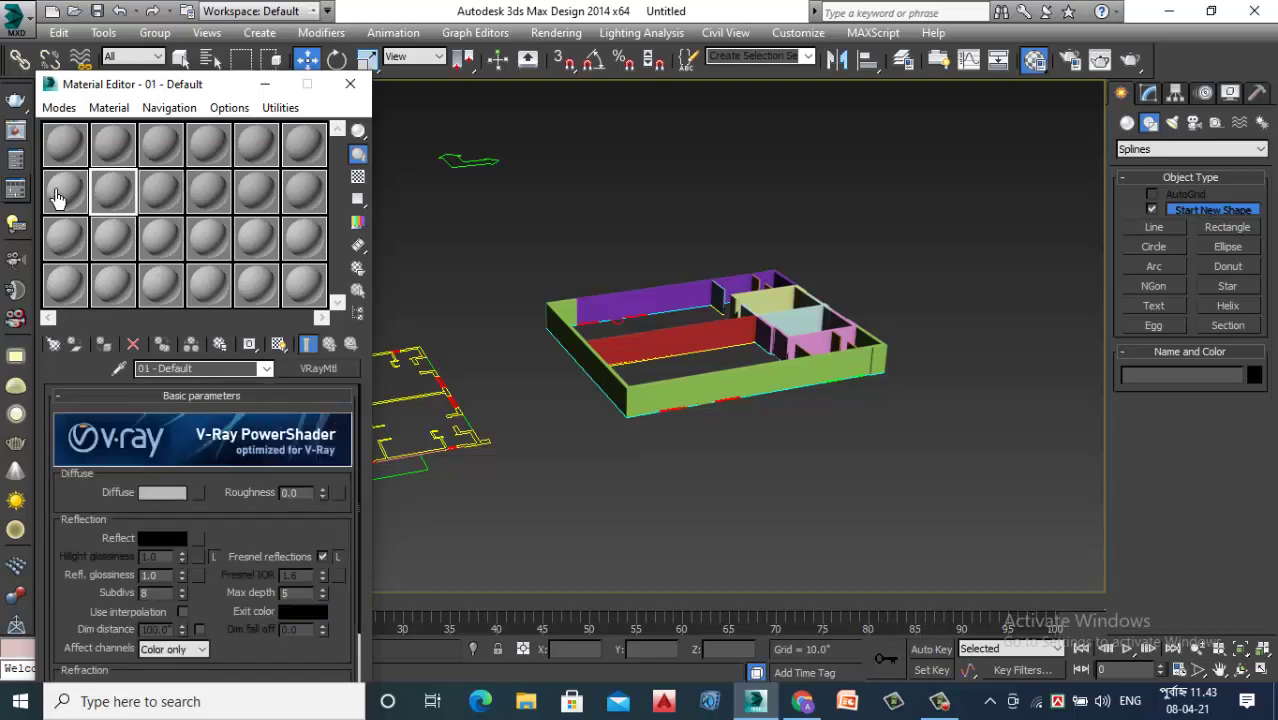
{"action": "left_click", "coordinate": [60, 195]}
{"action": "left_click", "coordinate": [63, 248]}
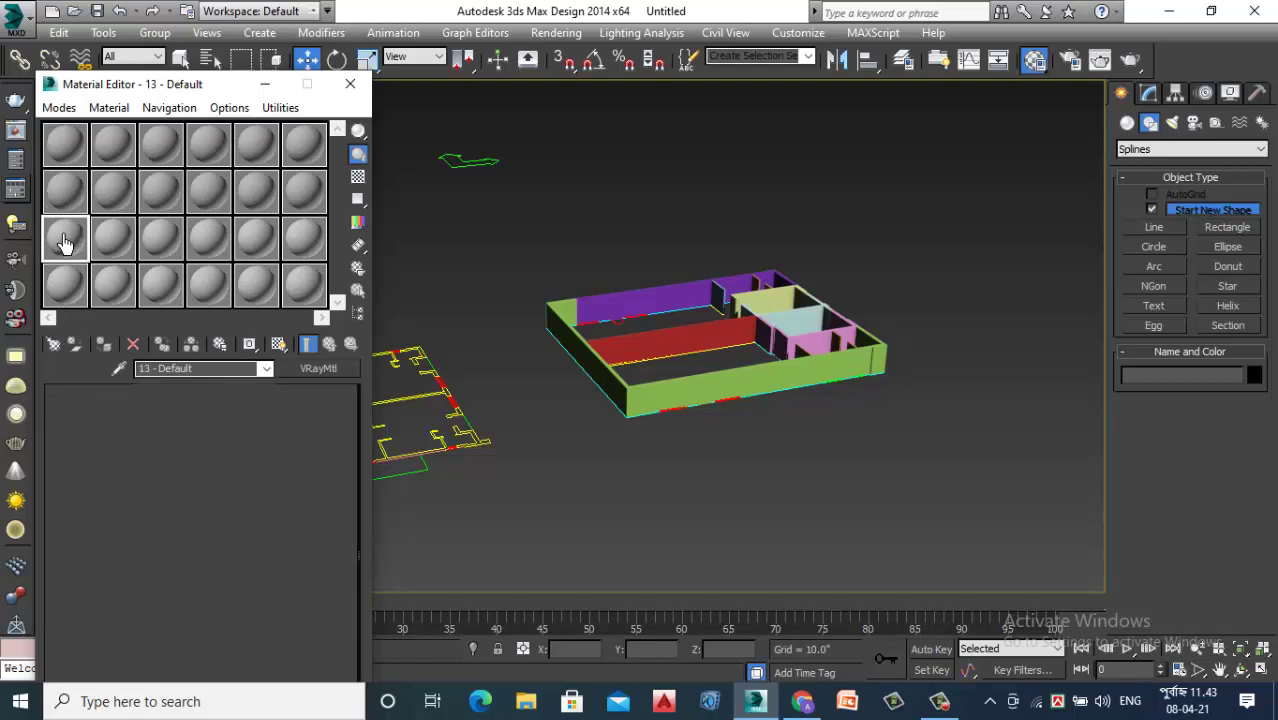
{"action": "left_click", "coordinate": [115, 248]}
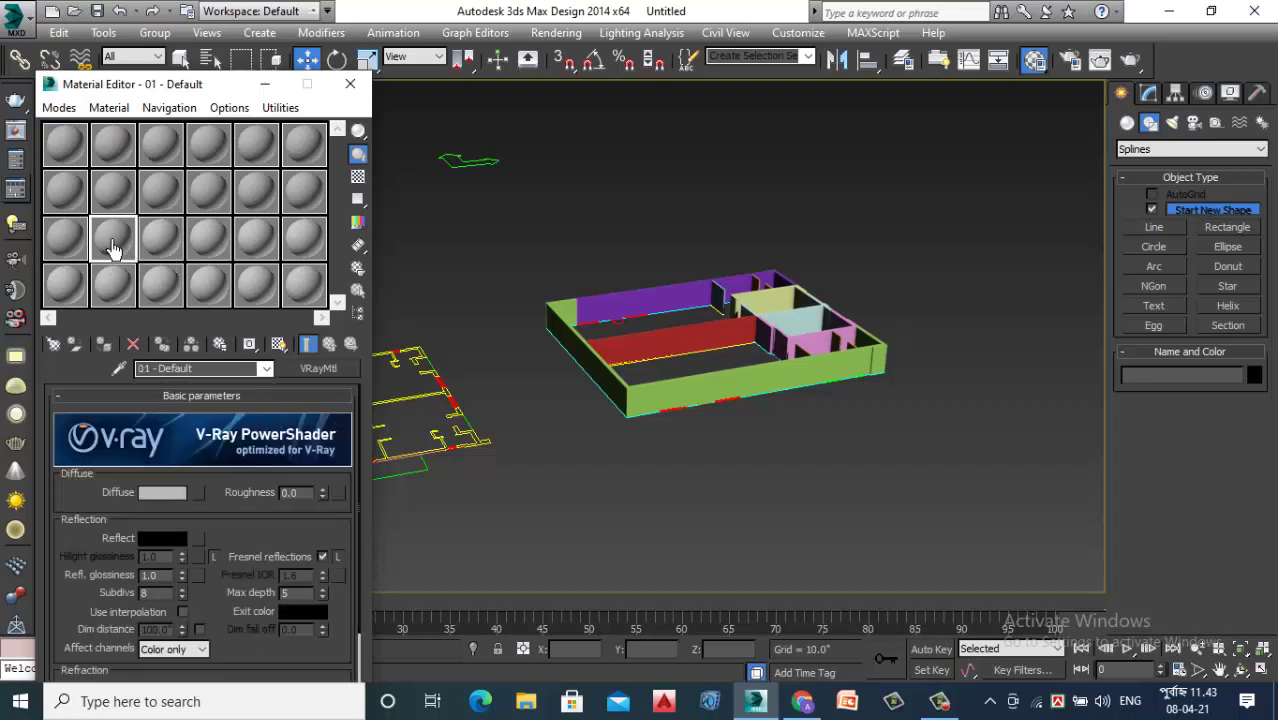
{"action": "left_click", "coordinate": [158, 246]}
{"action": "left_click", "coordinate": [205, 245]}
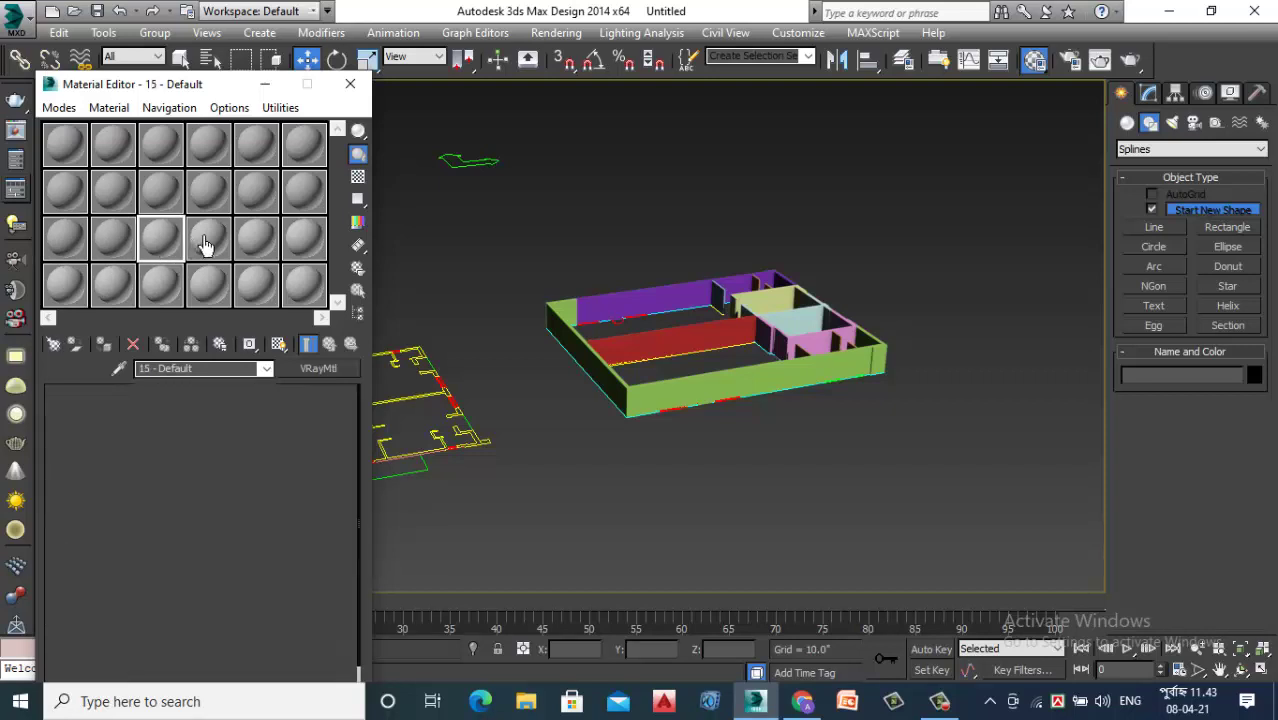
{"action": "left_click", "coordinate": [255, 242]}
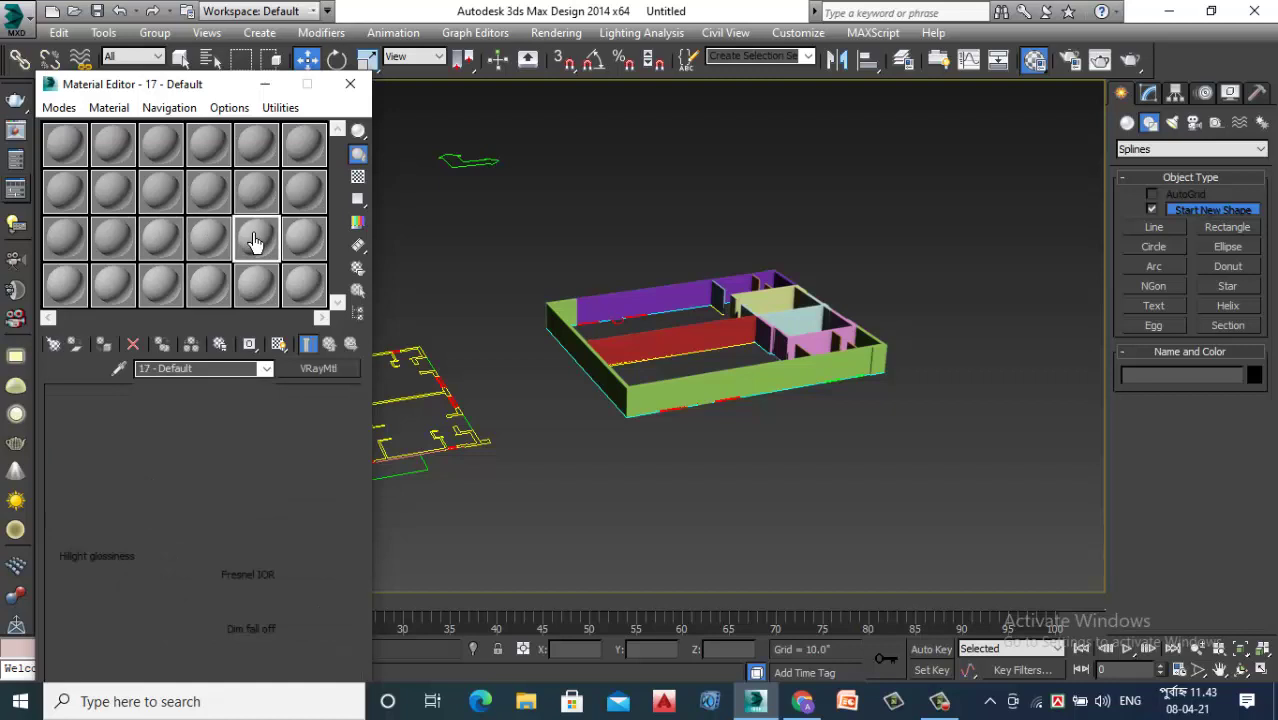
{"action": "left_click", "coordinate": [304, 240]}
{"action": "left_click", "coordinate": [305, 285]}
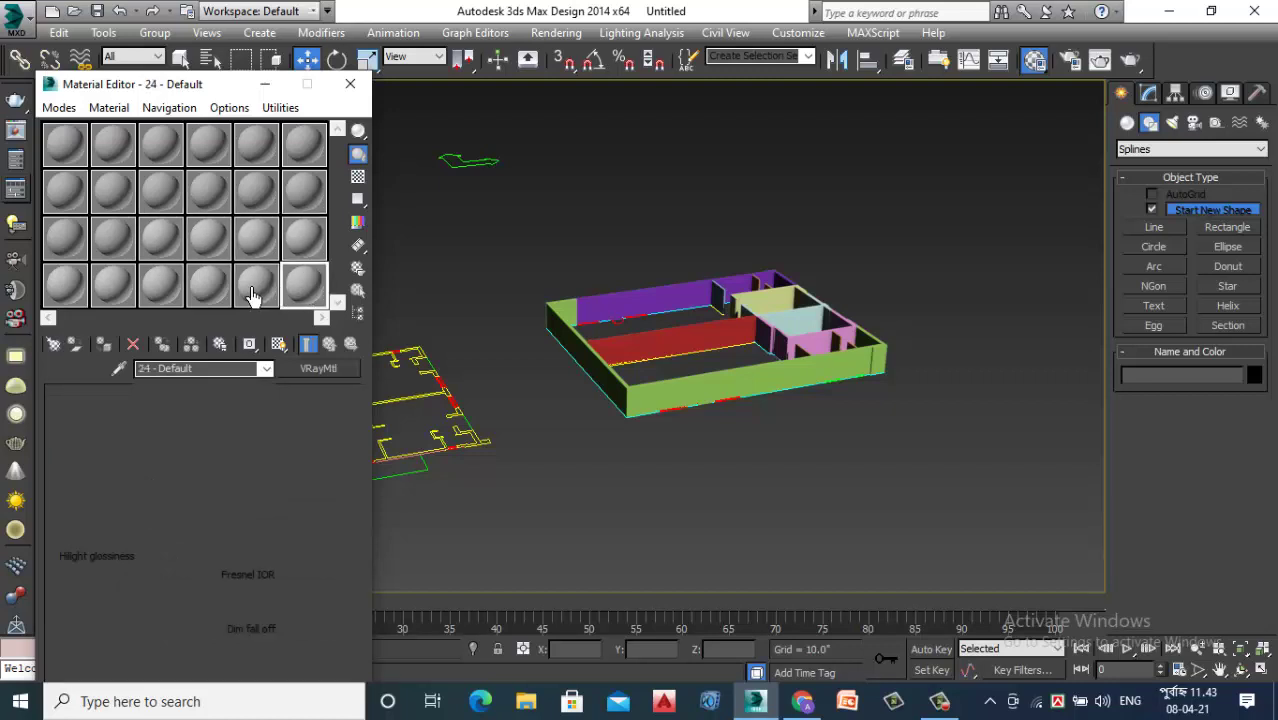
{"action": "left_click", "coordinate": [258, 296]}
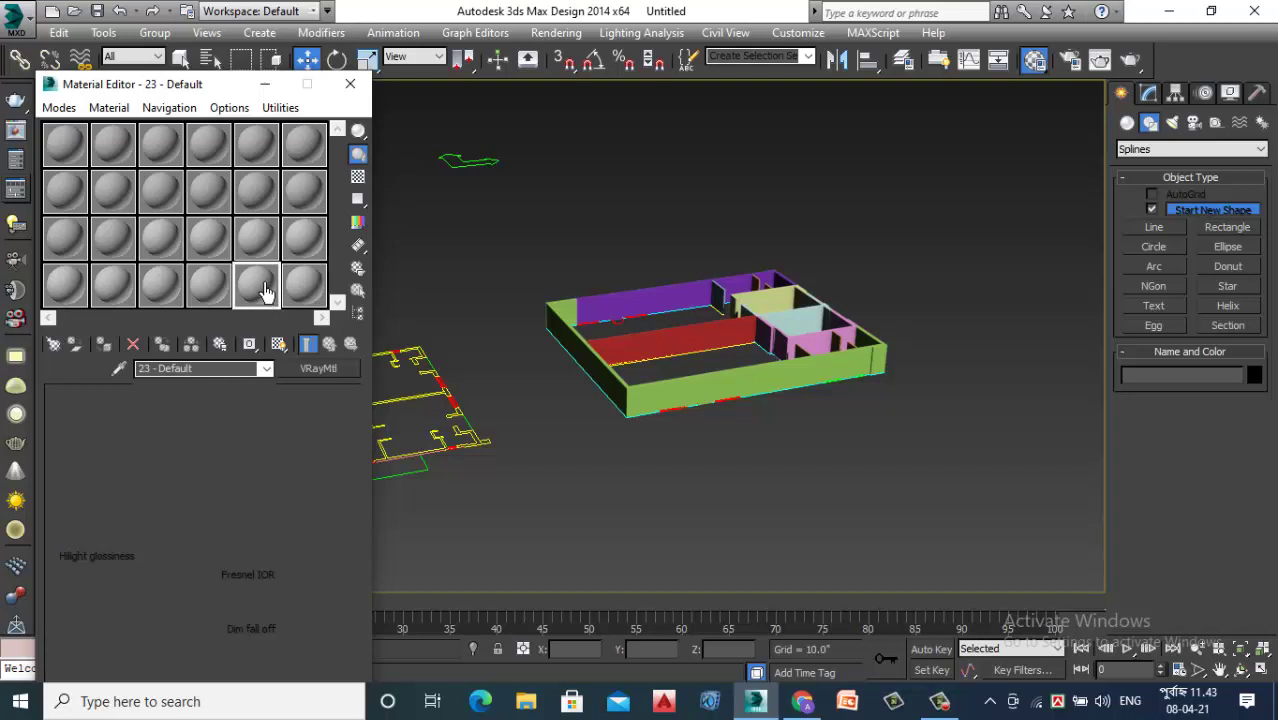
{"action": "left_click", "coordinate": [210, 293]}
{"action": "left_click", "coordinate": [167, 292]}
{"action": "left_click", "coordinate": [114, 289]}
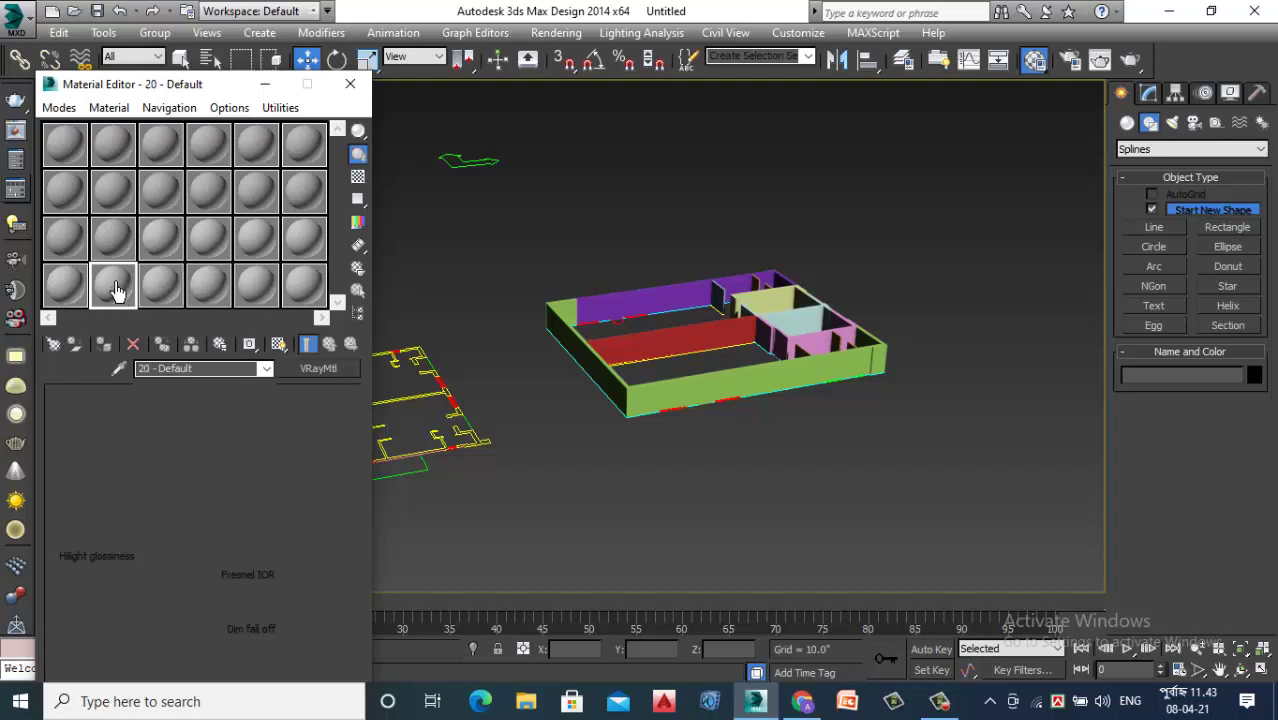
{"action": "left_click", "coordinate": [57, 288]}
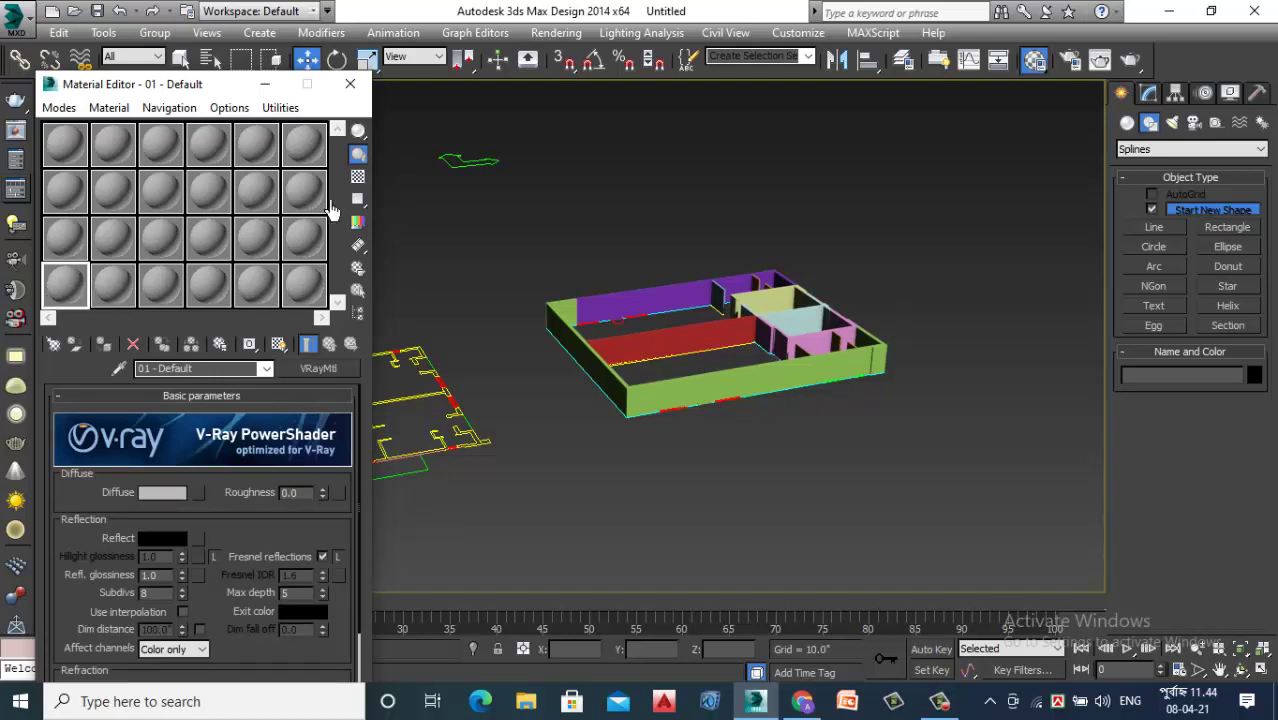
{"action": "left_click", "coordinate": [50, 148]}
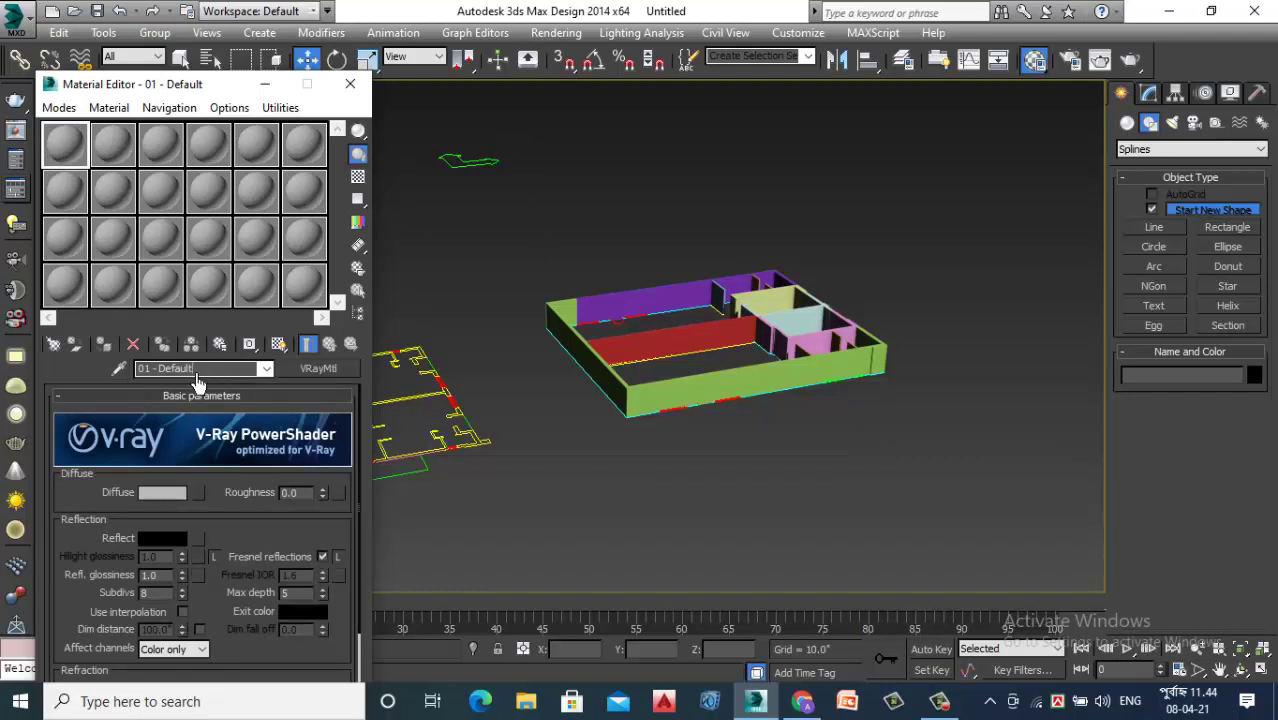
Rename the material to 'wall 111' and select the purple, green and red walls
{"action": "key", "text": "BackSpace"}
{"action": "key", "text": "BackSpace"}
{"action": "key", "text": "BackSpace"}
{"action": "type", "text": "wall 111"}
{"action": "scroll", "coordinate": [655, 345], "scroll_direction": "up", "scroll_amount": 3}
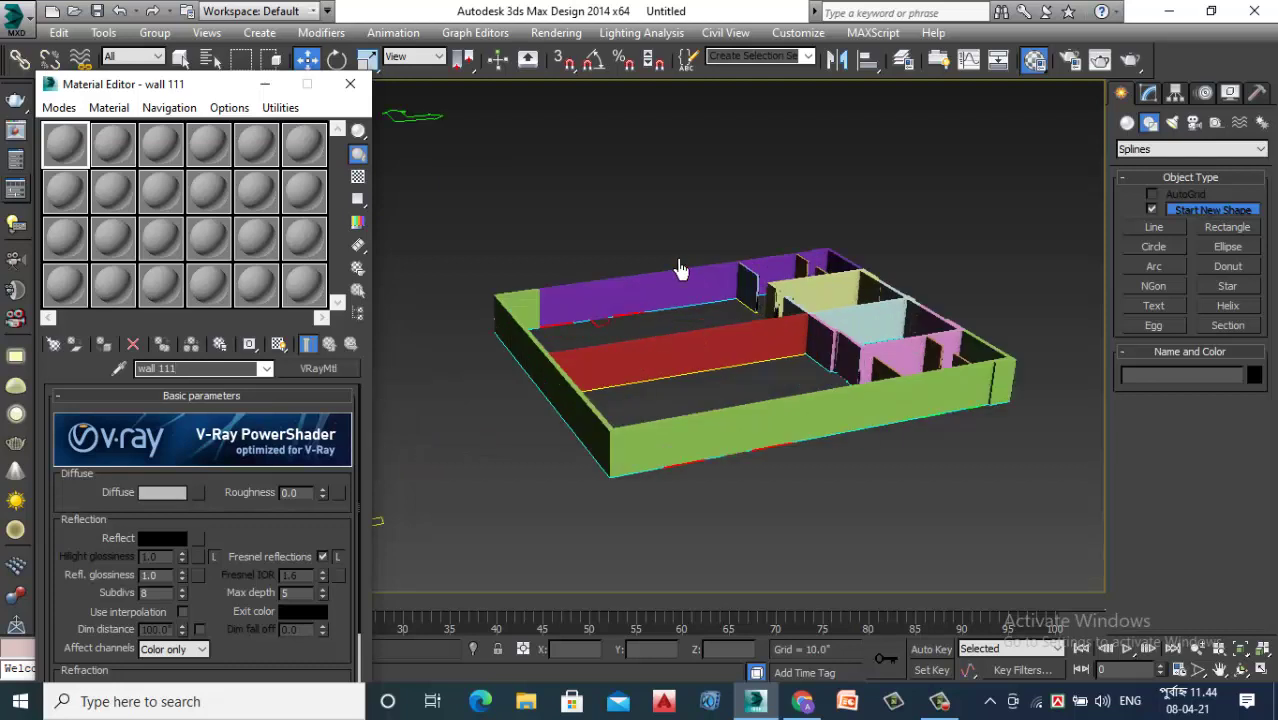
{"action": "left_click", "coordinate": [690, 295]}
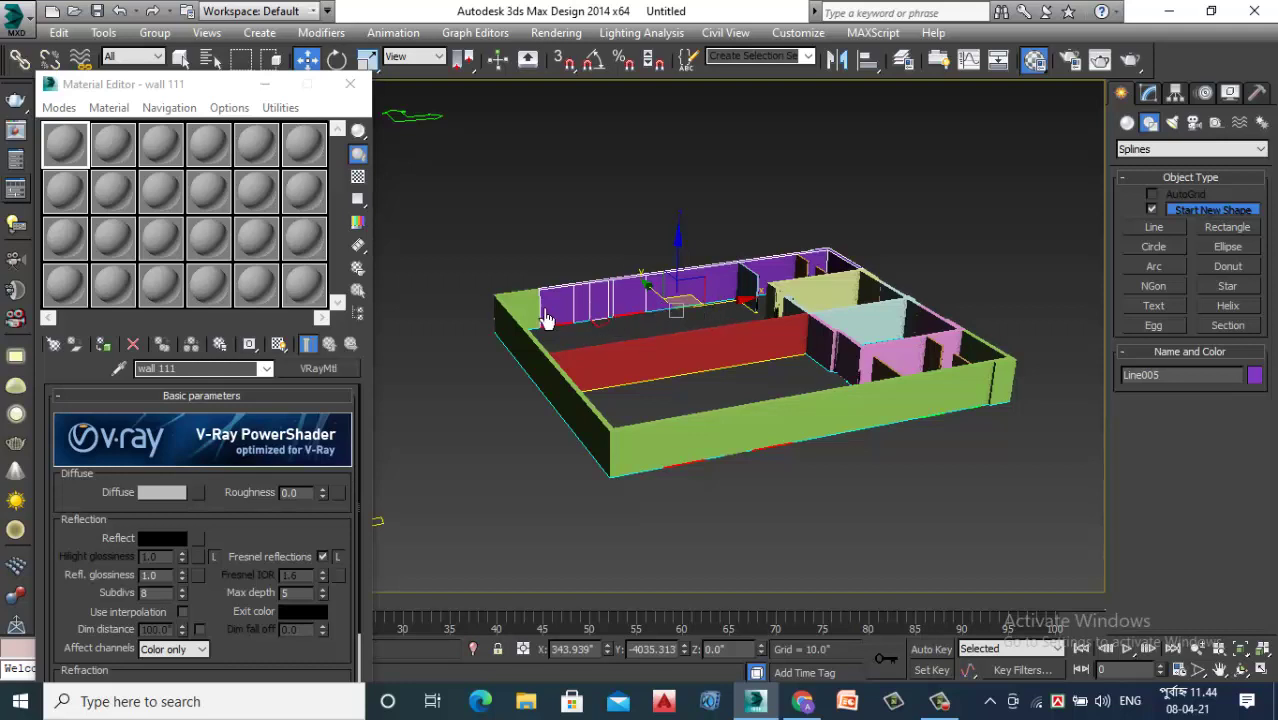
{"action": "left_click", "coordinate": [537, 368]}
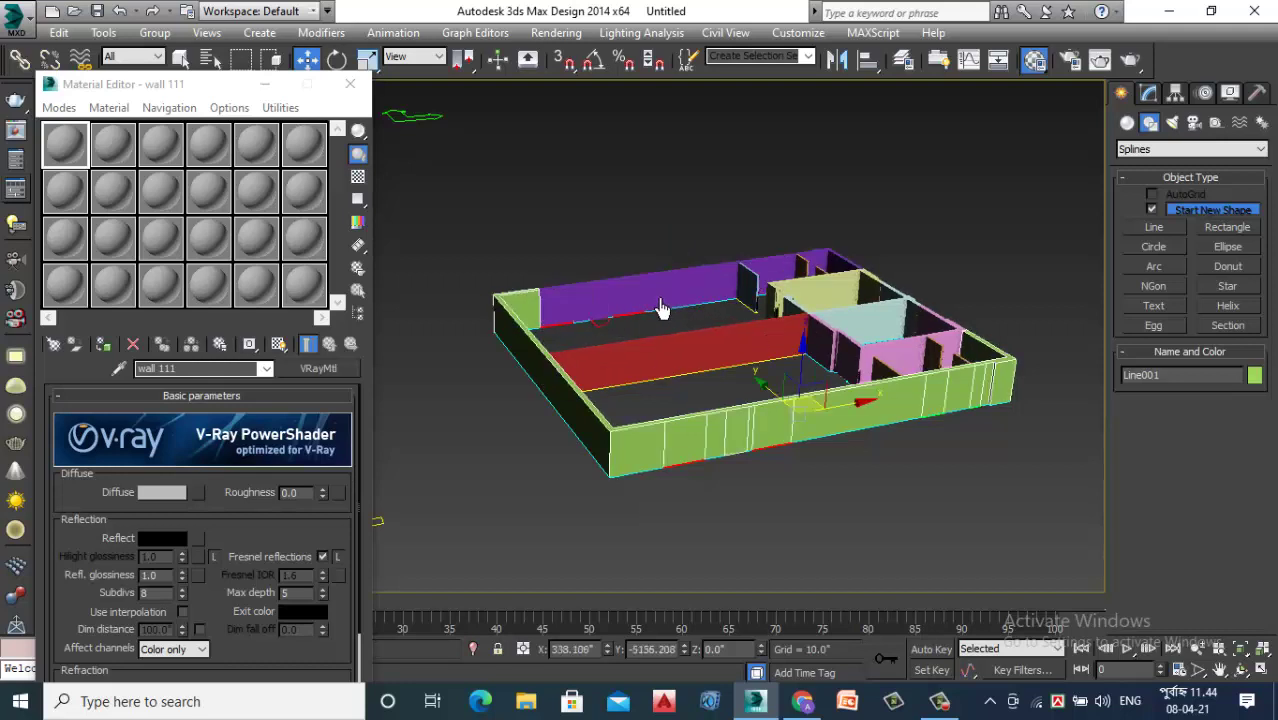
{"action": "left_click", "coordinate": [665, 297]}
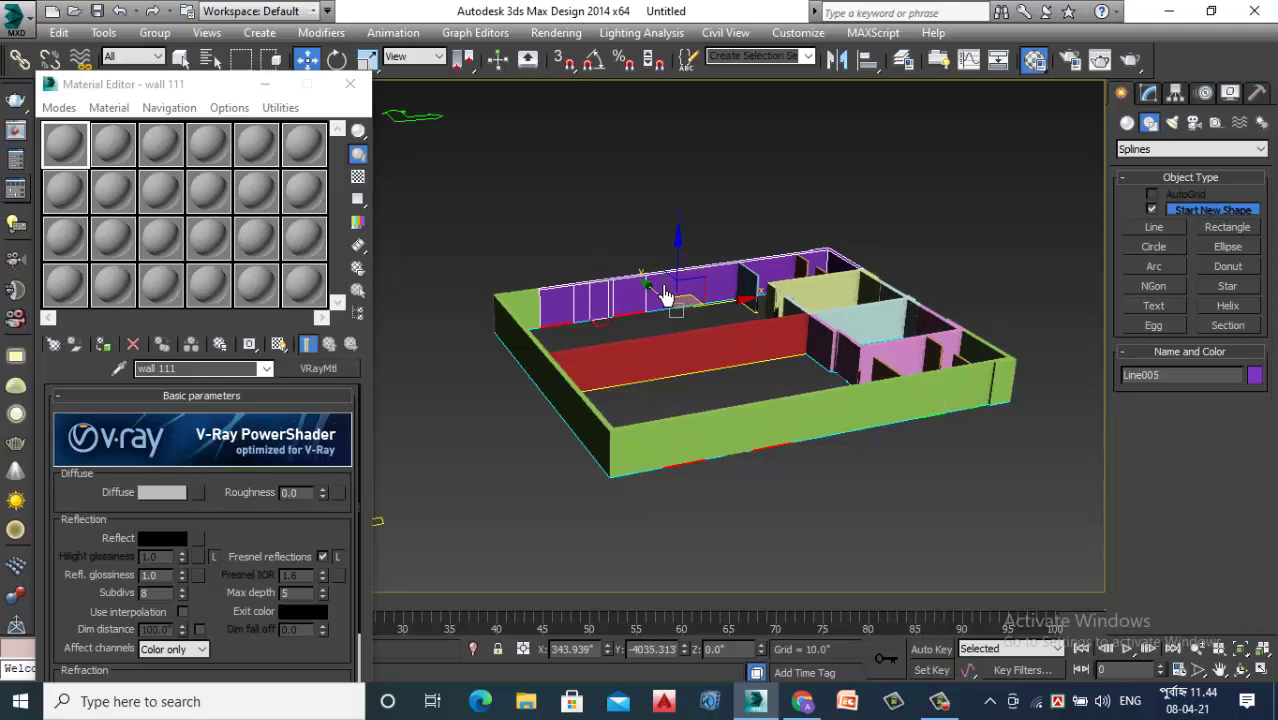
{"action": "left_click", "coordinate": [522, 312], "text": "ctrl"}
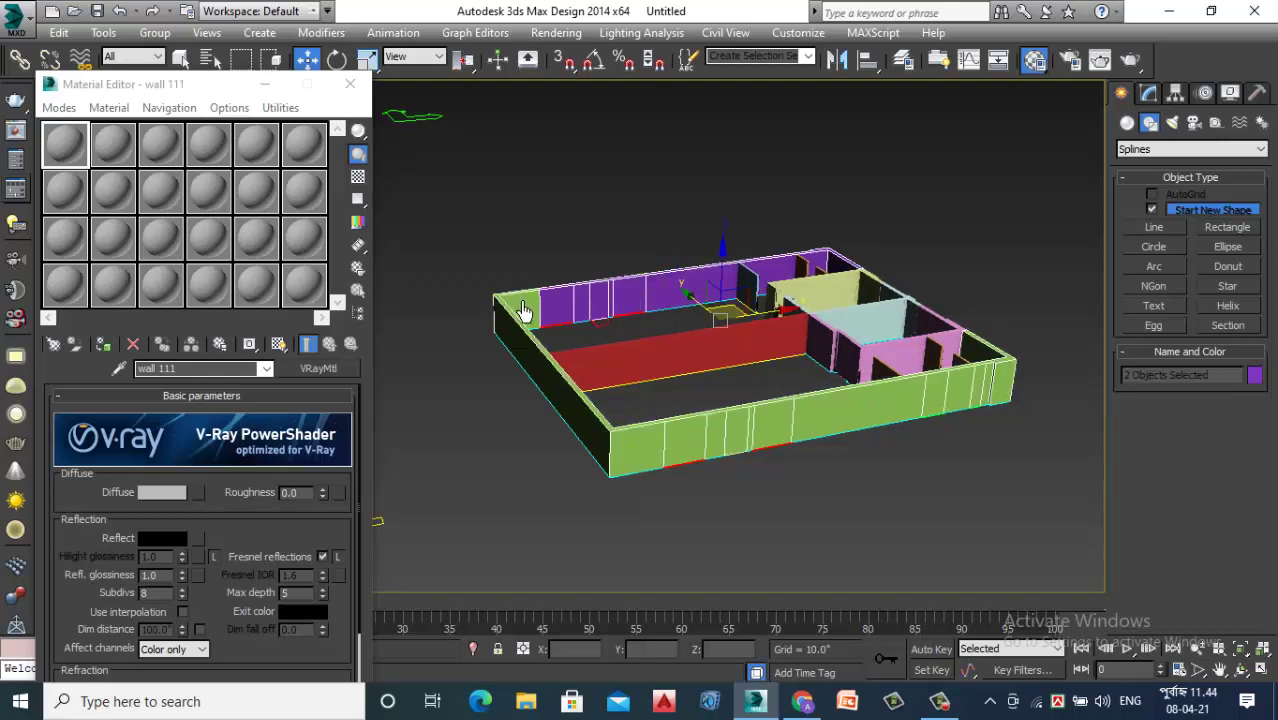
{"action": "left_click", "coordinate": [641, 364], "text": "ctrl"}
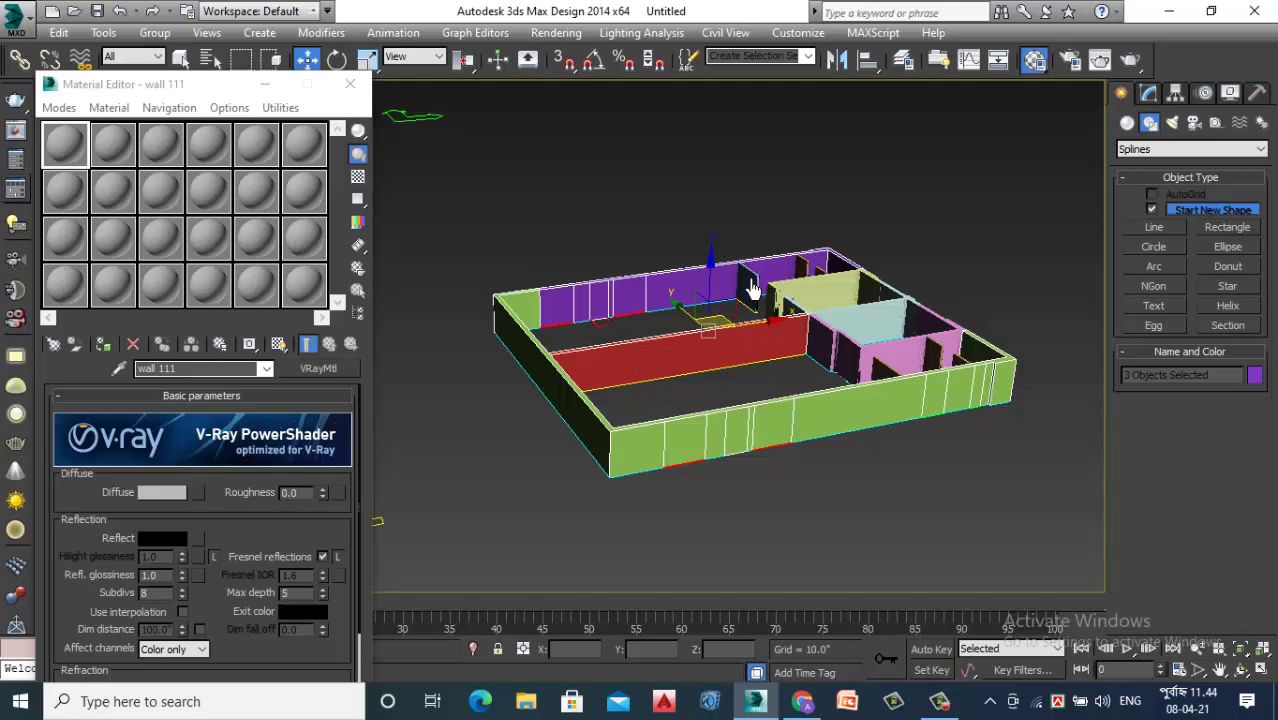
Add the remaining inner walls and assign 'wall 111' to all eight
{"action": "left_click", "coordinate": [752, 288], "text": "ctrl"}
{"action": "left_click", "coordinate": [818, 278], "text": "ctrl"}
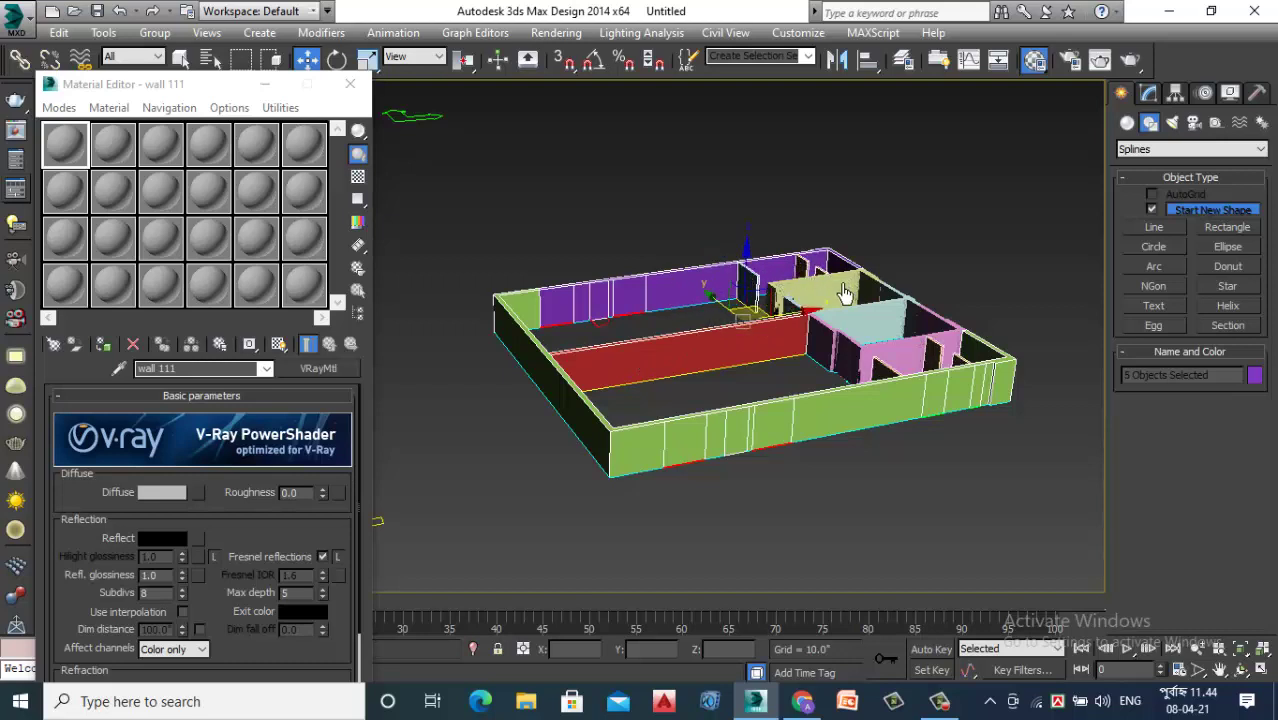
{"action": "left_click", "coordinate": [845, 292], "text": "ctrl"}
{"action": "left_click", "coordinate": [870, 325], "text": "ctrl"}
{"action": "left_click", "coordinate": [944, 332], "text": "ctrl"}
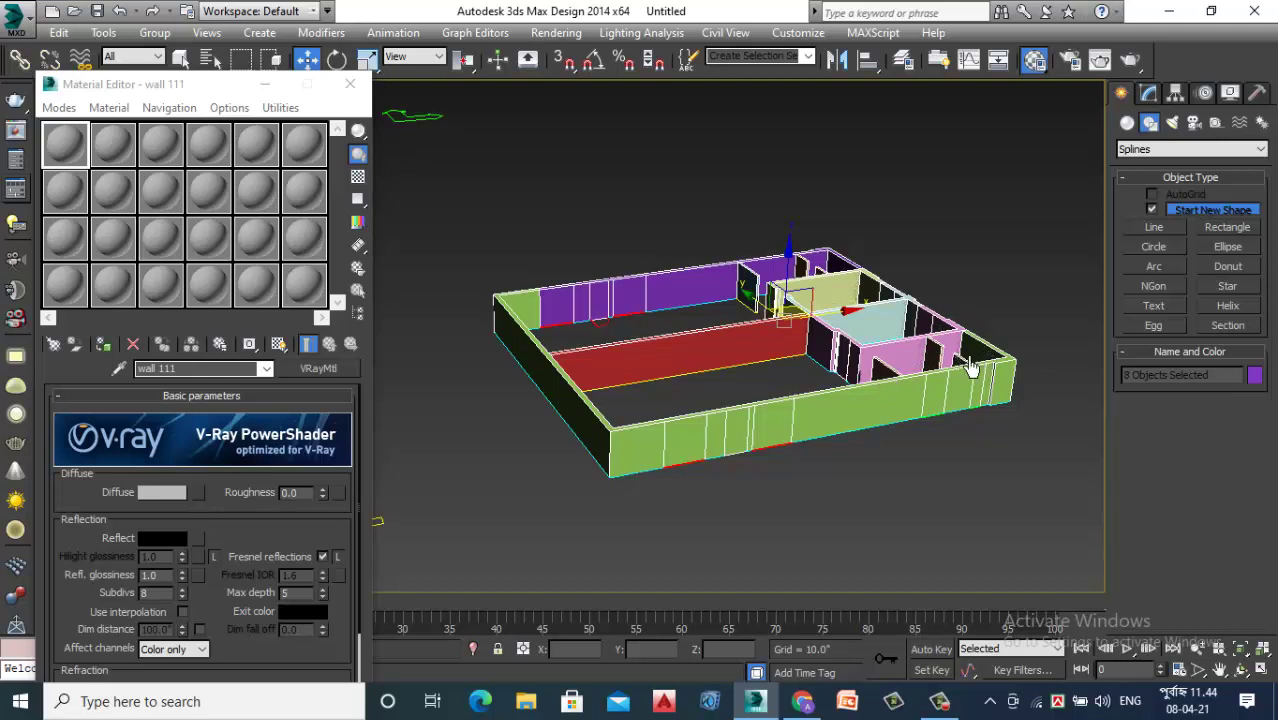
{"action": "left_click", "coordinate": [103, 346]}
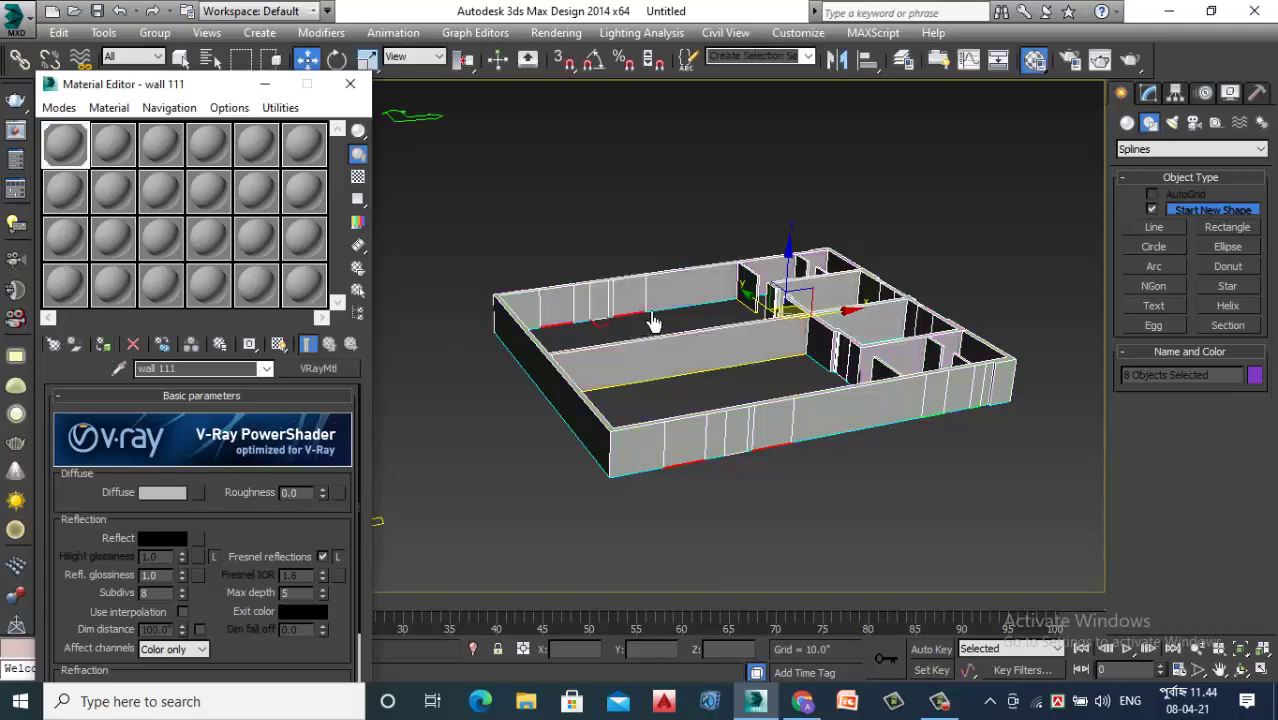
Set the eight selected walls' object colour to black and close the Material Editor
{"action": "scroll", "coordinate": [755, 372], "scroll_direction": "up", "scroll_amount": 2}
{"action": "scroll", "coordinate": [755, 372], "scroll_direction": "down", "scroll_amount": 2}
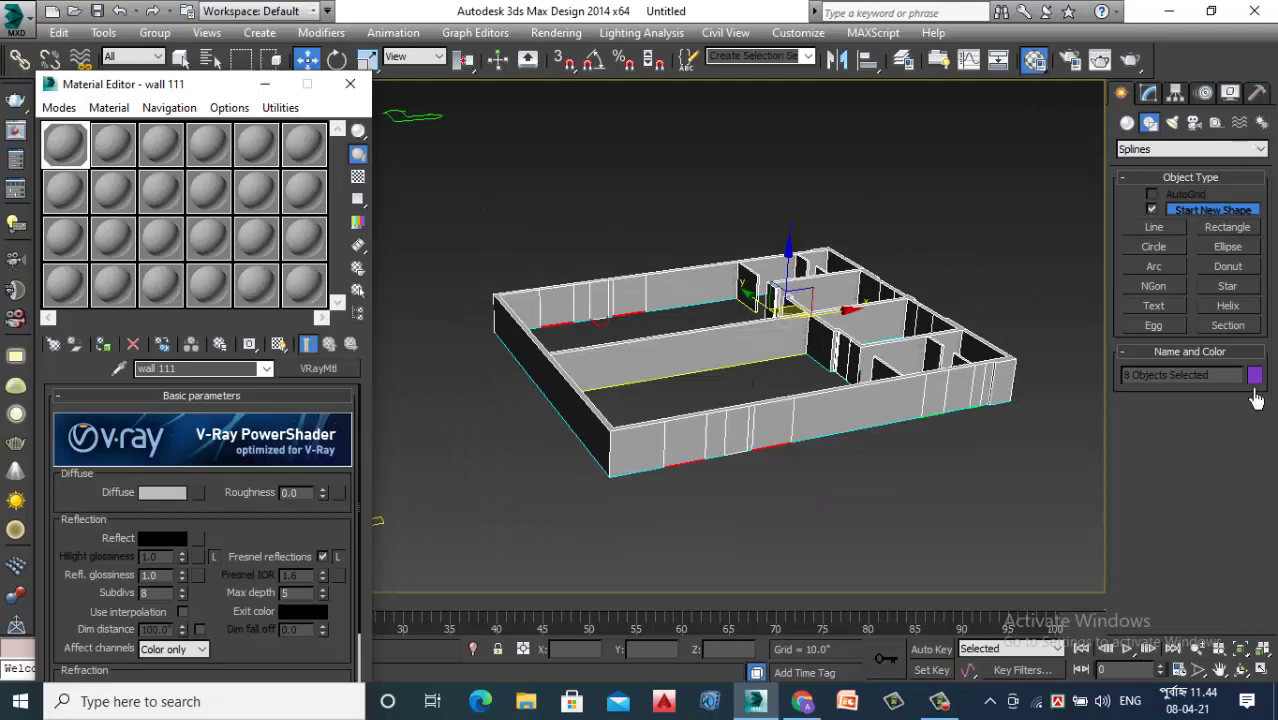
{"action": "left_click", "coordinate": [1150, 95]}
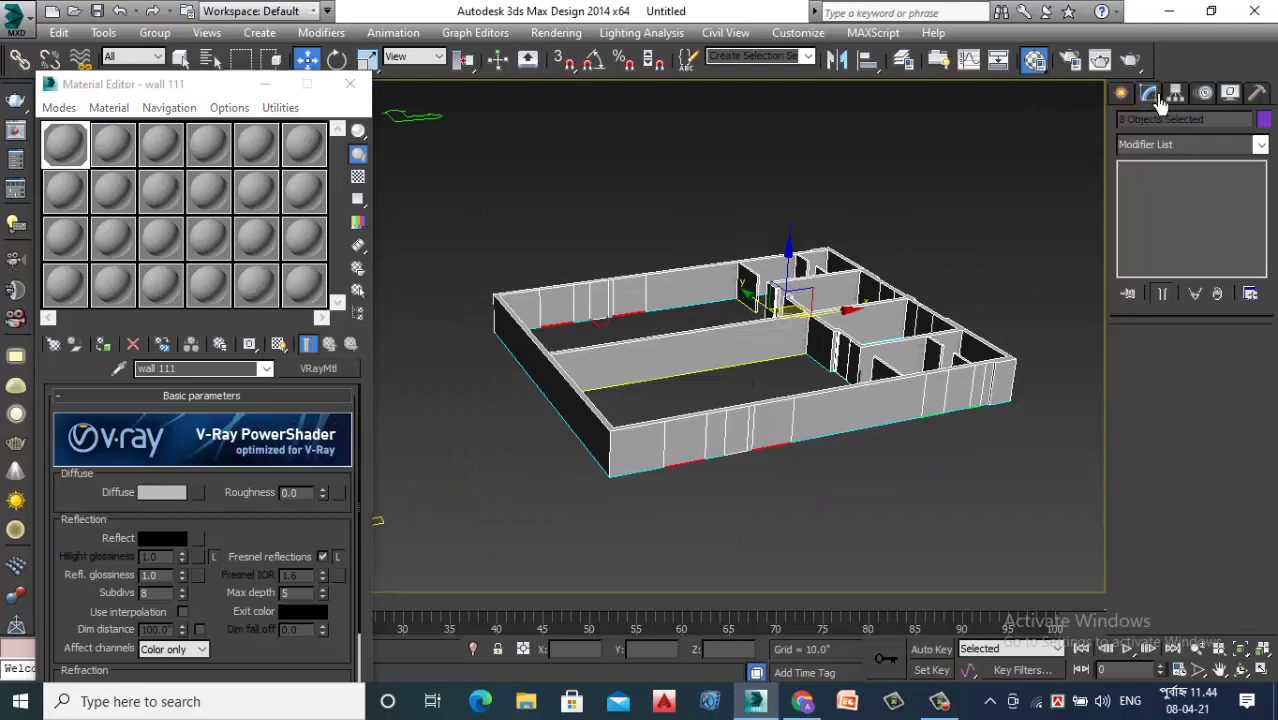
{"action": "left_click", "coordinate": [1264, 120]}
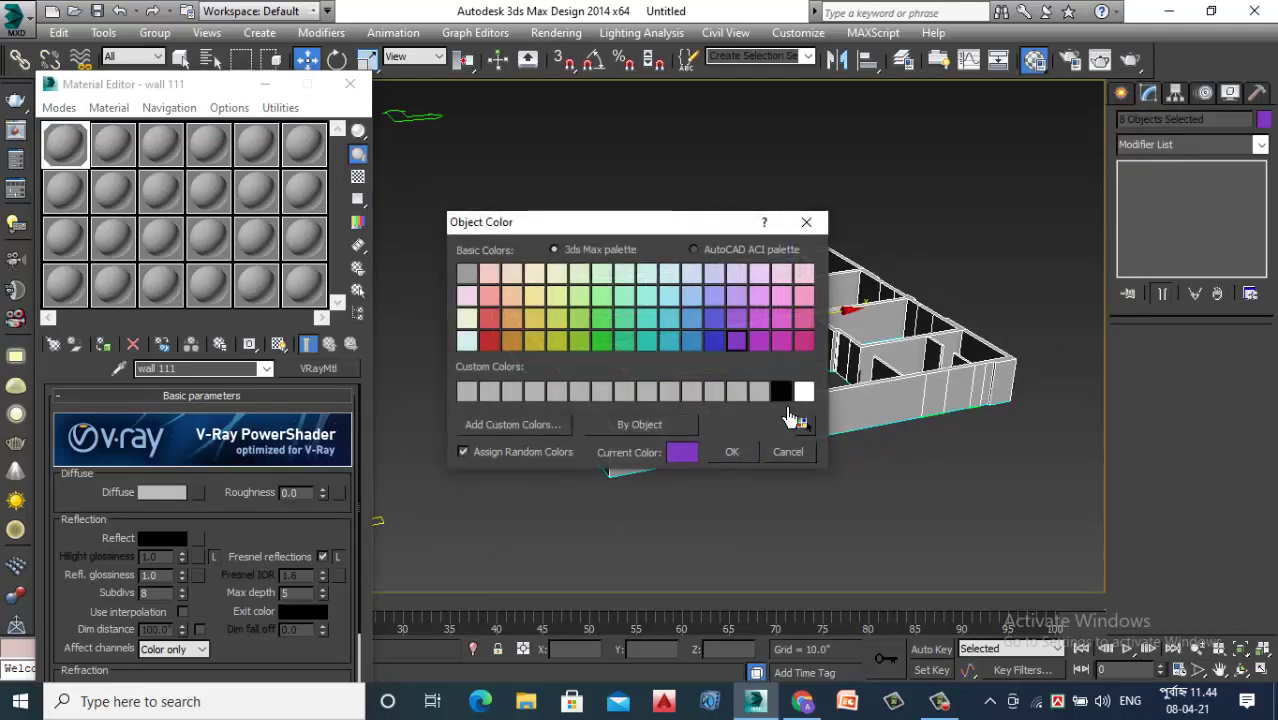
{"action": "left_click", "coordinate": [783, 398]}
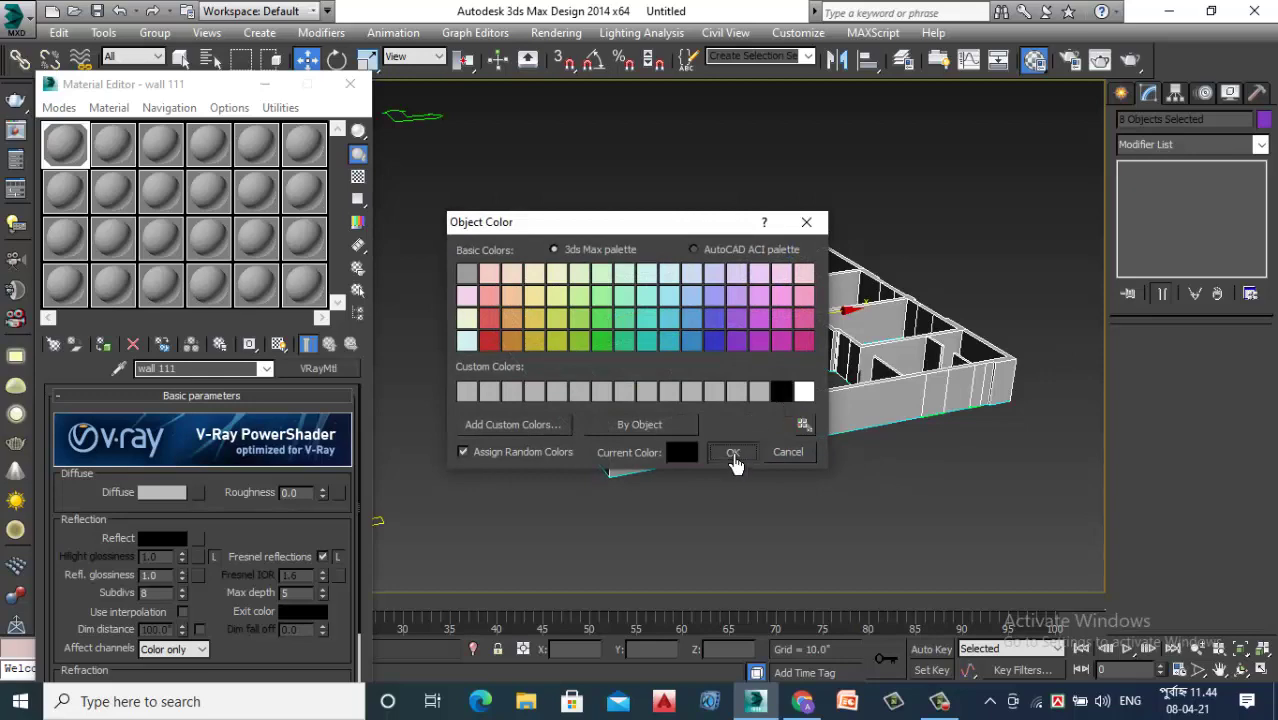
{"action": "left_click", "coordinate": [734, 452]}
{"action": "left_click", "coordinate": [350, 83]}
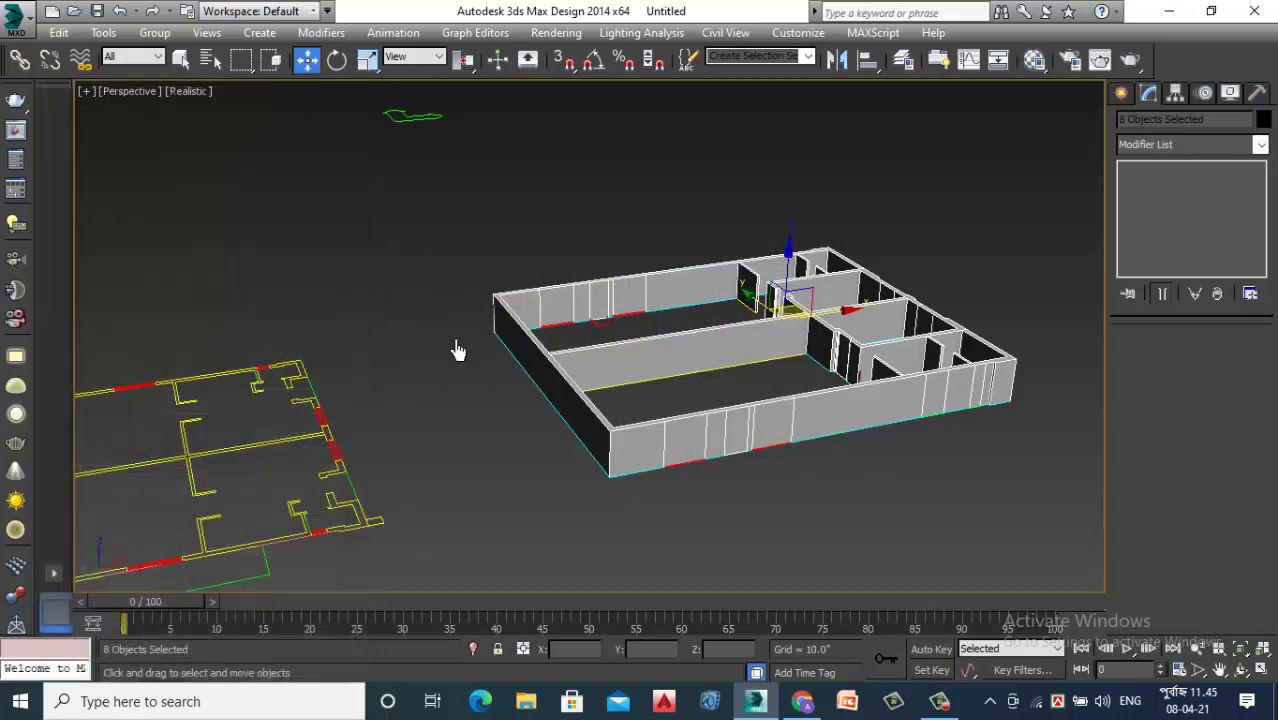
Switch the Perspective view to Realistic + Edged Faces and deselect the walls
{"action": "left_click", "coordinate": [192, 93]}
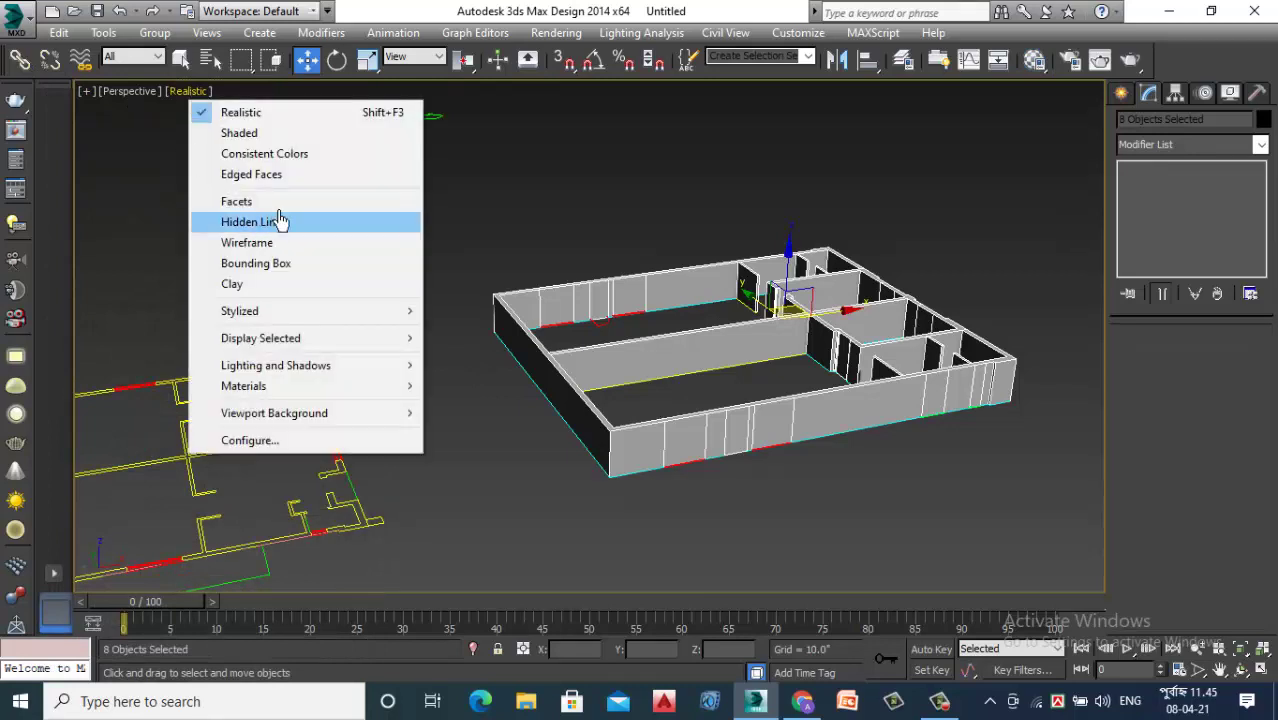
{"action": "left_click", "coordinate": [273, 178]}
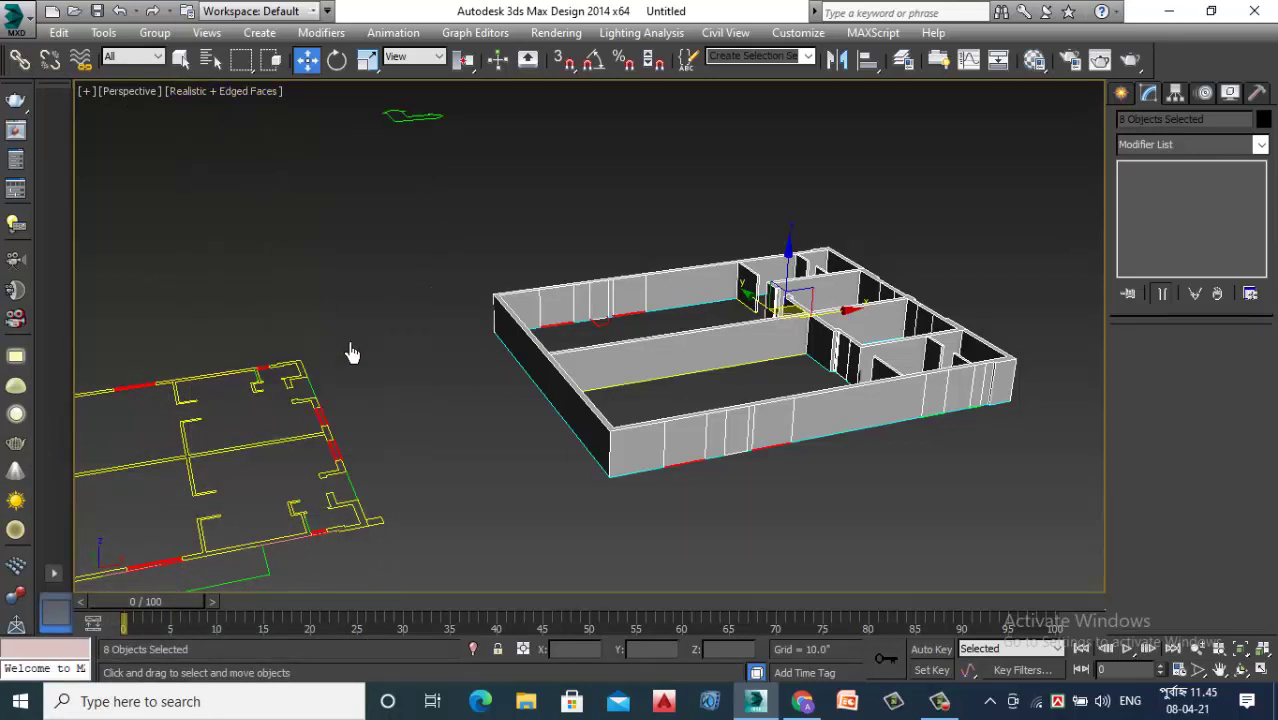
{"action": "left_click", "coordinate": [383, 371]}
{"action": "scroll", "coordinate": [742, 372], "scroll_direction": "up", "scroll_amount": 3}
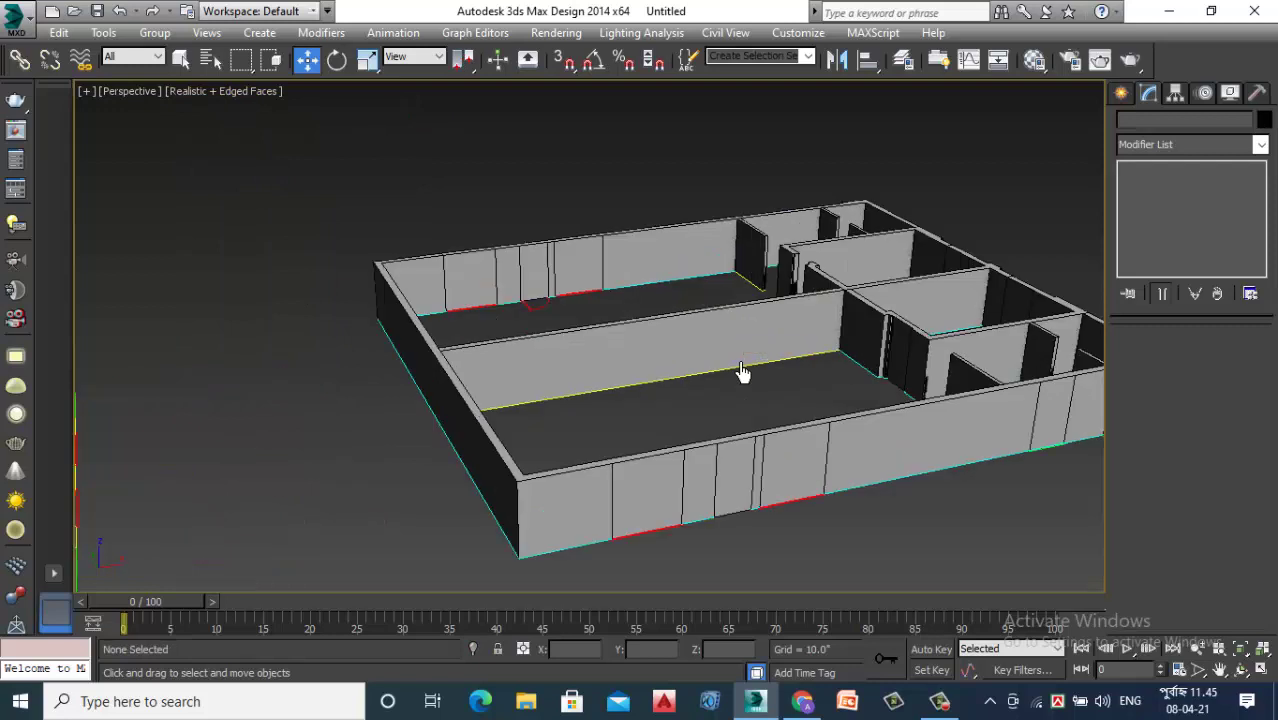
{"action": "scroll", "coordinate": [742, 372], "scroll_direction": "down", "scroll_amount": 3}
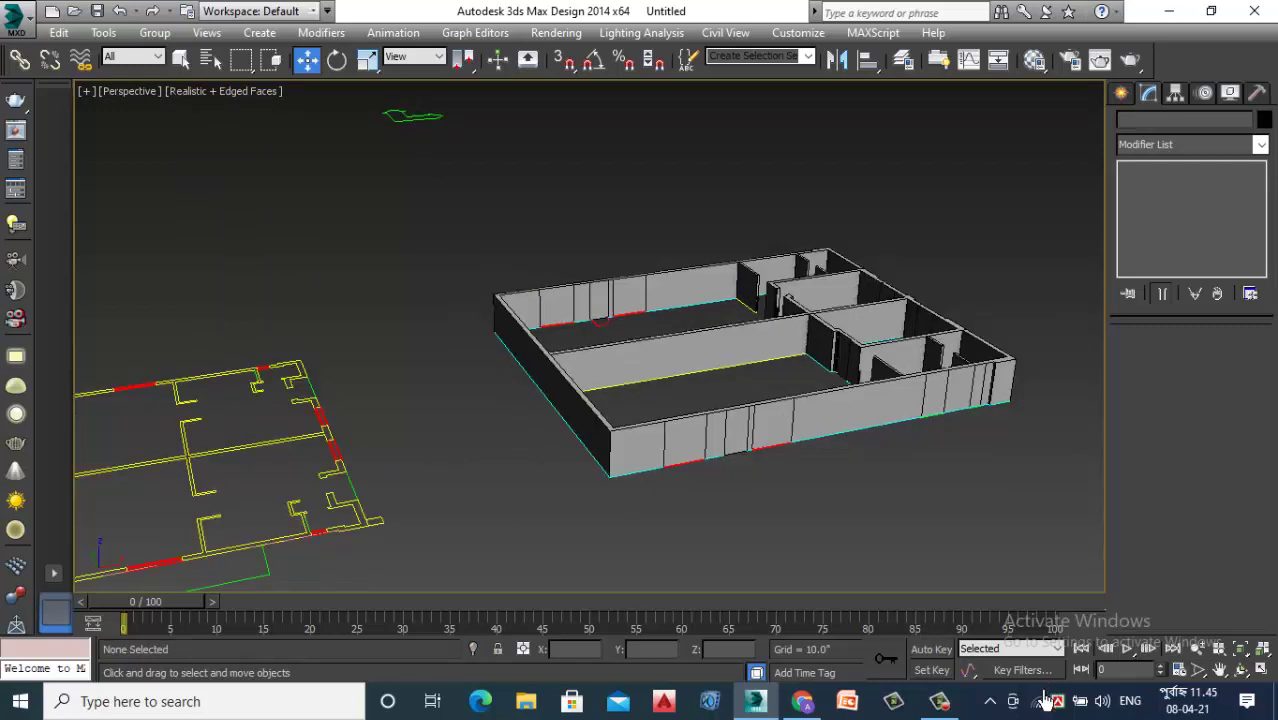
Orbit and zoom around the model to review the grey extruded walls
{"action": "left_click", "coordinate": [940, 702]}
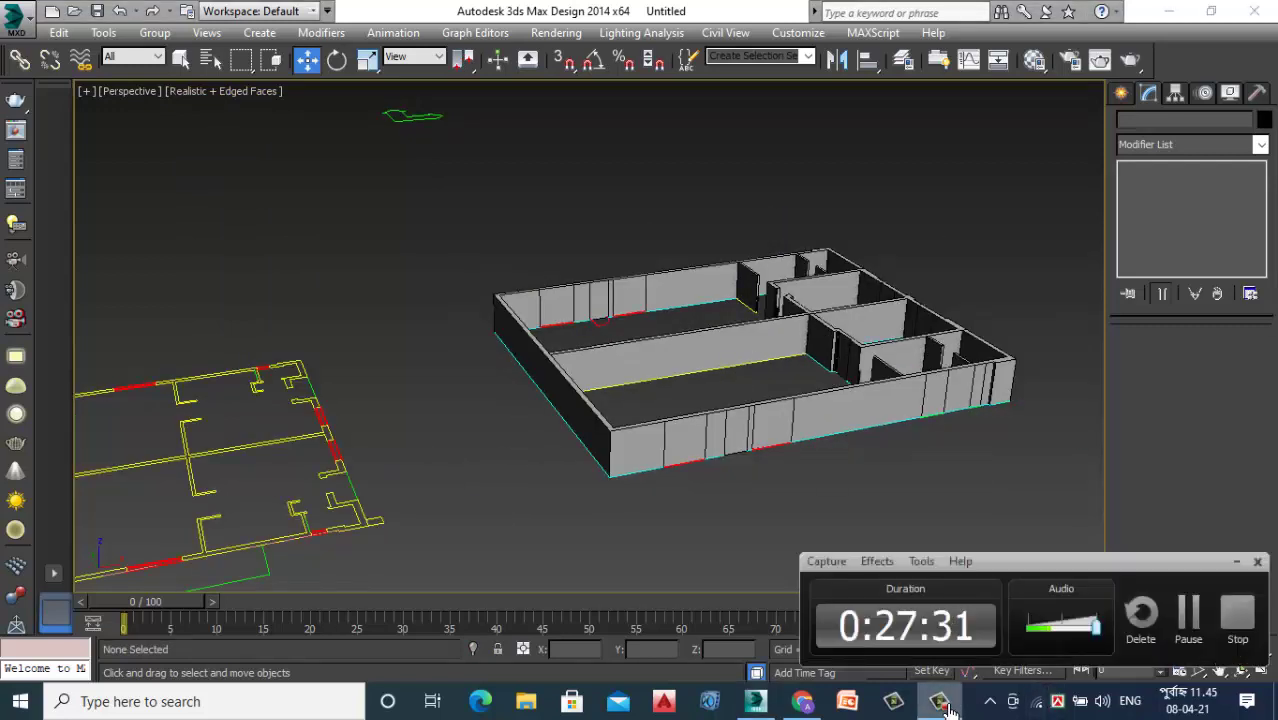
{"action": "left_click", "coordinate": [1237, 567]}
{"action": "scroll", "coordinate": [664, 428], "scroll_direction": "down", "scroll_amount": 2}
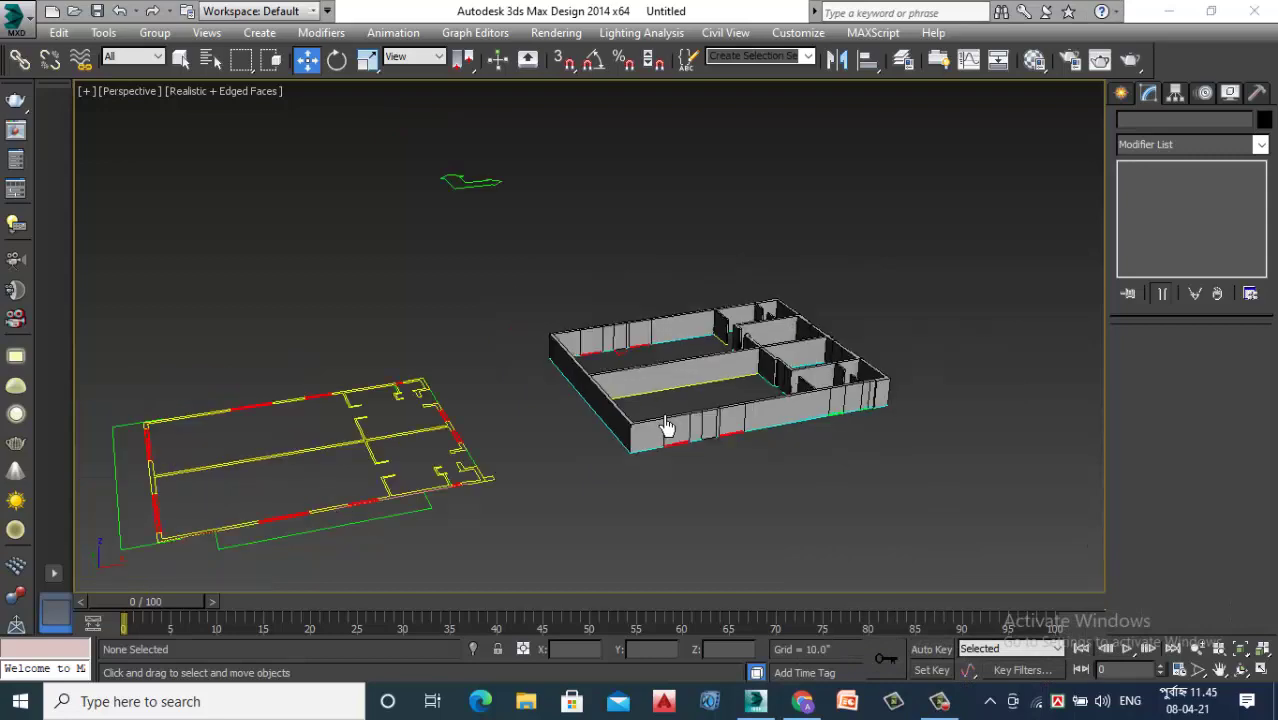
{"action": "mouse_move", "coordinate": [664, 428]}
{"action": "middle_mouse_down", "text": "alt"}
{"action": "mouse_move", "coordinate": [743, 508]}
{"action": "mouse_move", "coordinate": [747, 408]}
{"action": "mouse_move", "coordinate": [679, 316]}
{"action": "mouse_move", "coordinate": [599, 379]}
{"action": "middle_mouse_up", "text": "alt"}
{"action": "scroll", "coordinate": [676, 340], "scroll_direction": "up", "scroll_amount": 3}
{"action": "scroll", "coordinate": [685, 397], "scroll_direction": "down", "scroll_amount": 3}
{"action": "scroll", "coordinate": [608, 397], "scroll_direction": "up", "scroll_amount": 2}
{"action": "scroll", "coordinate": [551, 399], "scroll_direction": "down", "scroll_amount": 2}
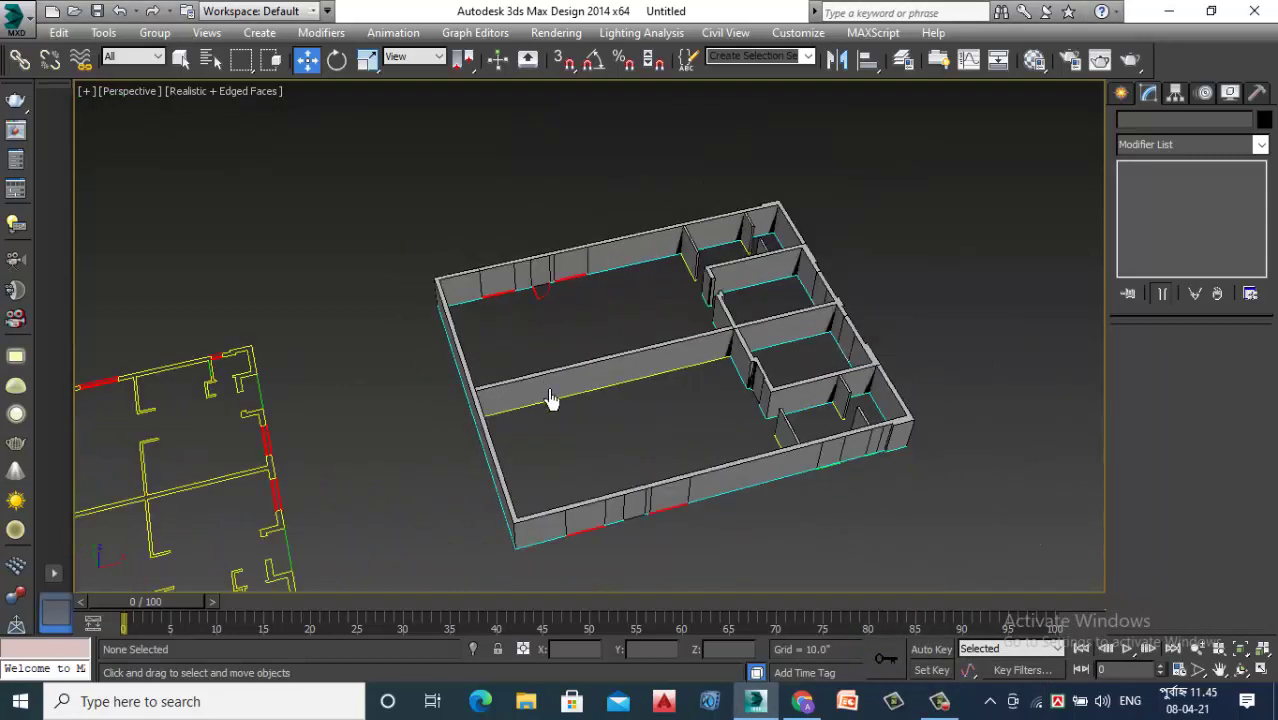
{"action": "scroll", "coordinate": [538, 372], "scroll_direction": "down", "scroll_amount": 1}
{"action": "scroll", "coordinate": [538, 372], "scroll_direction": "down", "scroll_amount": 2}
{"action": "scroll", "coordinate": [417, 402], "scroll_direction": "down", "scroll_amount": 2}
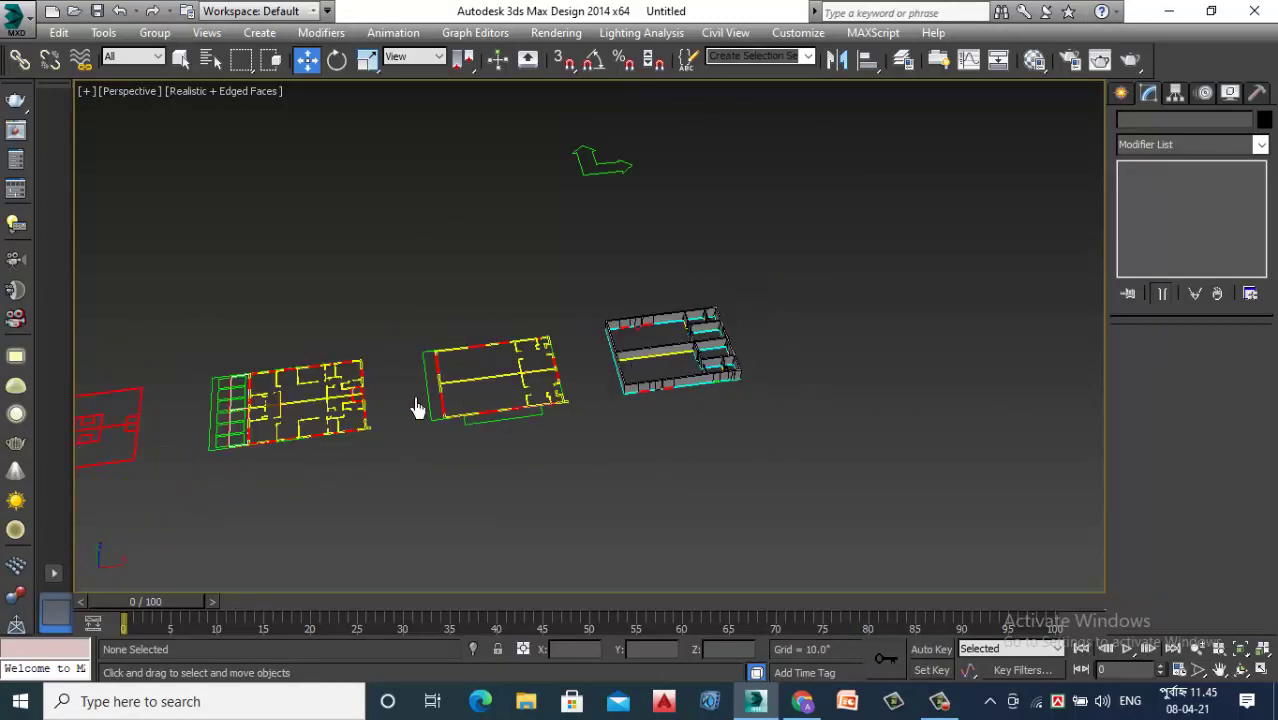
{"action": "scroll", "coordinate": [502, 393], "scroll_direction": "down", "scroll_amount": 1}
{"action": "scroll", "coordinate": [386, 405], "scroll_direction": "up", "scroll_amount": 3}
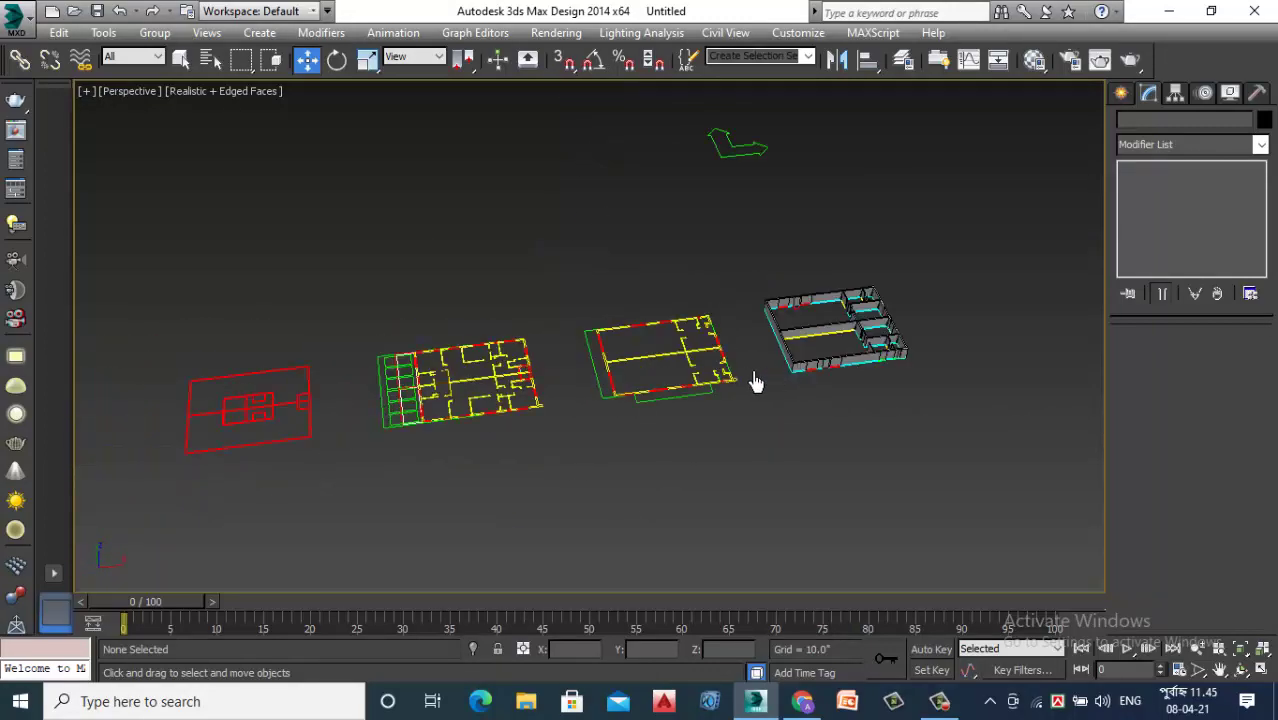
{"action": "scroll", "coordinate": [895, 318], "scroll_direction": "up", "scroll_amount": 2}
{"action": "scroll", "coordinate": [899, 314], "scroll_direction": "up", "scroll_amount": 2}
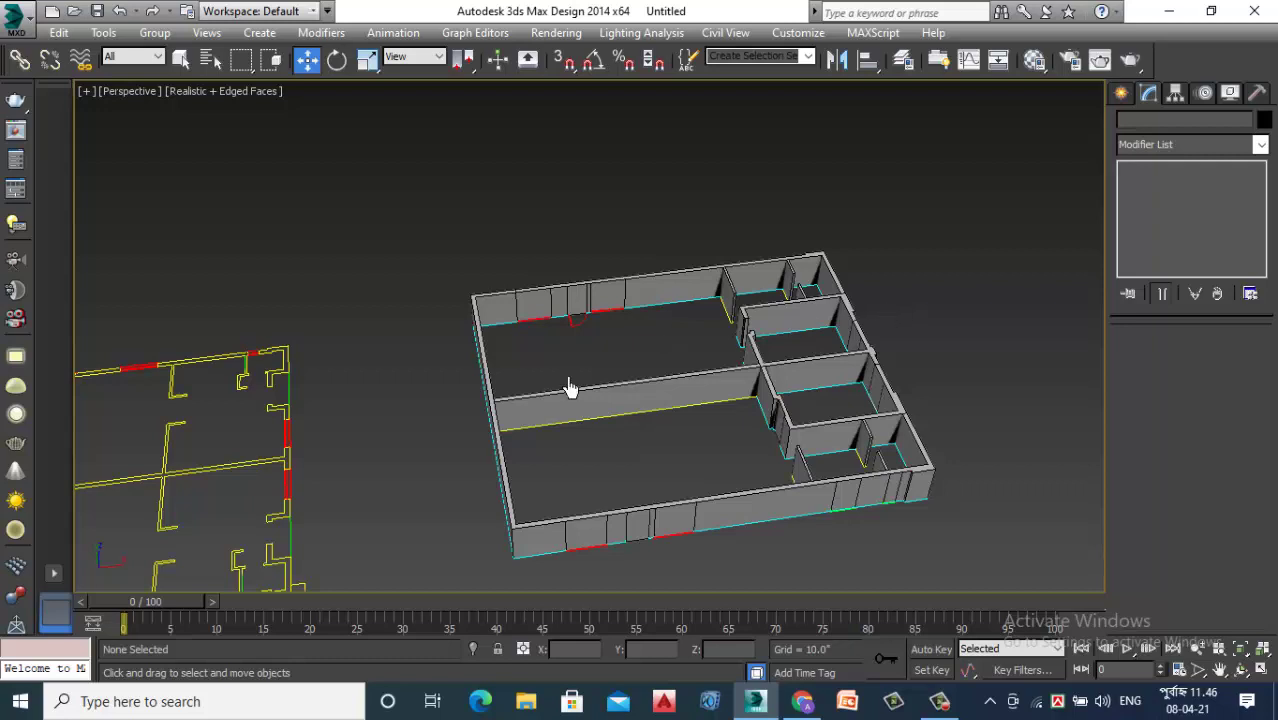
{"action": "scroll", "coordinate": [736, 403], "scroll_direction": "up", "scroll_amount": 4}
{"action": "scroll", "coordinate": [736, 403], "scroll_direction": "down", "scroll_amount": 5}
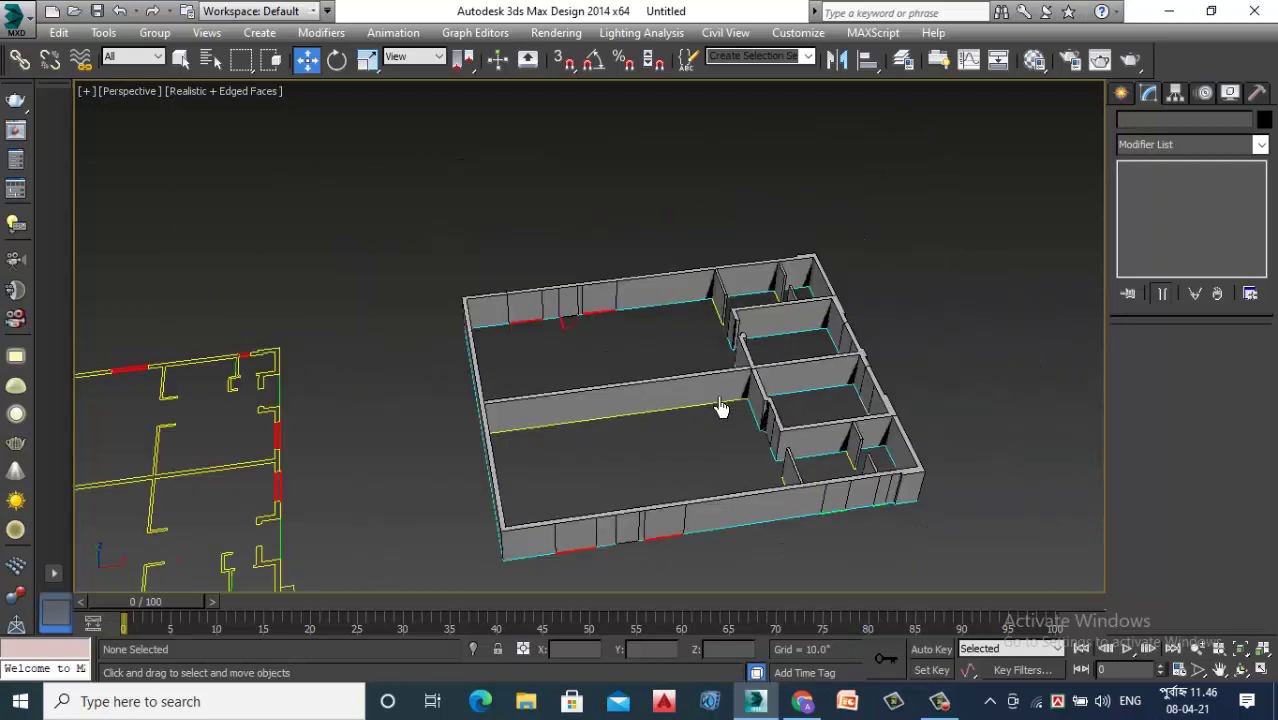
Save the scene to the Desktop as '3ds max project for youtube.max'
{"action": "left_click", "coordinate": [15, 33]}
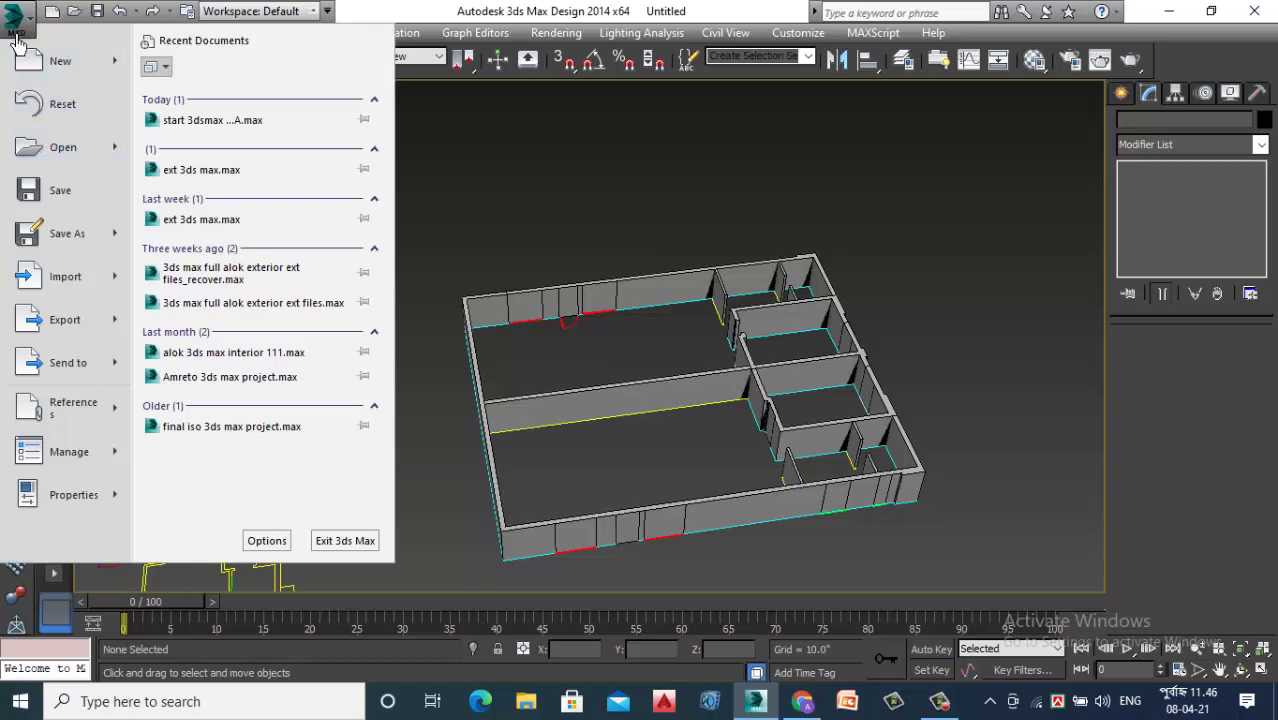
{"action": "left_click", "coordinate": [30, 190]}
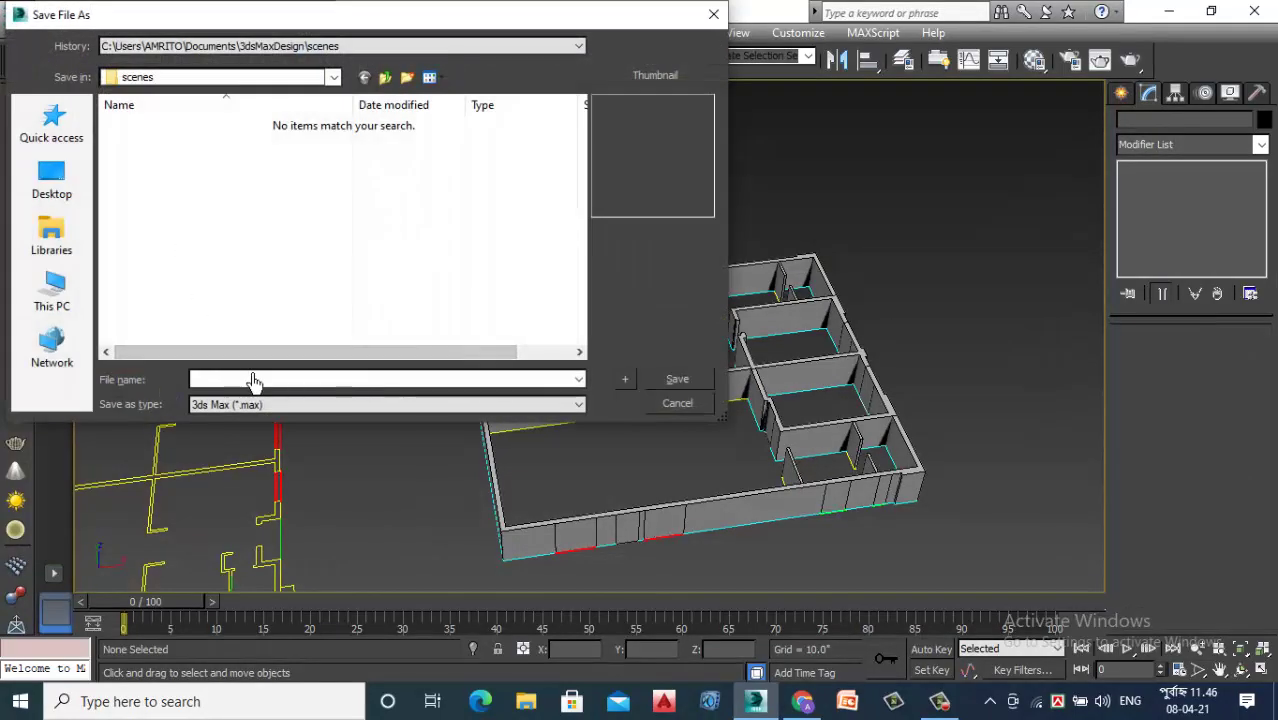
{"action": "type", "text": "3"}
{"action": "type", "text": "dsm"}
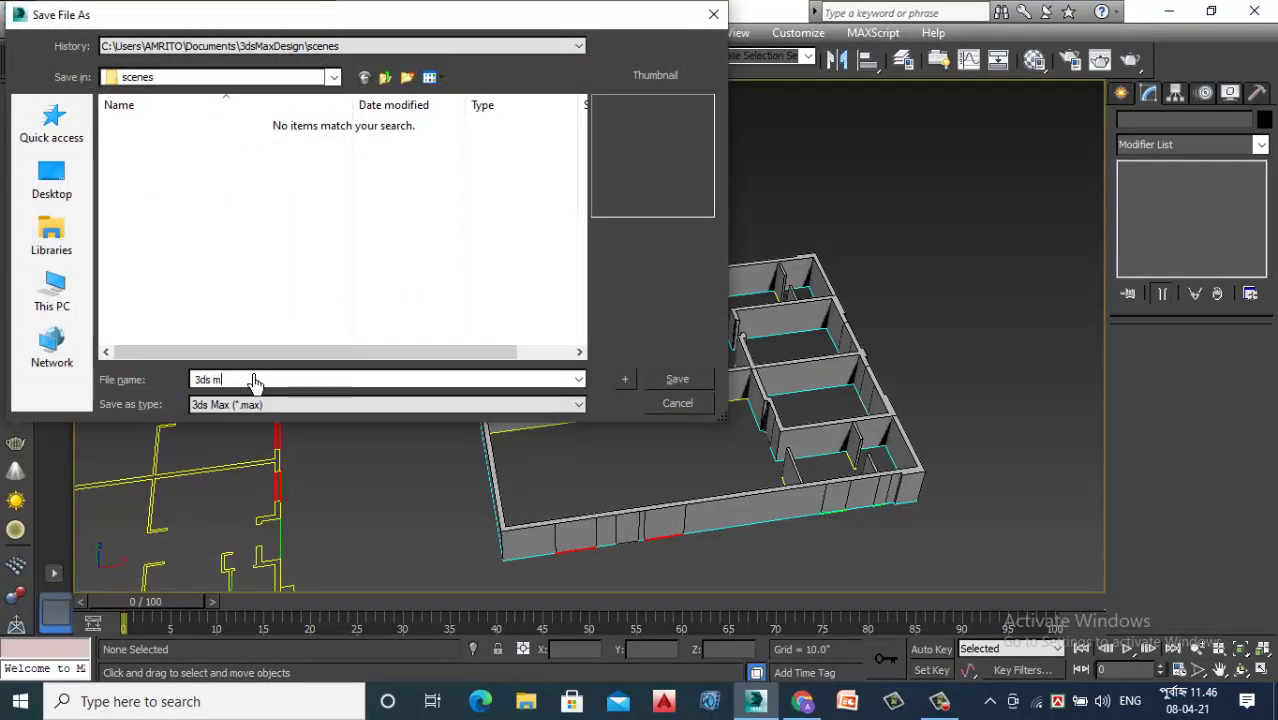
{"action": "type", "text": "ax plr"}
{"action": "type", "text": "oje"}
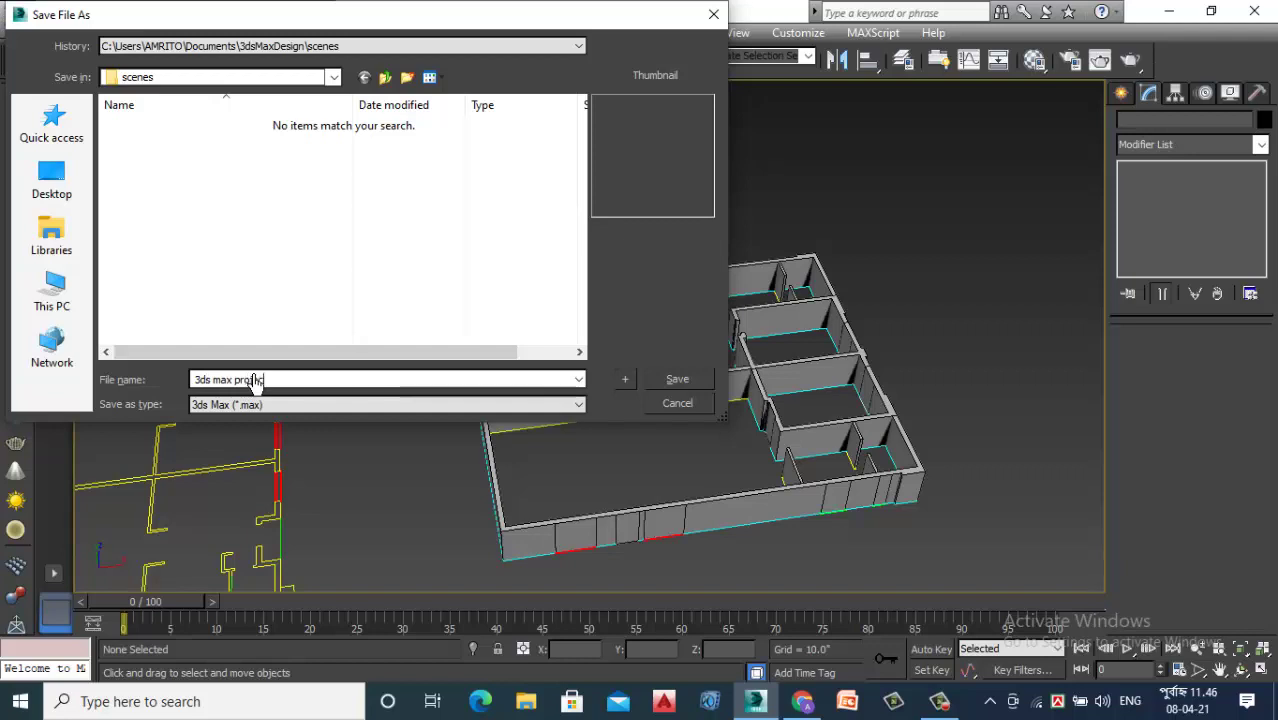
{"action": "type", "text": "ctfo"}
{"action": "type", "text": "r you"}
{"action": "type", "text": "tube"}
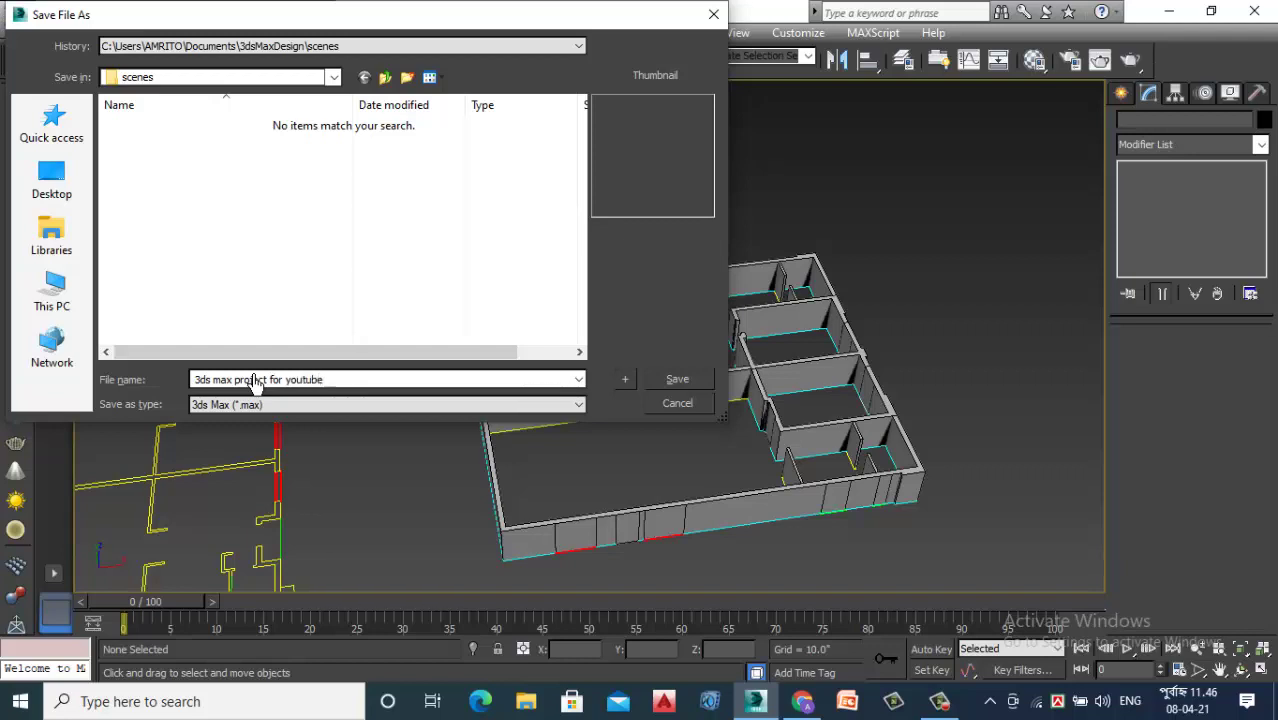
{"action": "left_click", "coordinate": [55, 188]}
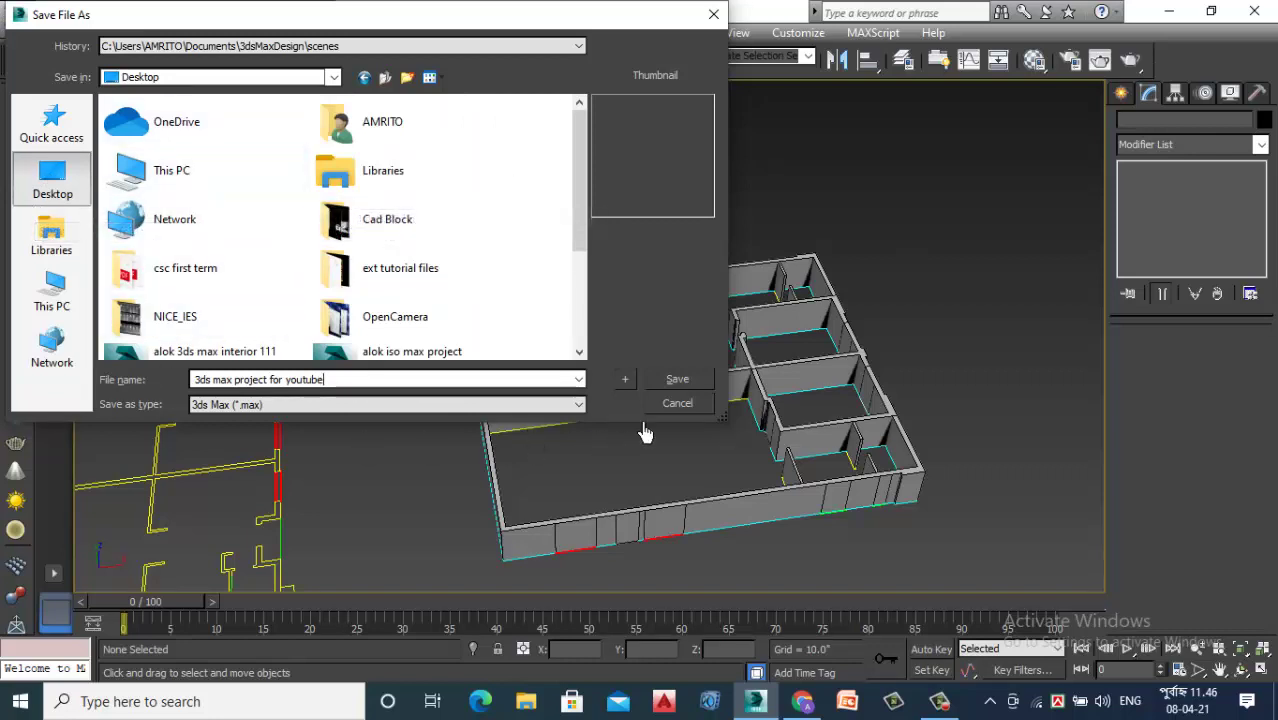
{"action": "left_click", "coordinate": [678, 383]}
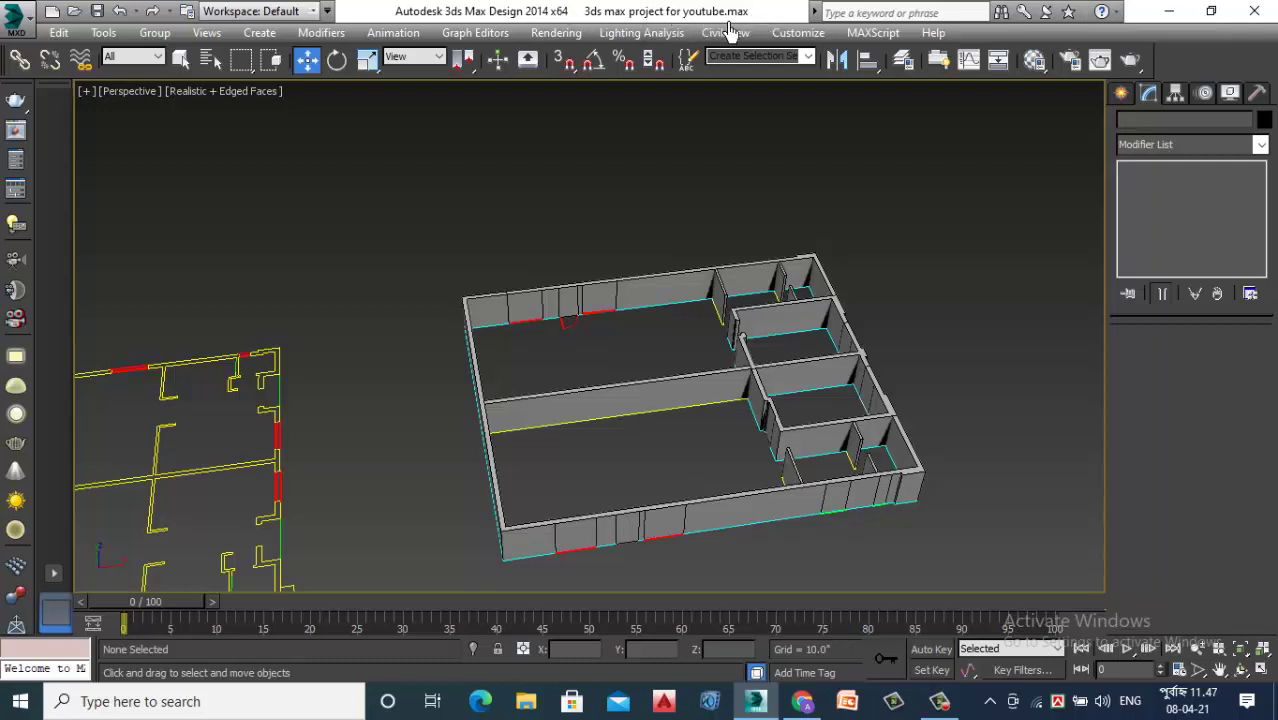
{"action": "scroll", "coordinate": [516, 275], "scroll_direction": "down", "scroll_amount": 4}
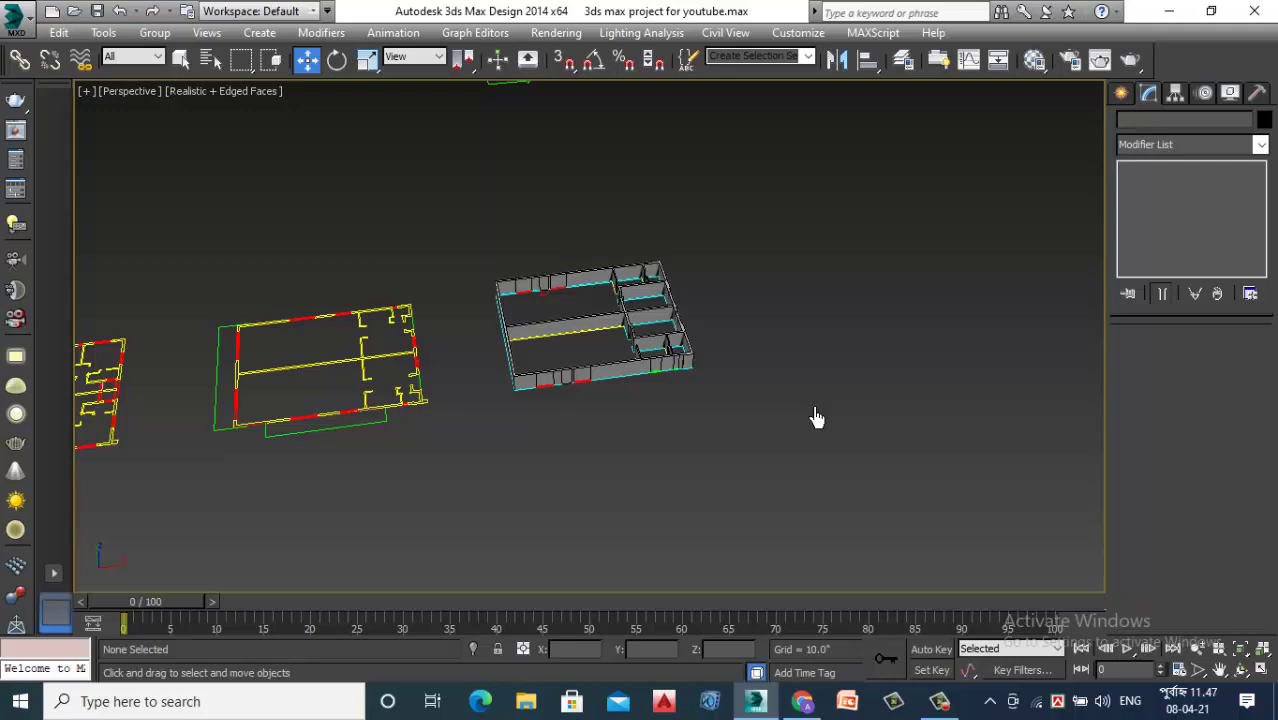
{"action": "scroll", "coordinate": [622, 320], "scroll_direction": "up", "scroll_amount": 2}
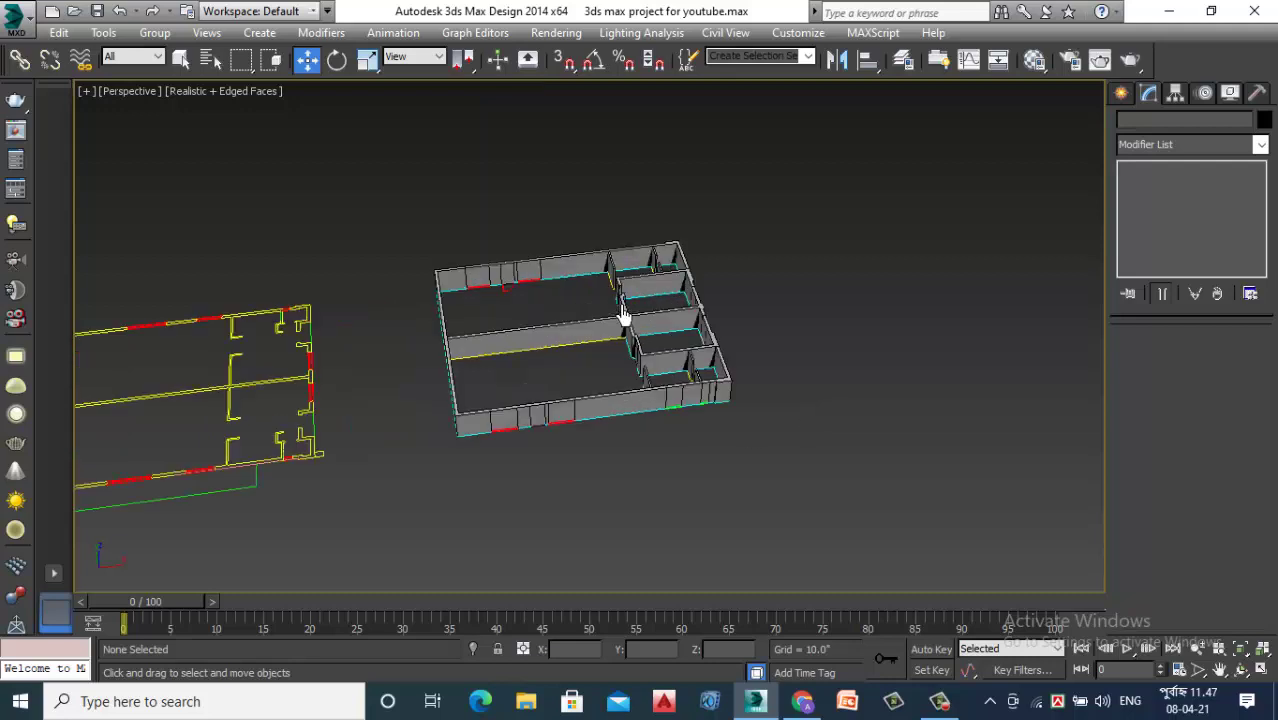
{"action": "scroll", "coordinate": [620, 320], "scroll_direction": "up", "scroll_amount": 2}
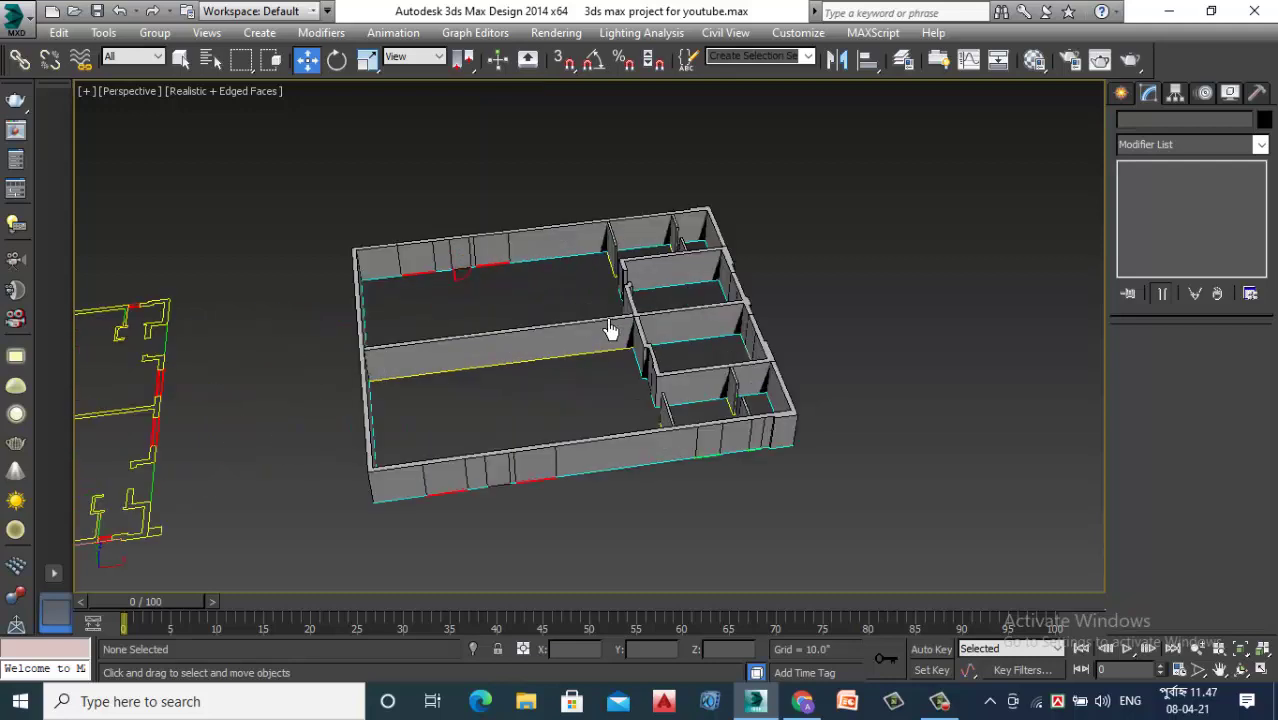
{"action": "left_click", "coordinate": [940, 701]}
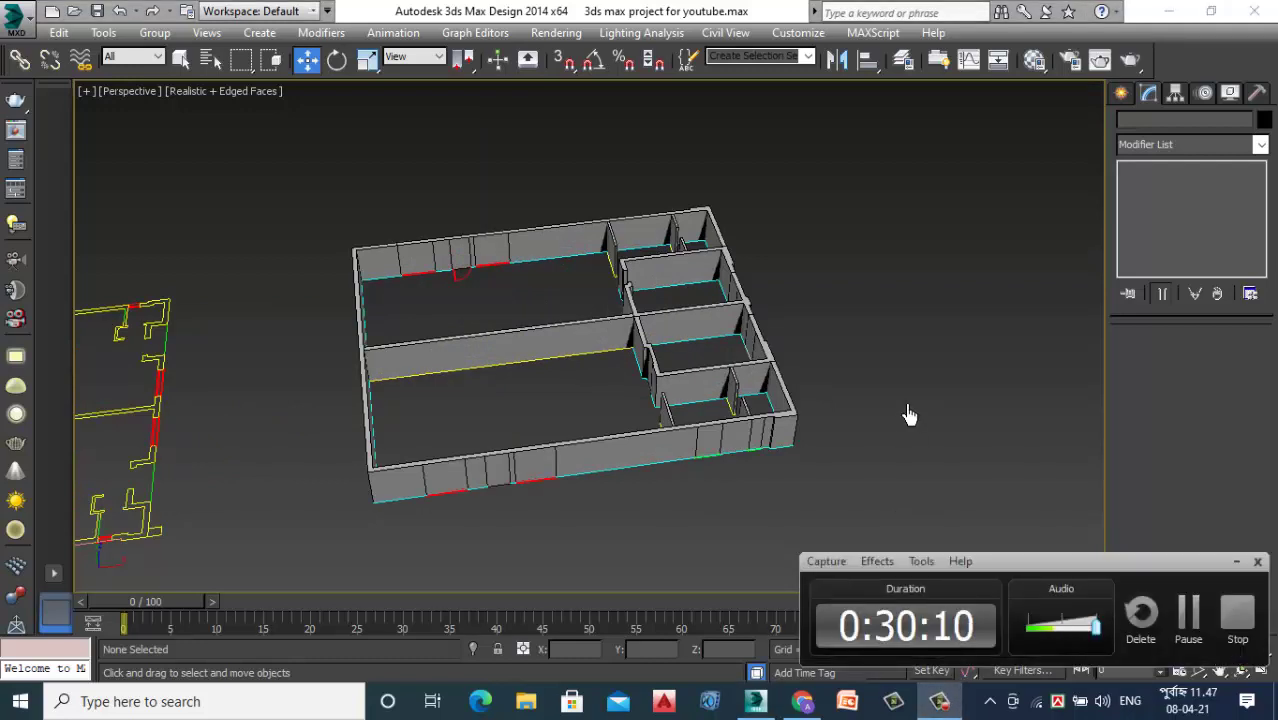